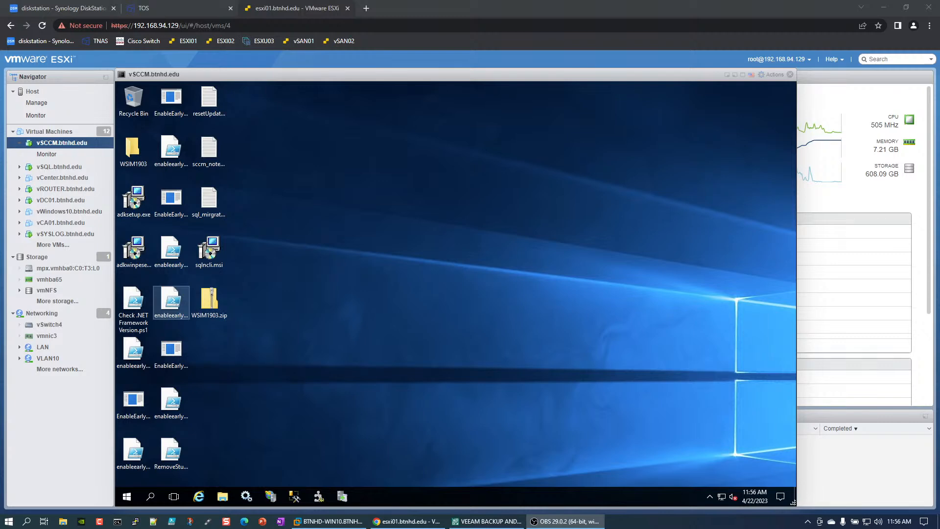
pyautogui.click(384, 448)
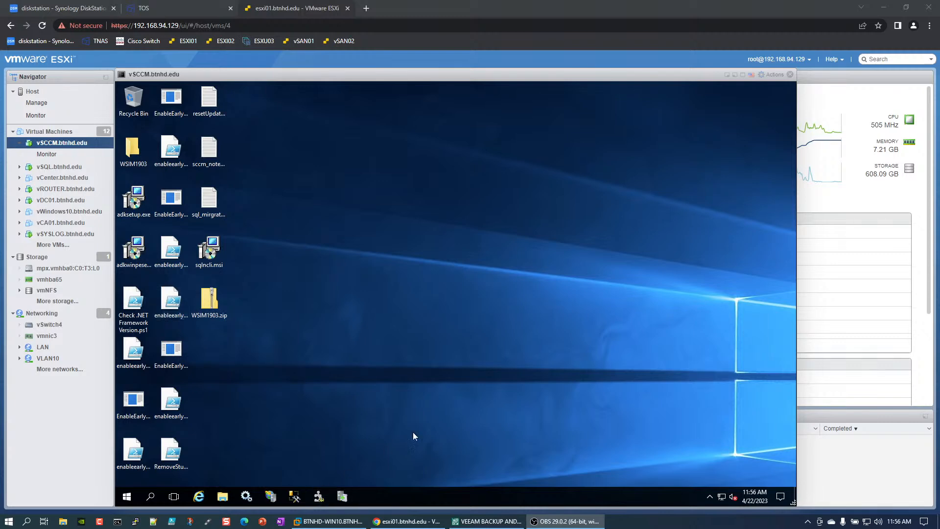
pyautogui.click(407, 404)
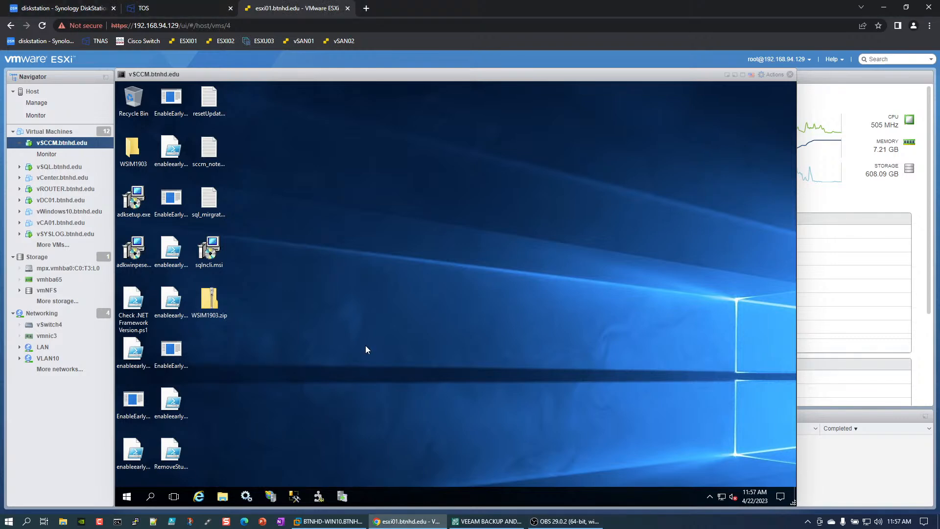
# Switch to the BTNHD-WIN10 virtual machine in VMware Workstation and download the Version 2303 opt-in script from the checklist's Early update ring section
pyautogui.click(341, 520)
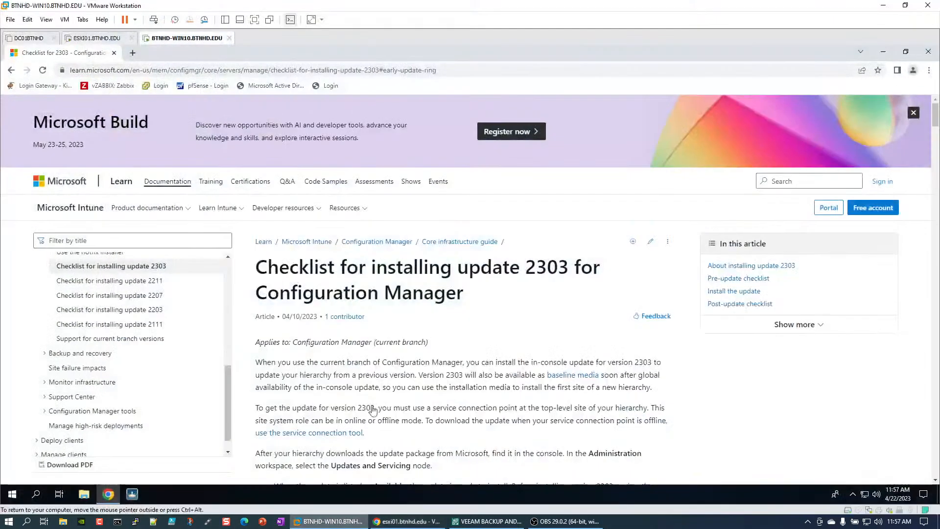
pyautogui.scroll(-1, 500, 322)
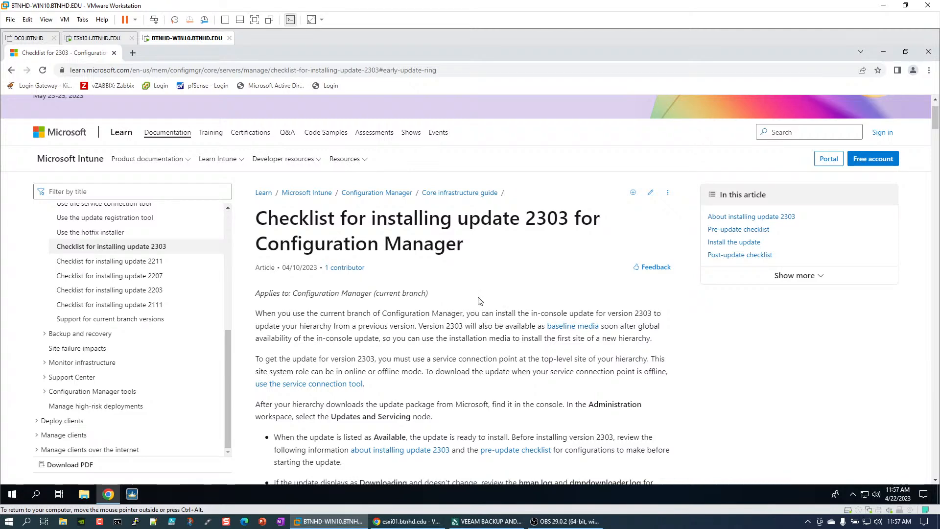
pyautogui.scroll(-4, 480, 301)
pyautogui.scroll(-5, 480, 299)
pyautogui.scroll(-4, 479, 298)
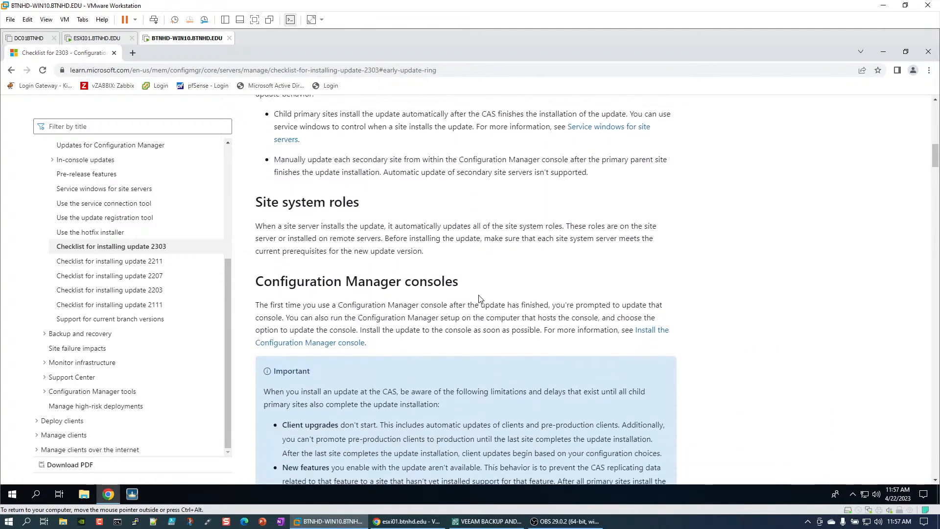
pyautogui.scroll(-5, 479, 298)
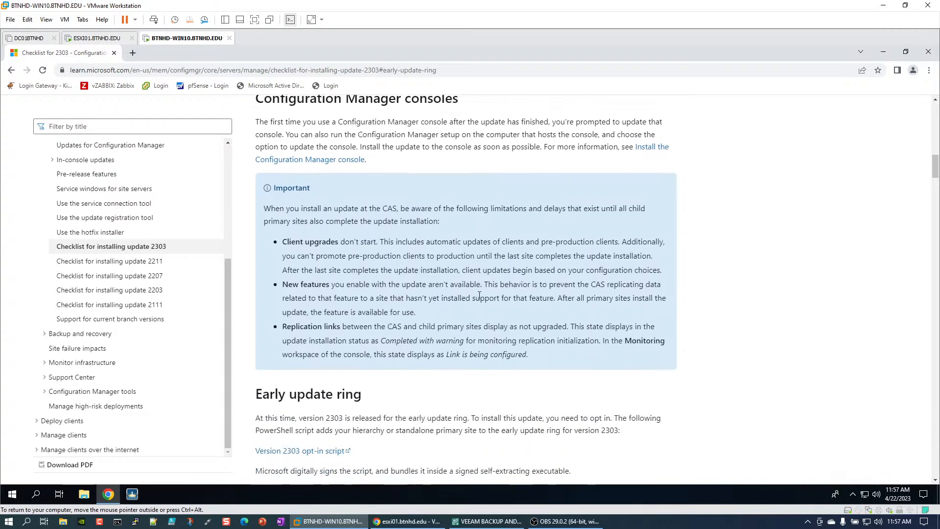
pyautogui.scroll(-2, 480, 296)
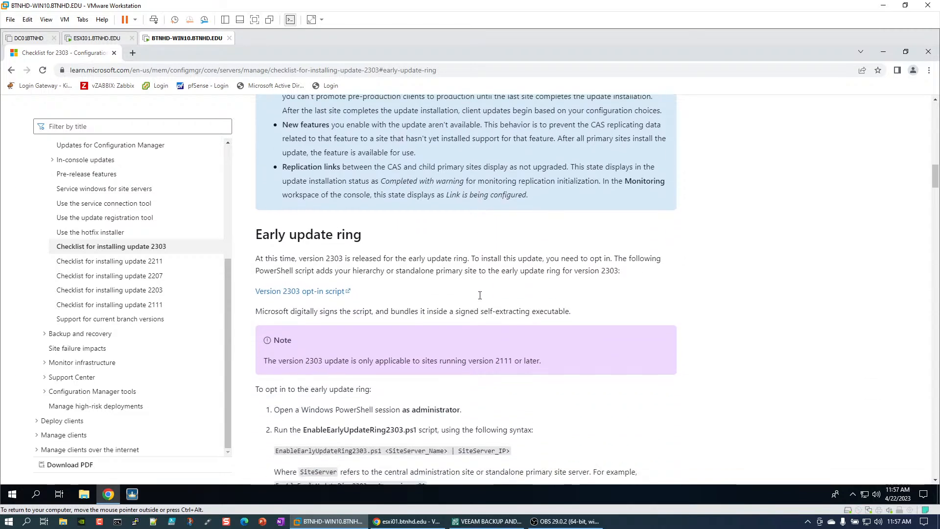
pyautogui.click(312, 292)
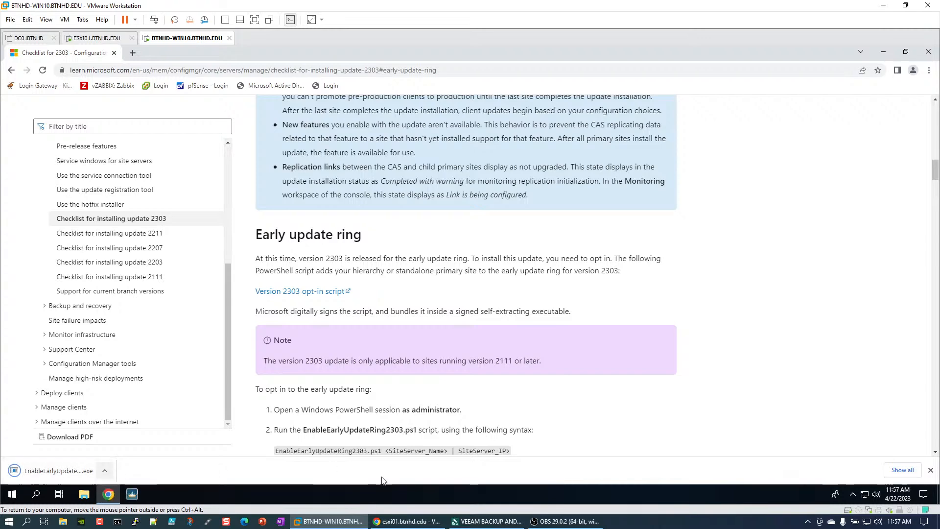
# Show the downloaded EnableEarlyUpdateRing2303 file in its folder on the BTNHD-WIN10 virtual machine
pyautogui.click(425, 522)
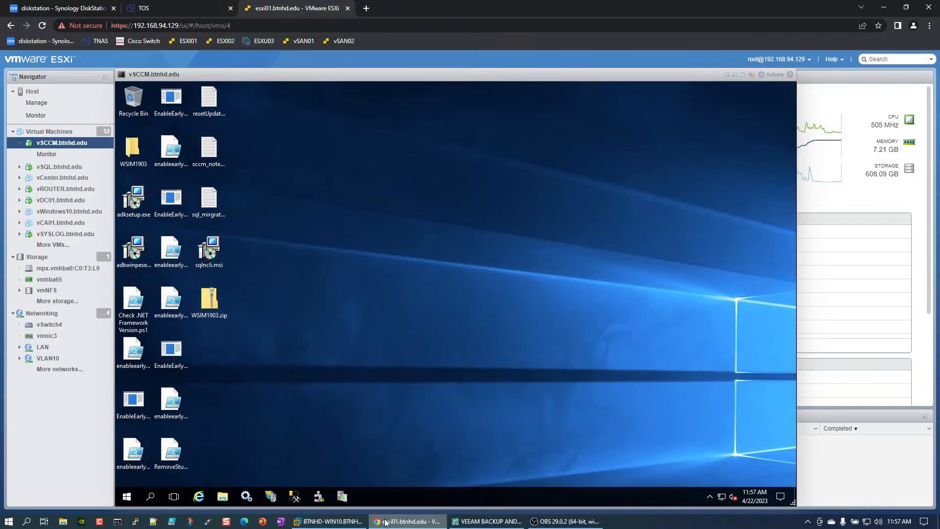
pyautogui.click(347, 522)
pyautogui.click(105, 470)
pyautogui.click(147, 436)
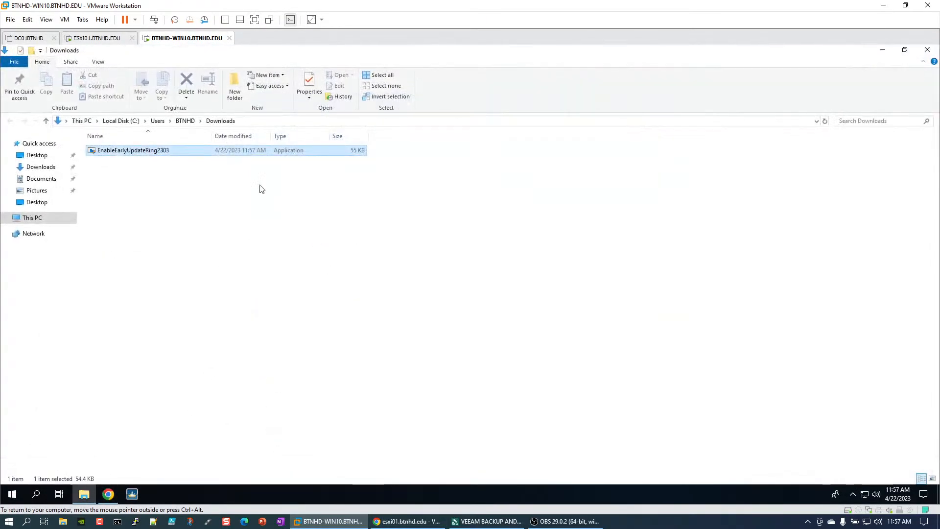
# Open the \\bj-sccm\c$ share and browse to Users\Administrator.BTNHD\Desktop in a reduced window beside the Downloads folder
pyautogui.rightClick(12, 494)
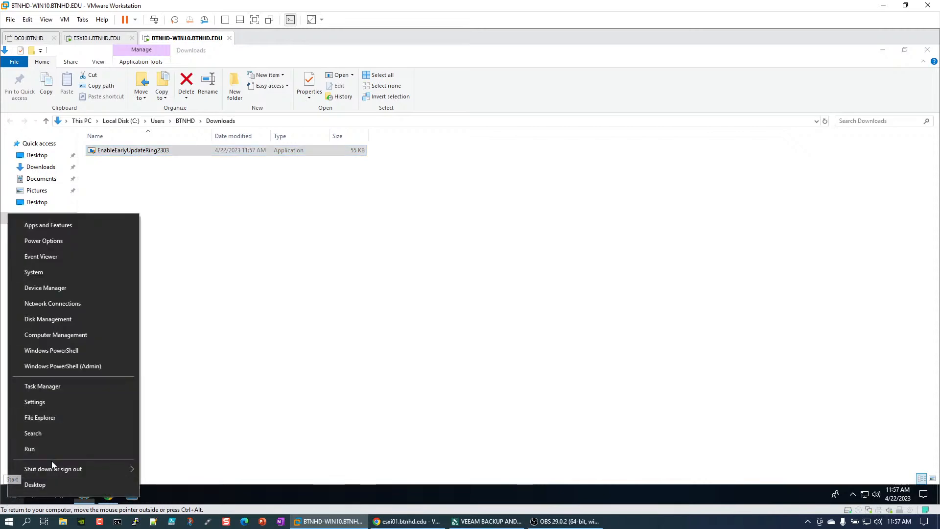
pyautogui.click(53, 450)
pyautogui.press('Return')
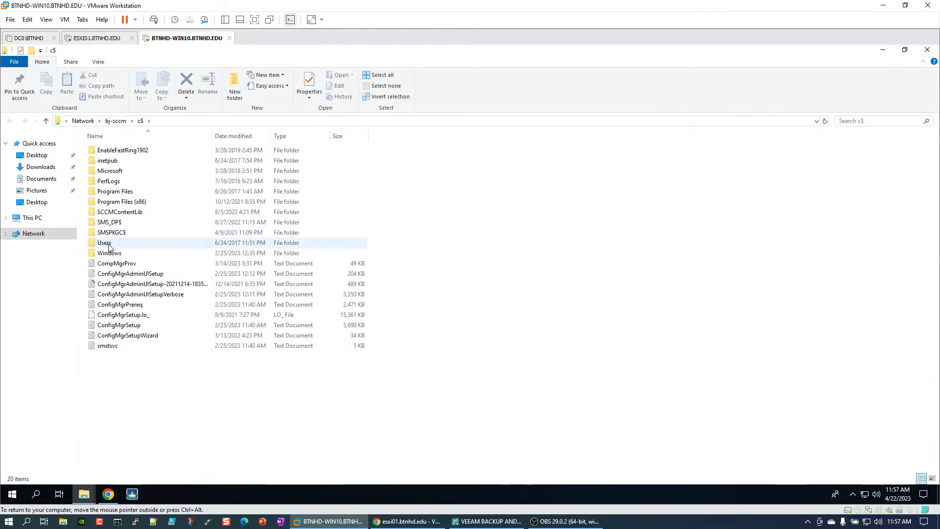
pyautogui.doubleClick(104, 244)
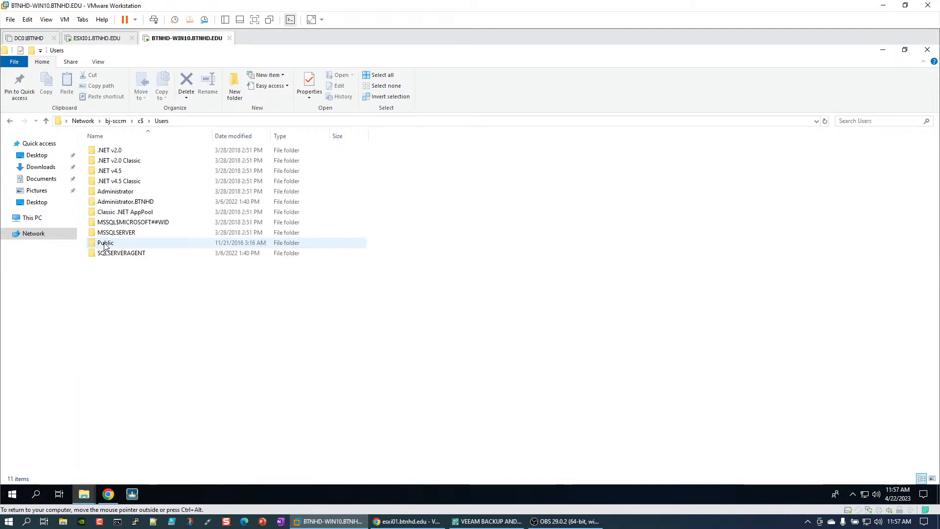
pyautogui.doubleClick(296, 56)
pyautogui.doubleClick(325, 262)
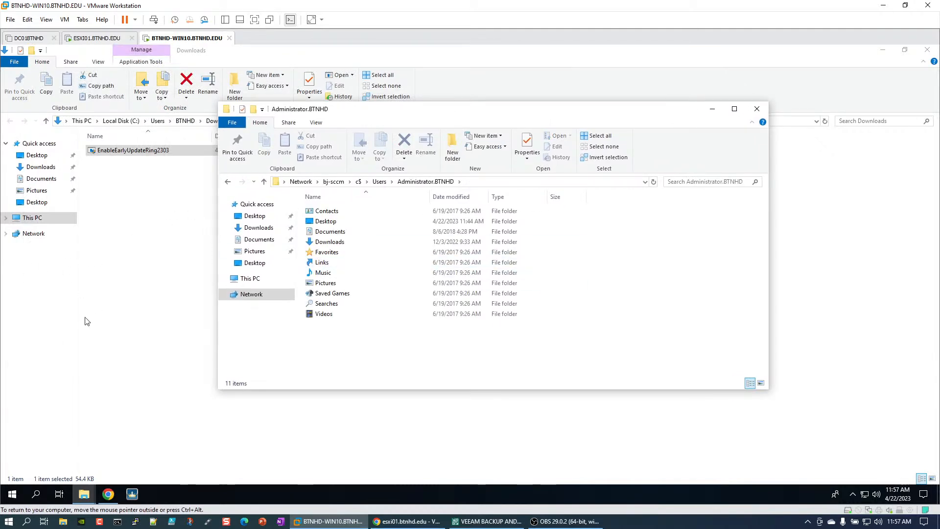
pyautogui.doubleClick(331, 225)
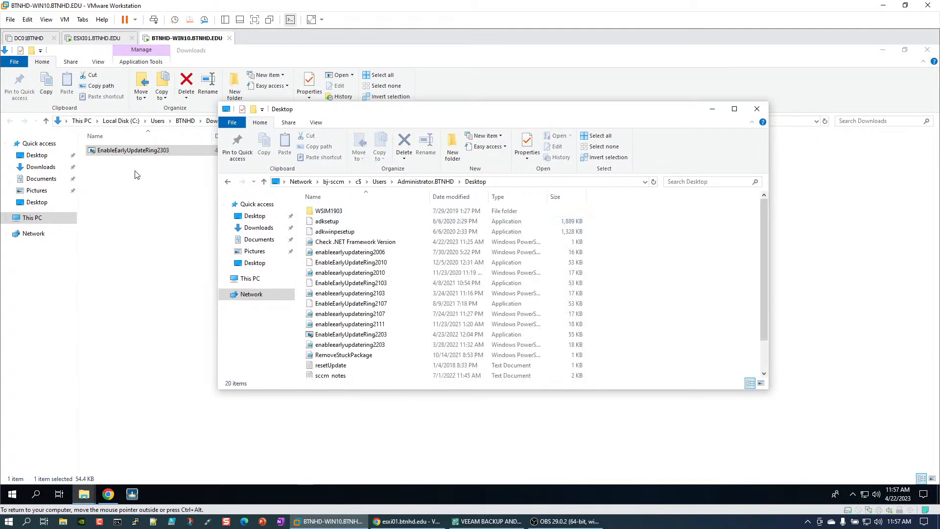
# Copy EnableEarlyUpdateRing2303 from Downloads to the remote Desktop folder on bj-sccm and close the remote folder window
pyautogui.moveTo(131, 150); pyautogui.dragTo(693, 308)
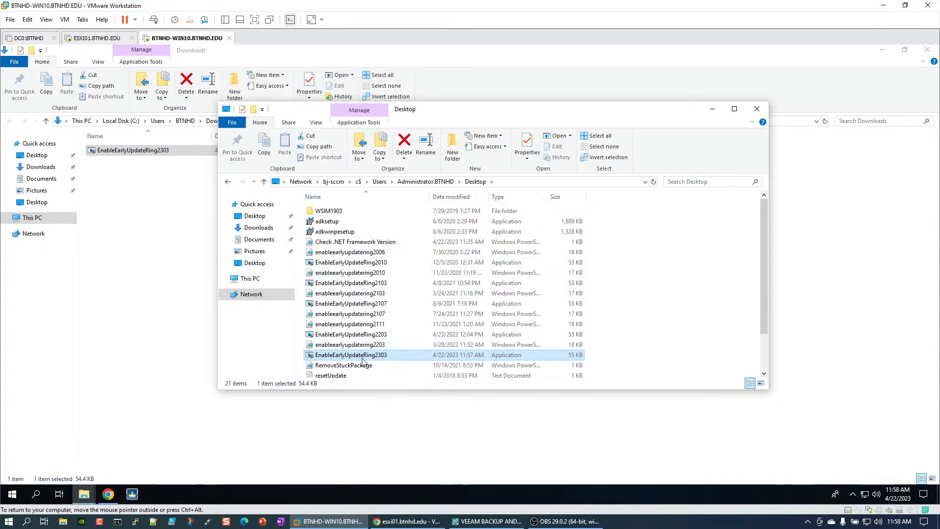
pyautogui.click(740, 110)
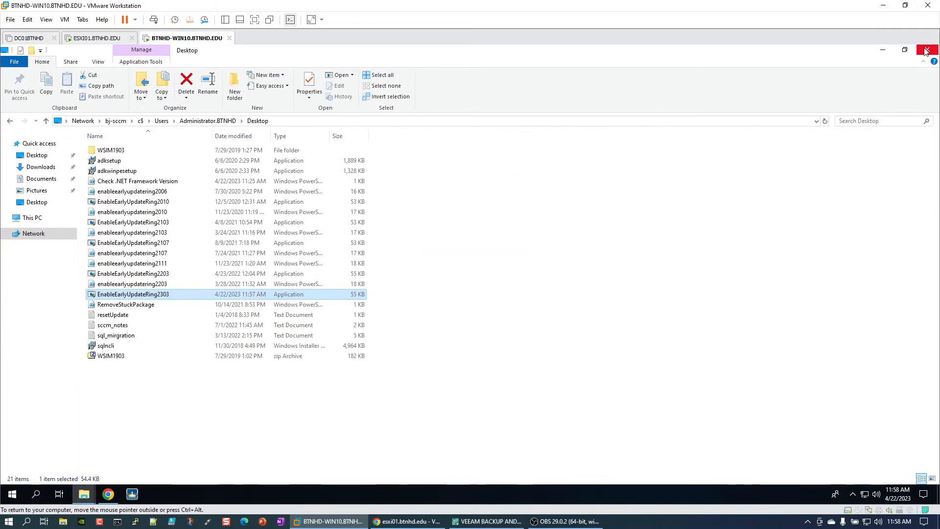
pyautogui.click(924, 51)
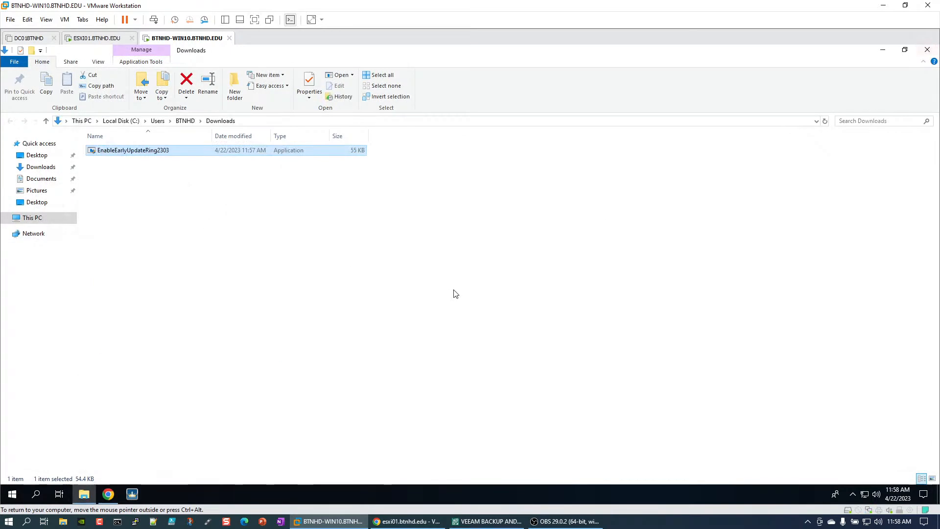
# Switch to the vSCCM console in the ESXi browser and extract EnableEarlyUpdateRing2303.exe to C:\Users\Administrator.BTNHD\Desktop
pyautogui.click(417, 521)
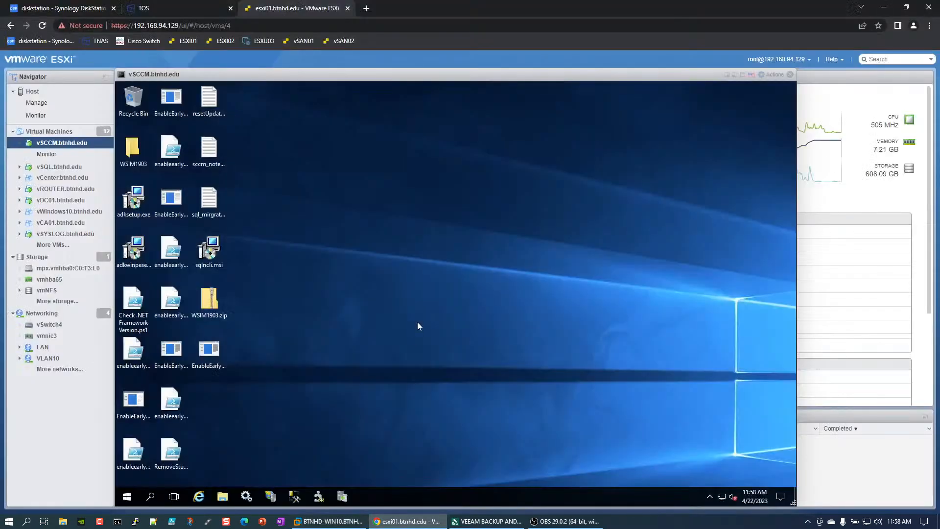
pyautogui.click(214, 352)
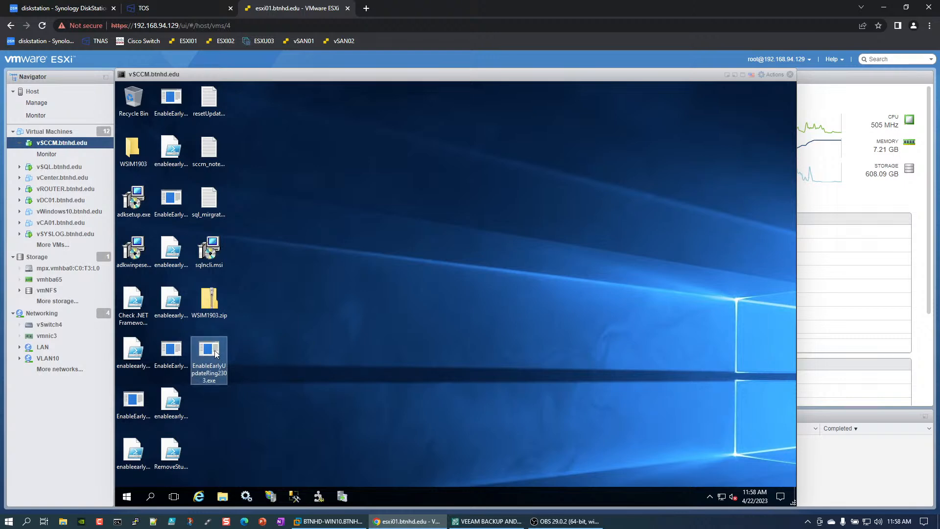
pyautogui.doubleClick(214, 351)
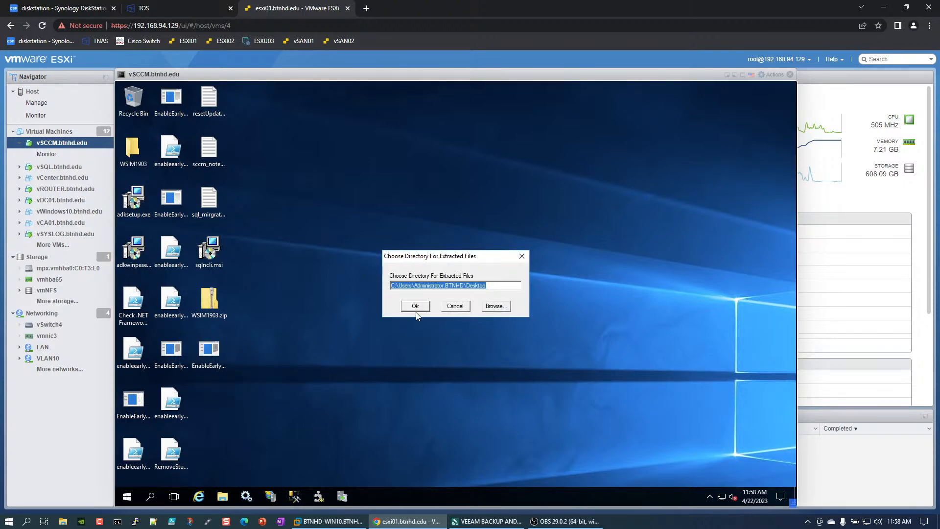
pyautogui.click(416, 311)
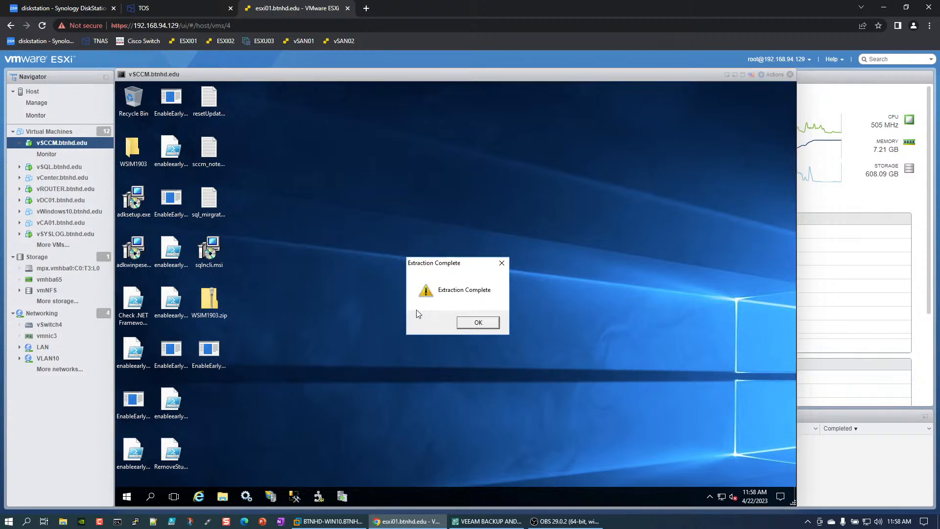
pyautogui.click(491, 321)
# Open the extracted enableearlyupdatering2303.ps1 script for editing in PowerShell ISE and look over its opening lines
pyautogui.click(210, 404)
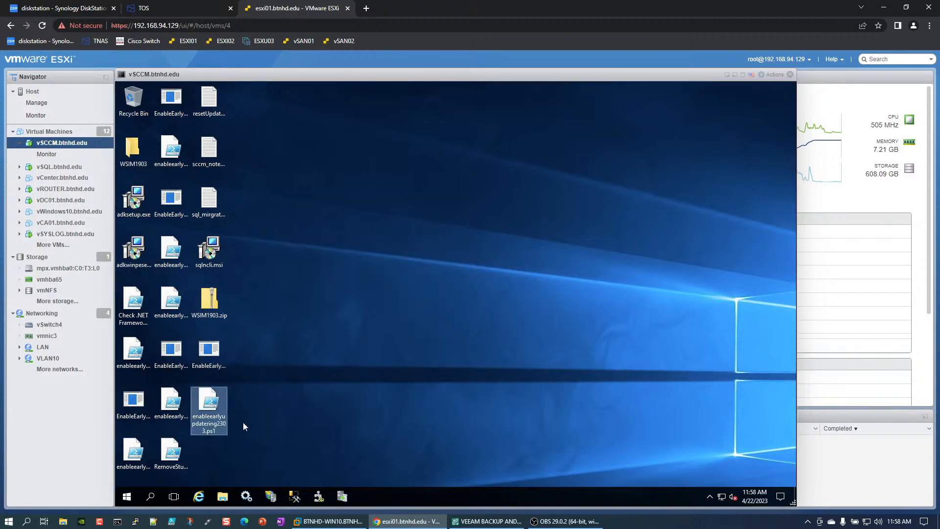
pyautogui.rightClick(206, 406)
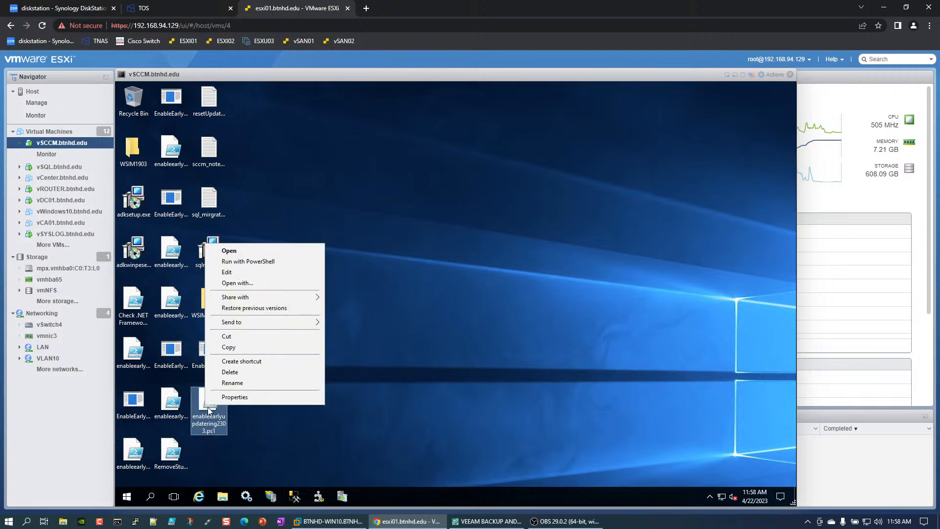
pyautogui.click(246, 271)
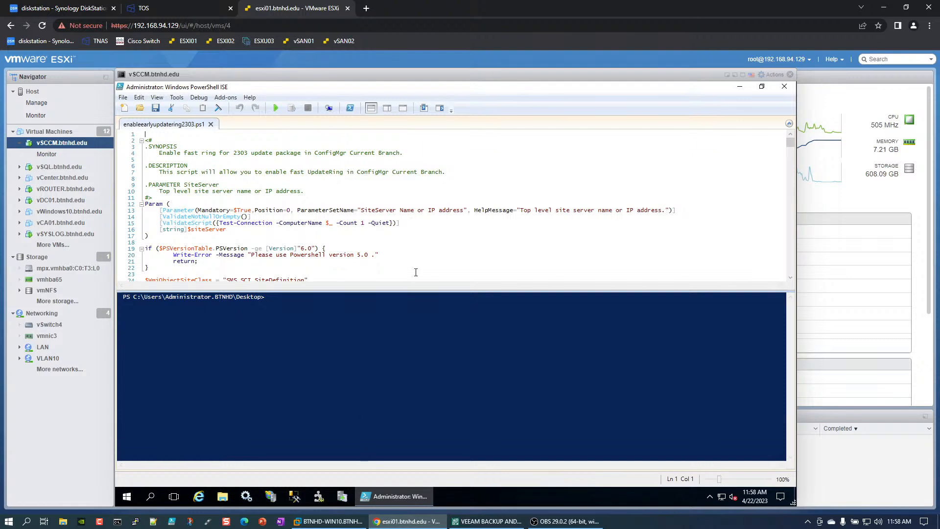
pyautogui.click(351, 243)
pyautogui.scroll(-2, 363, 273)
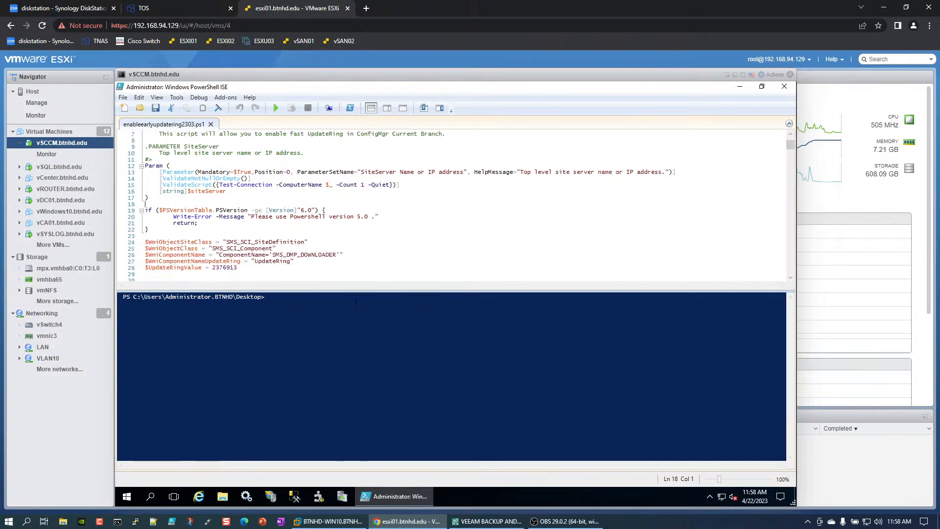
# Switch back to the BTNHD-WIN10 virtual machine, close the Downloads window and review the early update ring opt-in instructions
pyautogui.click(328, 520)
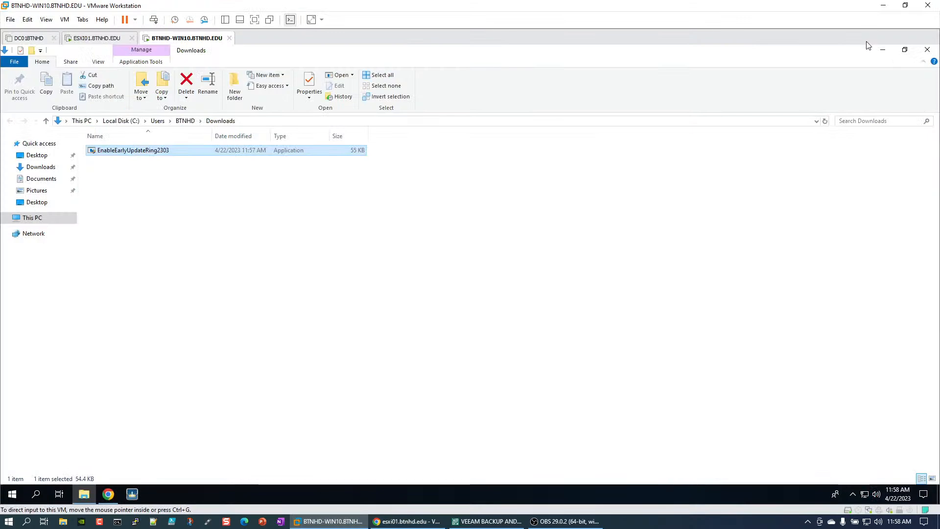
pyautogui.click(926, 50)
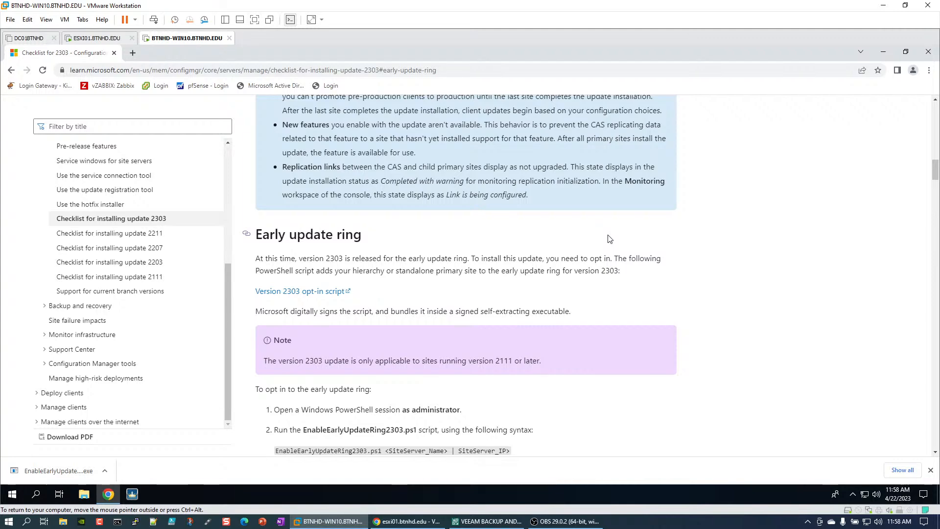
pyautogui.scroll(-2, 618, 268)
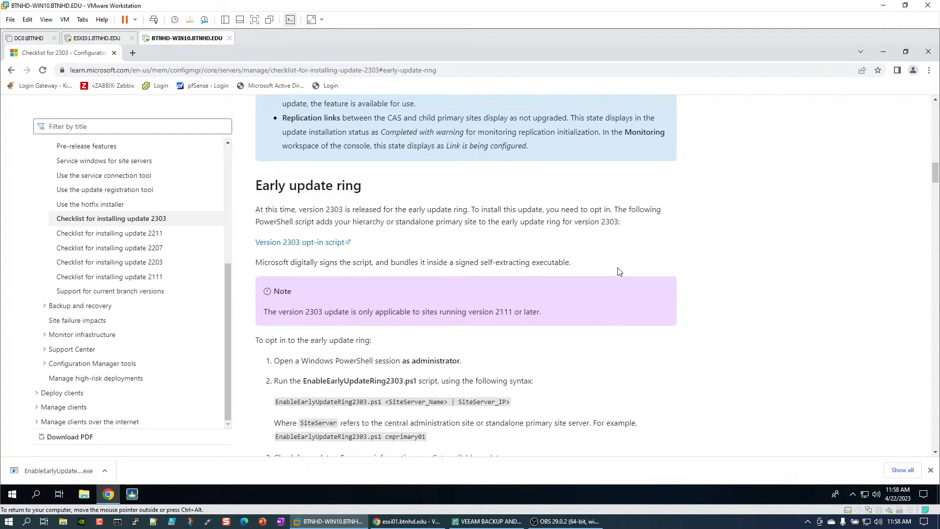
pyautogui.click(930, 470)
pyautogui.scroll(-1, 597, 335)
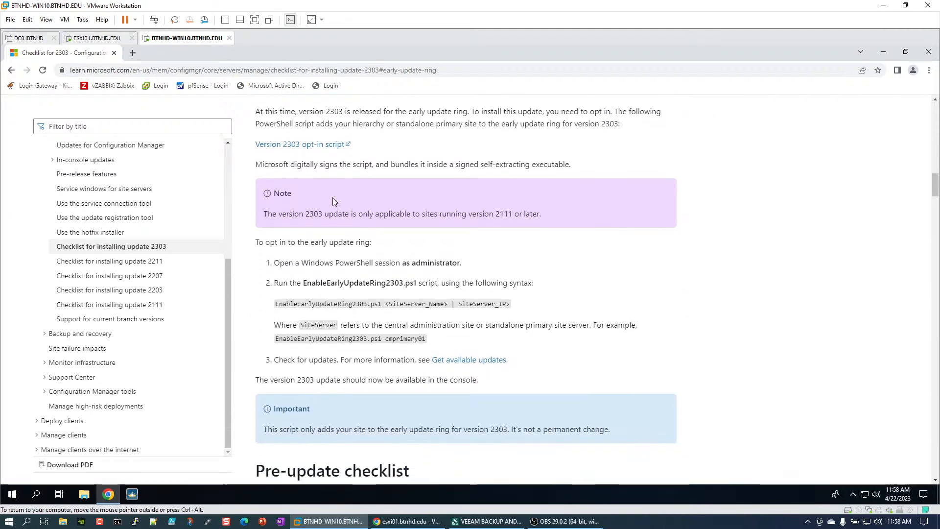
pyautogui.scroll(1, 439, 239)
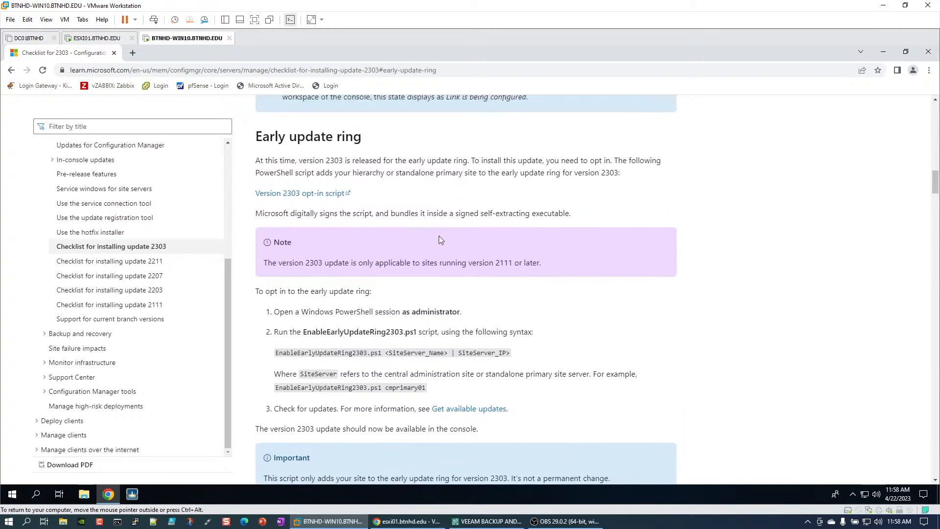
pyautogui.scroll(-3, 440, 239)
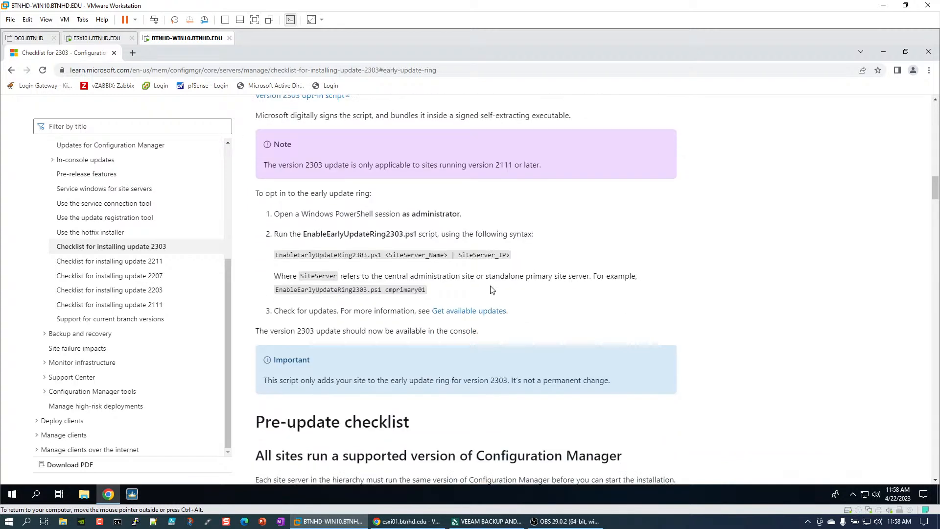
# Read the pre-update checklist sections on supported site versions, product licensing, Microsoft .NET versions and the Windows ADK
pyautogui.scroll(-4, 492, 289)
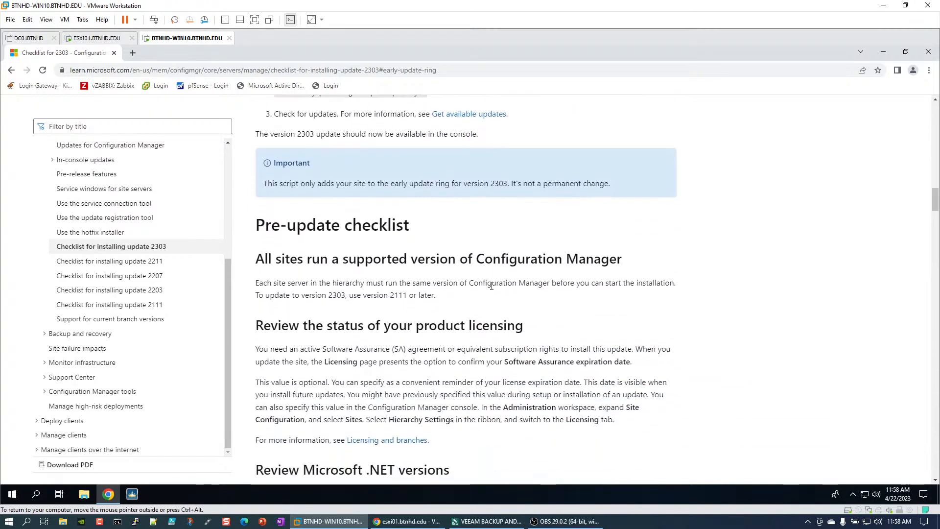
pyautogui.scroll(-1, 491, 289)
pyautogui.scroll(-1, 446, 246)
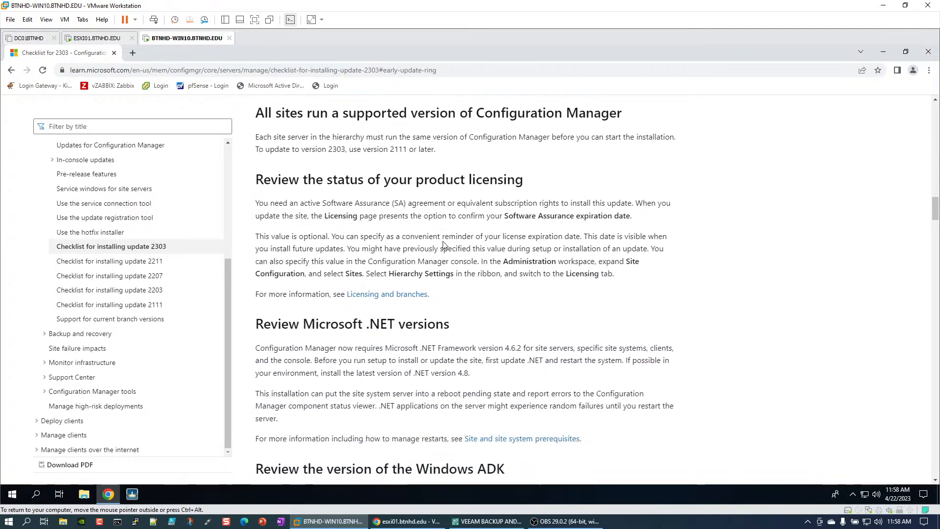
pyautogui.scroll(-1, 436, 270)
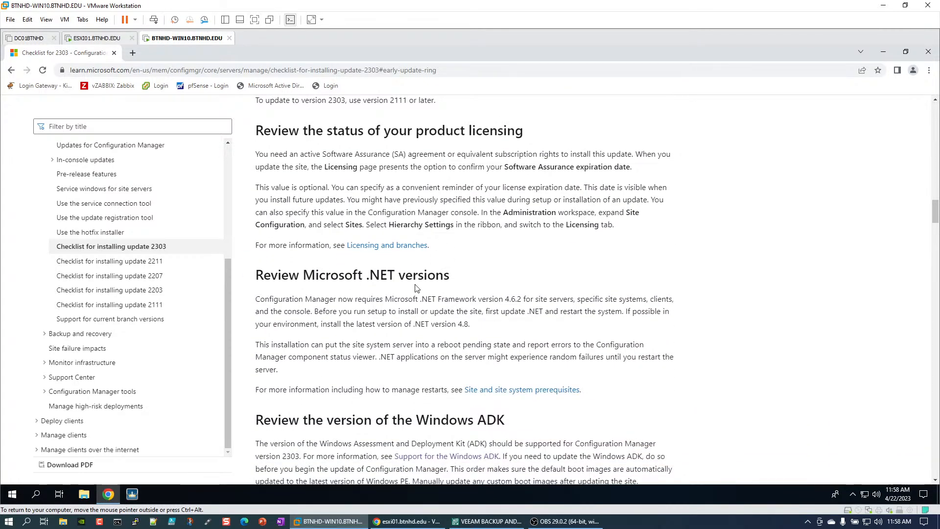
pyautogui.scroll(-1, 450, 284)
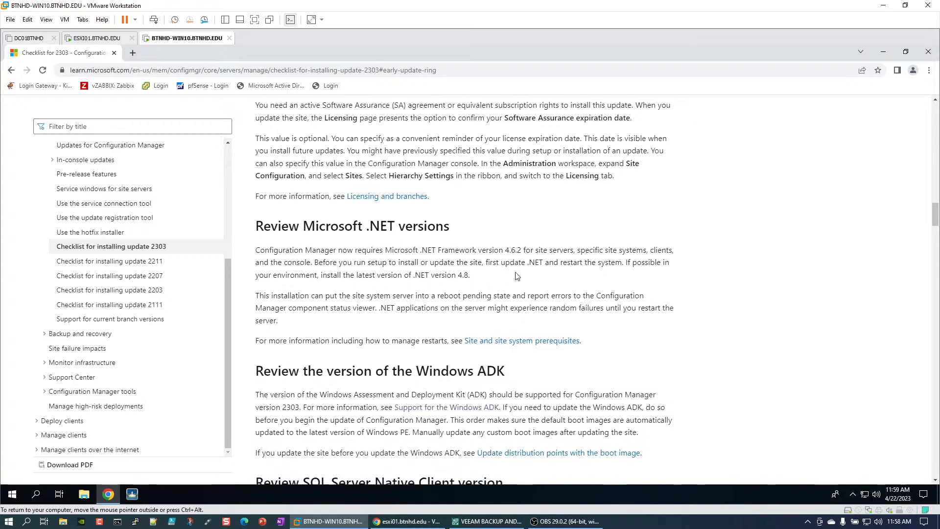
pyautogui.scroll(-1, 491, 280)
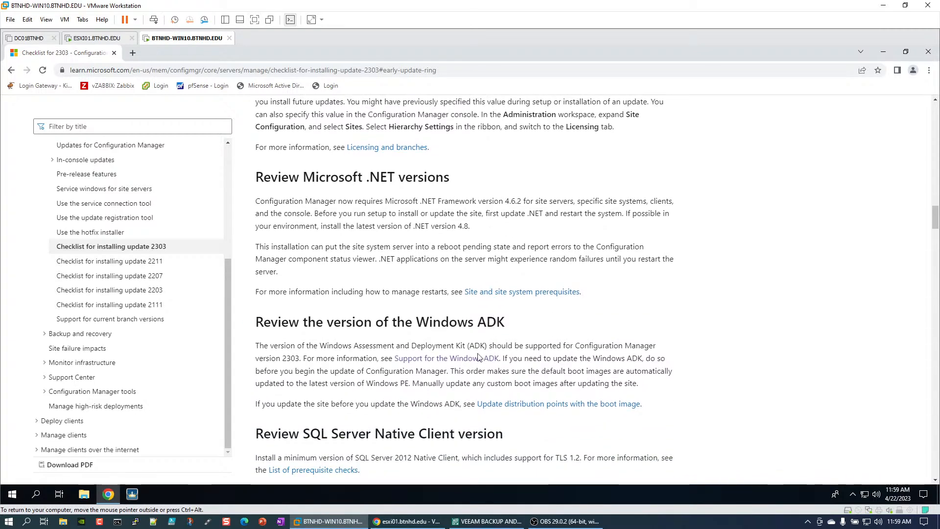
pyautogui.scroll(1, 446, 312)
pyautogui.scroll(2, 447, 312)
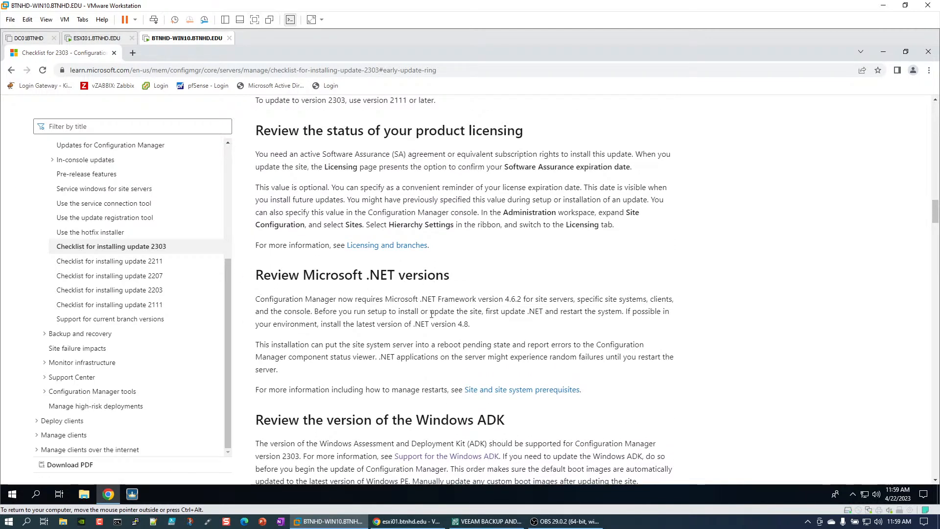
# Switch to the vSCCM console in the ESXi browser and open Check .NET Framework Version.ps1 from the Desktop in PowerShell ISE
pyautogui.click(406, 521)
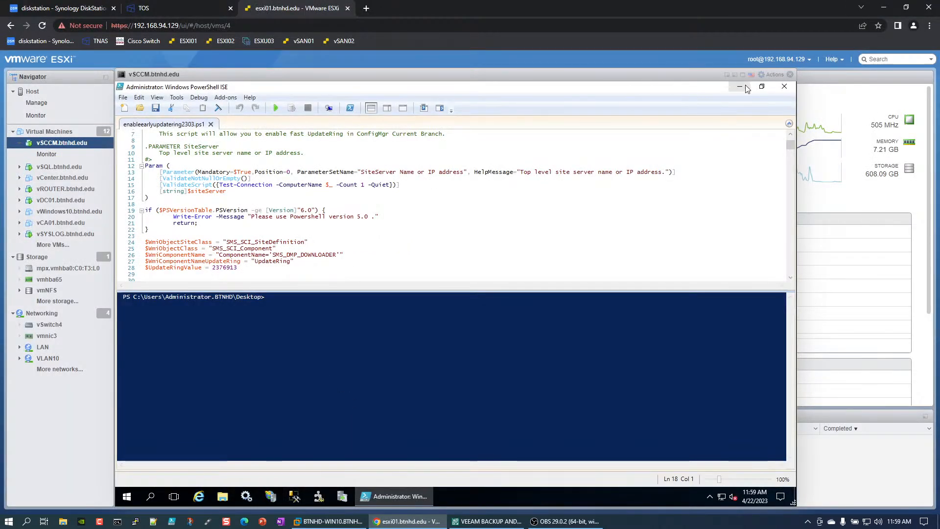
pyautogui.click(140, 108)
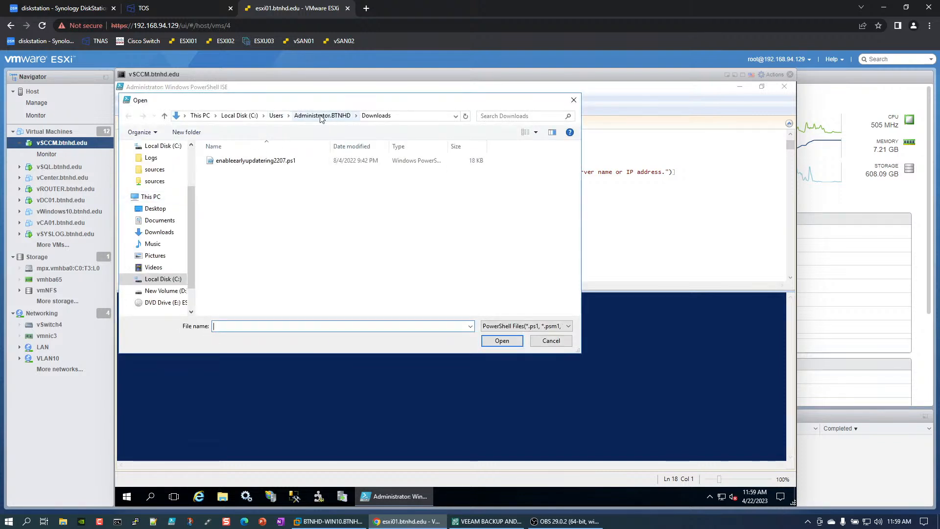
pyautogui.click(320, 115)
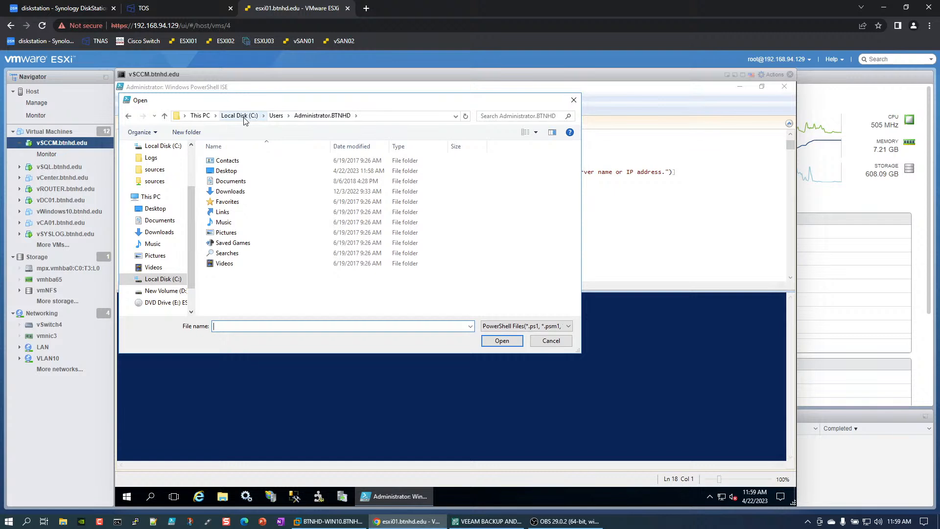
pyautogui.click(156, 209)
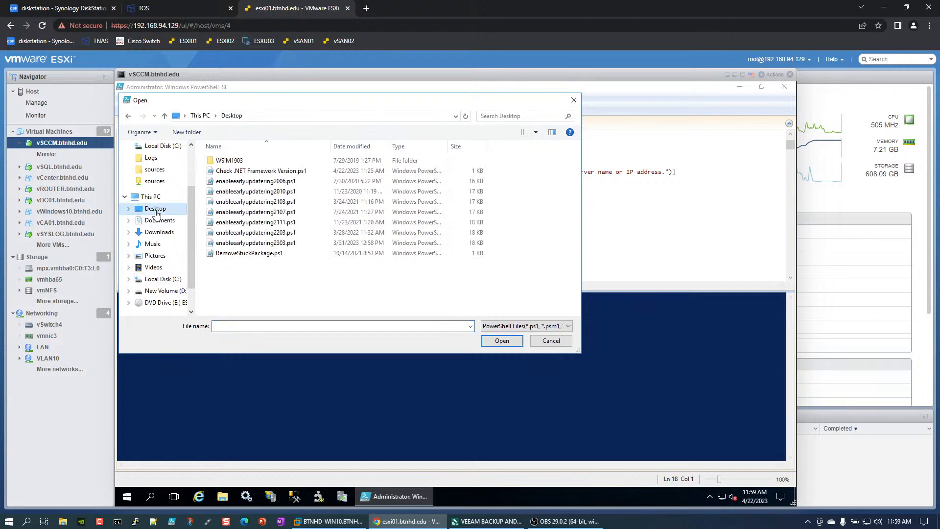
pyautogui.click(261, 171)
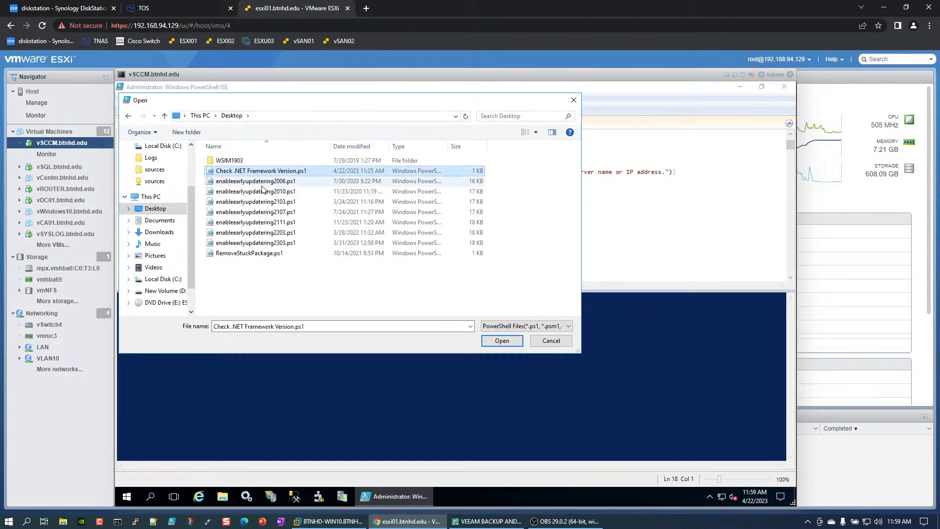
pyautogui.click(502, 342)
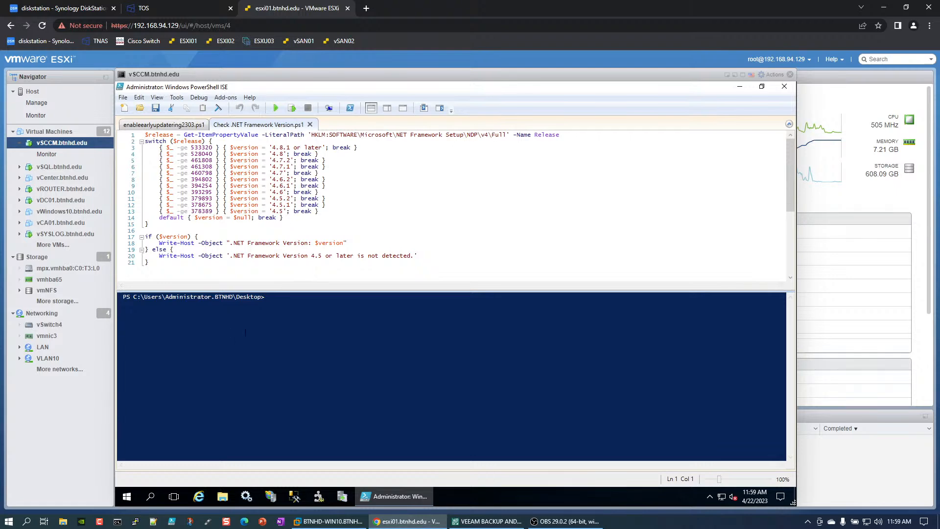
# Recheck the .NET requirement in the 2303 checklist, then run the Check .NET Framework Version.ps1 script on vSCCM
pyautogui.click(328, 521)
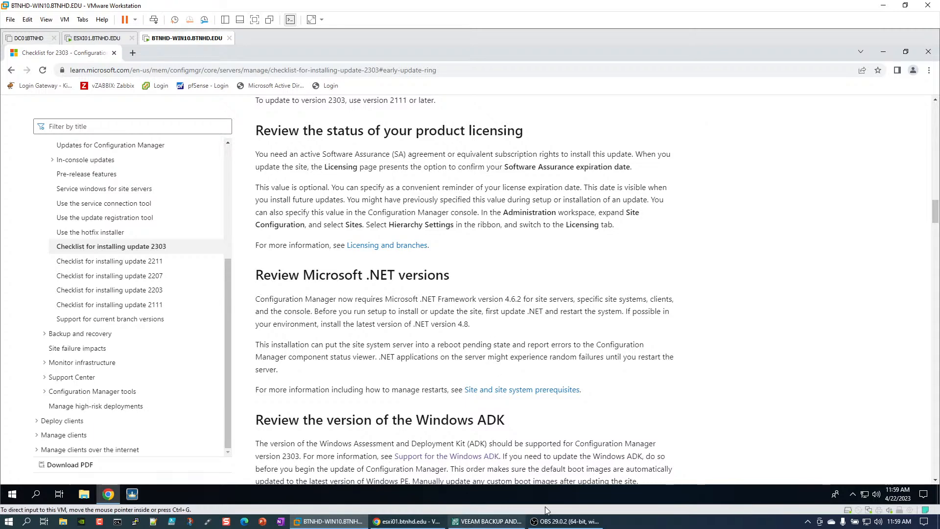
pyautogui.click(406, 519)
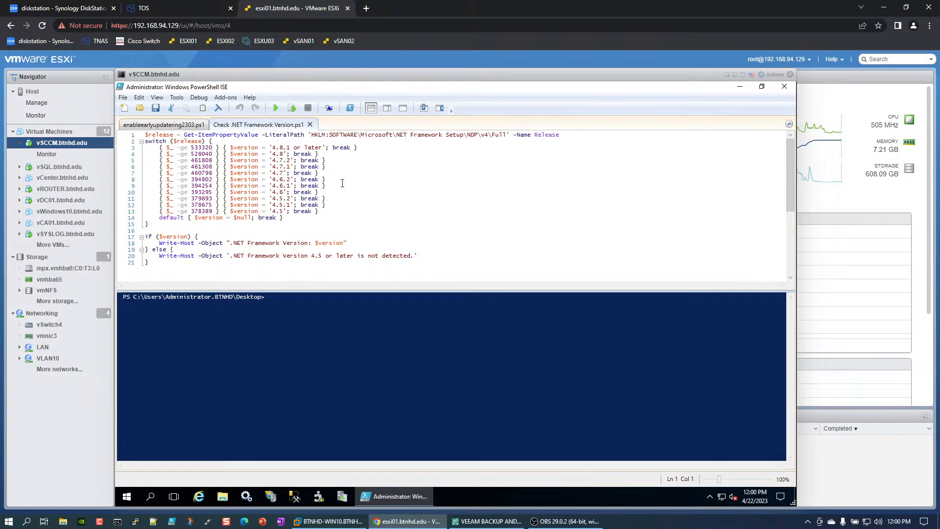
pyautogui.click(276, 109)
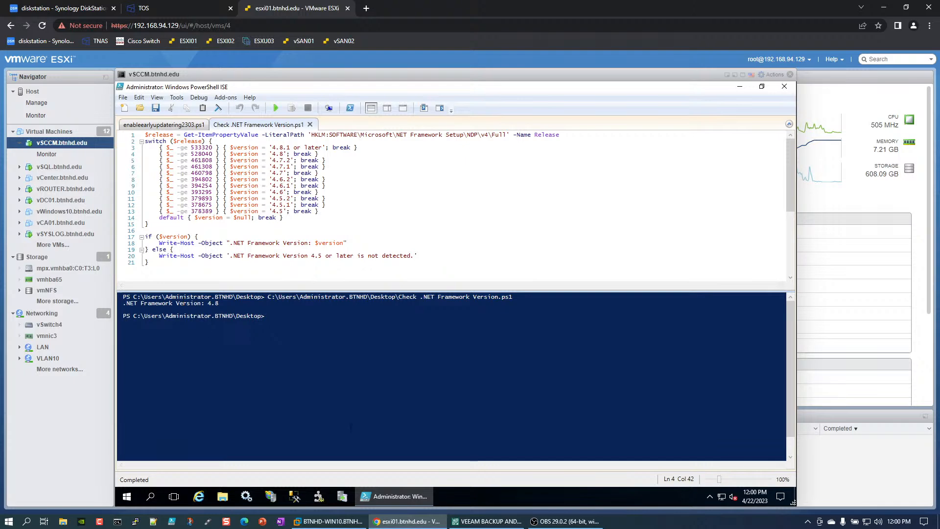
# Return to the checklist in BTNHD-WIN10, open the Support for the Windows ADK page in a new tab and review its ADK versions table
pyautogui.click(328, 521)
pyautogui.scroll(-1, 392, 300)
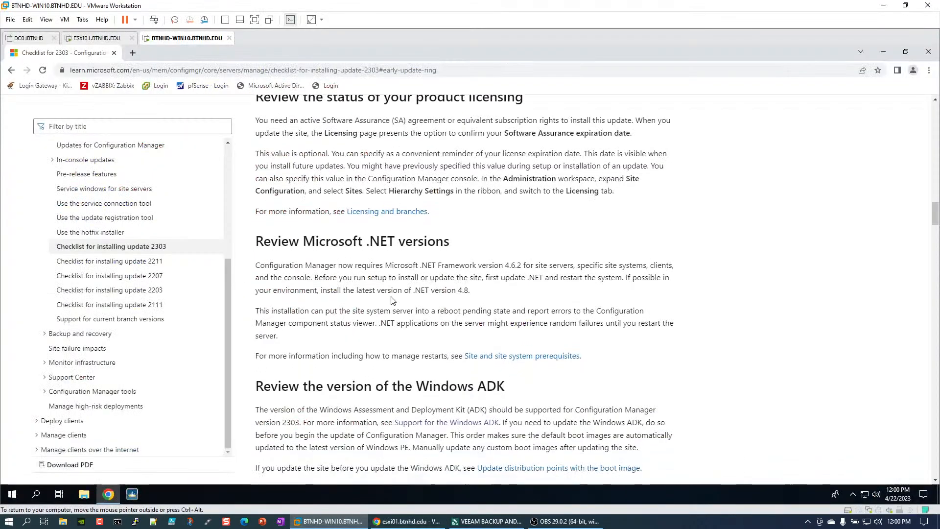
pyautogui.scroll(-3, 391, 300)
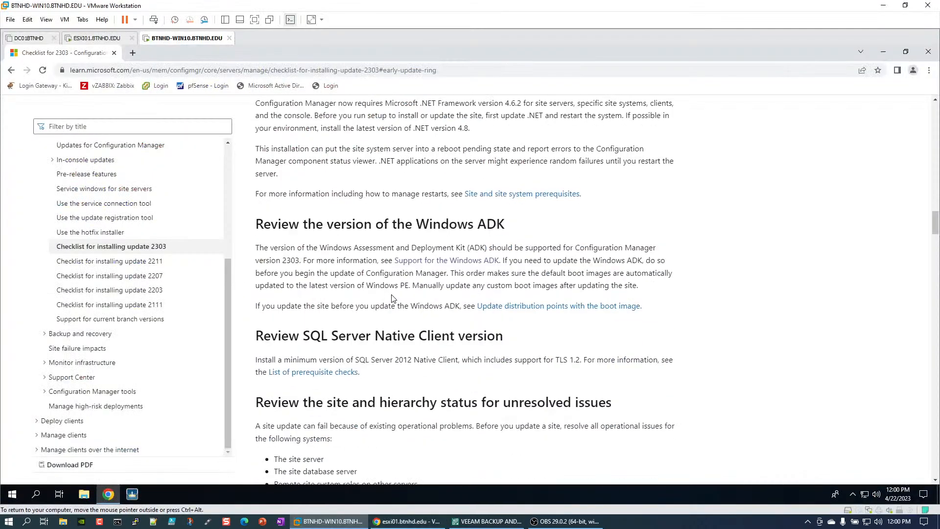
pyautogui.middleClick(443, 260)
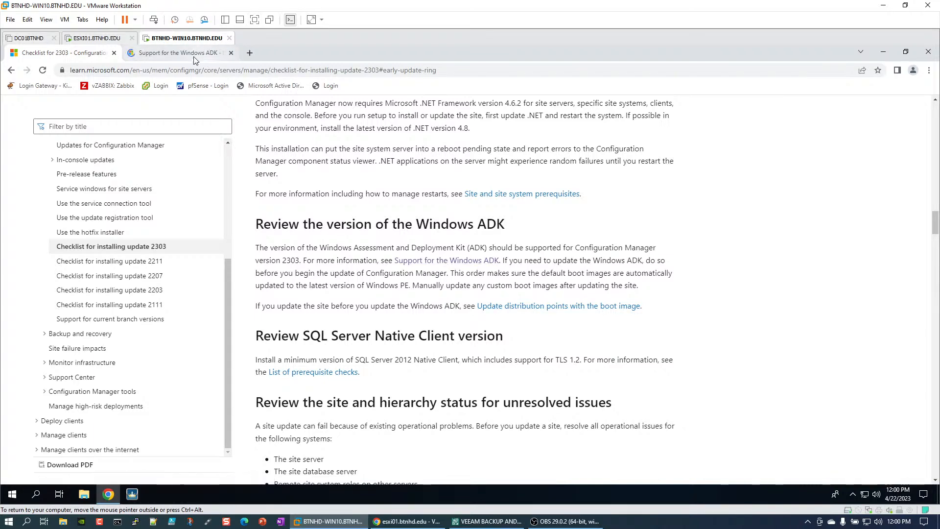
pyautogui.click(197, 55)
pyautogui.scroll(-1, 495, 322)
pyautogui.scroll(-5, 494, 323)
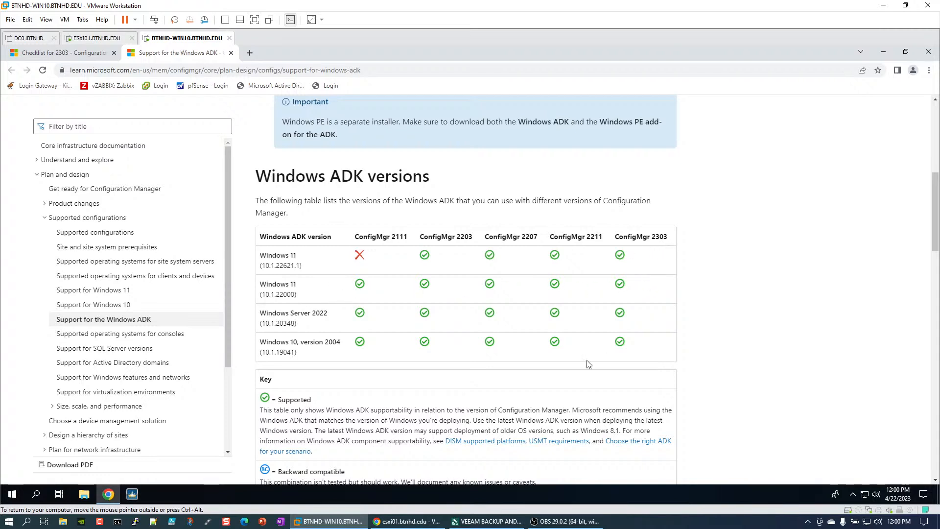
# Switch to the vSCCM console and open Programs and Features from the Control Panel
pyautogui.click(394, 522)
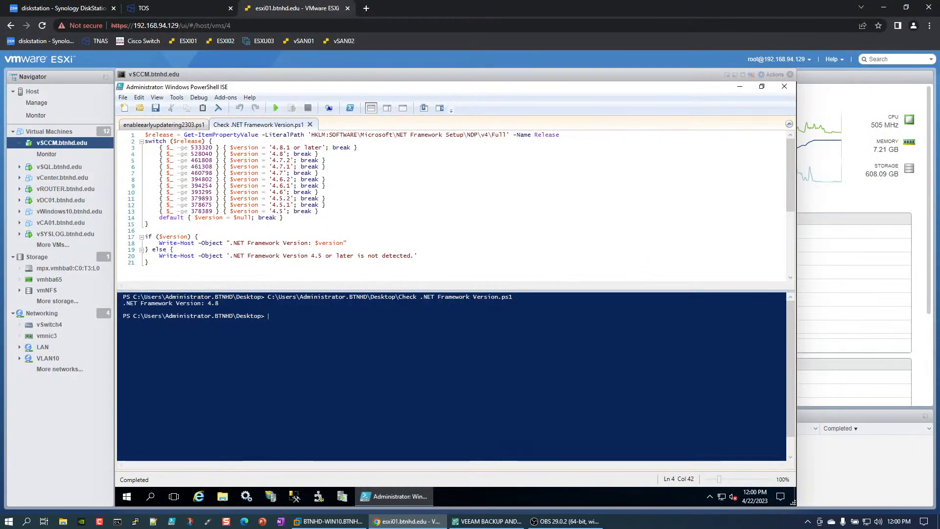
pyautogui.click(126, 498)
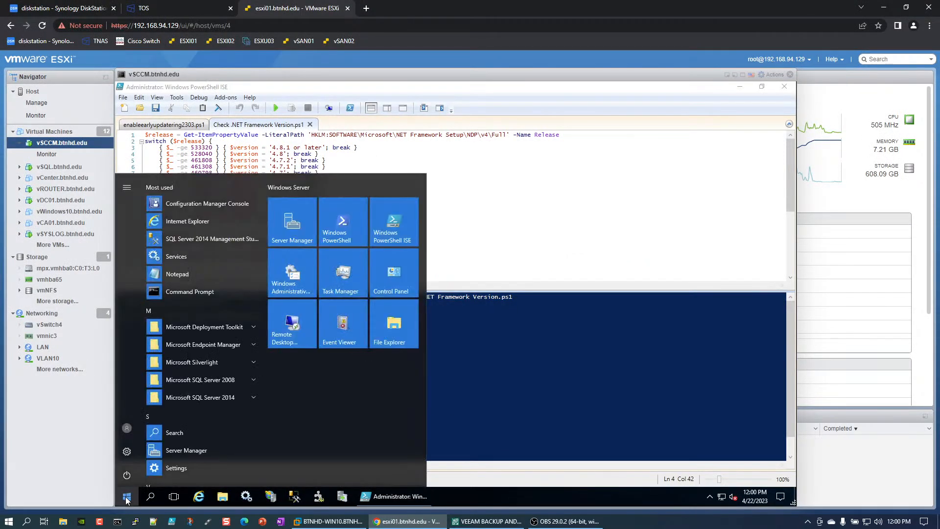
pyautogui.write('controll')
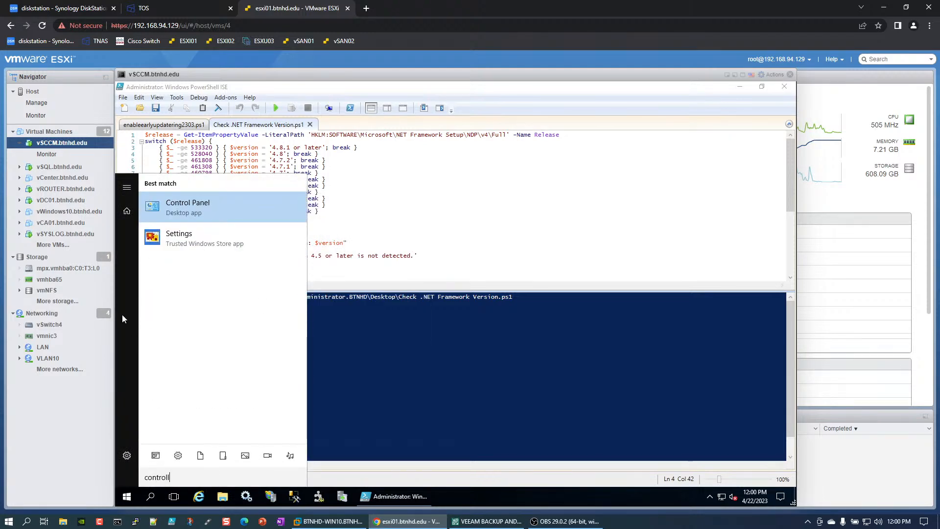
pyautogui.click(192, 206)
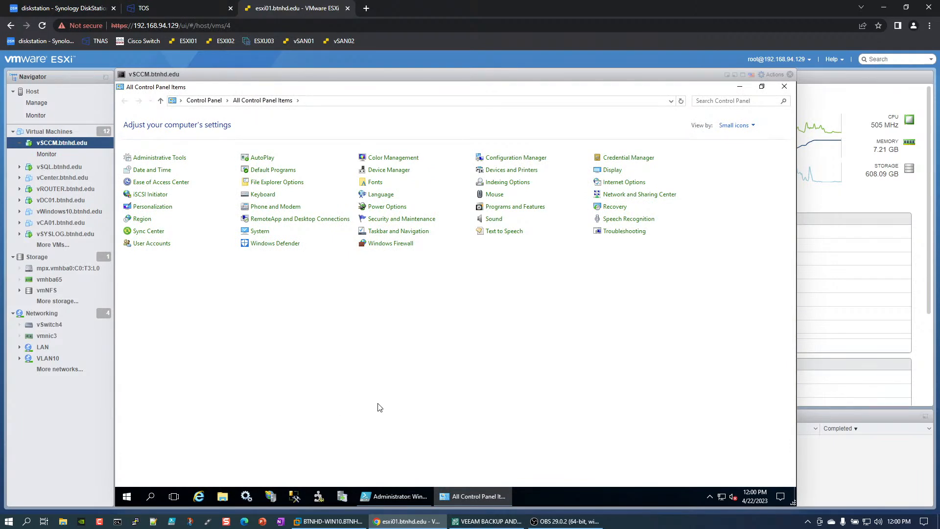
pyautogui.click(519, 206)
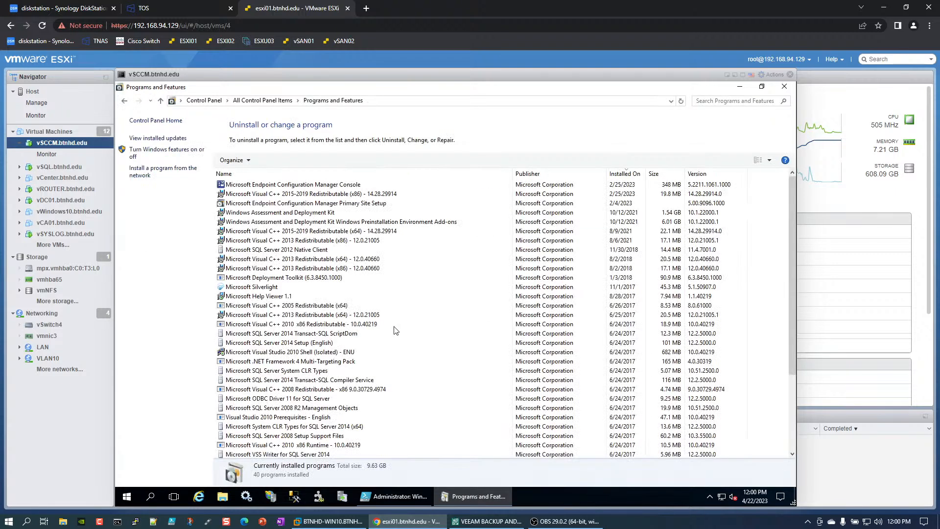
# Compare the installed Windows ADK and Windows PE add-on versions with the support table, and check the Configuration Manager Console version
pyautogui.click(311, 214)
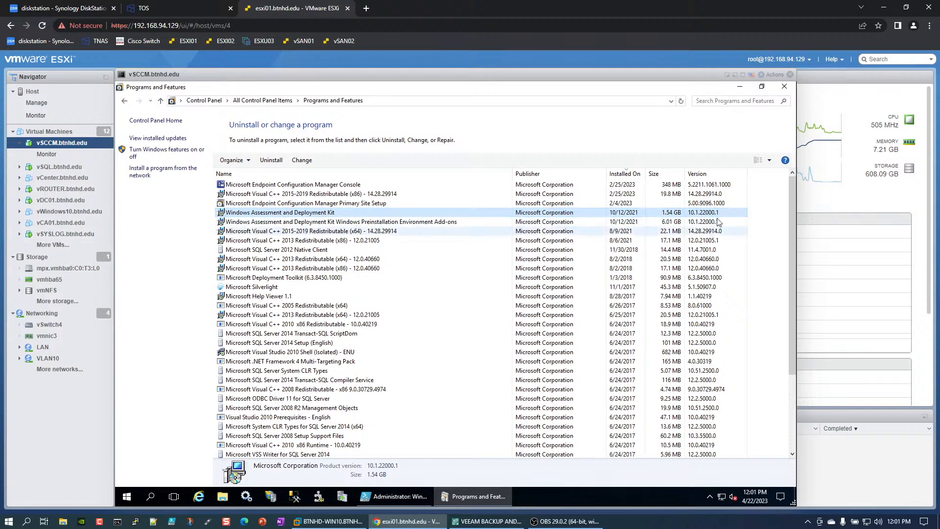
pyautogui.click(450, 223)
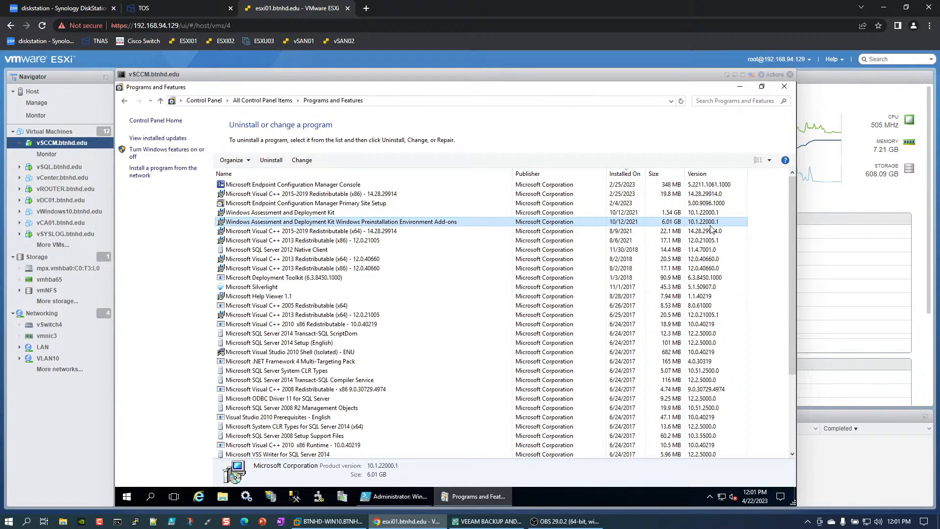
pyautogui.click(328, 521)
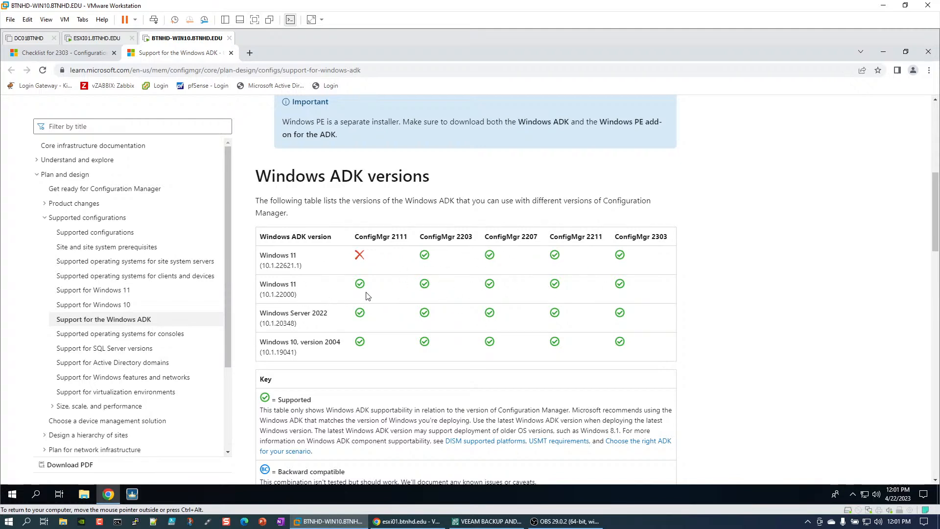
pyautogui.click(422, 519)
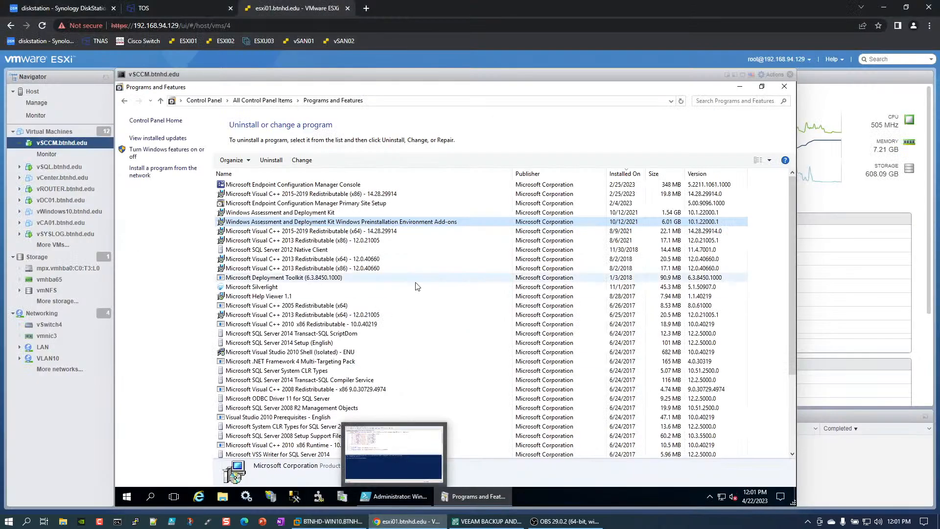
pyautogui.click(343, 188)
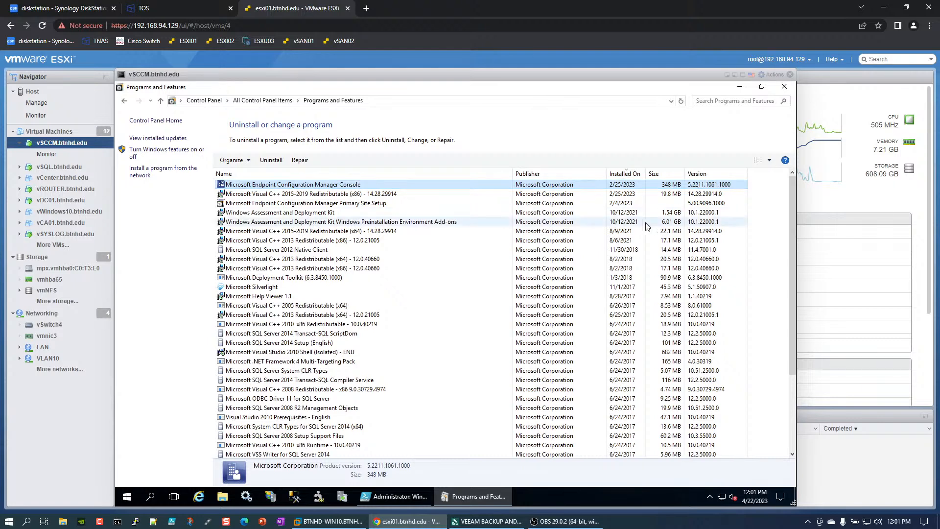
# Return to the 2303 checklist in BTNHD-WIN10 and open the linked list of prerequisite checks to review the SQL Server Native Client requirements
pyautogui.click(331, 521)
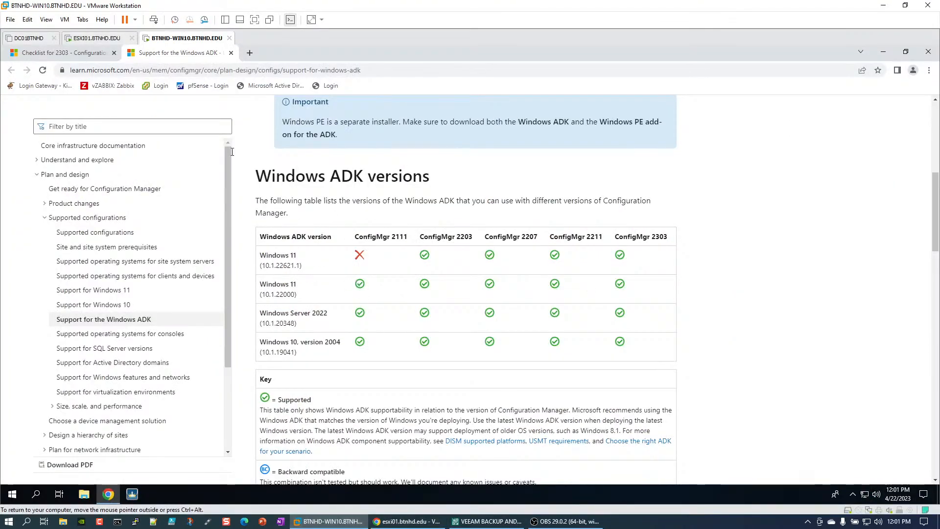
pyautogui.click(74, 54)
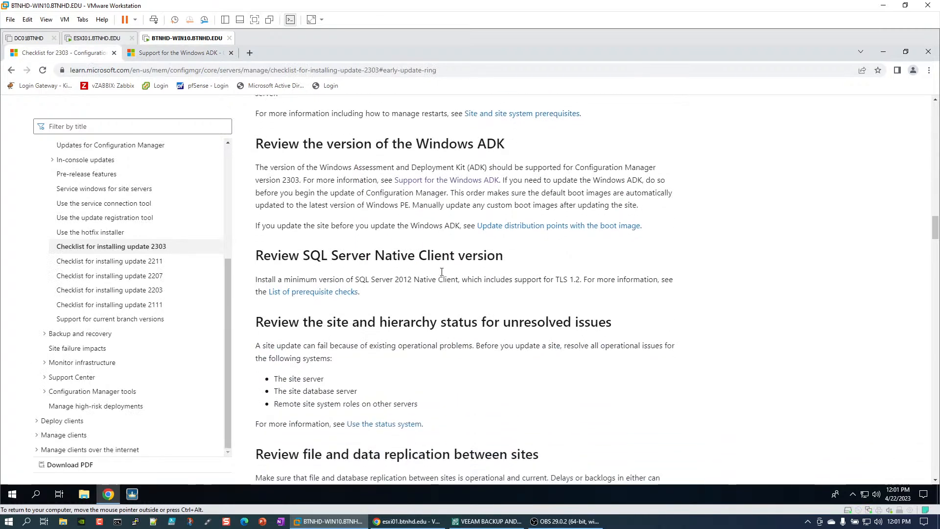
pyautogui.scroll(-1, 441, 271)
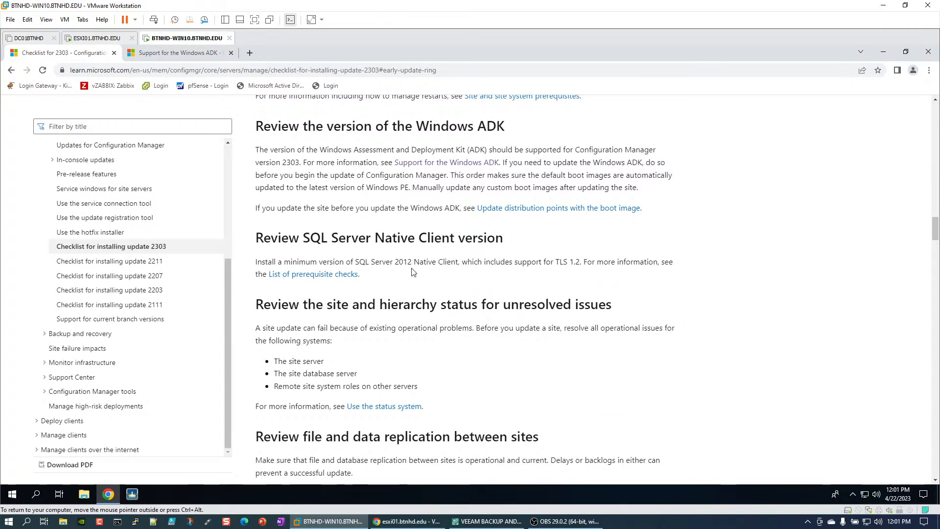
pyautogui.middleClick(311, 274)
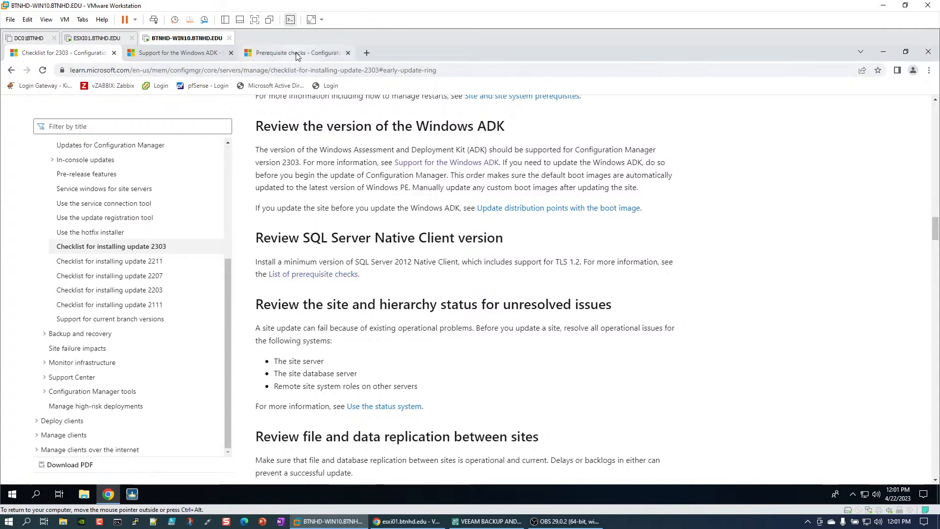
pyautogui.click(296, 53)
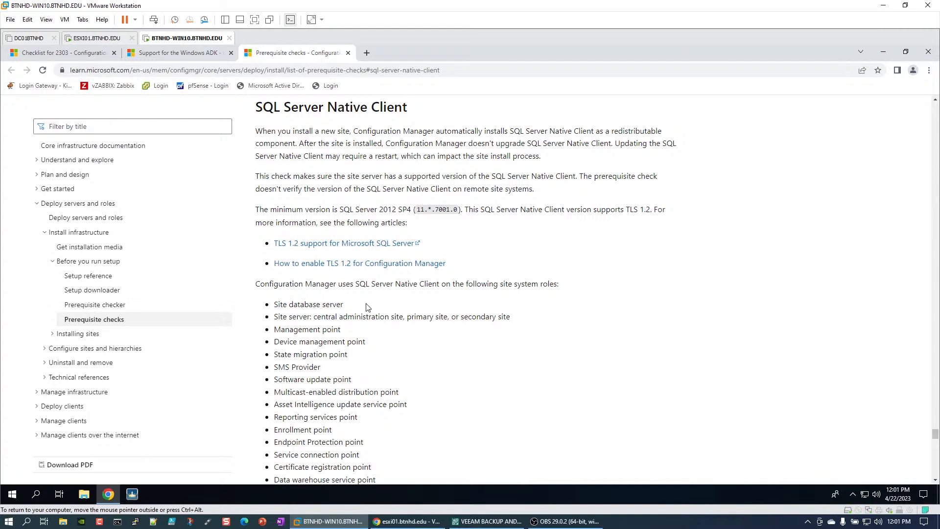
pyautogui.scroll(-1, 367, 307)
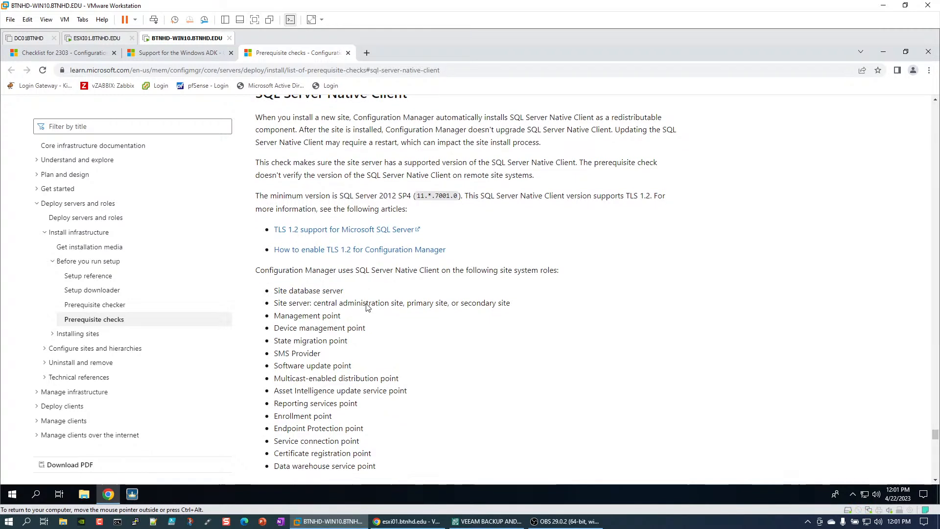
# Review the rest of the prerequisite checks page, from SQL Server process memory allocation to WSUS on site server
pyautogui.scroll(-6, 368, 307)
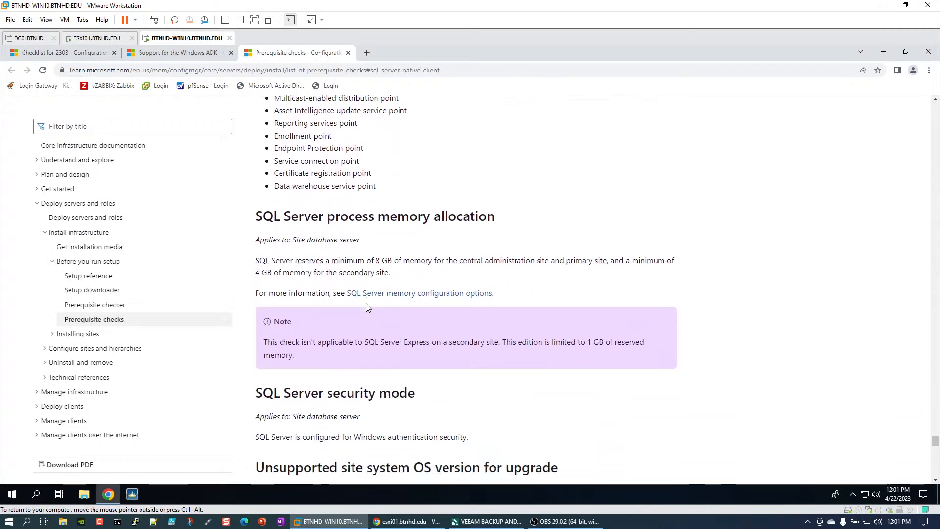
pyautogui.scroll(-7, 367, 307)
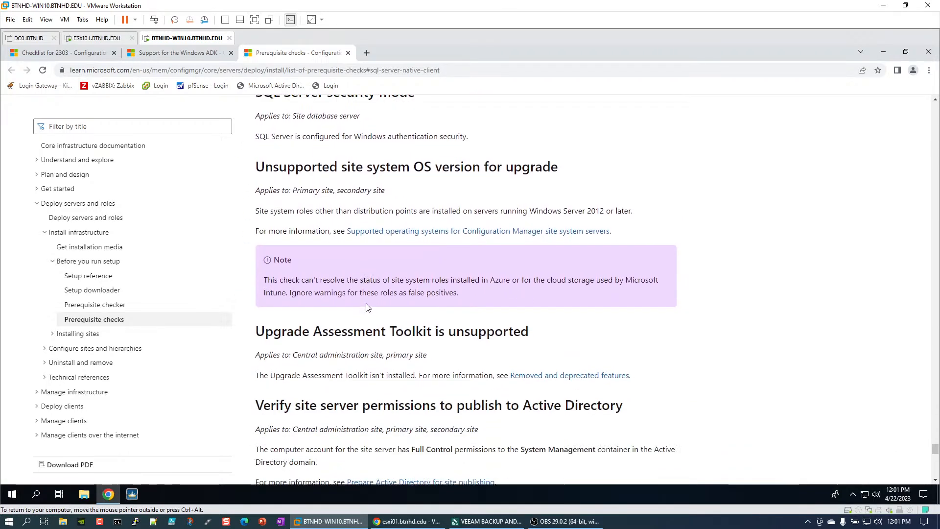
pyautogui.scroll(-6, 367, 307)
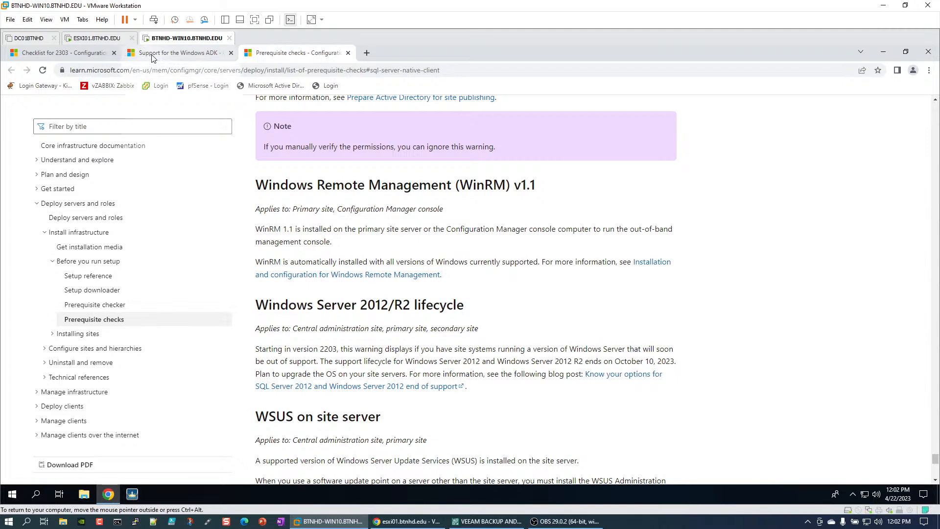
# Return to the 2303 checklist and review the remaining pre-update items, from unresolved site issues through maintenance tasks, antivirus and backups
pyautogui.click(68, 57)
pyautogui.scroll(-3, 458, 286)
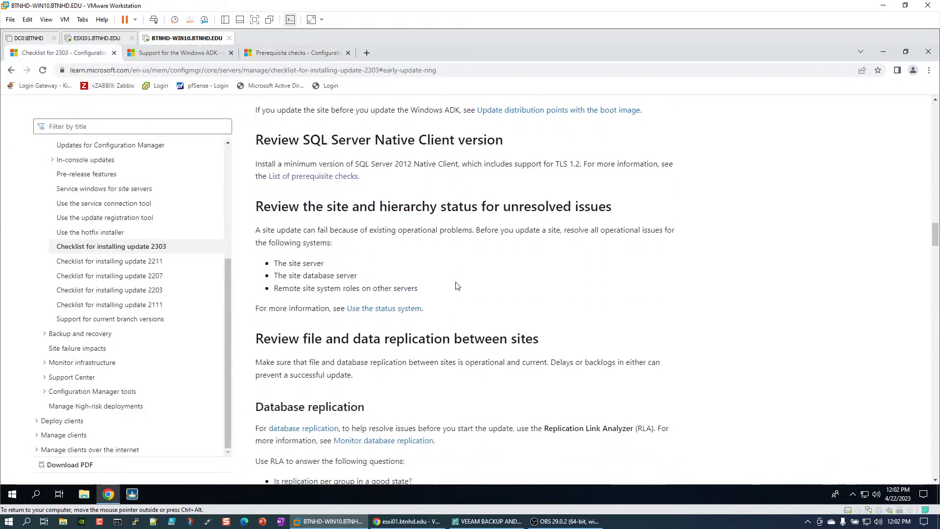
pyautogui.scroll(-2, 457, 286)
pyautogui.scroll(-2, 457, 285)
pyautogui.scroll(-6, 457, 286)
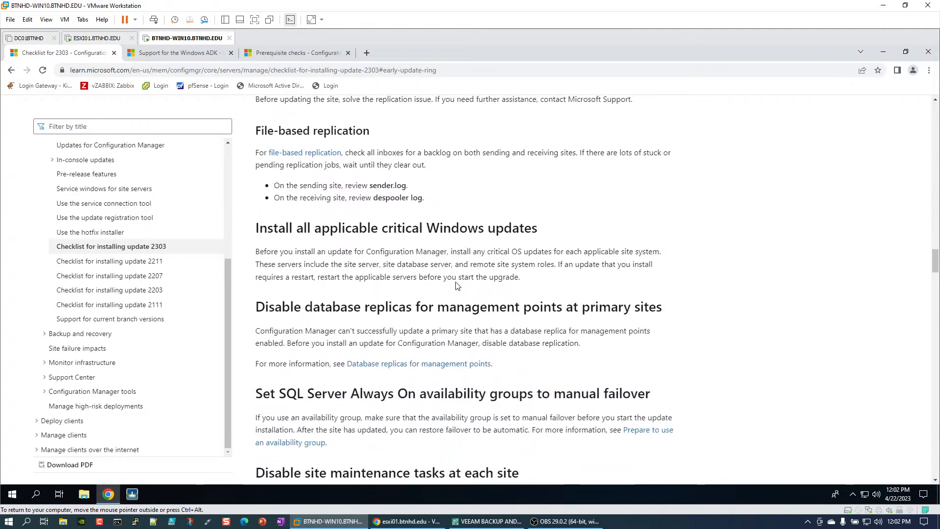
pyautogui.scroll(-4, 509, 206)
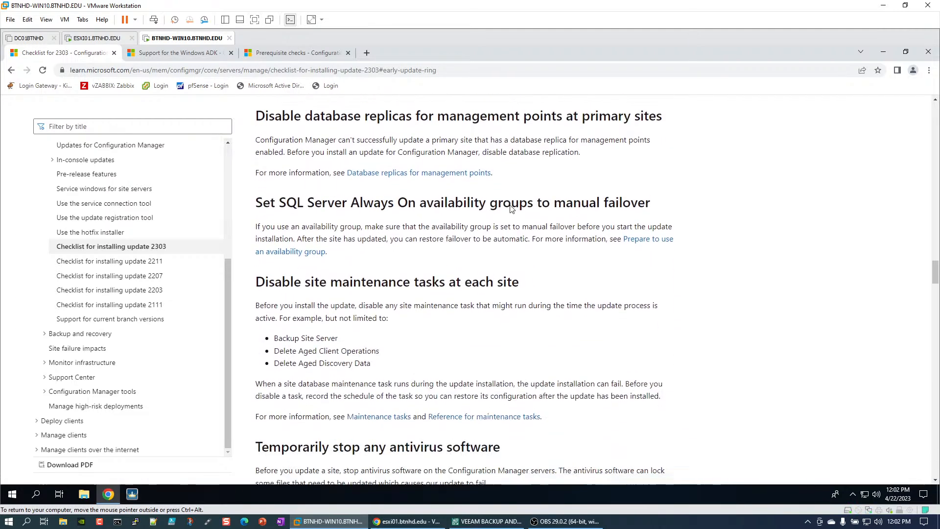
pyautogui.scroll(-4, 512, 209)
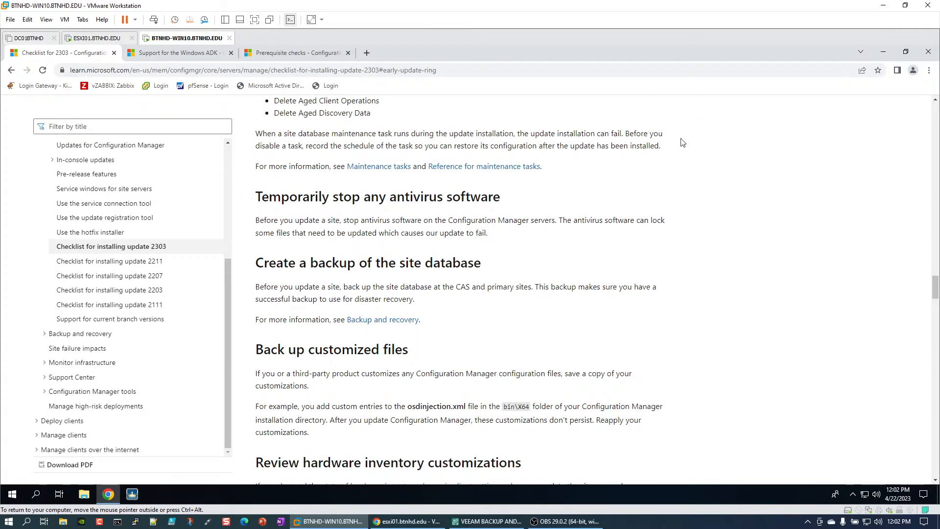
# Switch to the vSCCM console, close Programs and Features and the Check .NET Framework Version.ps1 script, and clear the PowerShell ISE output
pyautogui.click(402, 522)
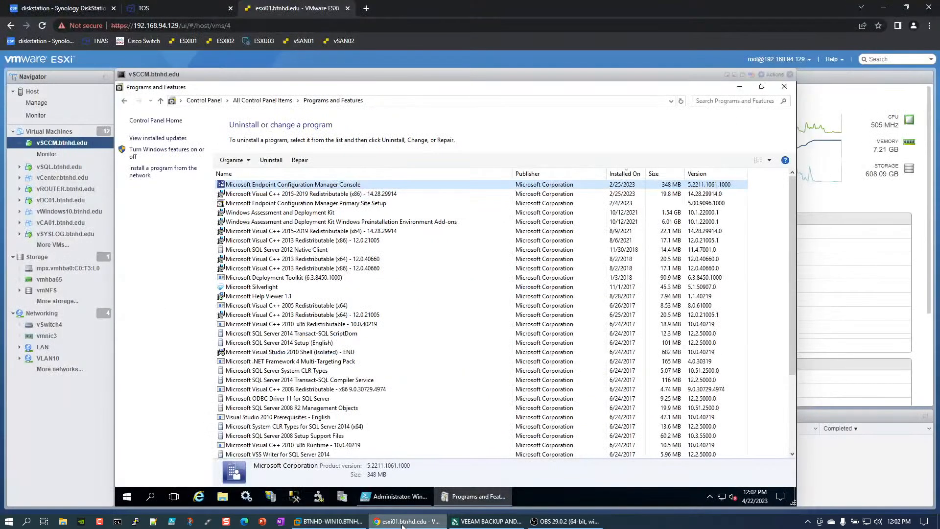
pyautogui.click(784, 87)
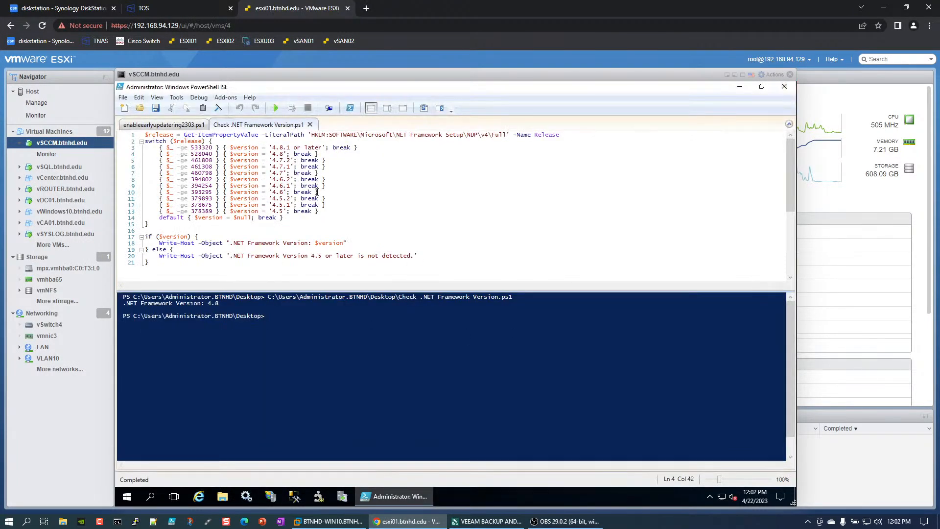
pyautogui.click(310, 125)
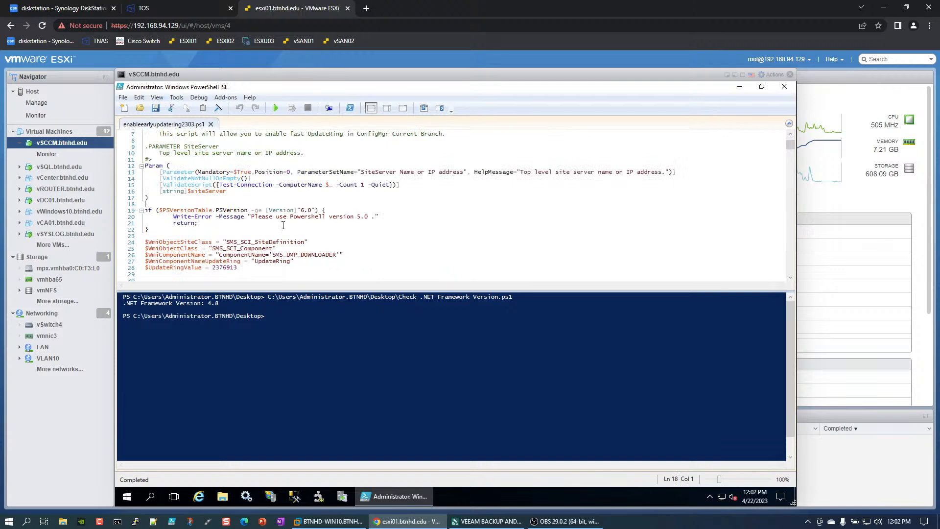
pyautogui.click(217, 108)
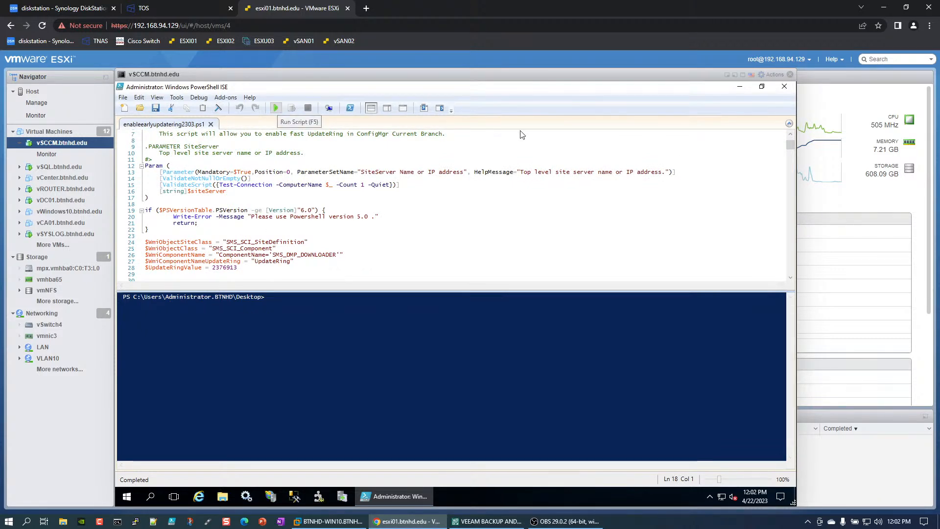
# Open Configuration Manager Service Manager in place of PowerShell ISE, connect it to site server bj-sccm and maximize its window
pyautogui.click(740, 87)
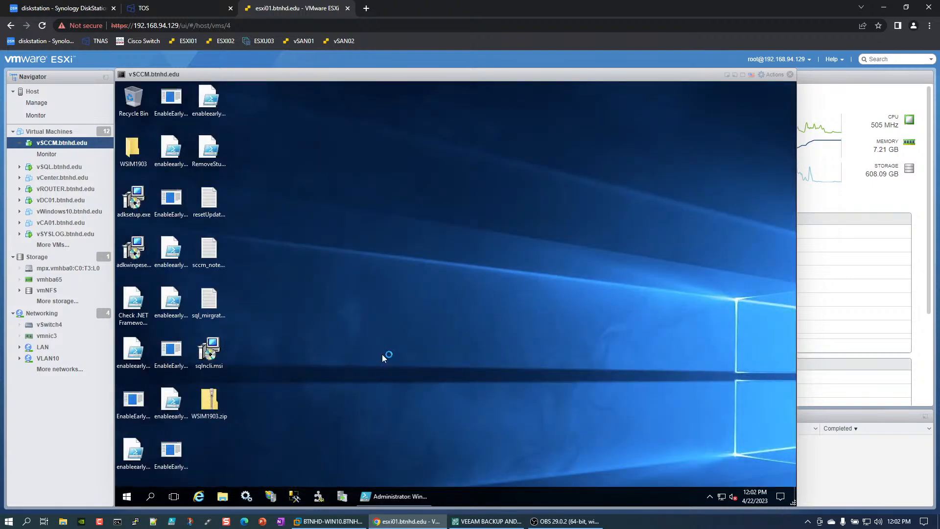
pyautogui.write('bj-sccm')
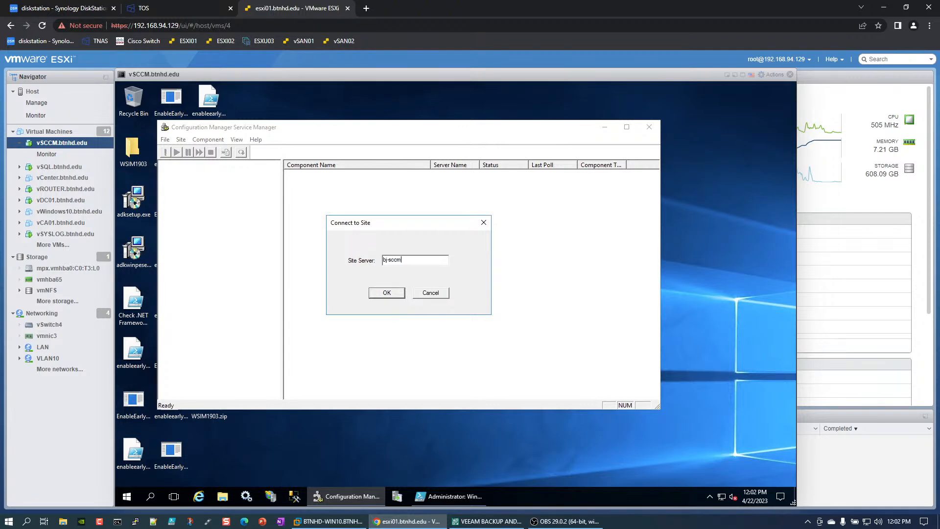
pyautogui.press('Return')
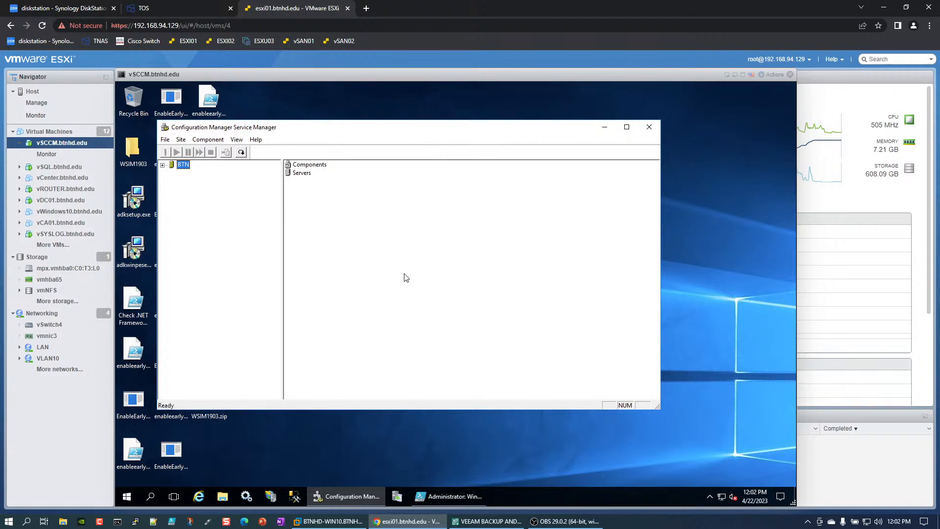
pyautogui.doubleClick(322, 129)
# Expand the BTN site's components, widen the tree and query the status of CONFIGURATION_MANAGER_UPDATE
pyautogui.click(121, 123)
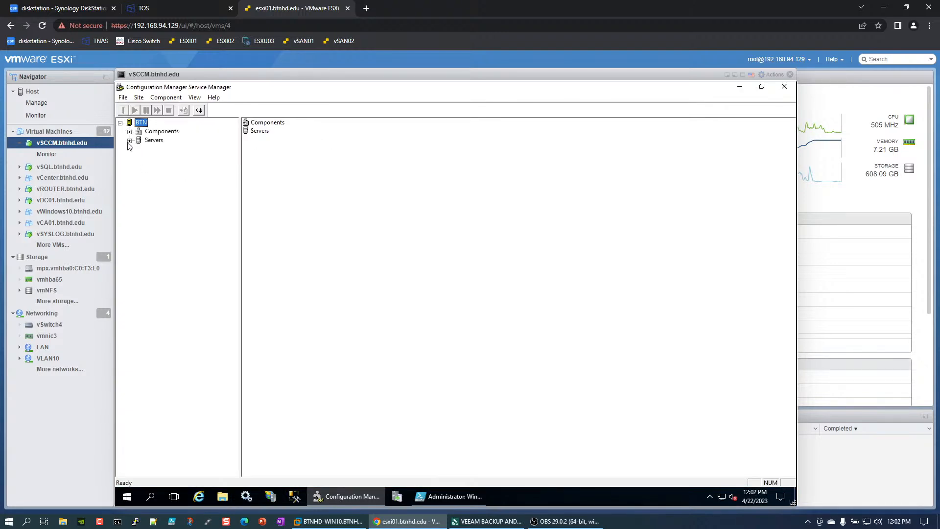
pyautogui.click(130, 132)
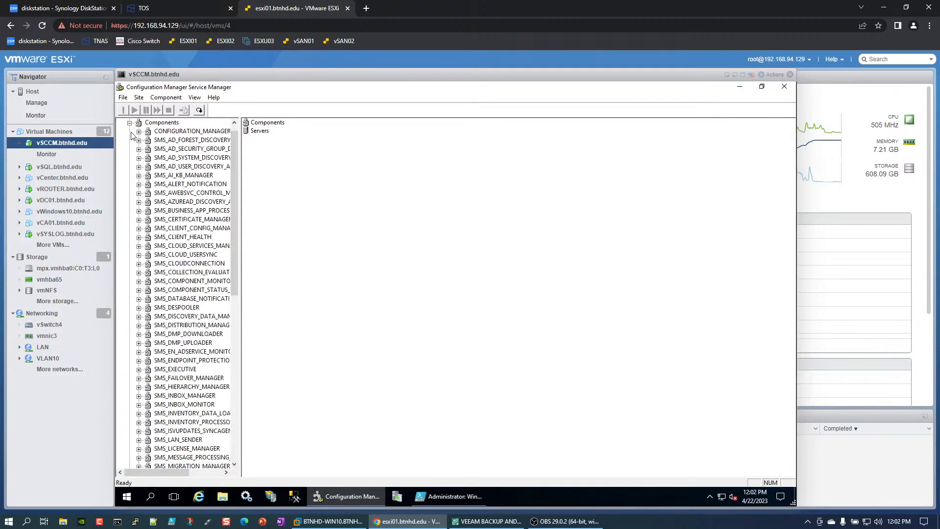
pyautogui.moveTo(239, 182); pyautogui.dragTo(304, 182)
pyautogui.click(208, 131)
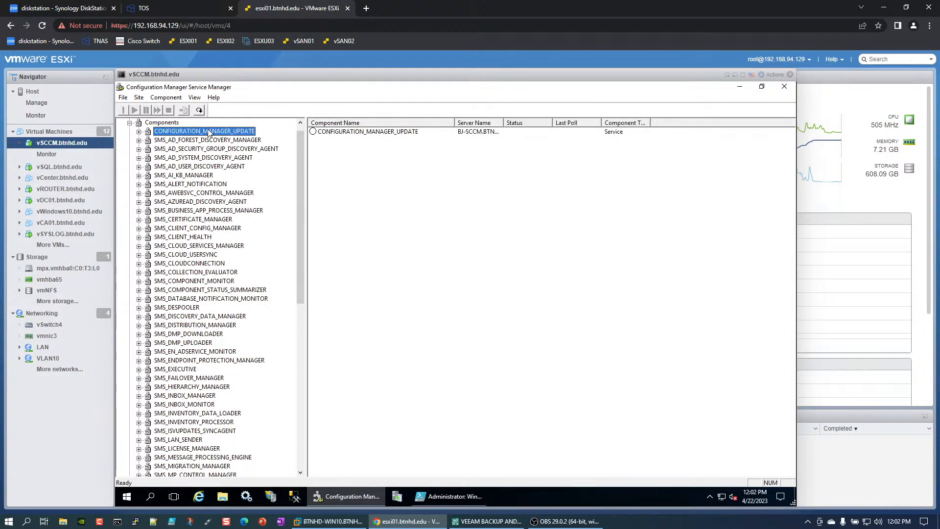
pyautogui.click(370, 133)
pyautogui.rightClick(368, 133)
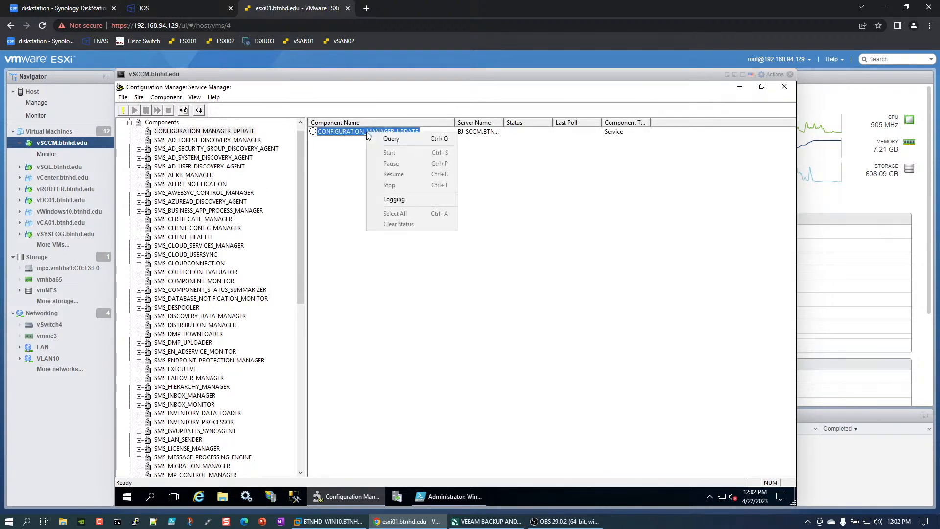
pyautogui.click(387, 138)
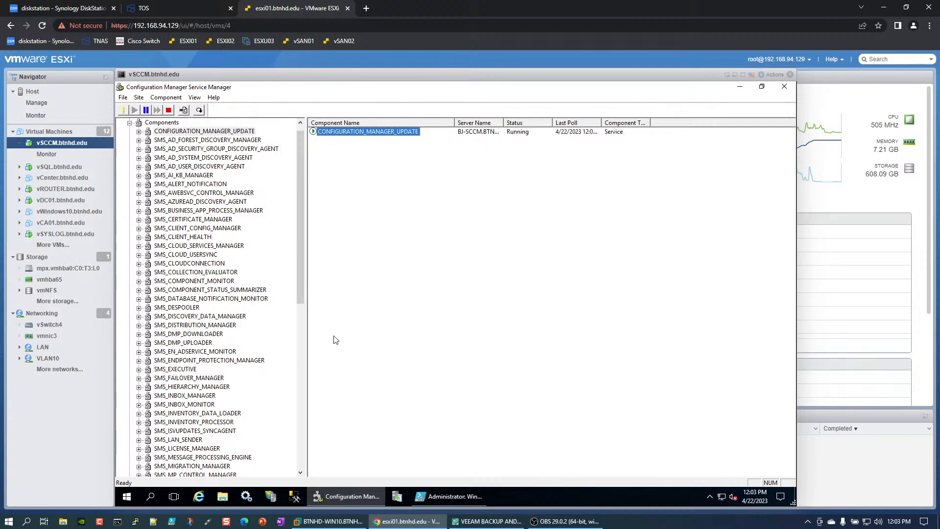
# Query the status of the SMS_DMP_DOWNLOADER and SMS_DMP_UPLOADER components
pyautogui.click(205, 335)
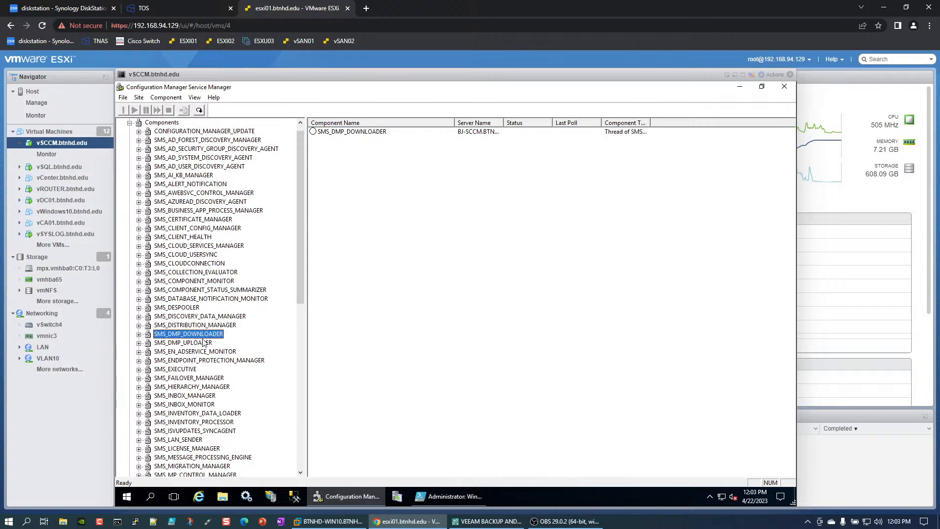
pyautogui.rightClick(346, 132)
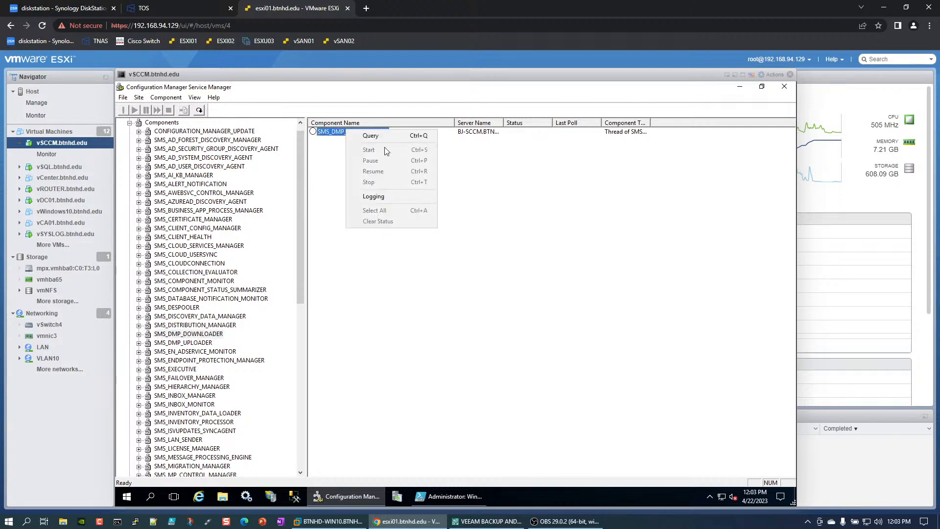
pyautogui.click(383, 137)
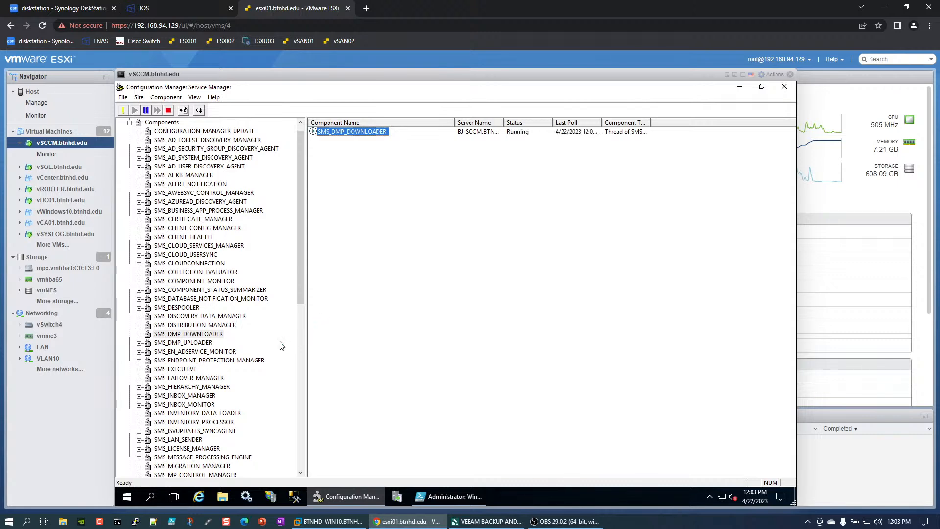
pyautogui.click(190, 343)
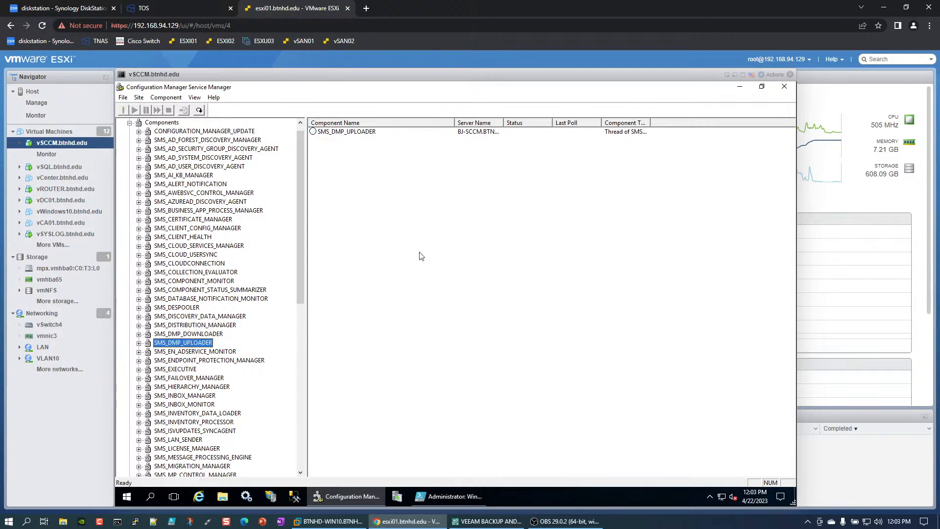
pyautogui.rightClick(346, 132)
pyautogui.click(370, 137)
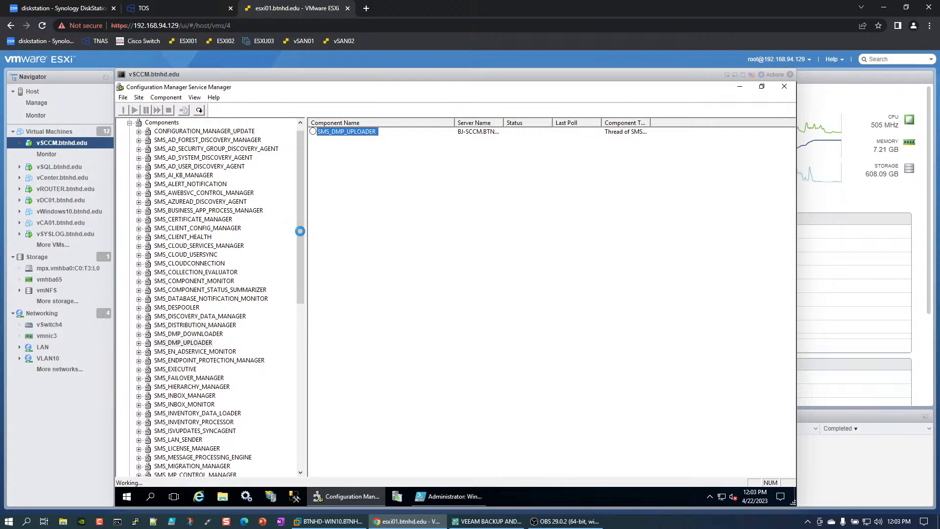
# Expand BJ-SQL.BTNHD.EDU under the site's servers and query the status of its SMS_SITE_SQL_BACKUP component
pyautogui.moveTo(301, 231); pyautogui.dragTo(295, 425)
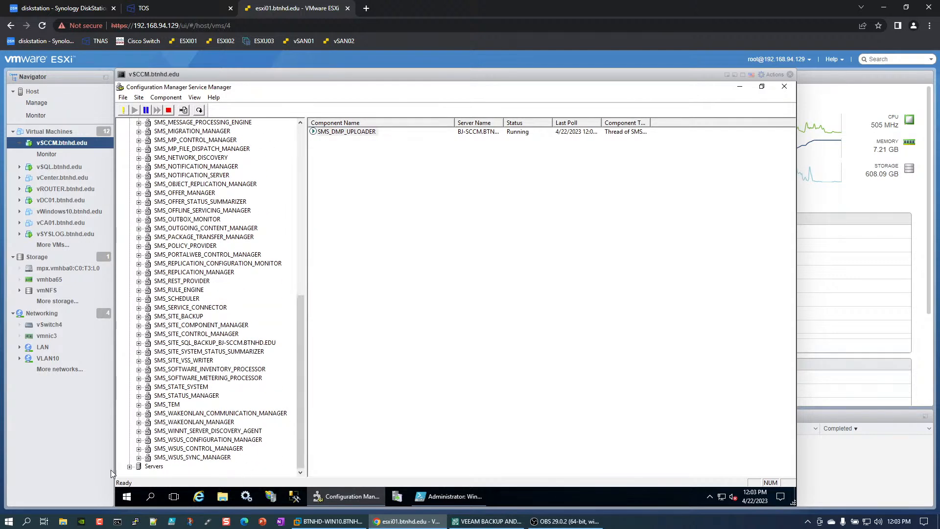
pyautogui.click(129, 466)
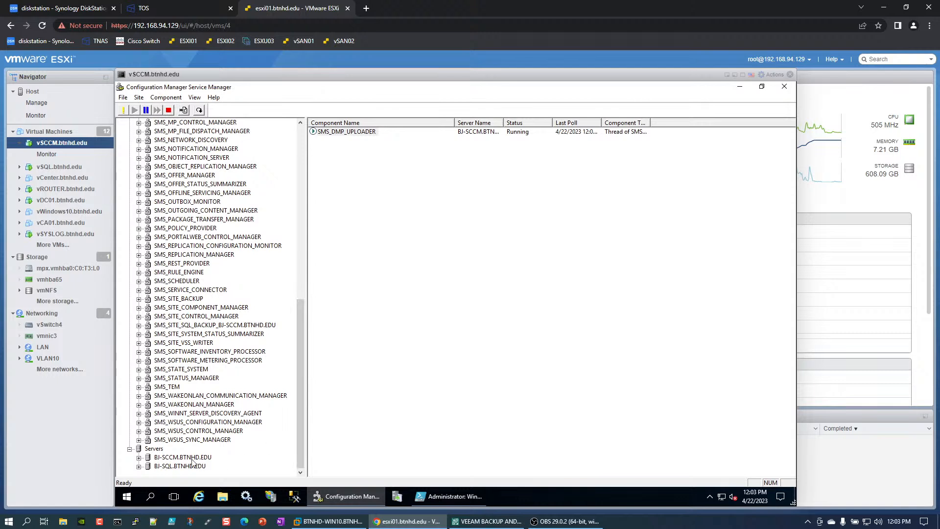
pyautogui.click(139, 466)
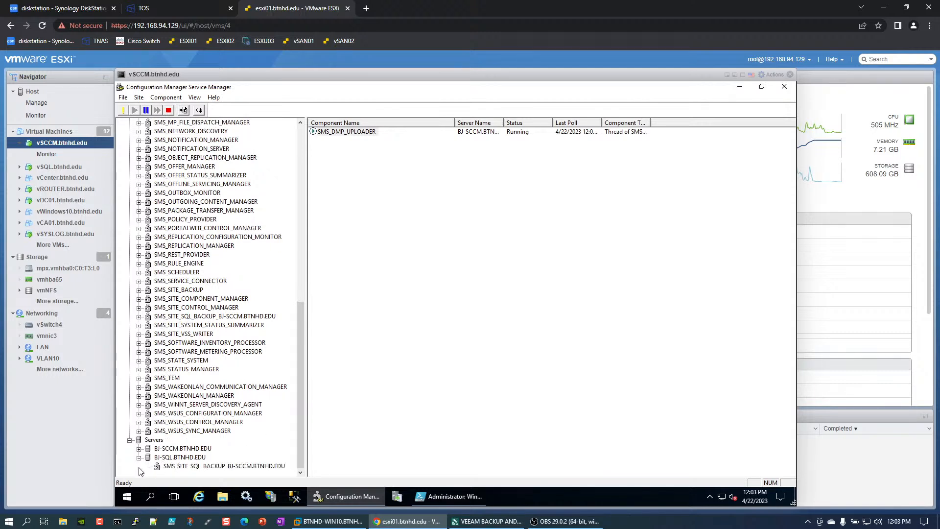
pyautogui.click(202, 466)
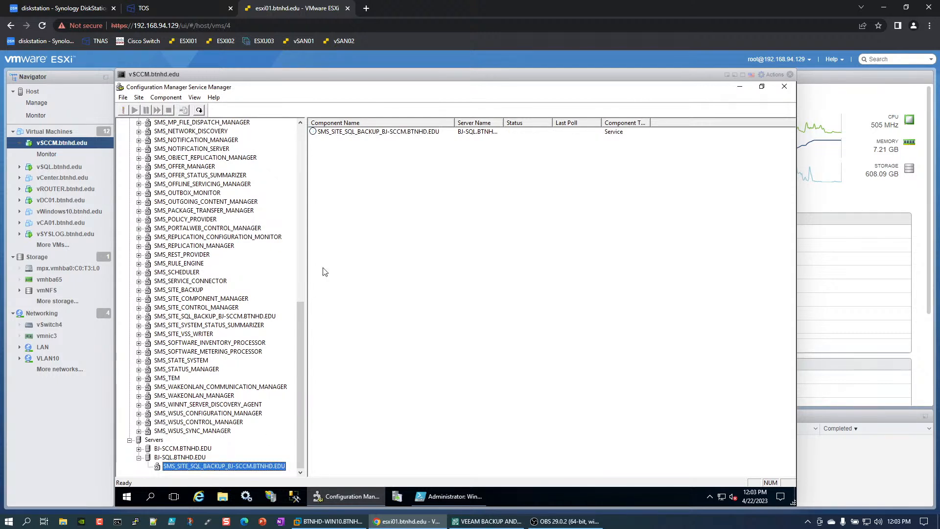
pyautogui.rightClick(354, 135)
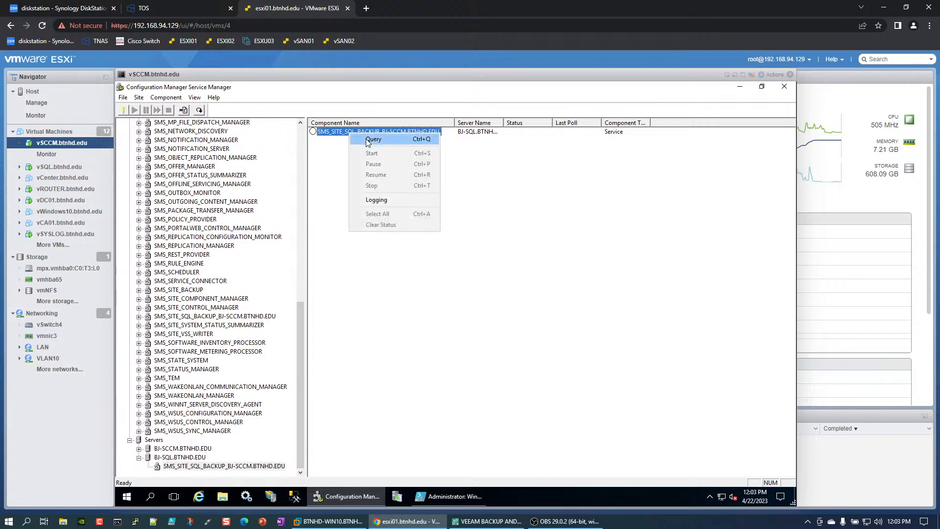
pyautogui.click(369, 140)
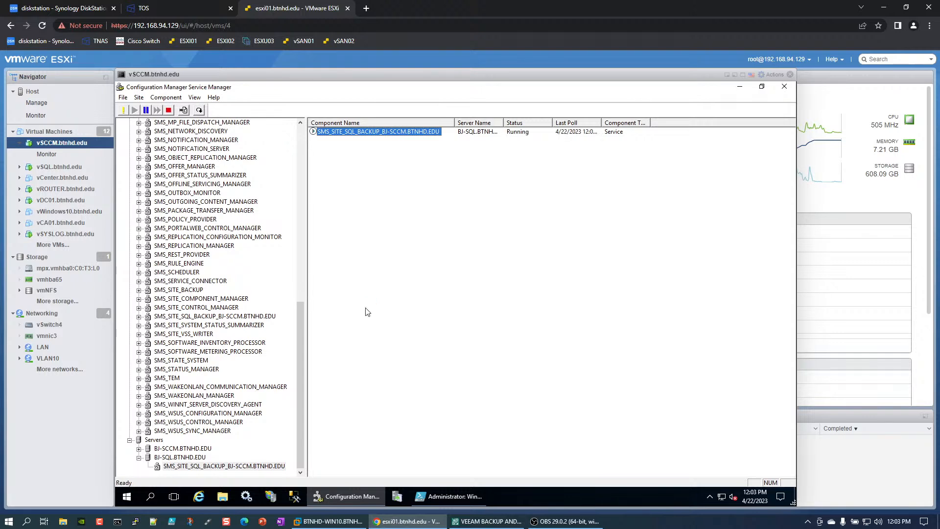
# Minimize Service Manager, launch the Configuration Manager Console and show the Updates and Servicing list under Administration
pyautogui.click(738, 89)
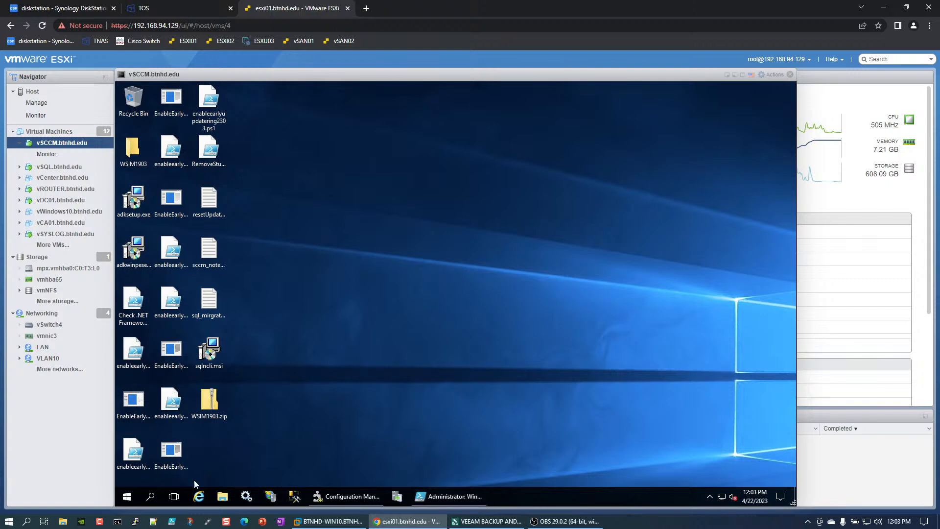
pyautogui.click(127, 498)
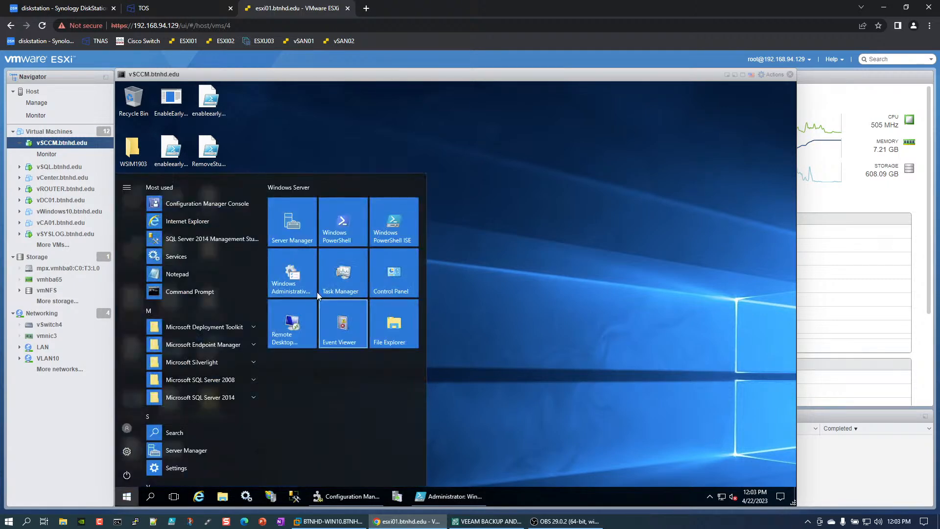
pyautogui.click(219, 203)
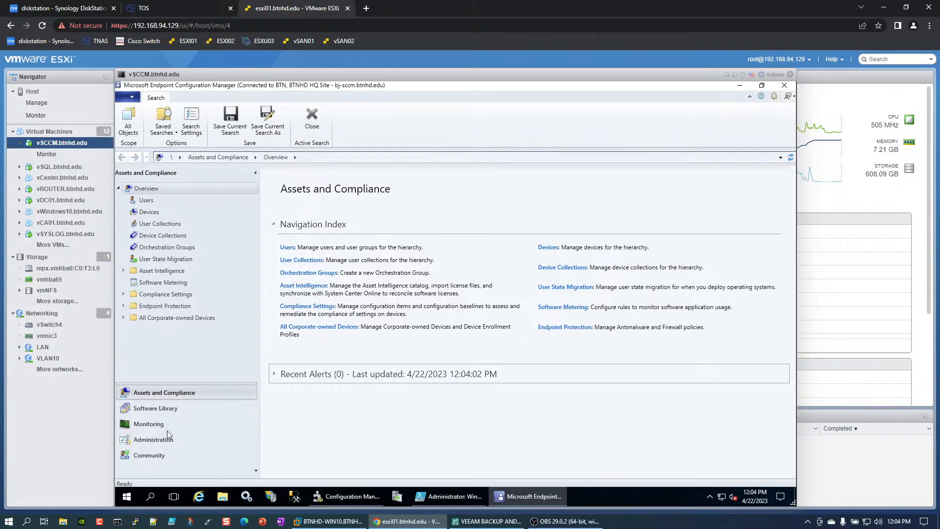
pyautogui.click(160, 441)
pyautogui.click(123, 200)
pyautogui.click(167, 200)
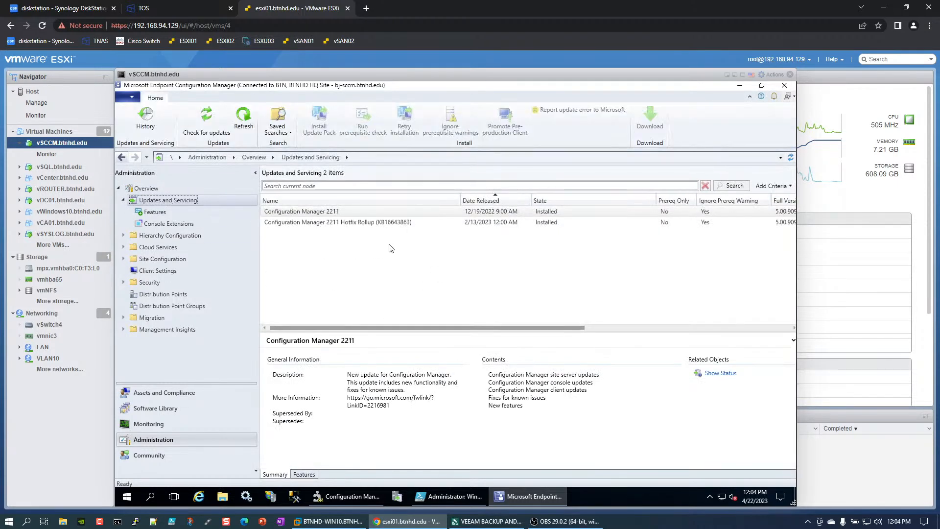
# Close the Configuration Manager Console, leaving PowerShell ISE minimized
pyautogui.click(449, 496)
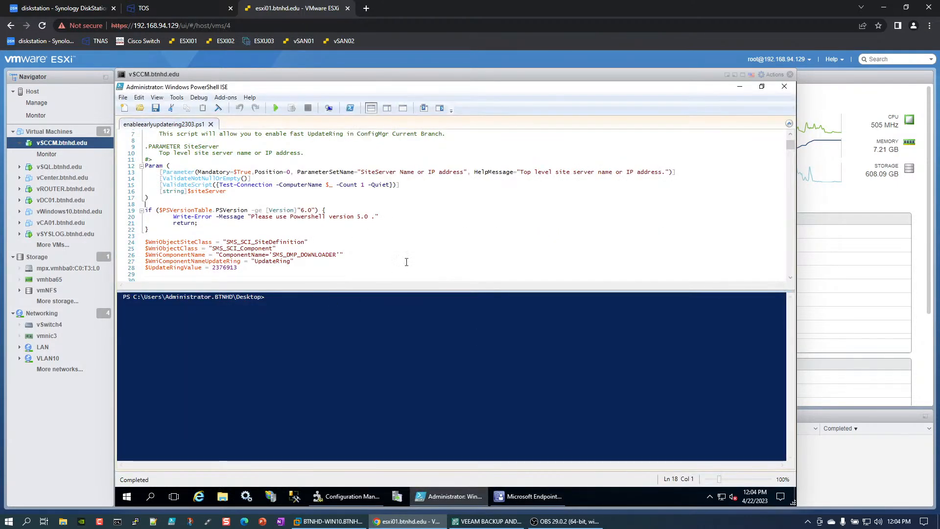
pyautogui.click(740, 88)
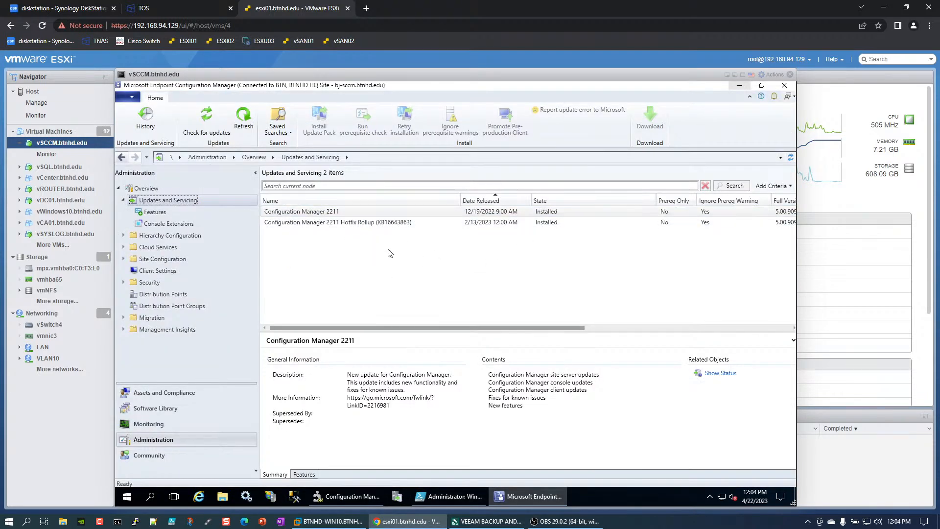
pyautogui.click(783, 85)
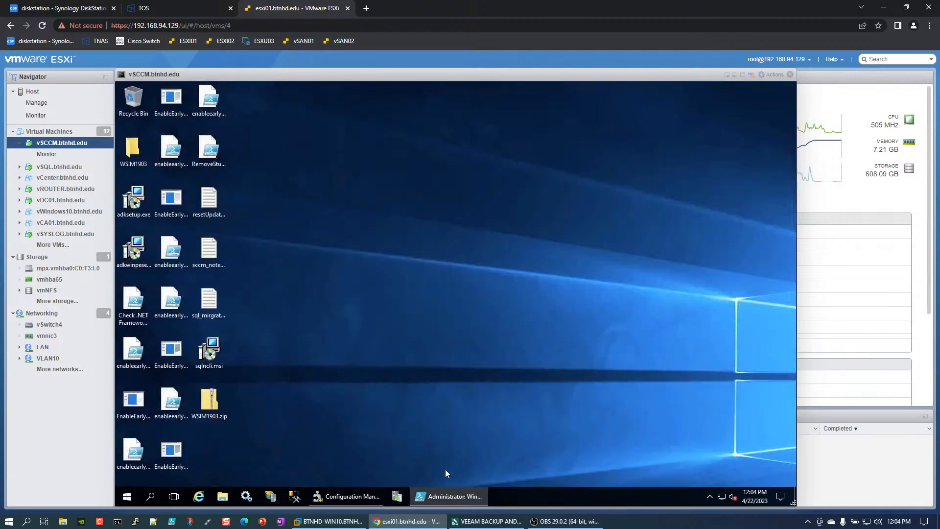
# Run enableearlyupdatering2303.ps1 in PowerShell ISE with bj-sccm.btnhd.edu as the site server, and close the ISE
pyautogui.click(436, 493)
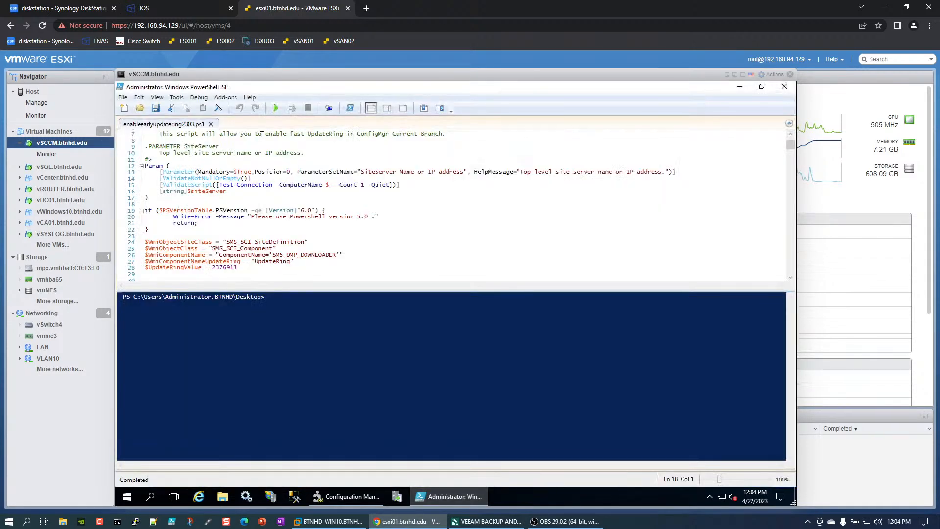
pyautogui.click(276, 108)
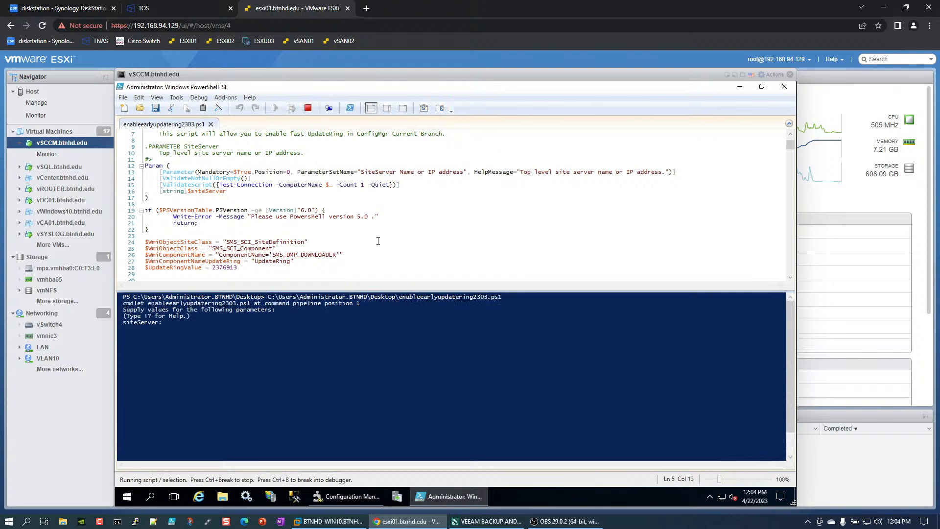
pyautogui.scroll(-6, 330, 228)
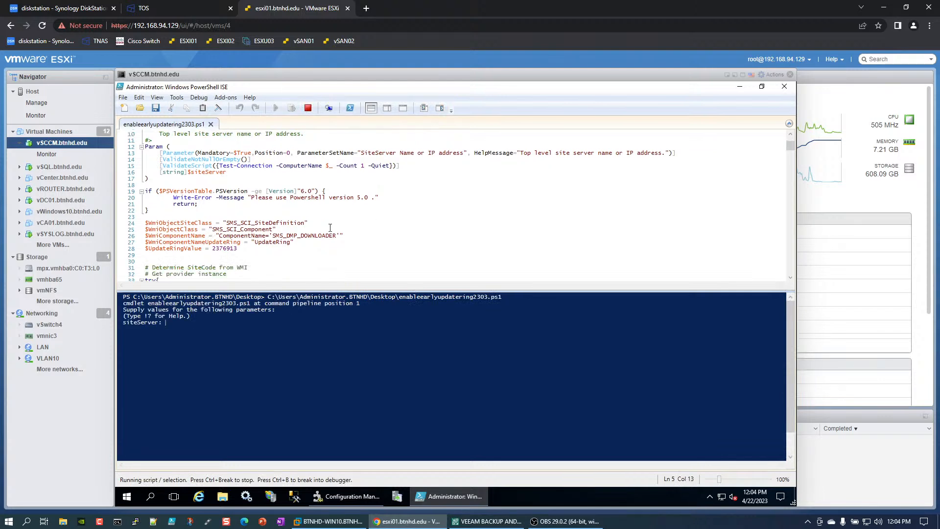
pyautogui.scroll(-9, 330, 226)
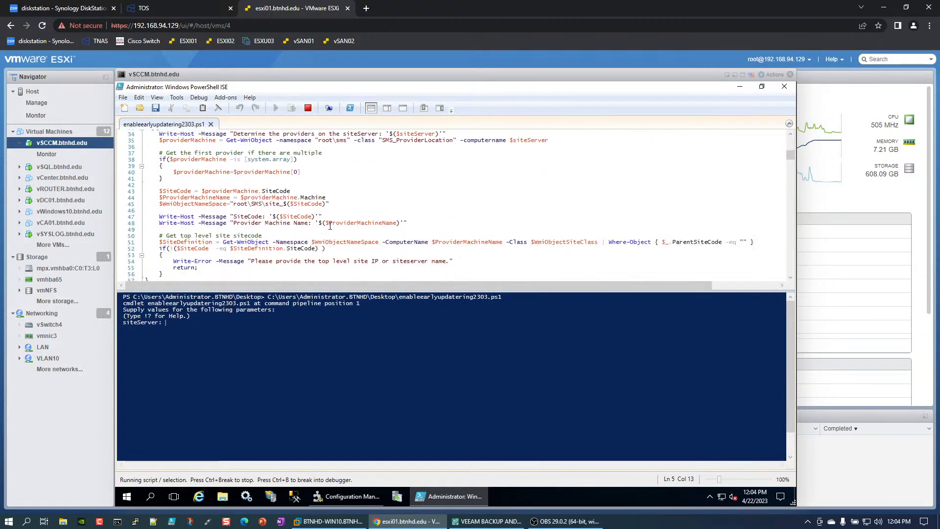
pyautogui.scroll(-8, 330, 225)
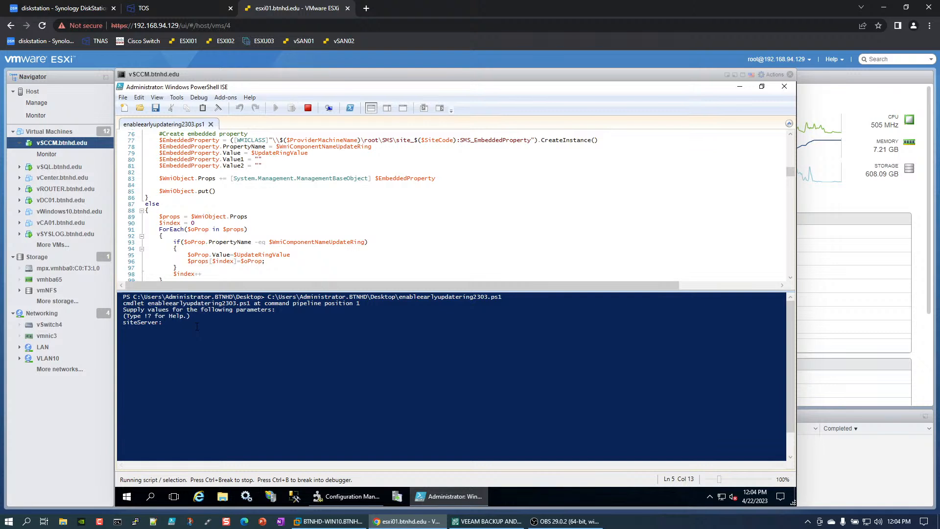
pyautogui.write('bj')
pyautogui.press('BackSpace')
pyautogui.press('BackSpace')
pyautogui.press('Return')
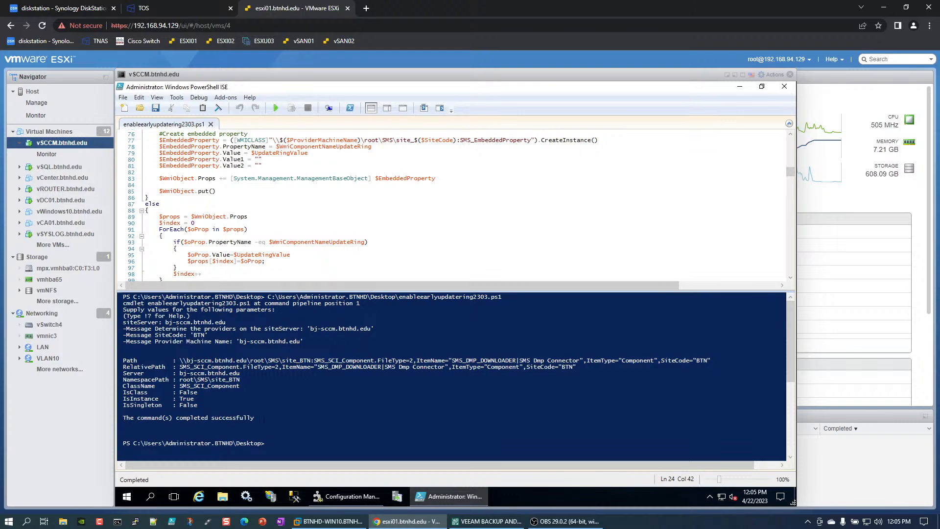
pyautogui.click(784, 87)
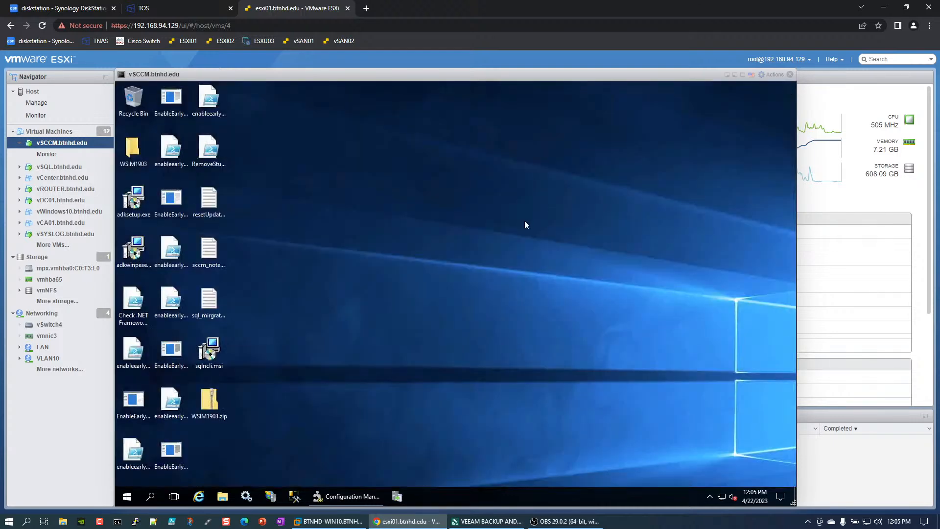
# Relaunch the Configuration Manager Console, show Updates and Servicing under Administration and select the Configuration Manager 2303 update
pyautogui.click(126, 496)
pyautogui.click(192, 203)
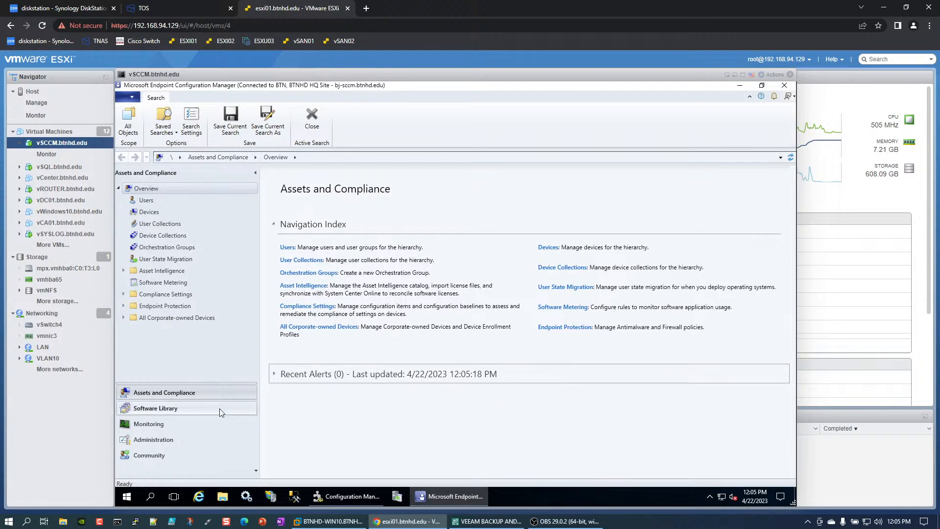
pyautogui.click(159, 440)
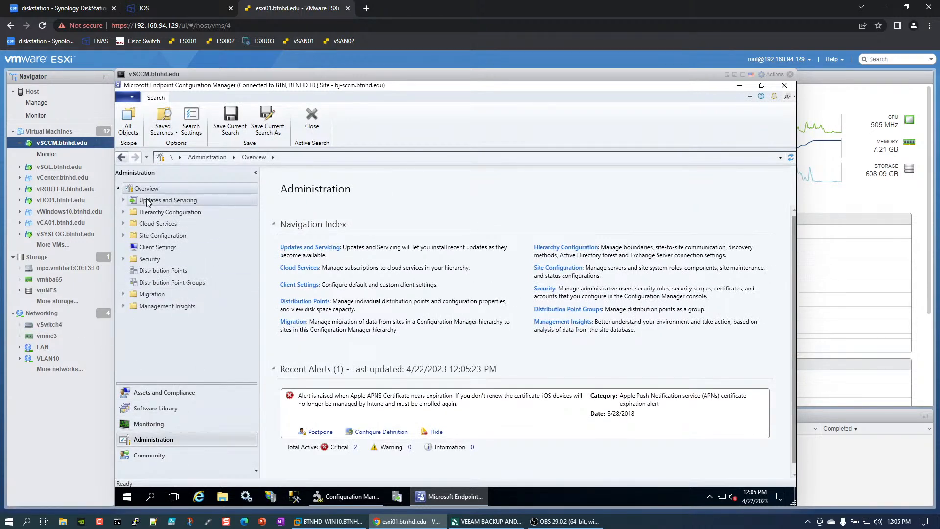
pyautogui.click(145, 202)
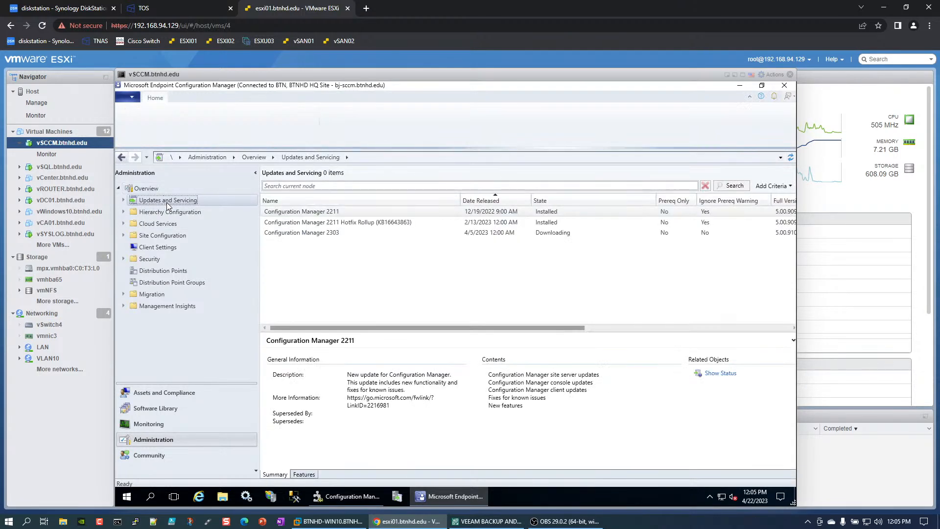
pyautogui.click(329, 234)
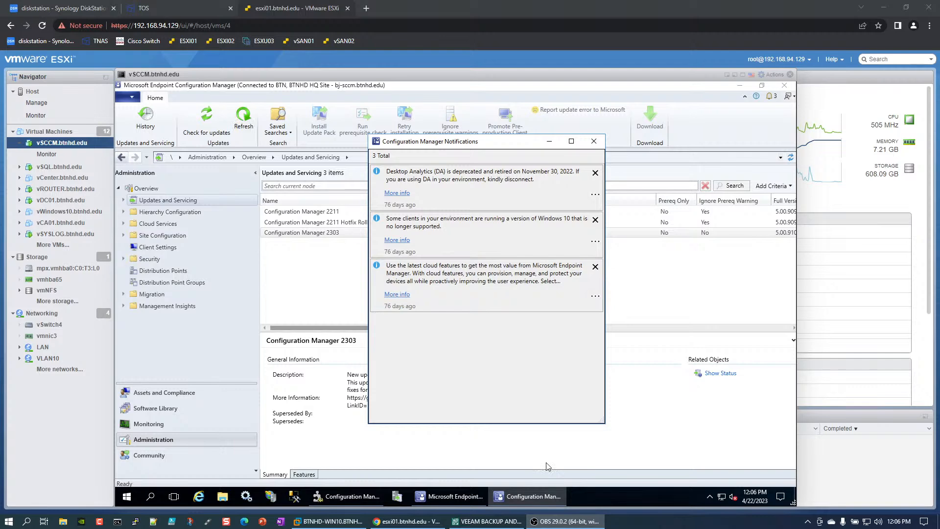
# Close the notifications window and refresh the update list repeatedly, reselecting Configuration Manager 2303 to check its state
pyautogui.click(593, 141)
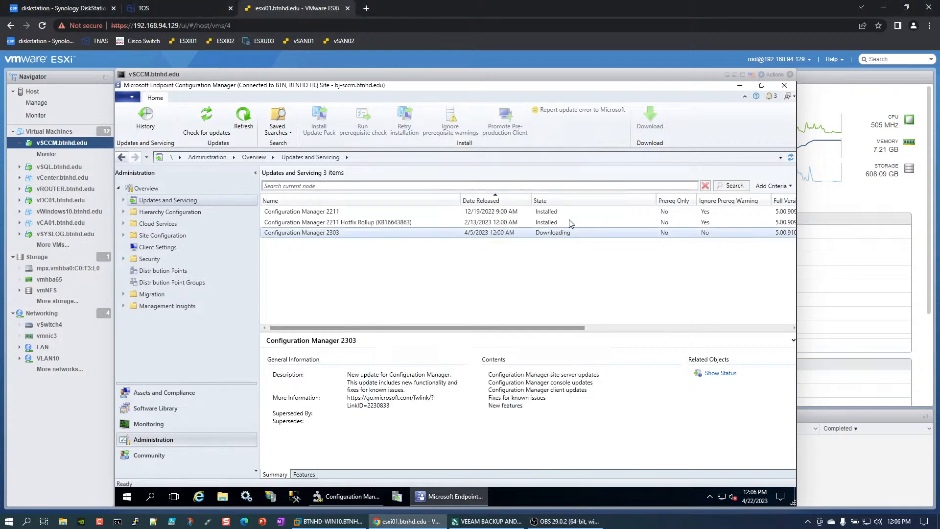
pyautogui.click(368, 233)
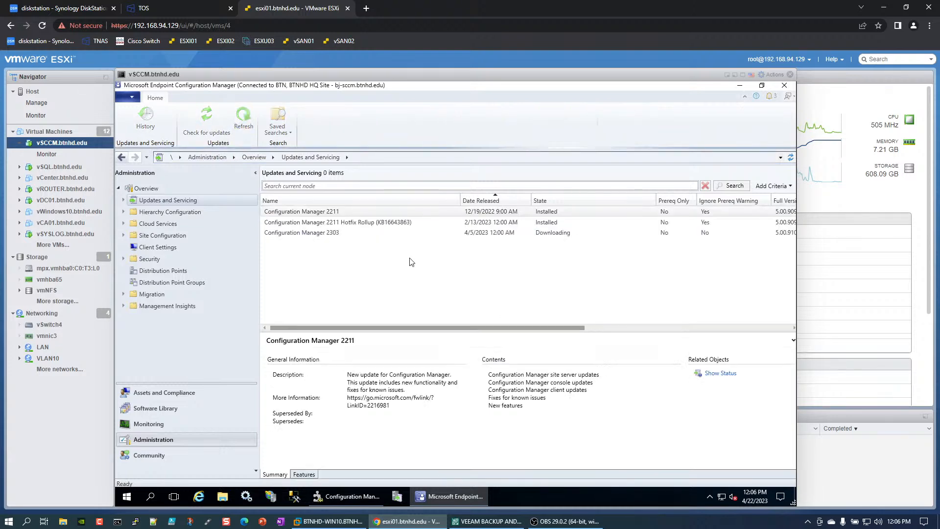
pyautogui.click(417, 234)
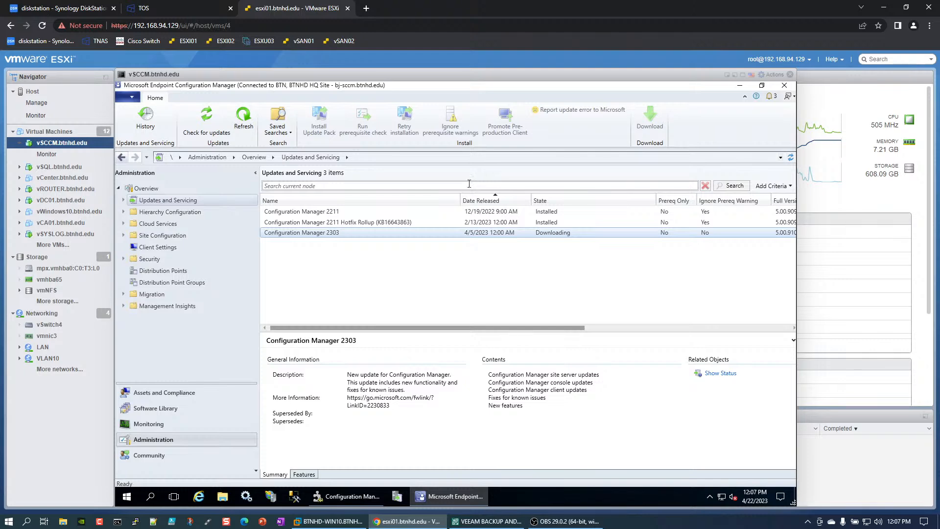
pyautogui.click(247, 122)
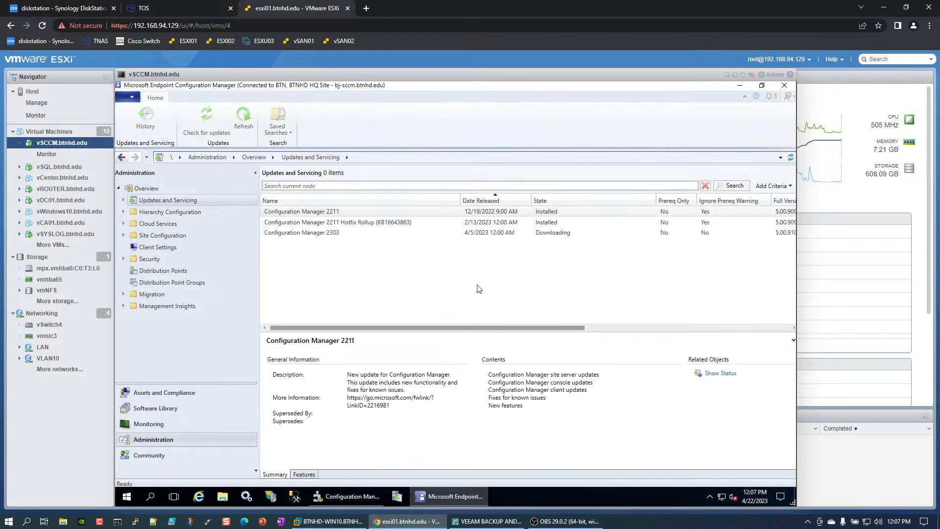
pyautogui.click(336, 232)
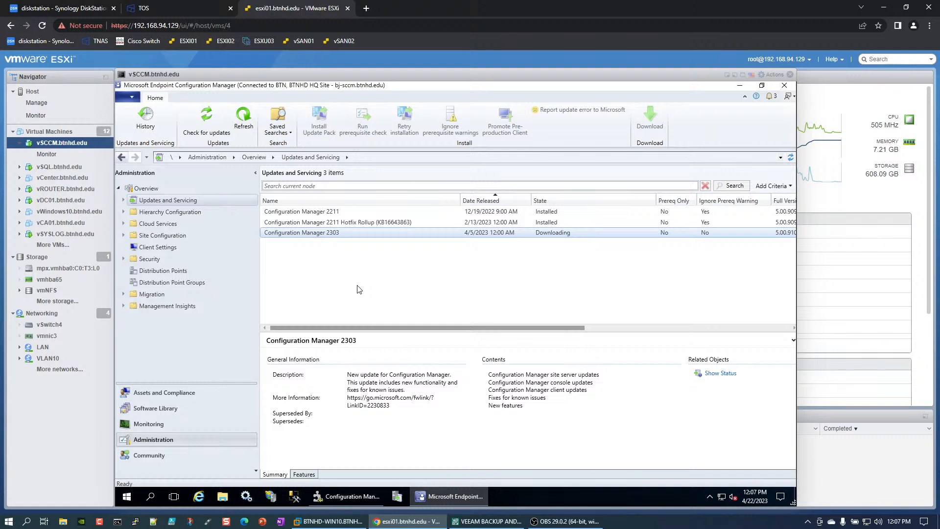
pyautogui.click(243, 118)
pyautogui.click(361, 233)
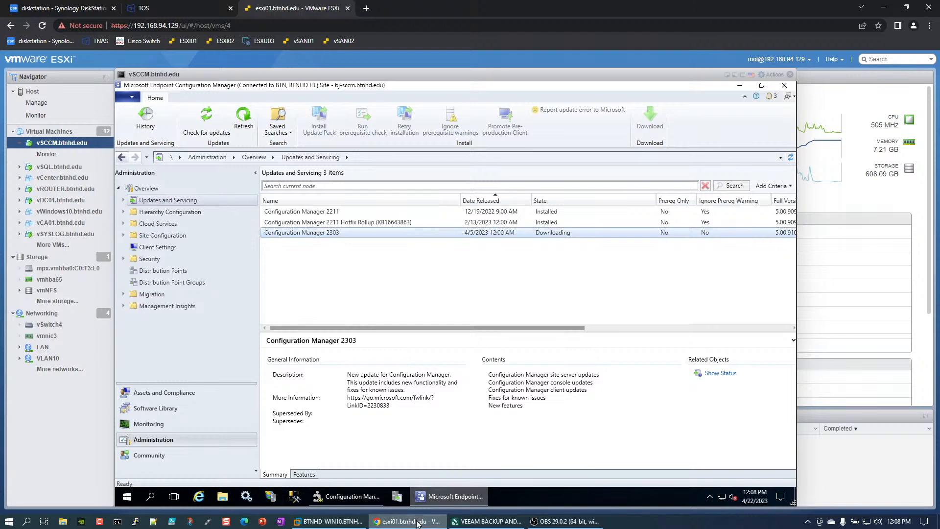
# Switch to Veeam Backup and Replication, review the BTNHD LAB v2 backup session for the lab's virtual machines, and minimize it
pyautogui.moveTo(481, 524)
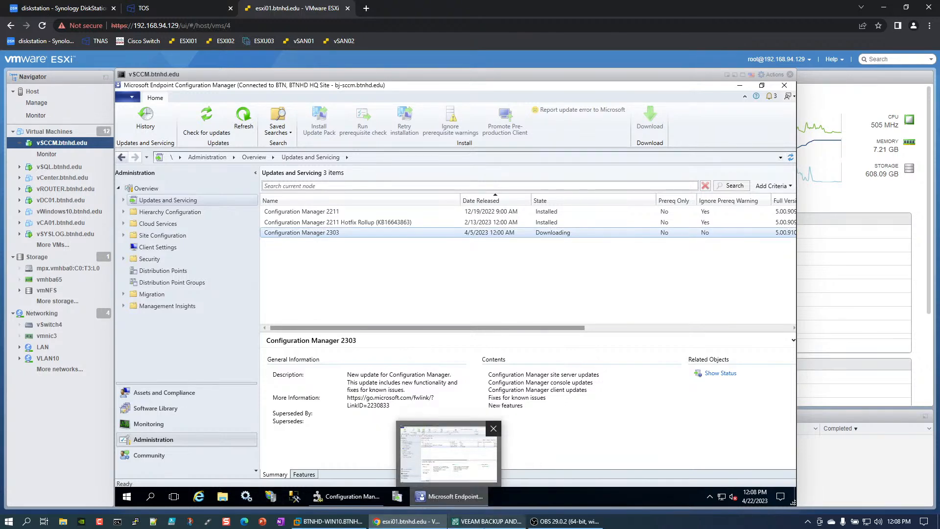
pyautogui.click(481, 523)
pyautogui.click(481, 523)
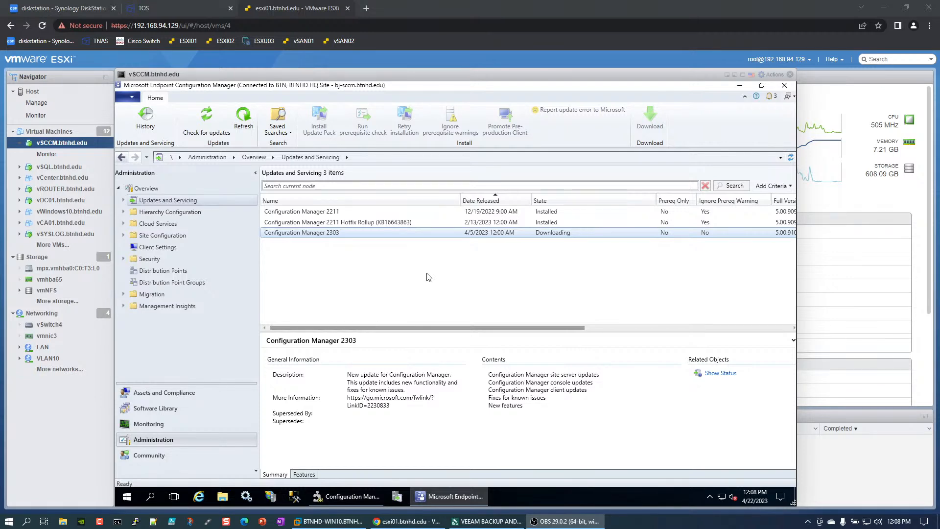
pyautogui.click(492, 522)
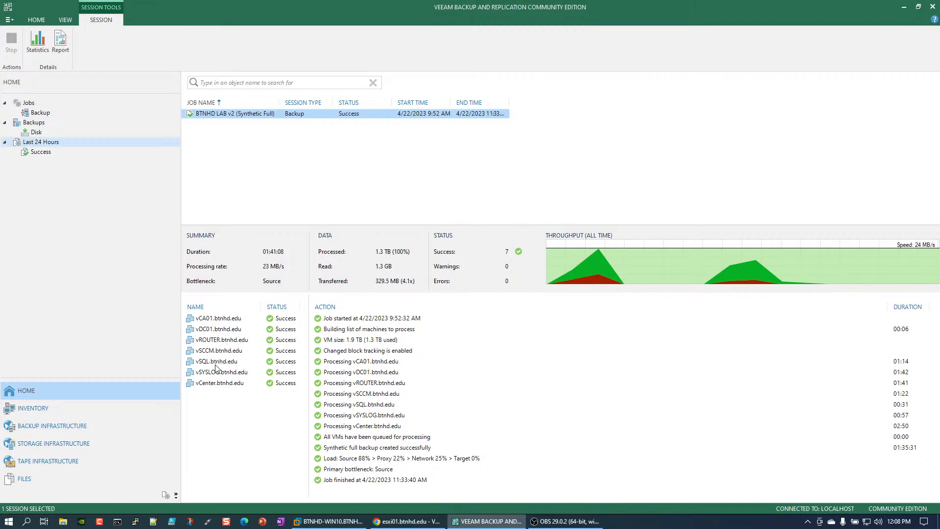
pyautogui.click(903, 11)
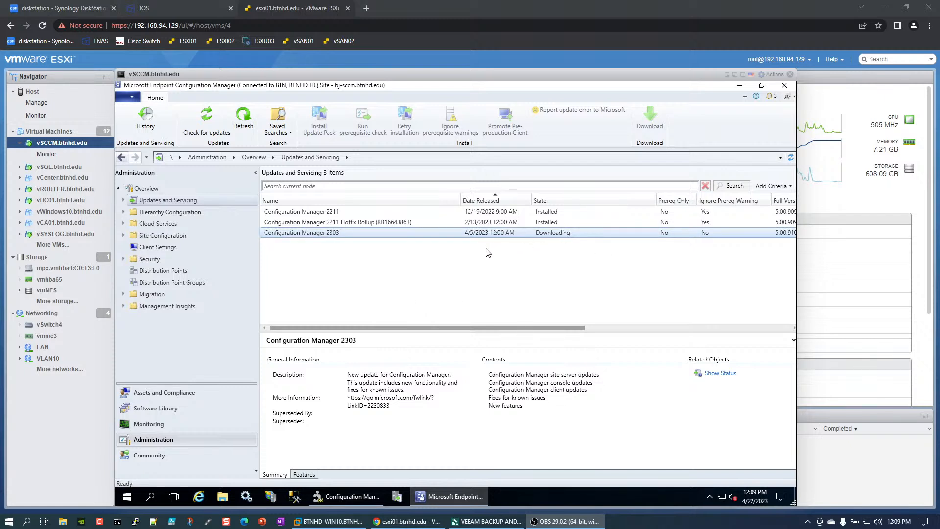
# Switch to the BTNHD-WIN10 virtual machine and review the 2303 checklist's sections on maintenance tasks, Windows updates, replication, SQL Native Client and the Windows ADK
pyautogui.click(337, 523)
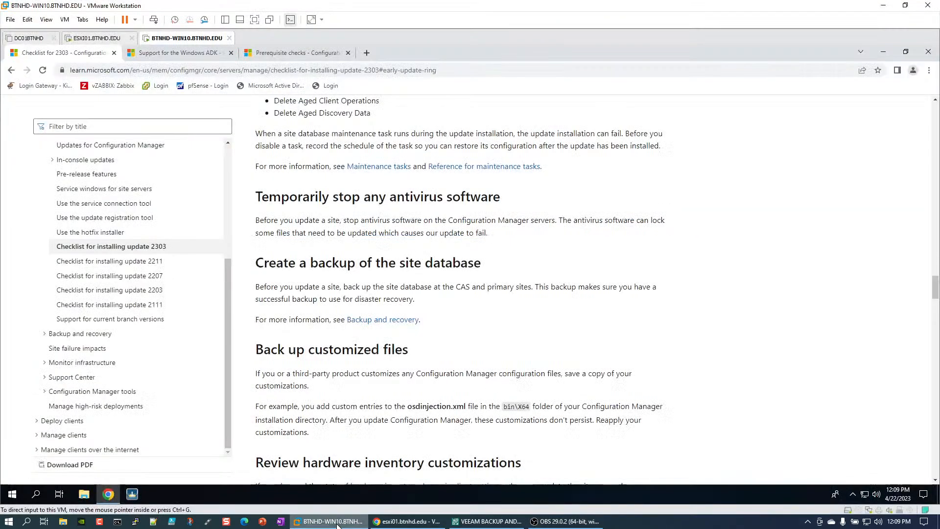
pyautogui.scroll(4, 527, 296)
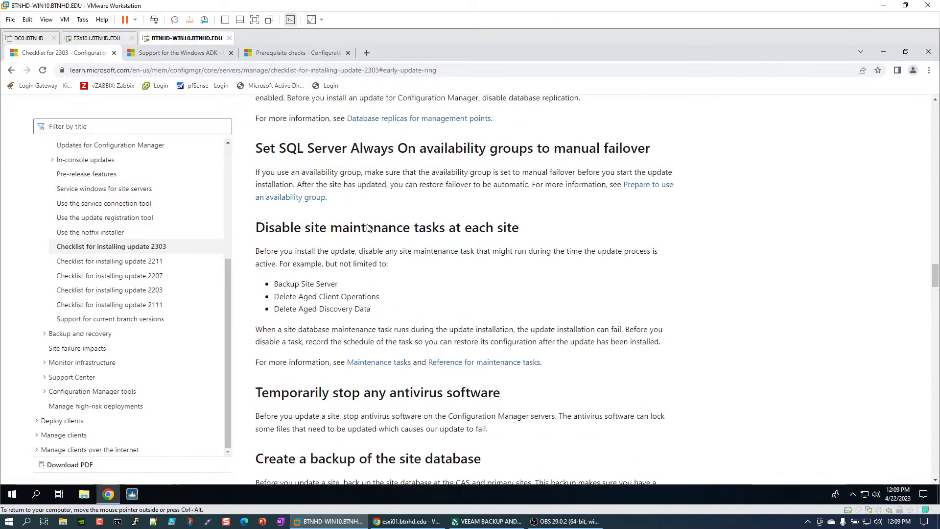
pyautogui.scroll(2, 480, 264)
pyautogui.scroll(2, 479, 264)
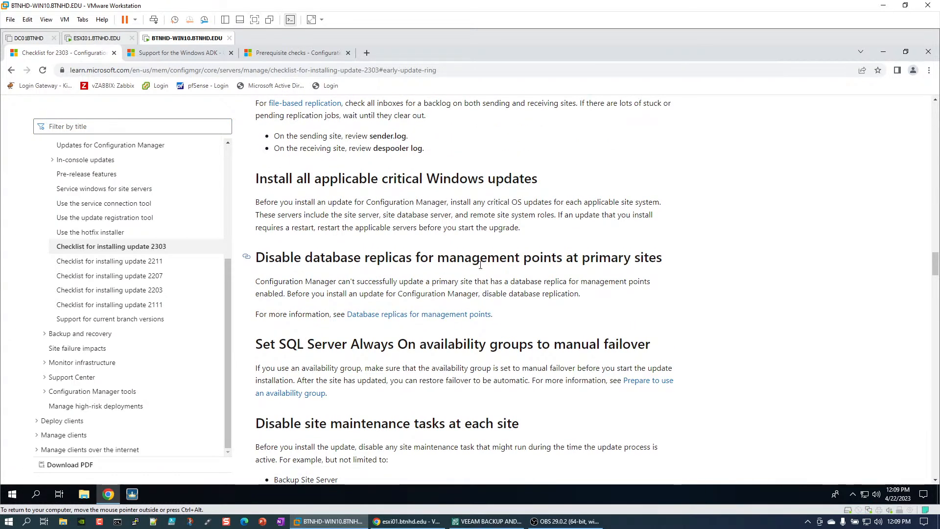
pyautogui.scroll(3, 480, 264)
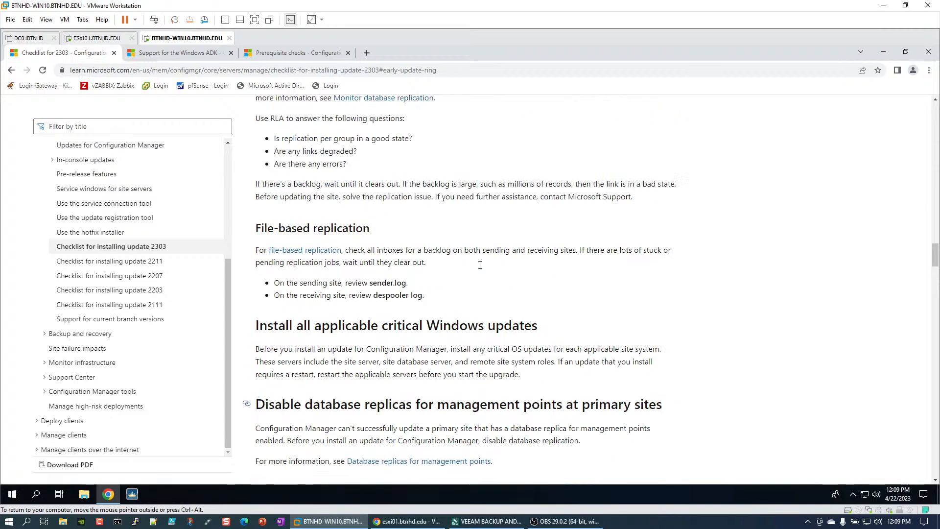
pyautogui.scroll(9, 480, 268)
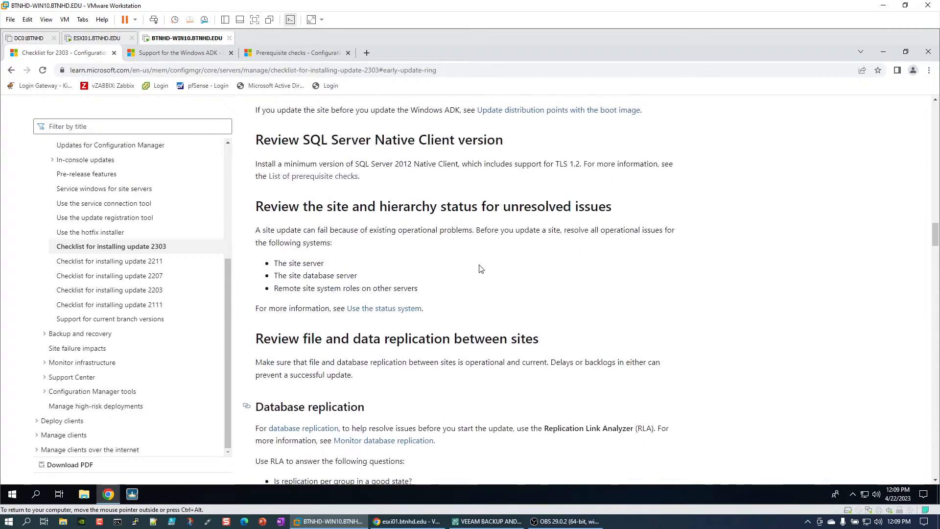
pyautogui.scroll(5, 480, 269)
pyautogui.scroll(-7, 480, 269)
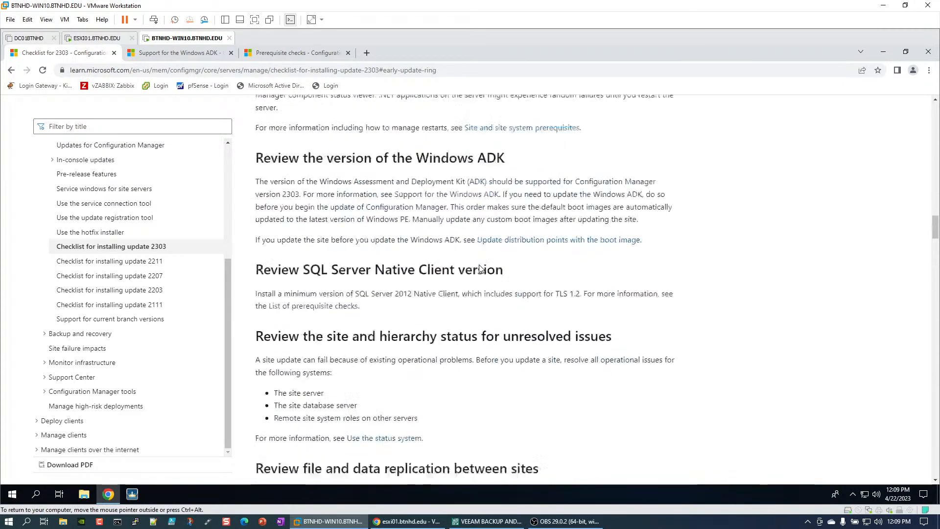
pyautogui.scroll(-8, 480, 268)
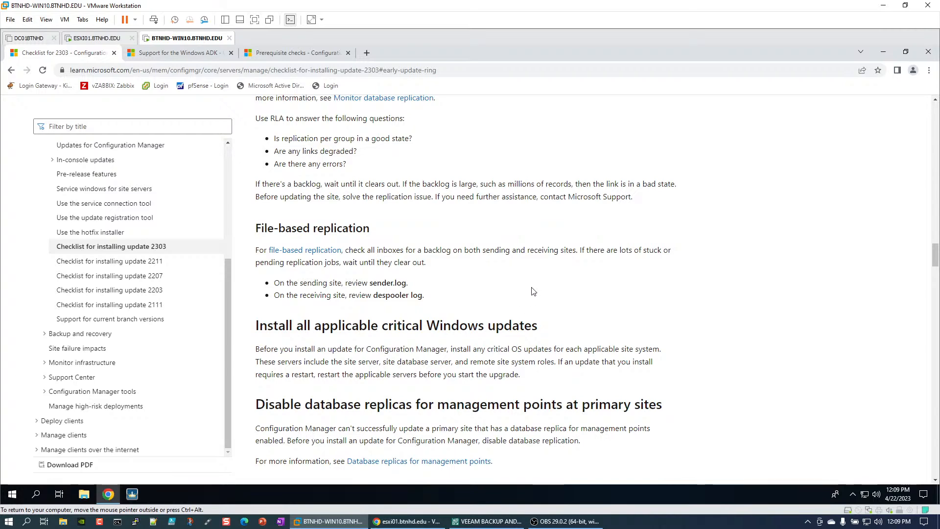
# Examine the Windows ADK support table and the prerequisite checks page, and return to the 2303 checklist's .NET and ADK sections
pyautogui.click(188, 54)
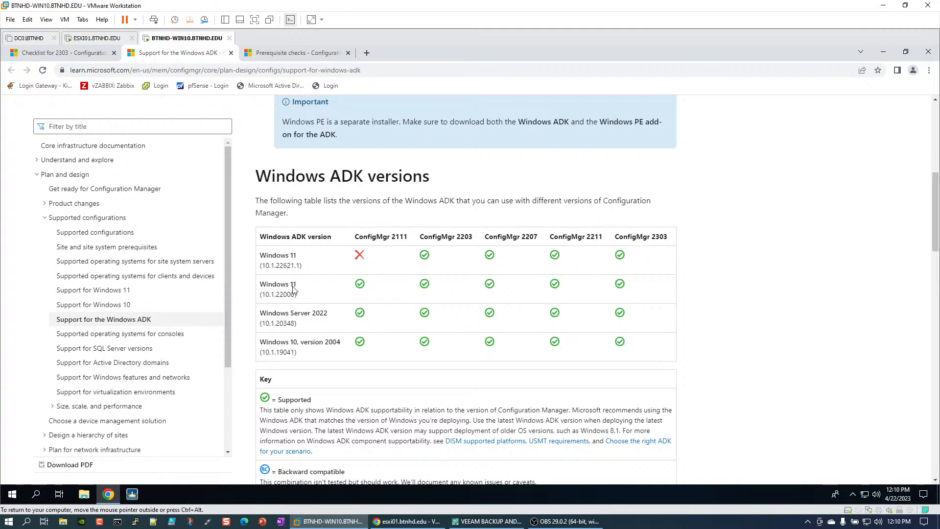
pyautogui.click(291, 53)
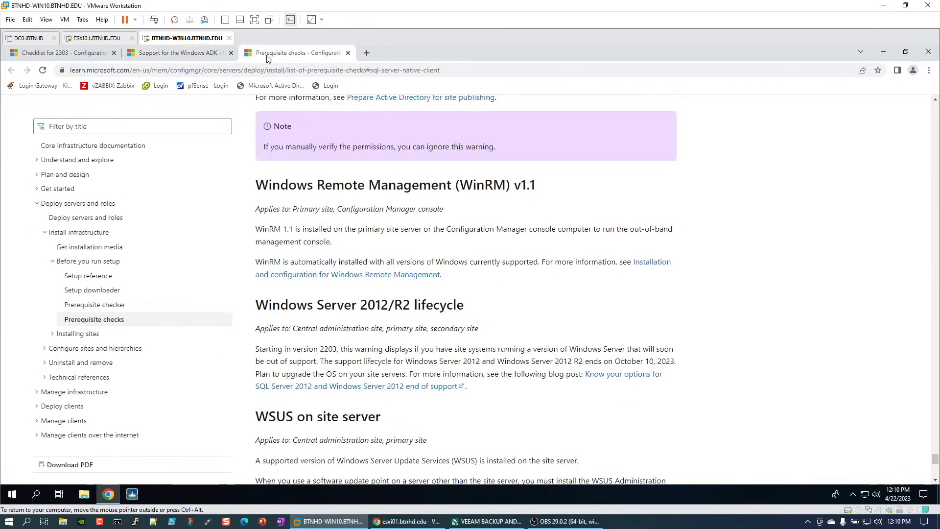
pyautogui.click(123, 55)
pyautogui.scroll(-1, 396, 246)
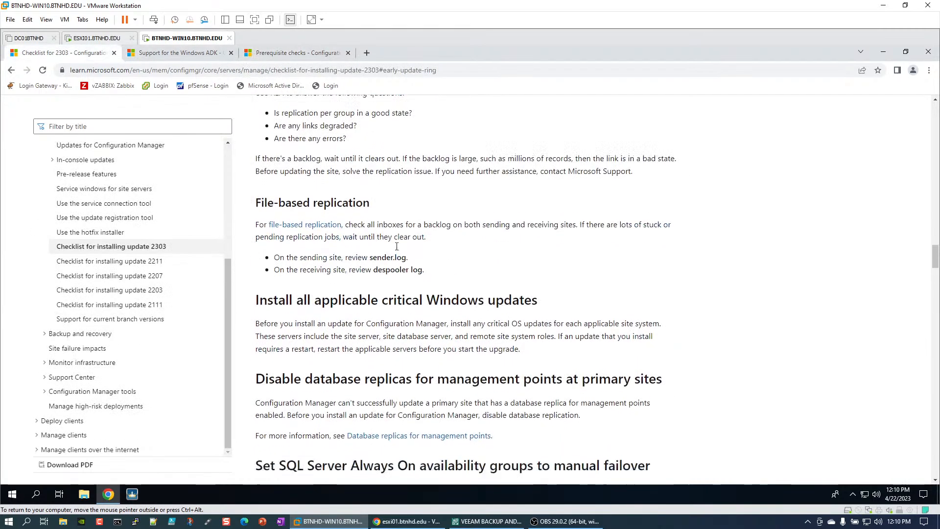
pyautogui.scroll(12, 397, 246)
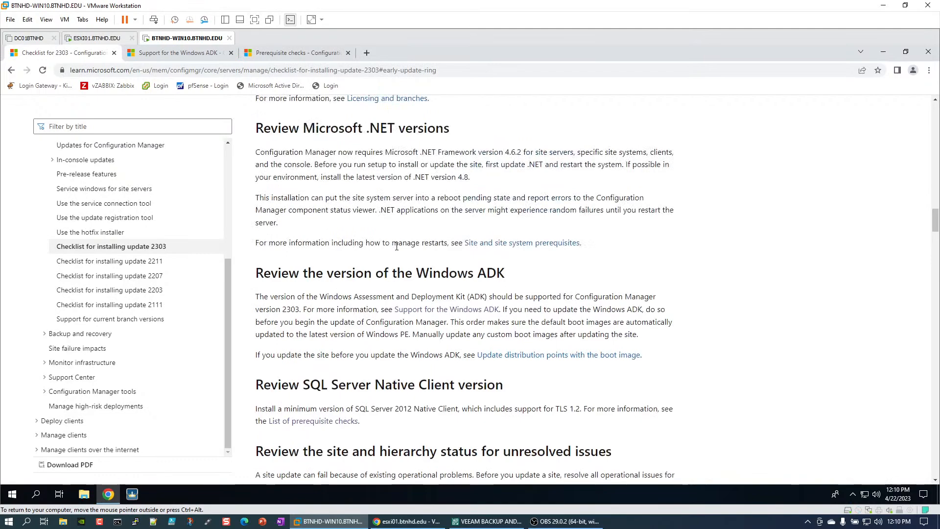
# Review the 2303 checklist's product licensing and early update ring sections
pyautogui.scroll(5, 397, 246)
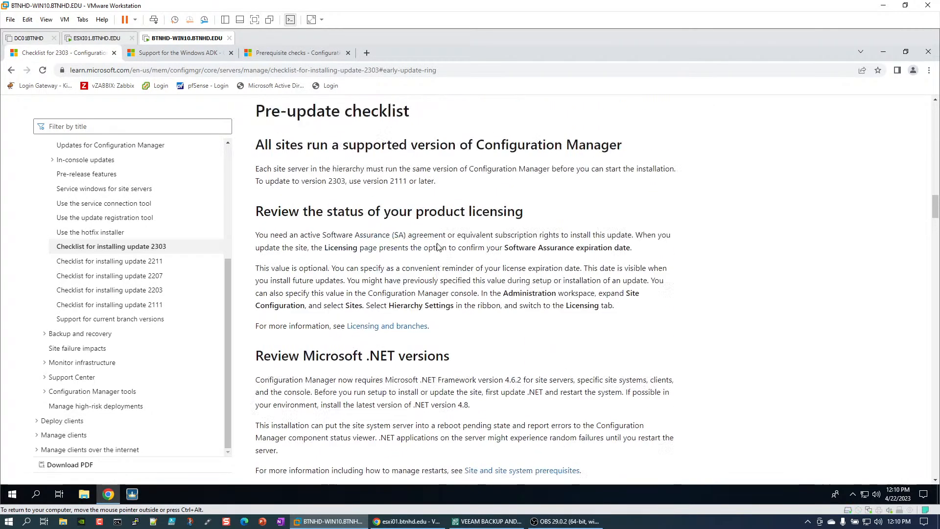
pyautogui.scroll(10, 437, 246)
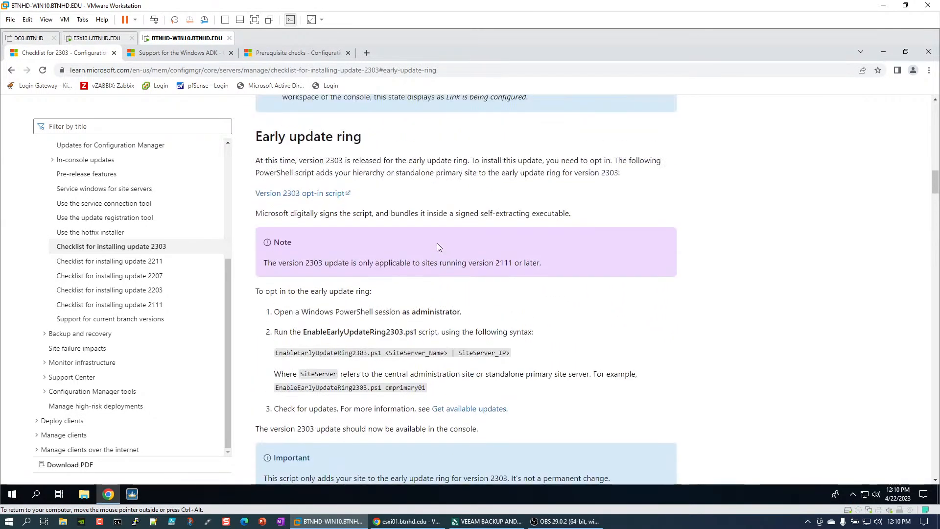
pyautogui.scroll(2, 437, 247)
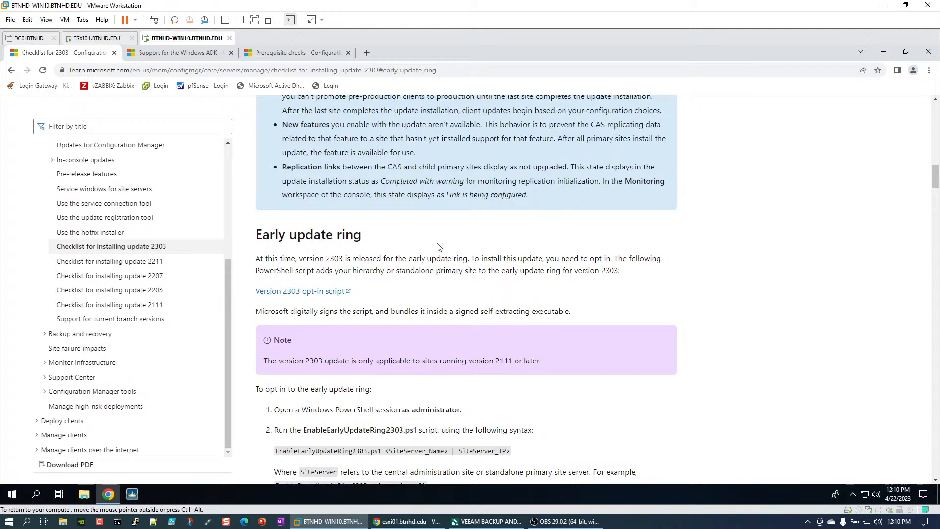
# Switch to the ESXi window with the vSCCM console, refresh the update list and select Configuration Manager 2303
pyautogui.click(406, 522)
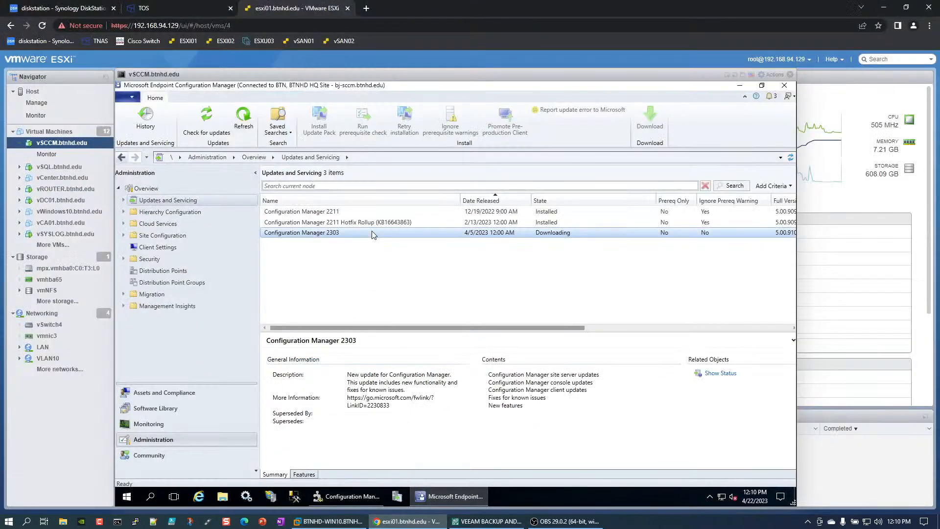
pyautogui.click(244, 122)
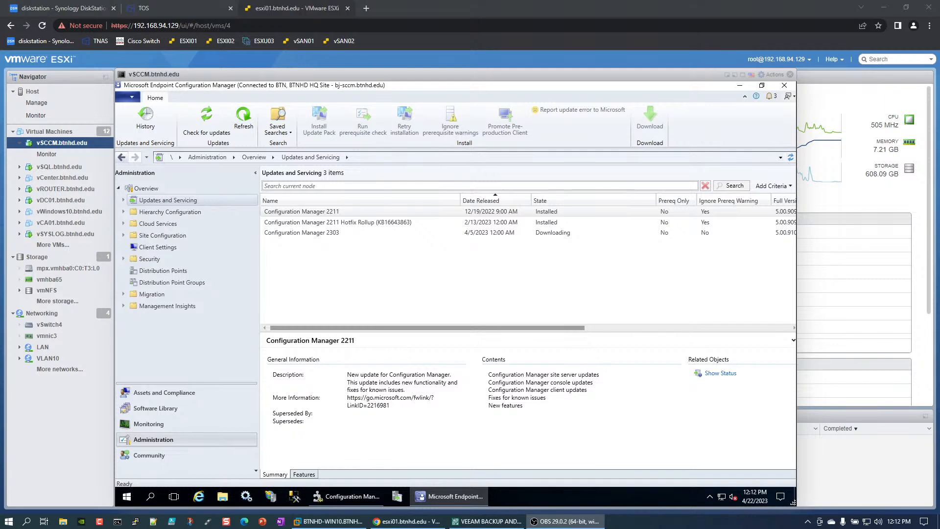
pyautogui.click(243, 127)
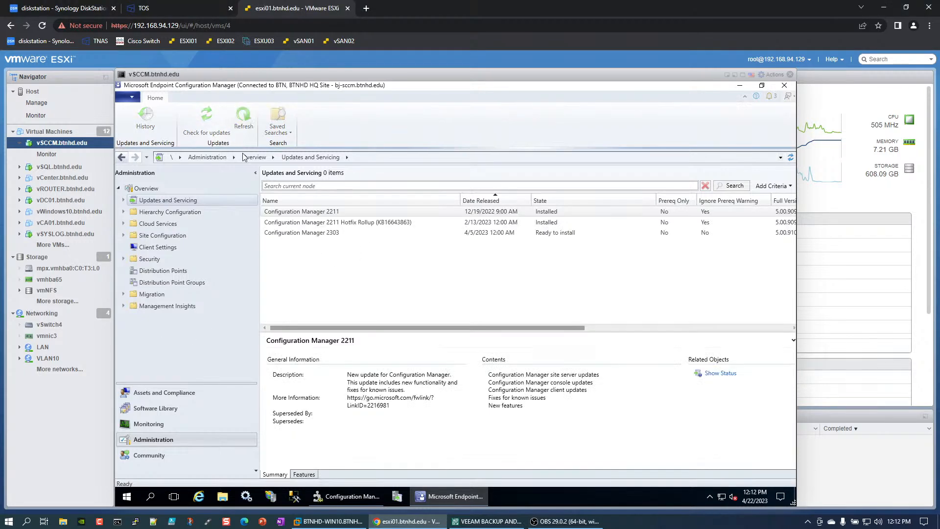
pyautogui.click(357, 234)
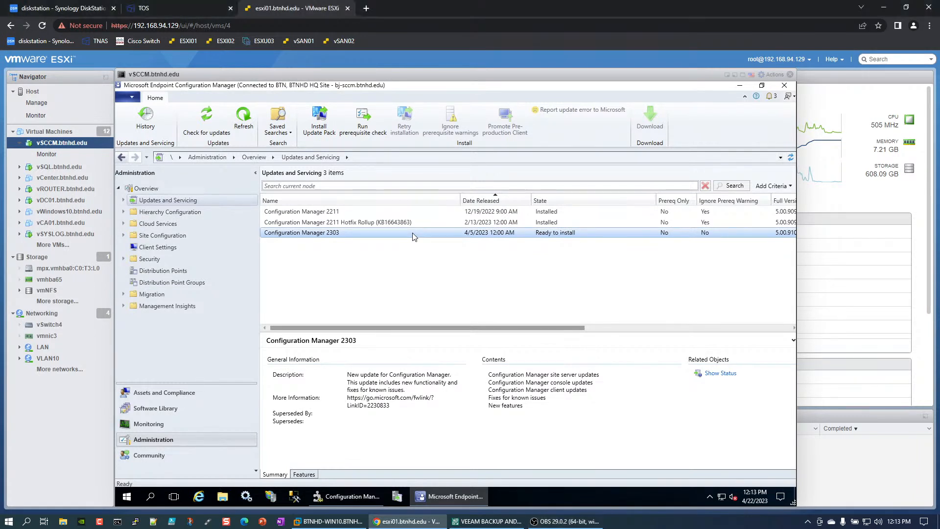
# Start installing the Configuration Manager 2303 update pack, ignoring prerequisite check warnings and keeping the default feature selection
pyautogui.rightClick(344, 240)
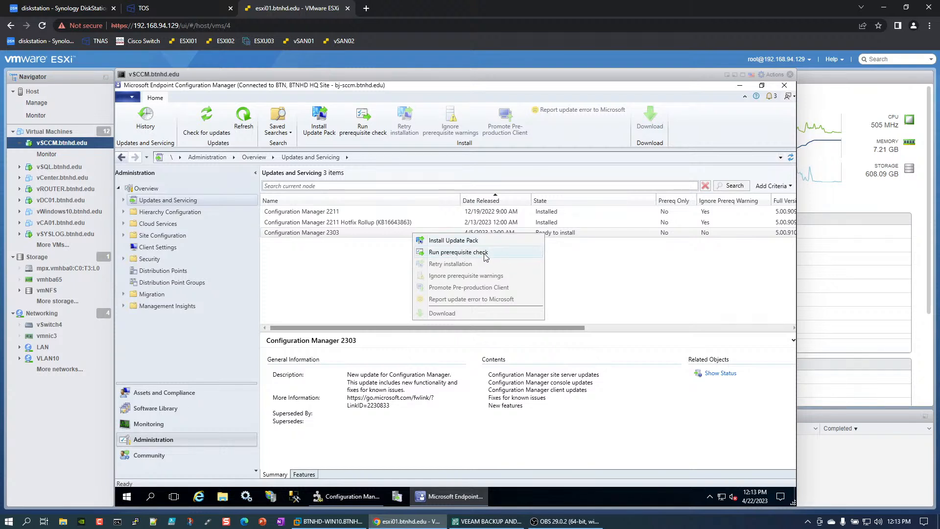
pyautogui.click(486, 255)
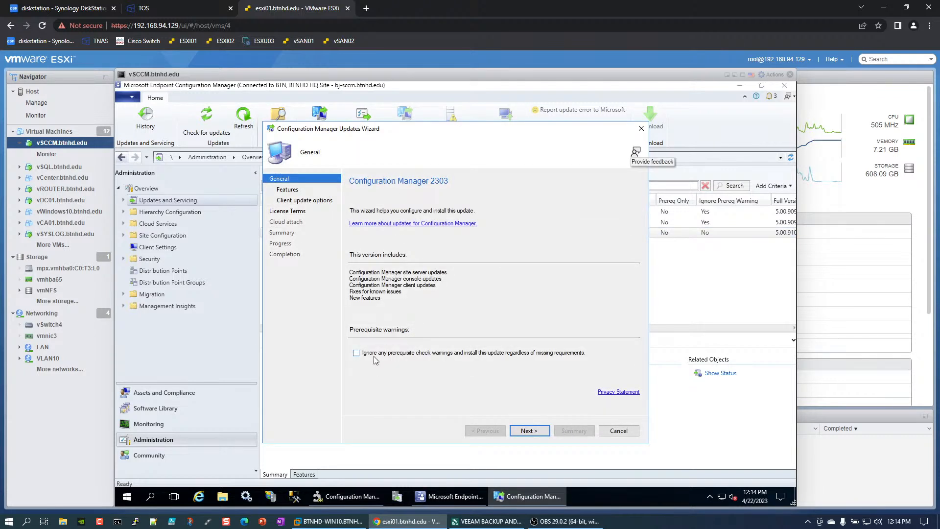
pyautogui.click(374, 356)
pyautogui.click(527, 433)
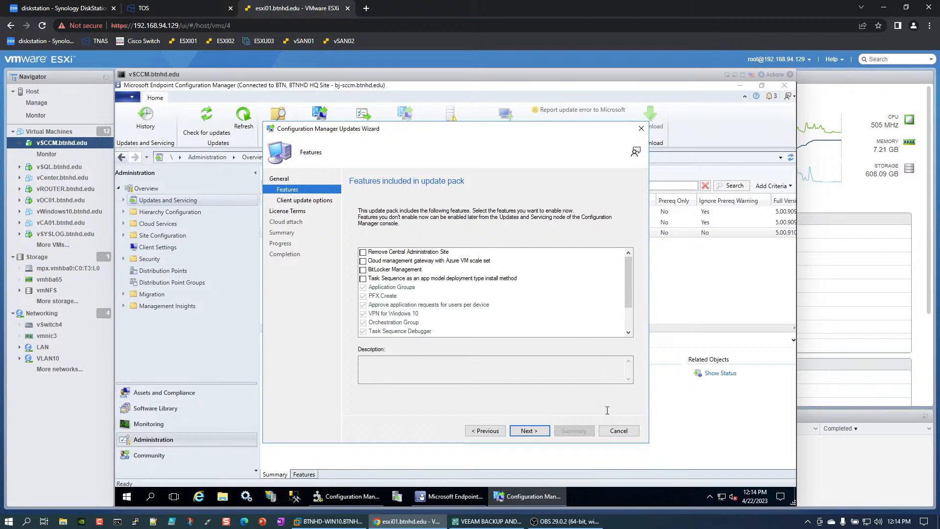
pyautogui.click(528, 432)
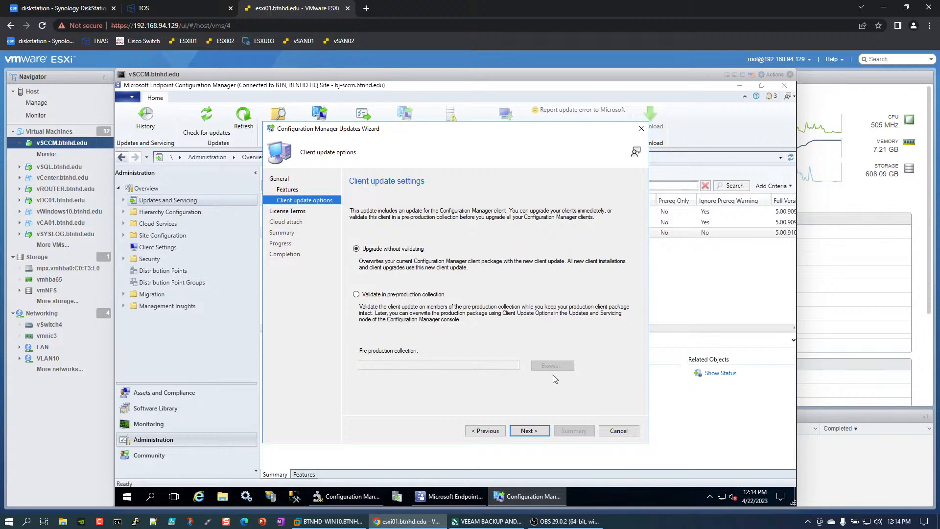
pyautogui.click(356, 295)
pyautogui.click(559, 368)
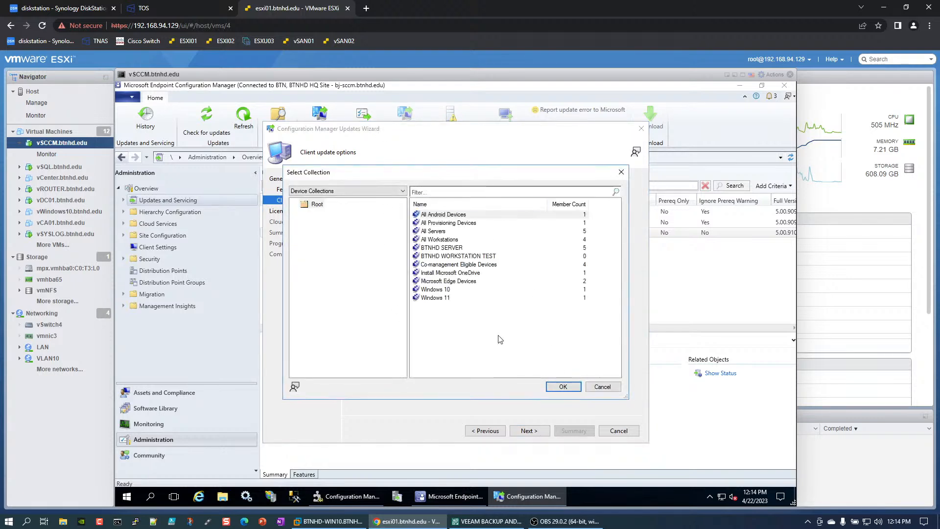
pyautogui.click(605, 386)
pyautogui.click(388, 250)
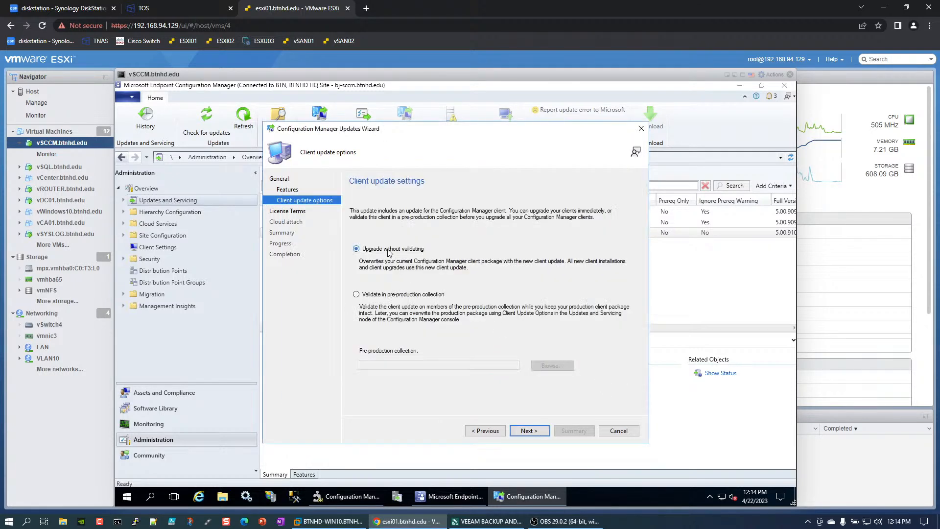
# Proceed with upgrading clients without validating, and accept the License Terms and Privacy Statement
pyautogui.click(537, 432)
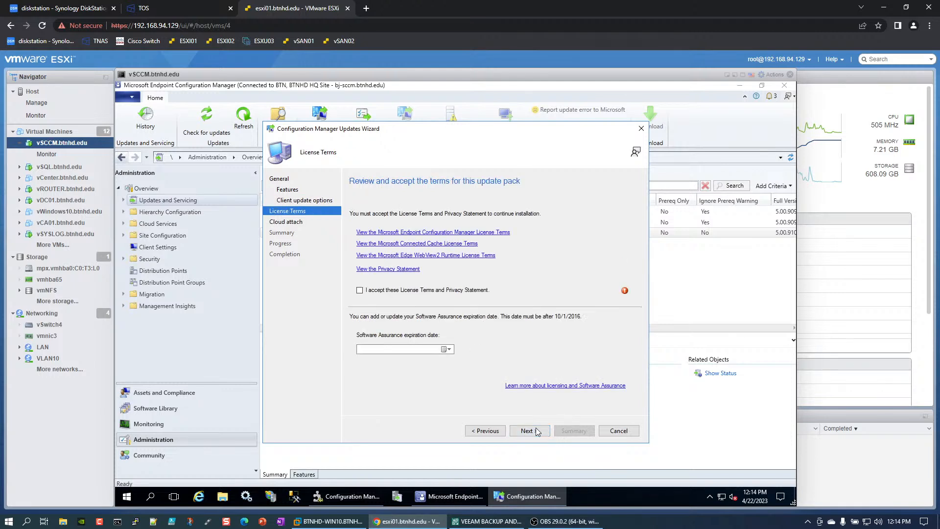
pyautogui.click(360, 290)
pyautogui.click(533, 432)
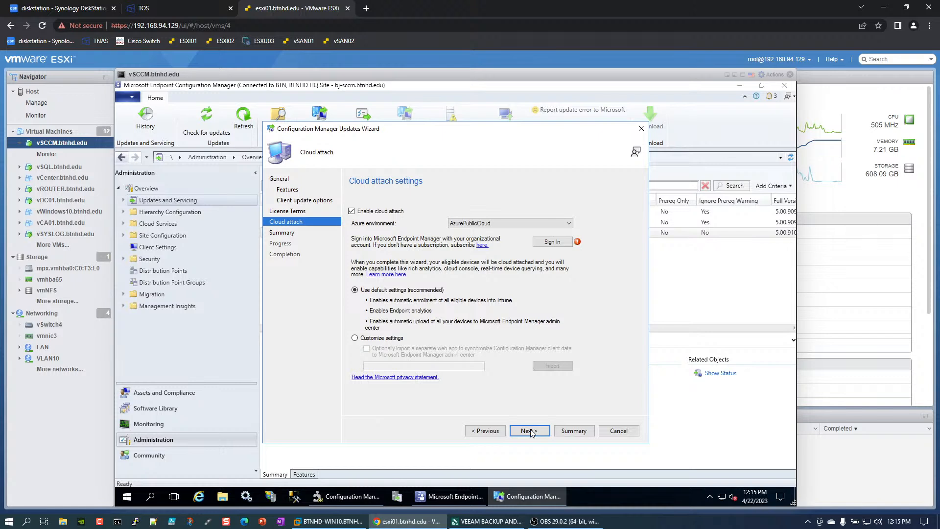
# Turn off cloud attach in the updates wizard
pyautogui.click(381, 212)
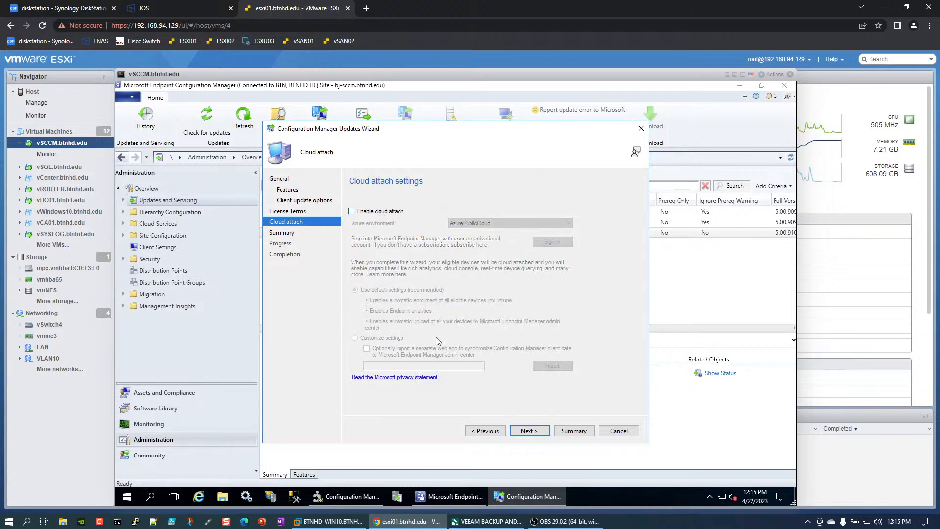
pyautogui.click(379, 216)
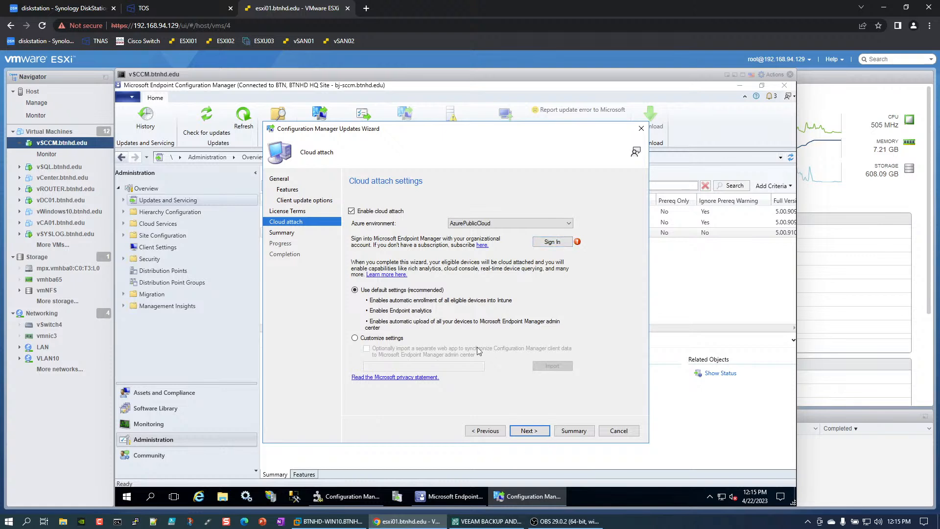
pyautogui.click(380, 214)
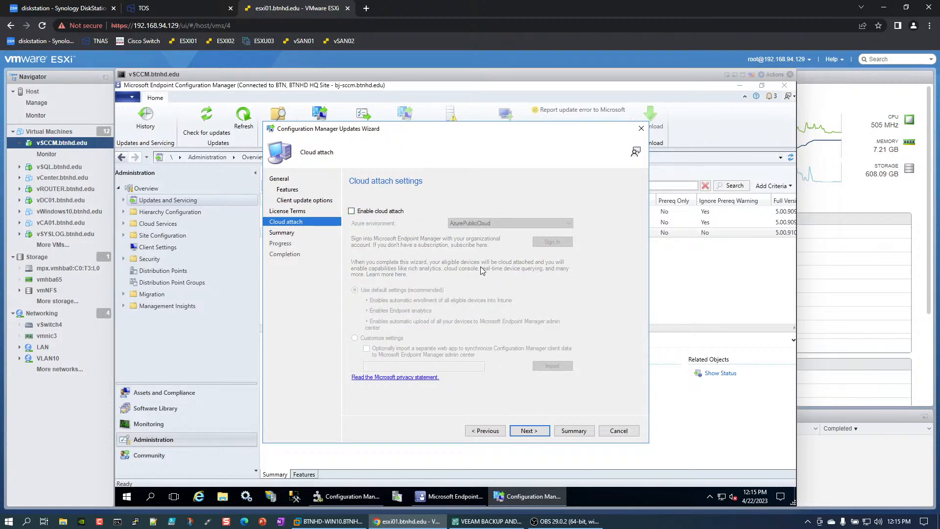
# Confirm the installation summary to install the Configuration Manager 2303 update package, and close the wizard
pyautogui.click(532, 431)
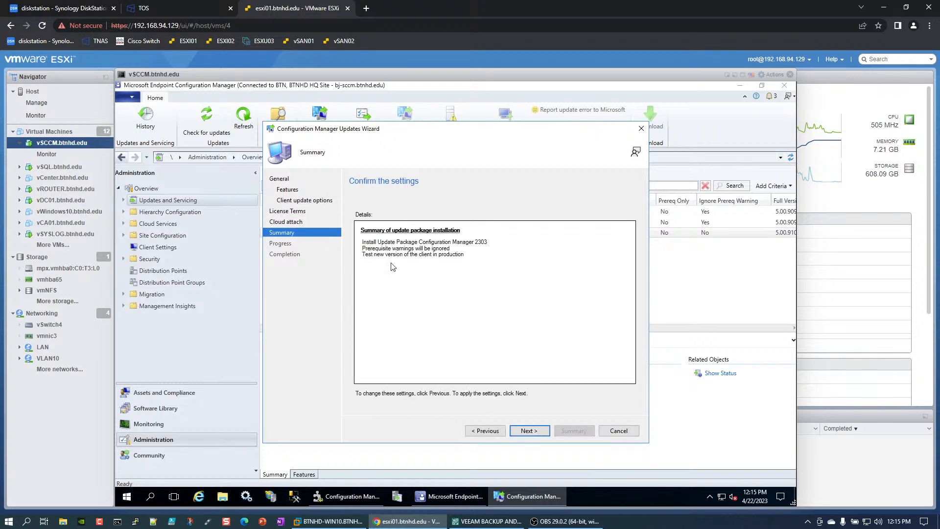
pyautogui.click(528, 431)
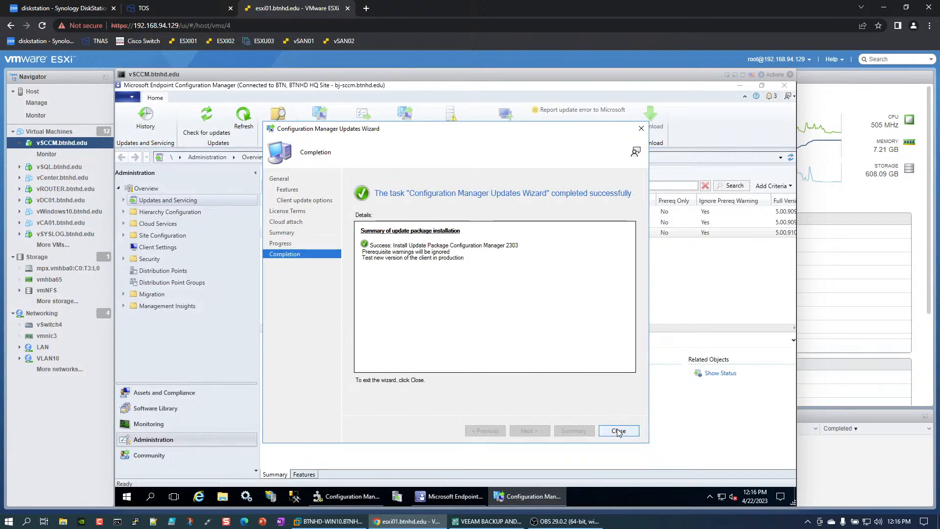
pyautogui.click(618, 430)
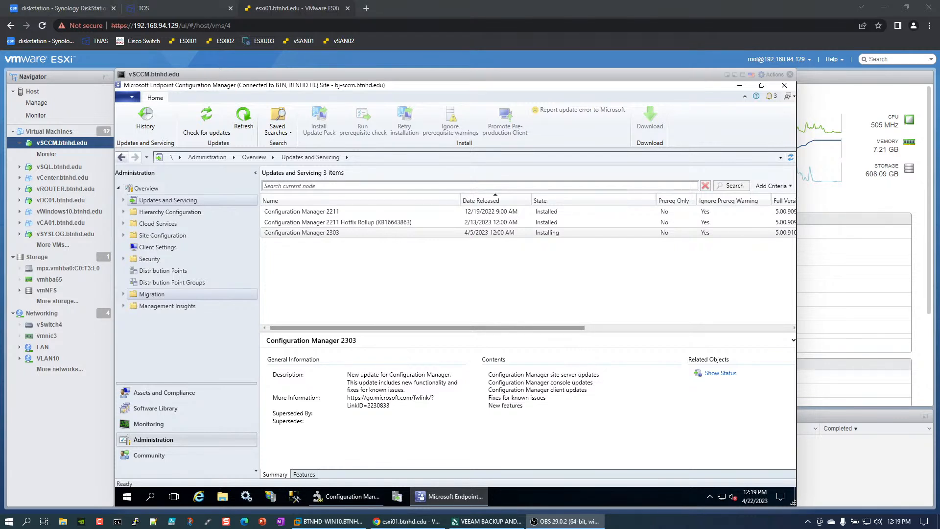
# Refresh the update list to check Configuration Manager 2303's state, and close Veeam Backup and Replication
pyautogui.click(320, 283)
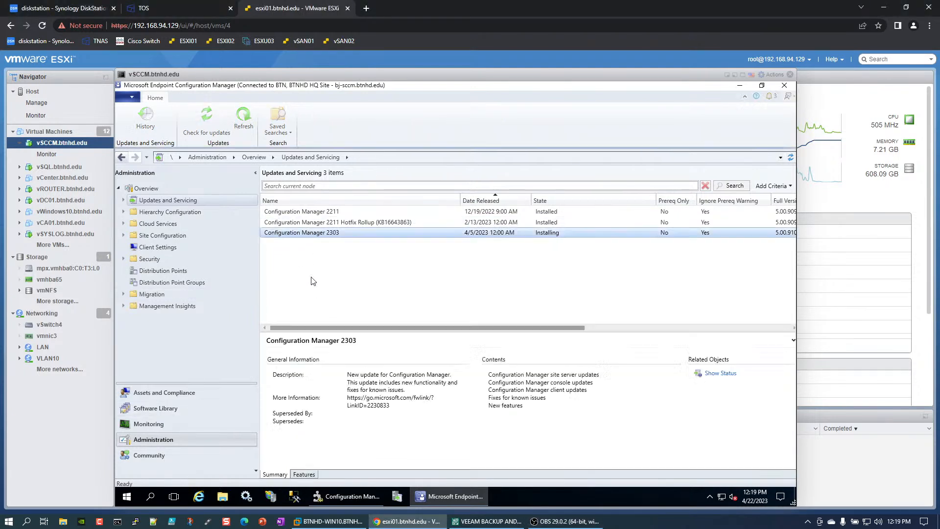
pyautogui.click(244, 117)
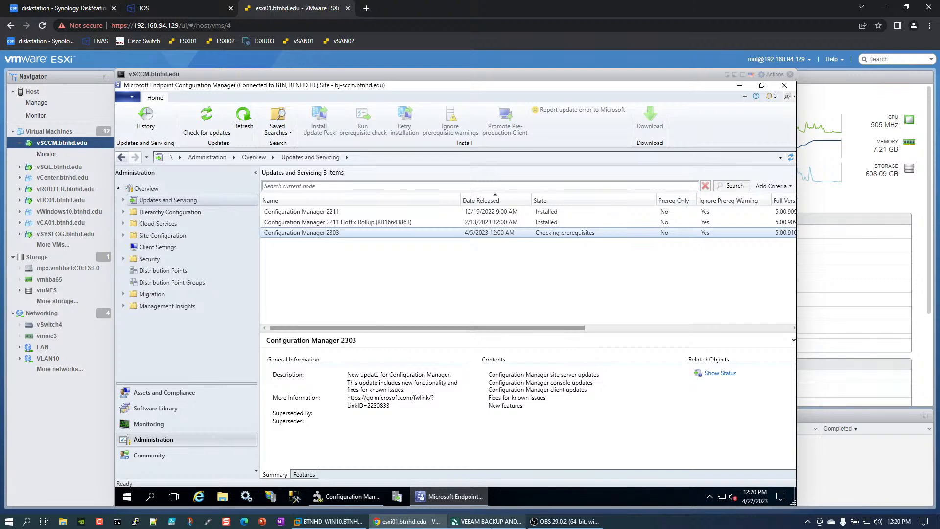
pyautogui.moveTo(491, 521)
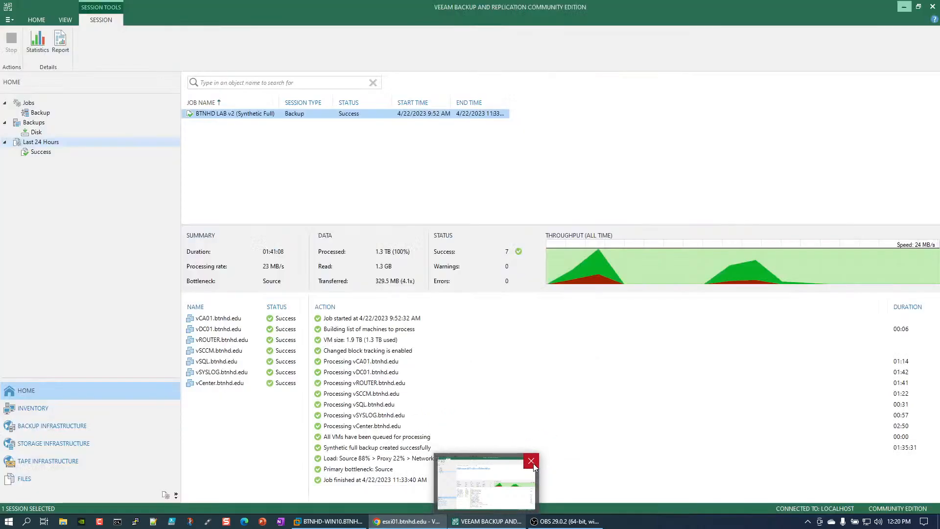
pyautogui.click(531, 460)
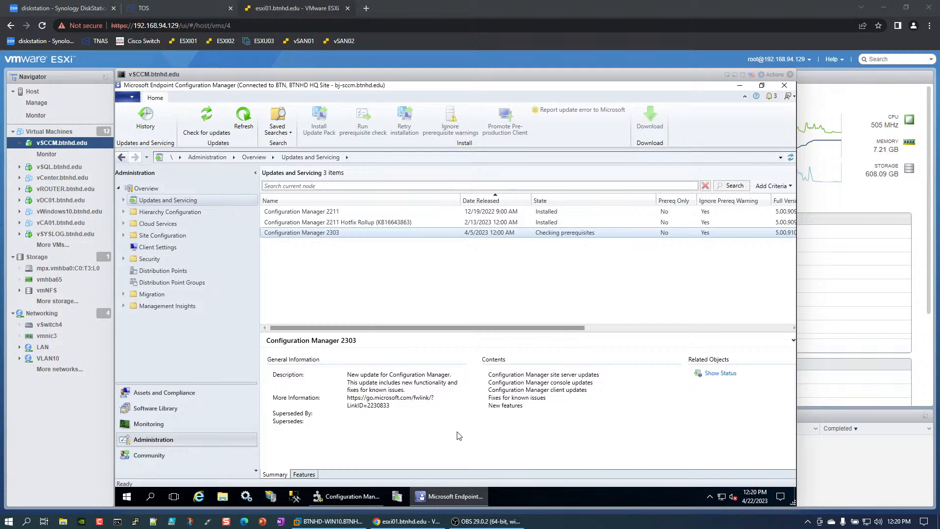
# Close the vSCCM console and open the console of the vSYSLOG.btnhd.edu virtual machine
pyautogui.click(790, 75)
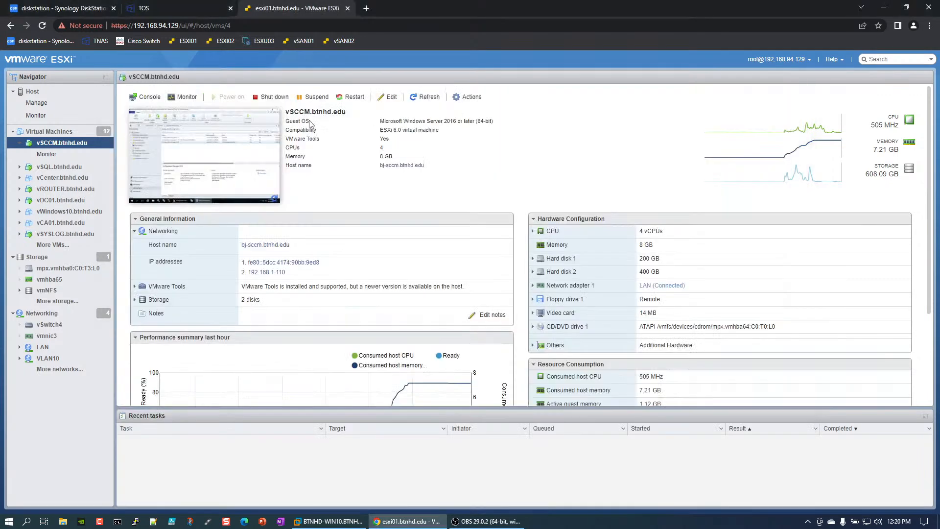
pyautogui.click(65, 234)
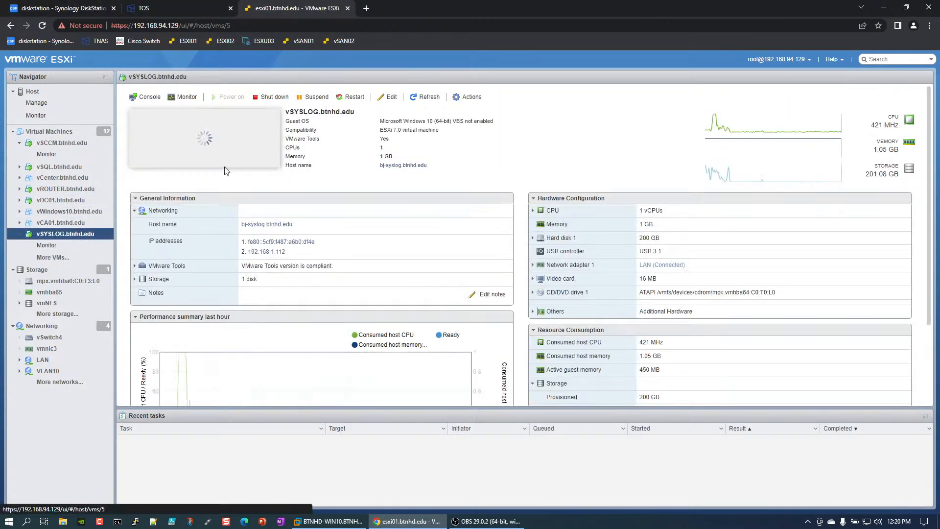
pyautogui.click(223, 155)
pyautogui.moveTo(230, 86); pyautogui.dragTo(218, 62)
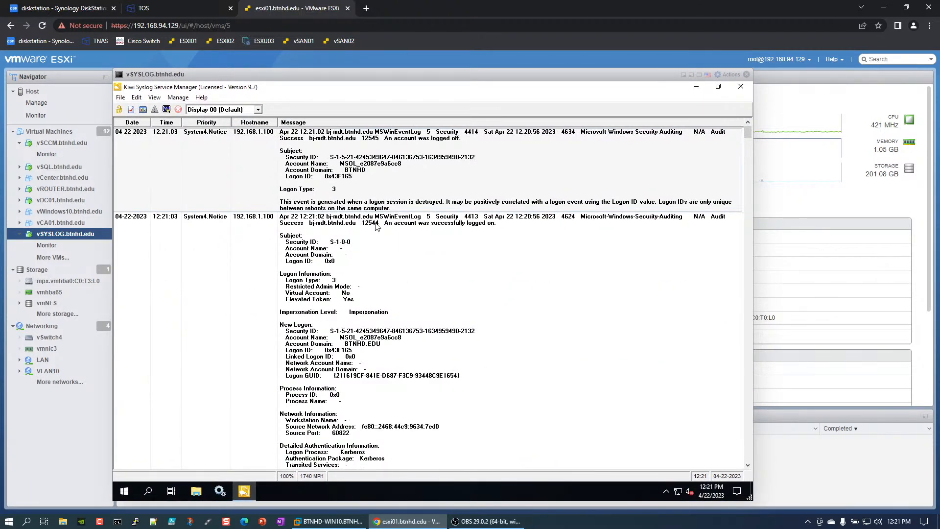
# Examine the Windows security event messages in Kiwi Syslog Service Manager, and close the vSYSLOG console
pyautogui.scroll(-11, 465, 284)
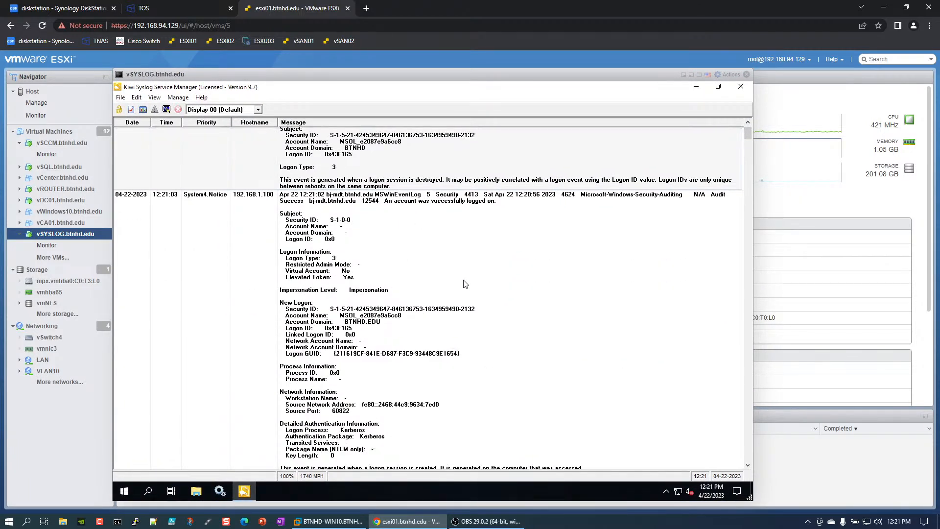
pyautogui.scroll(-5, 464, 284)
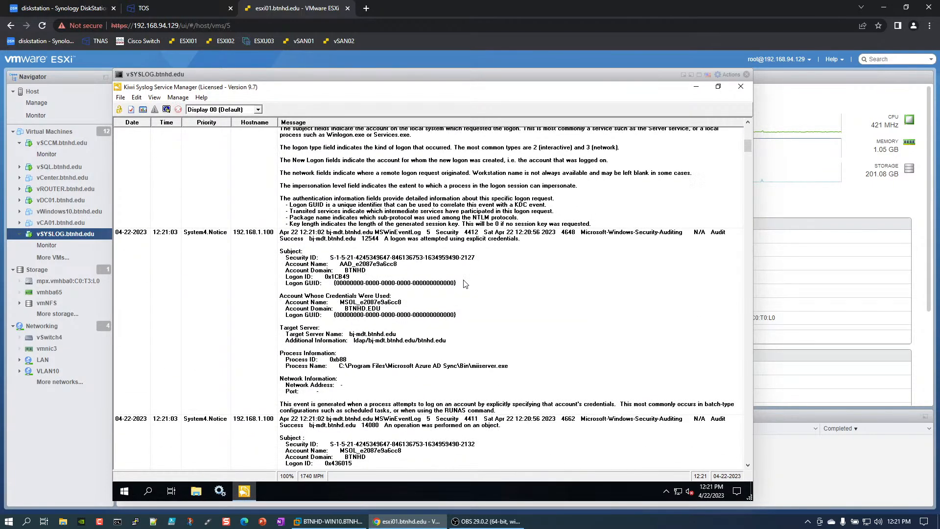
pyautogui.scroll(-18, 465, 284)
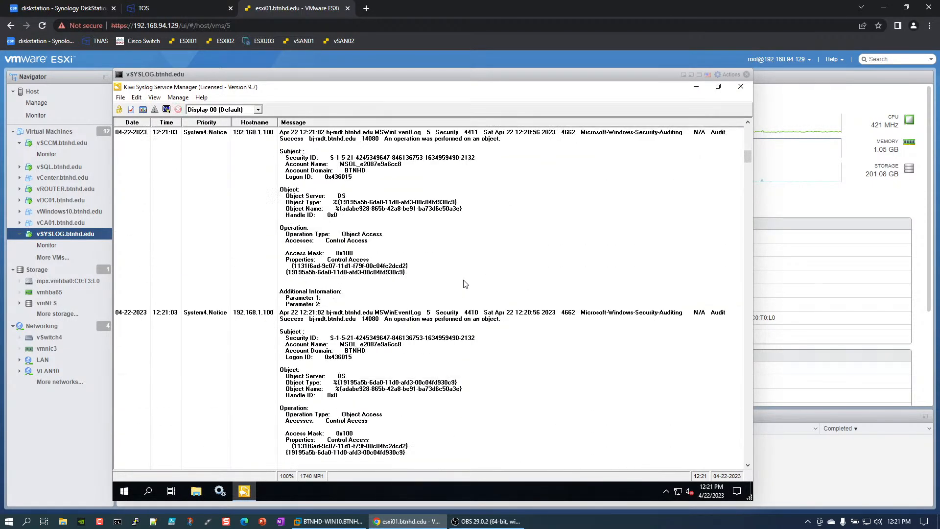
pyautogui.scroll(-4, 465, 284)
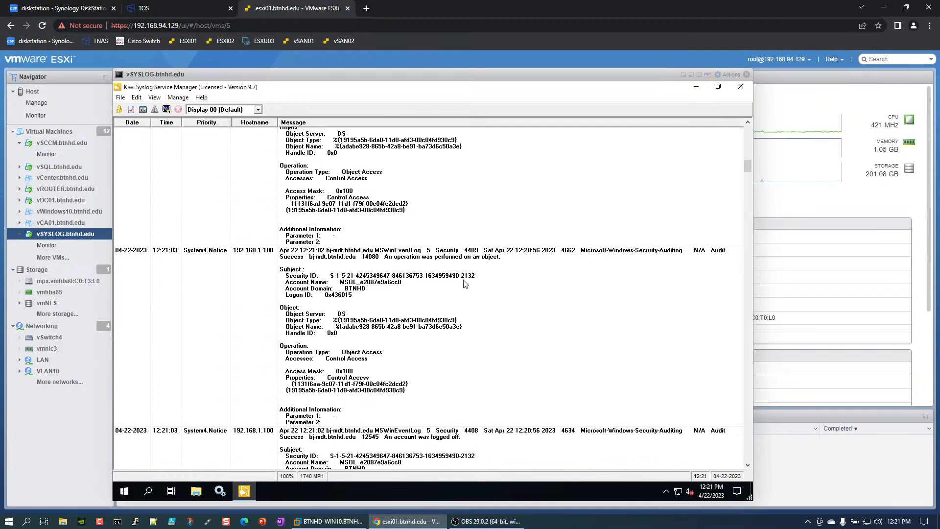
pyautogui.scroll(7, 465, 284)
pyautogui.scroll(20, 465, 283)
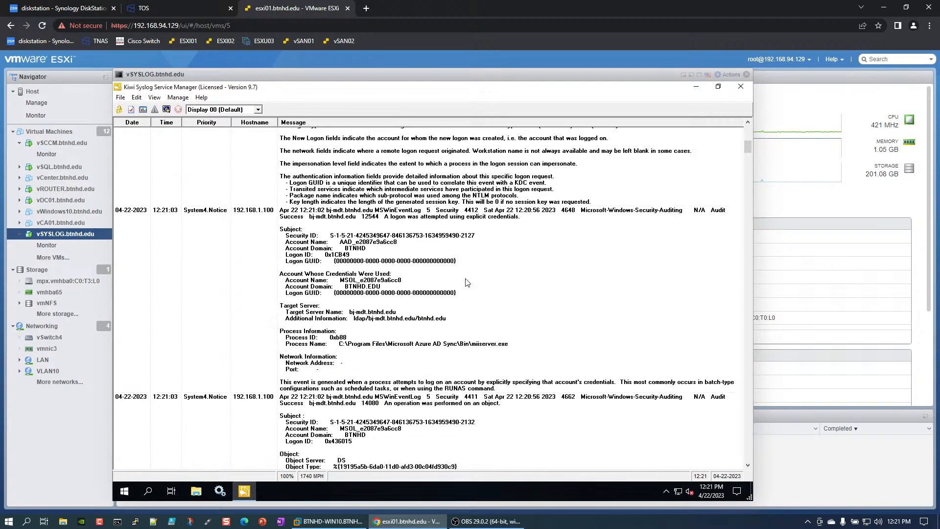
pyautogui.click(746, 74)
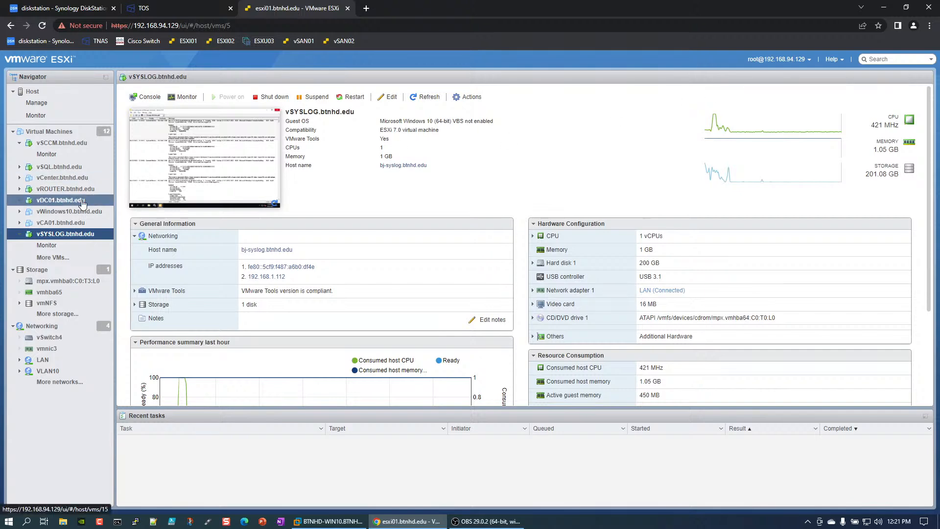
# Reopen the vSCCM.btnhd.edu virtual machine's console to view the update list
pyautogui.click(70, 143)
pyautogui.click(168, 146)
pyautogui.moveTo(211, 91); pyautogui.dragTo(204, 64)
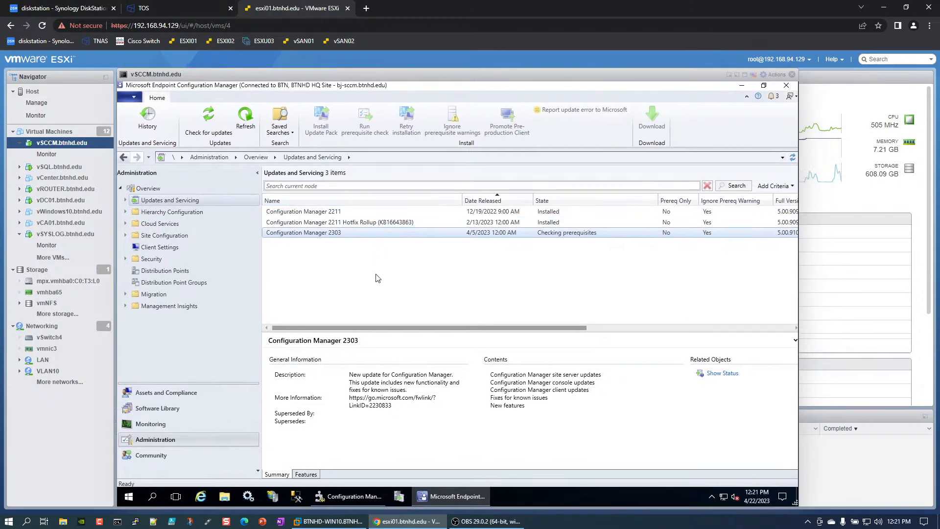
# Open the detailed installation status of the Configuration Manager 2303 update package on the primary site
pyautogui.click(357, 238)
pyautogui.click(354, 234)
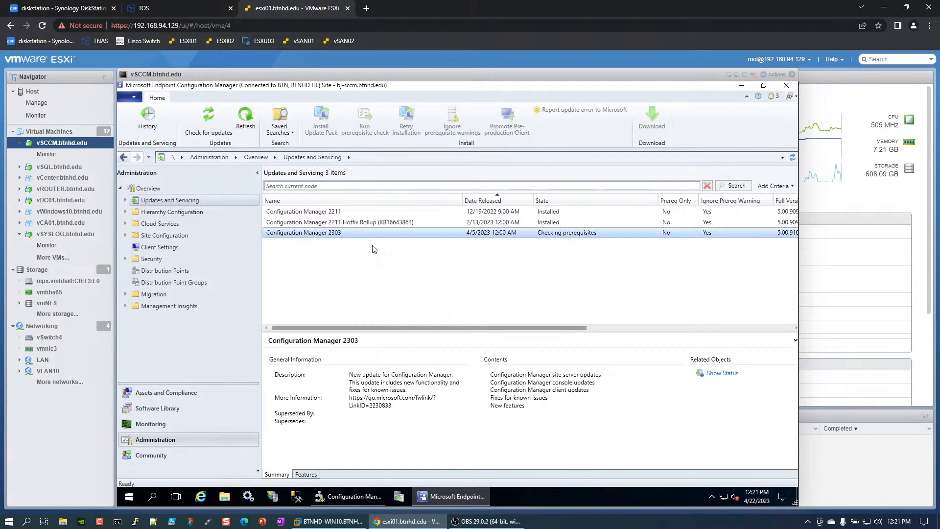
pyautogui.click(729, 374)
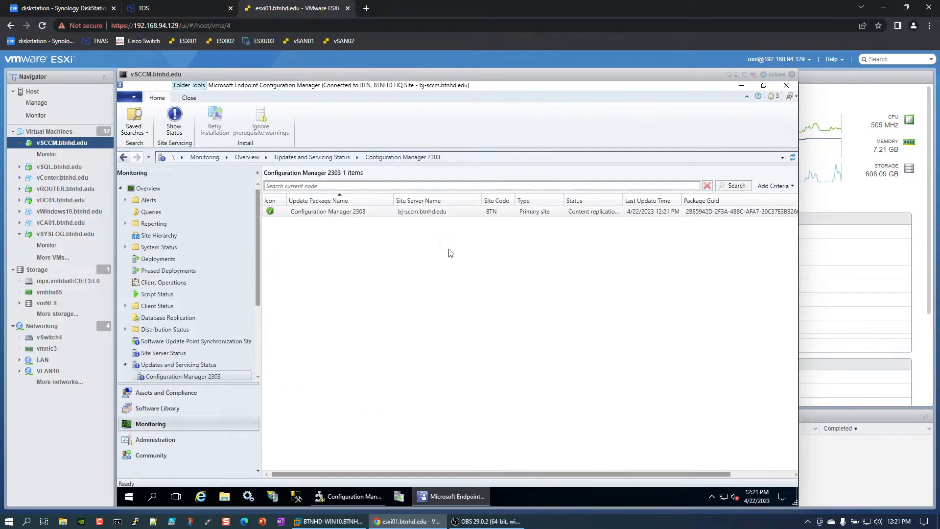
pyautogui.click(345, 214)
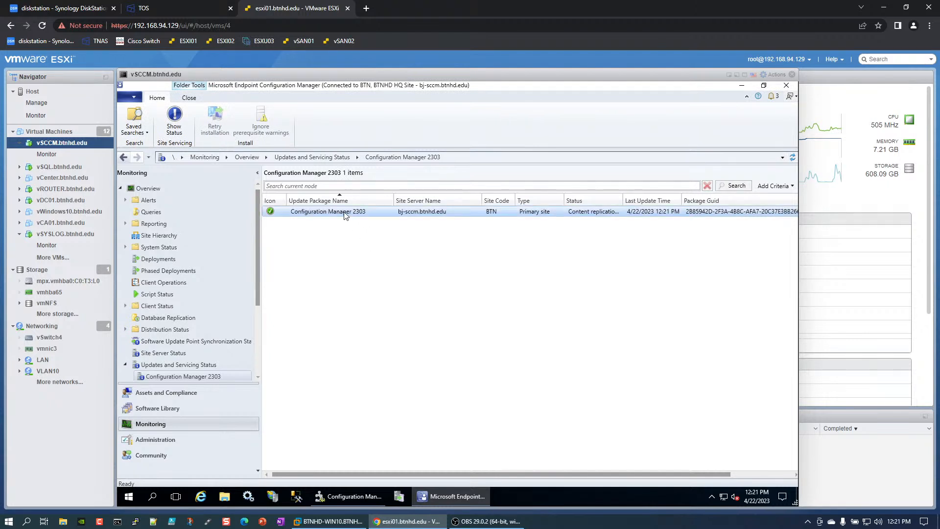
pyautogui.rightClick(345, 215)
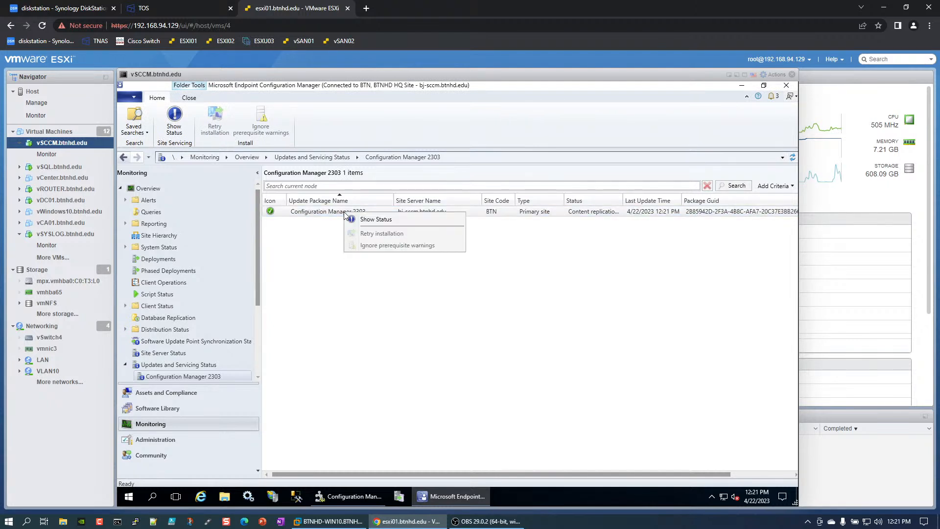
pyautogui.click(372, 218)
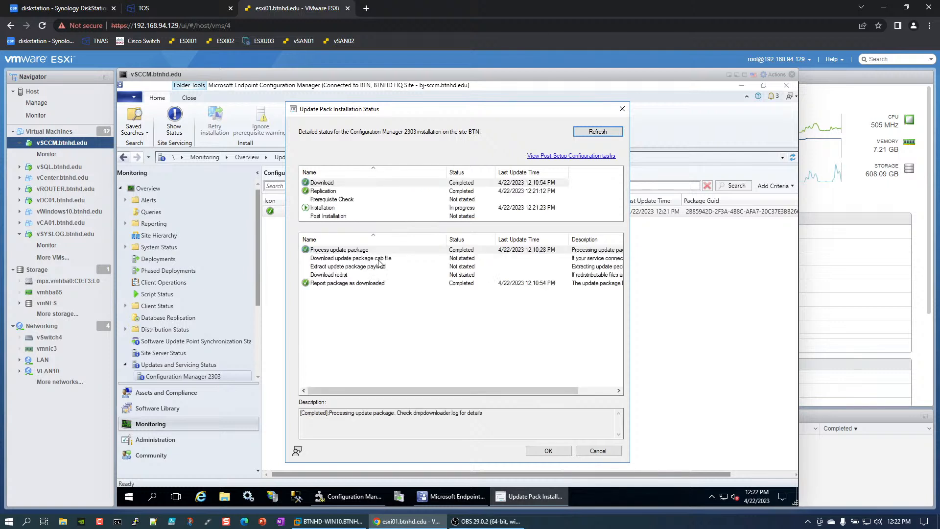
# Review the Download and Prerequisite Check phases and their individual tasks in the installation status
pyautogui.click(330, 192)
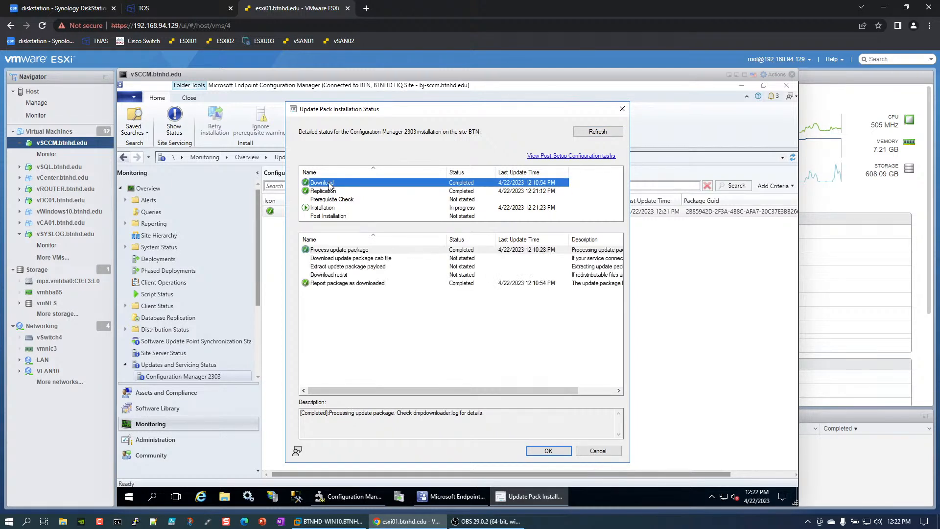
pyautogui.click(331, 201)
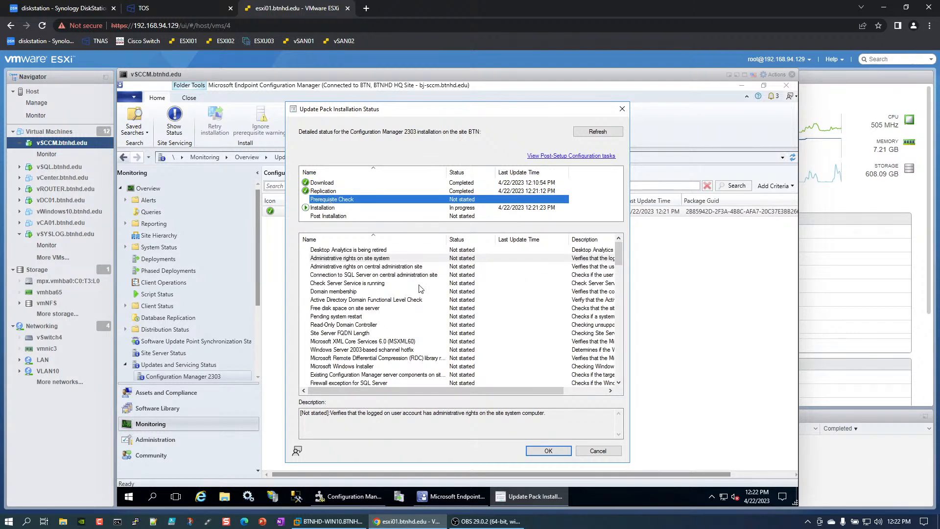
pyautogui.moveTo(618, 260)
pyautogui.mouseDown()
pyautogui.moveTo(620, 375)
pyautogui.moveTo(635, 255)
pyautogui.mouseUp()
# Examine the Installation phase's tasks, including Extract Update package, widening the Description column to read the full task descriptions
pyautogui.click(331, 208)
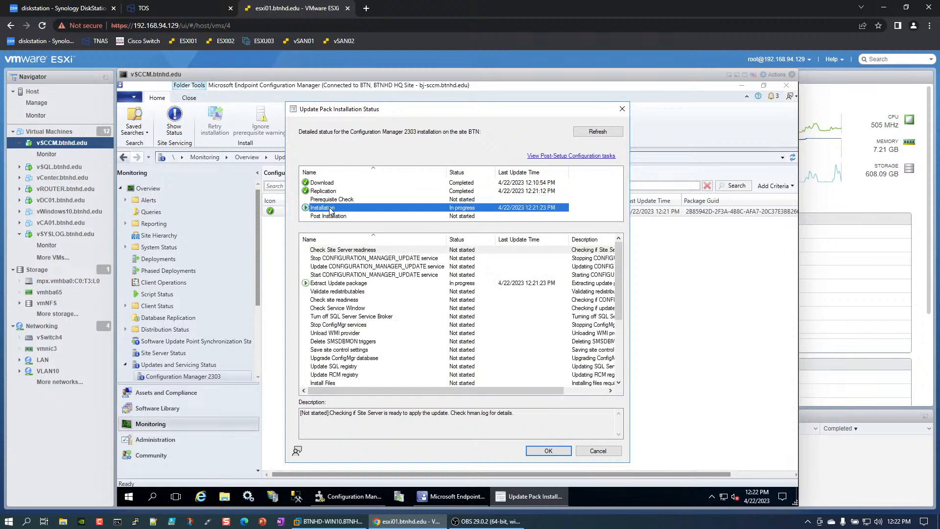
pyautogui.click(333, 283)
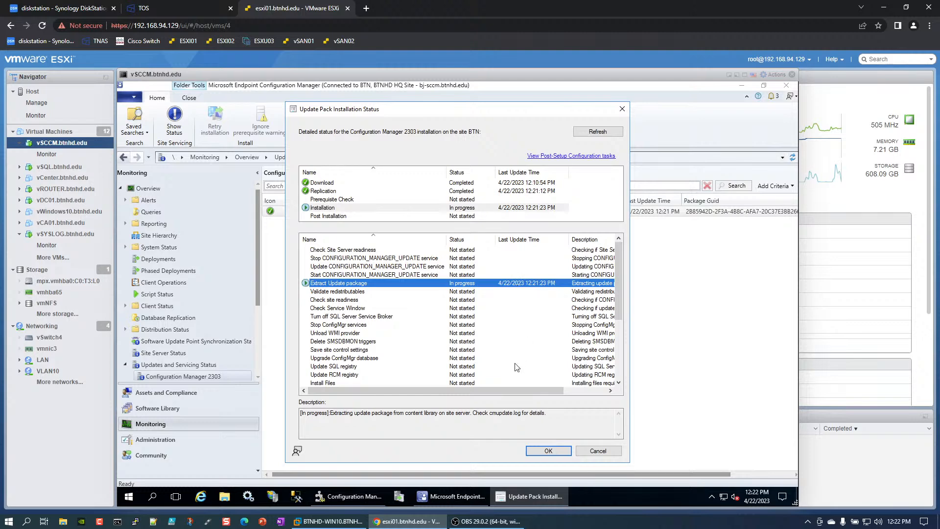
pyautogui.moveTo(622, 304); pyautogui.dragTo(623, 266)
pyautogui.moveTo(492, 389); pyautogui.dragTo(585, 391)
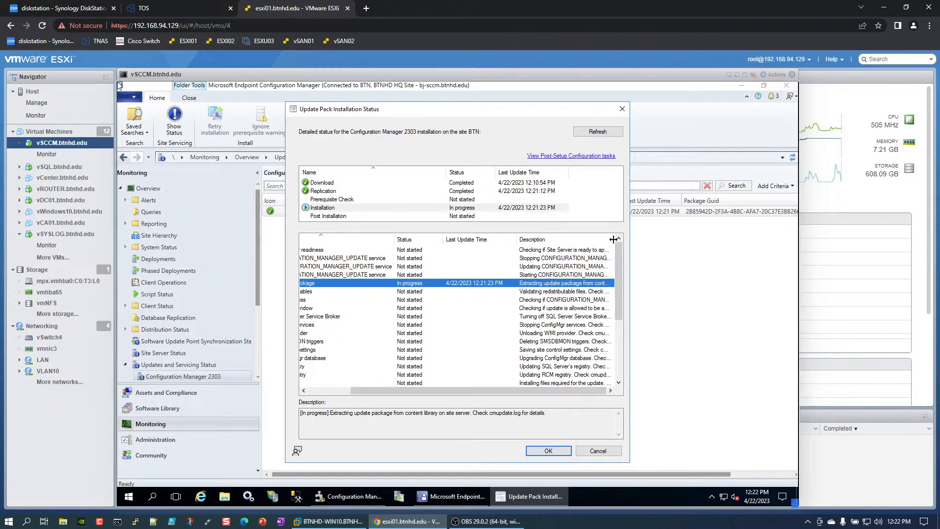
pyautogui.moveTo(613, 239); pyautogui.dragTo(749, 239)
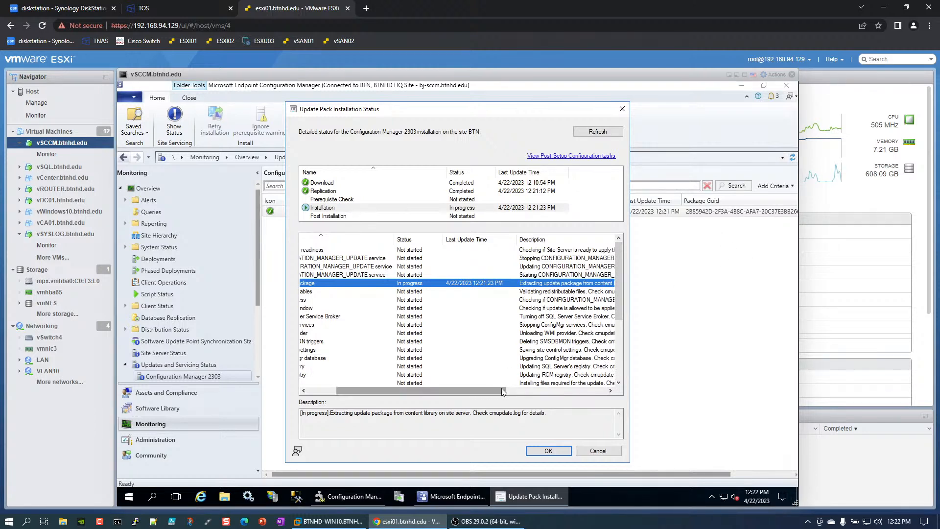
pyautogui.moveTo(500, 392); pyautogui.dragTo(578, 382)
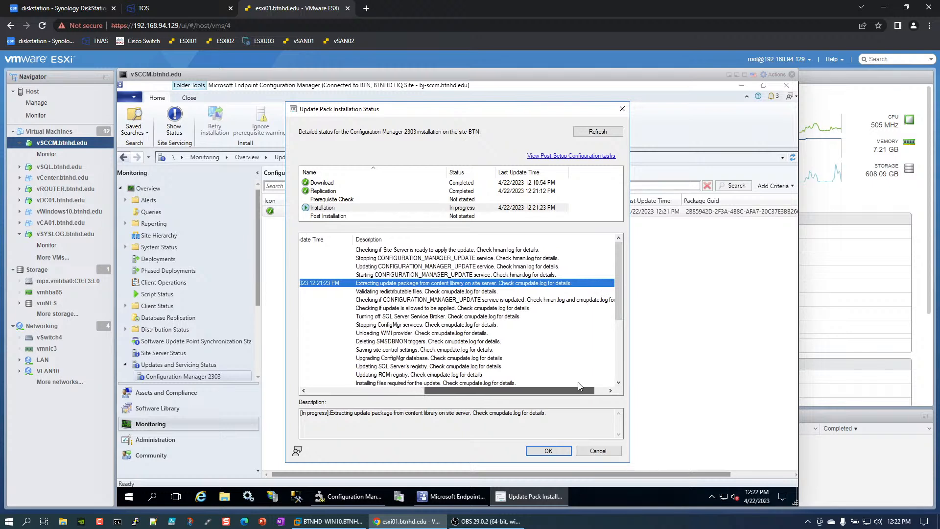
pyautogui.moveTo(578, 382); pyautogui.dragTo(435, 387)
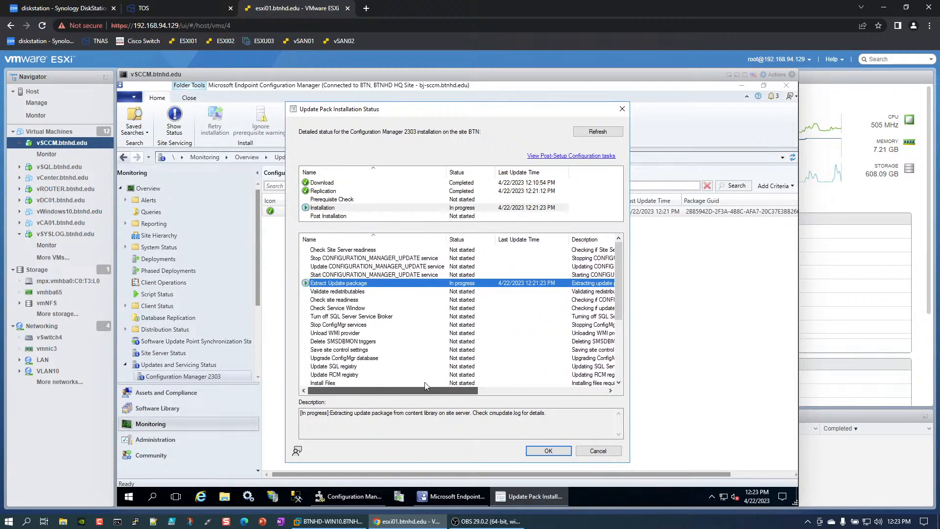
# Refresh the installation status and read the Prerequisite Check entry about the potential SQL Server performance issue
pyautogui.click(597, 131)
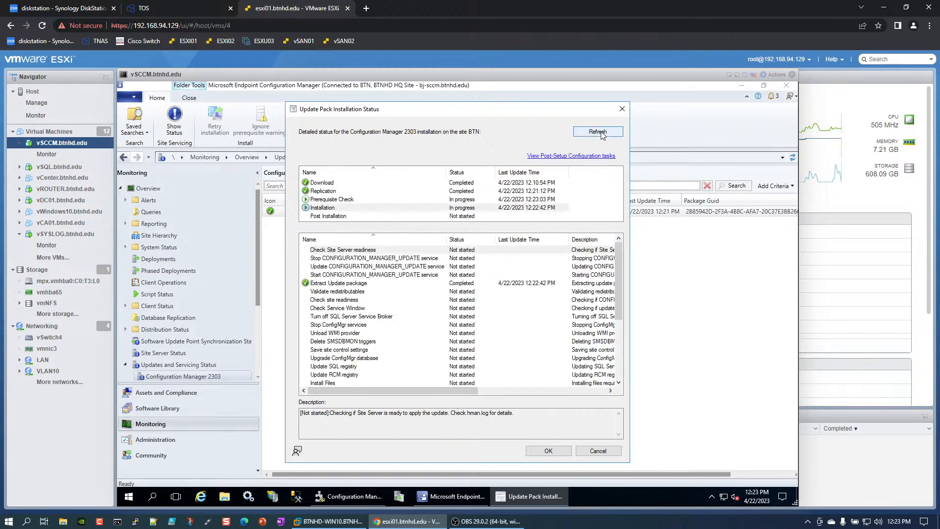
pyautogui.click(337, 200)
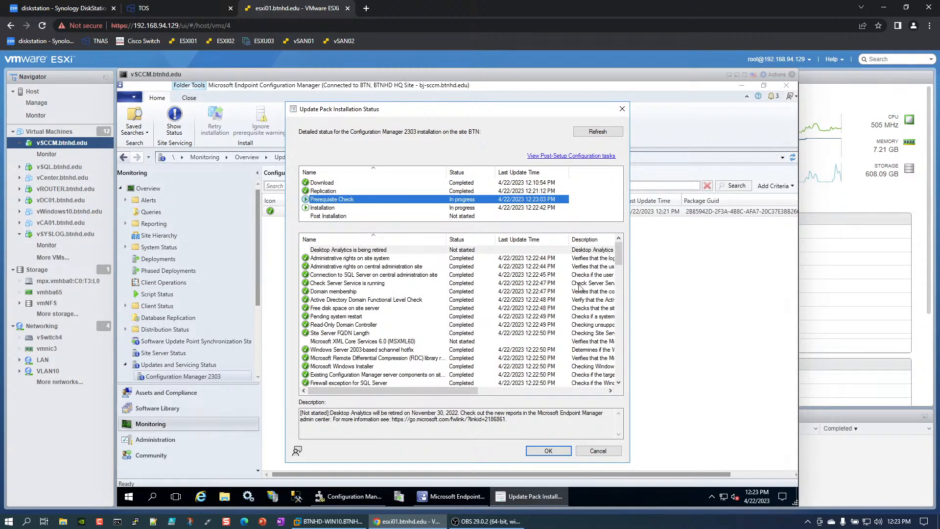
pyautogui.moveTo(619, 258); pyautogui.dragTo(611, 354)
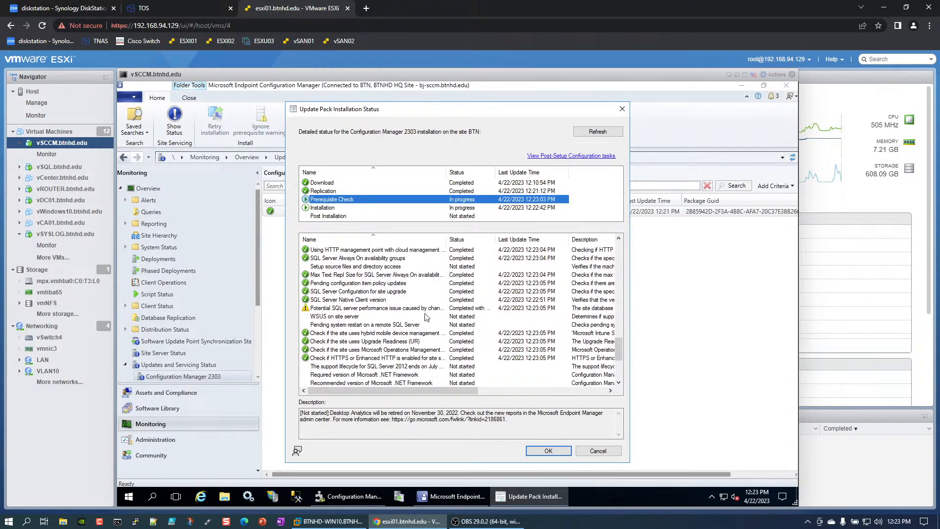
pyautogui.click(414, 308)
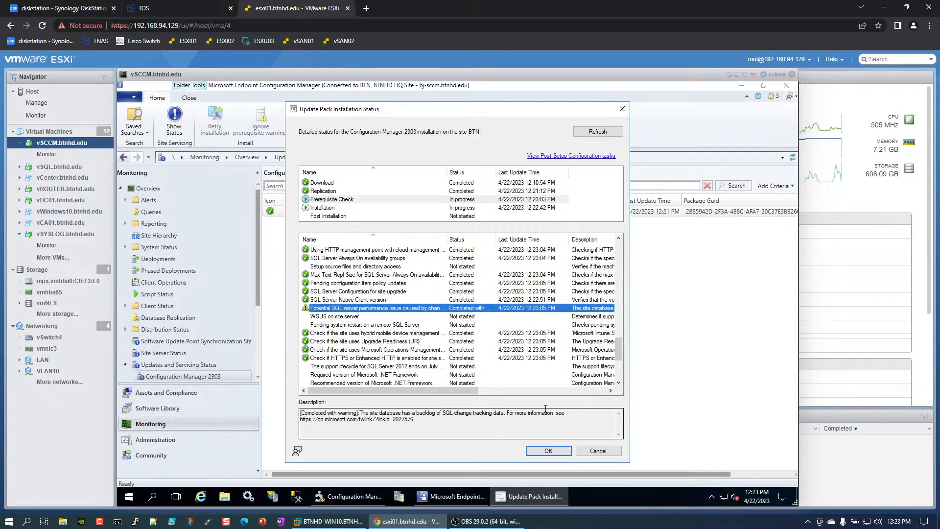
# Read the prerequisite details for Network Access Account usage, company resource access policies and unsupported application catalog roles
pyautogui.moveTo(618, 347); pyautogui.dragTo(622, 372)
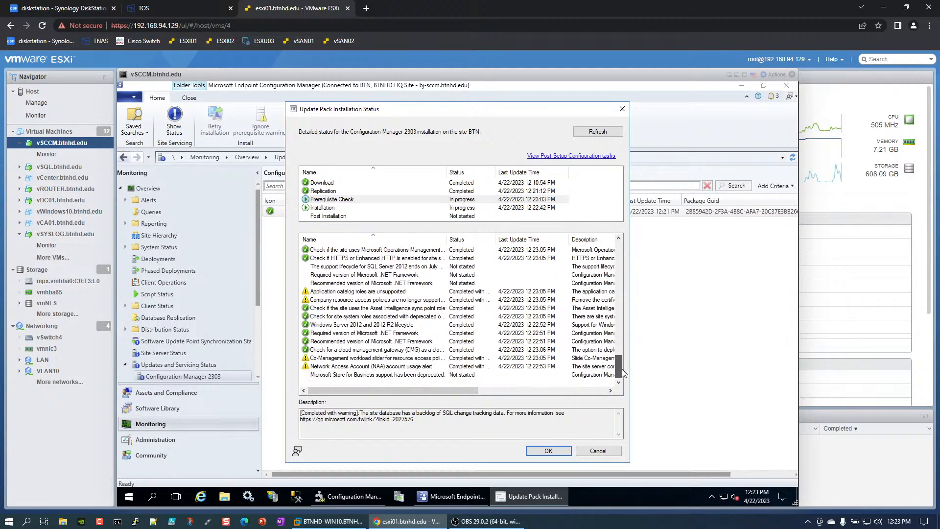
pyautogui.click(362, 367)
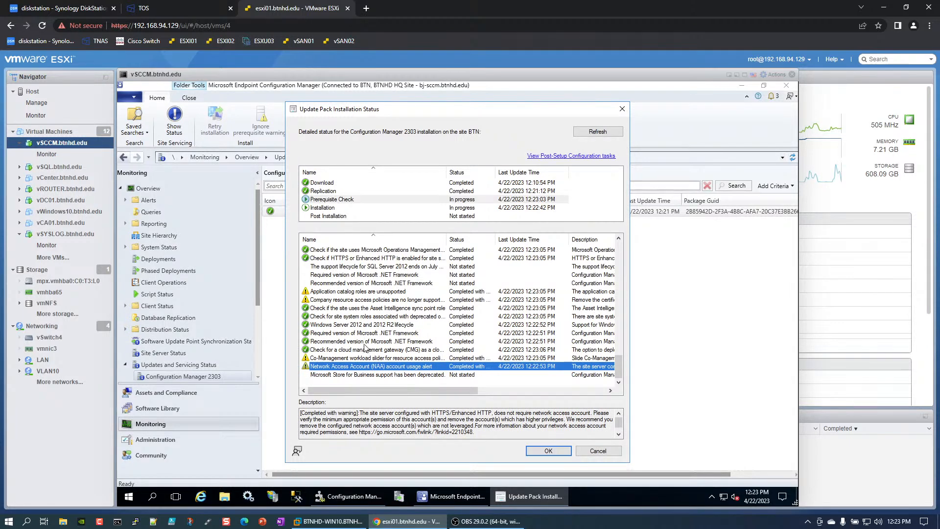
pyautogui.click(353, 302)
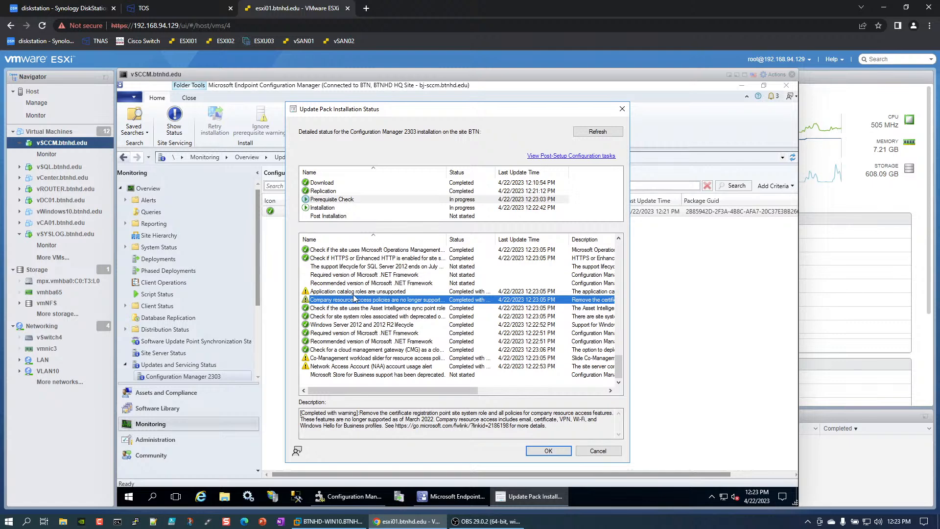
pyautogui.click(354, 293)
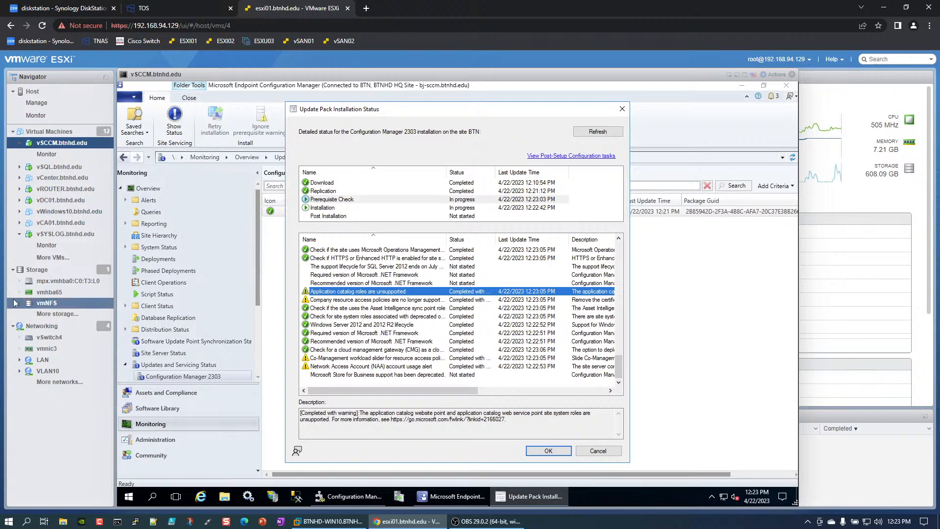
# Refresh the status again and recheck the SQL Server performance, application catalog and company resource access prerequisite entries
pyautogui.hotkey('alt', 'Tab')
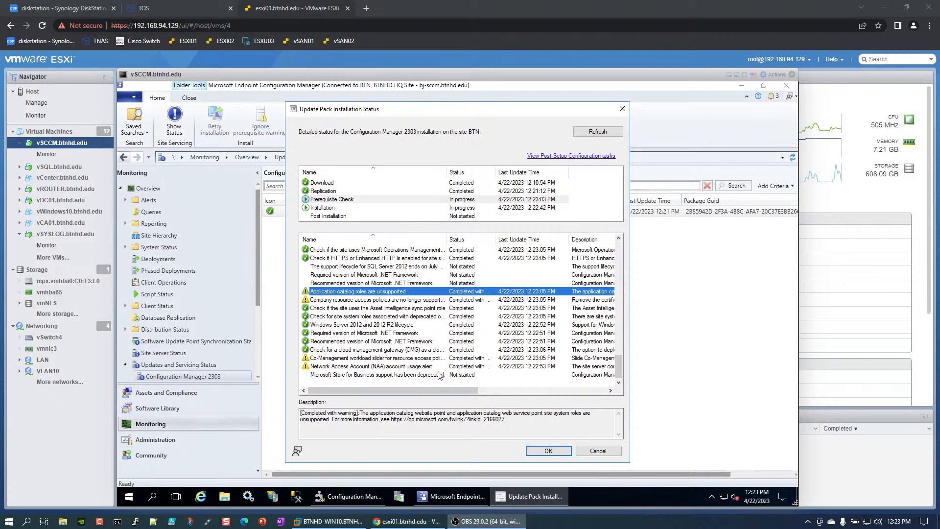
pyautogui.scroll(4, 405, 336)
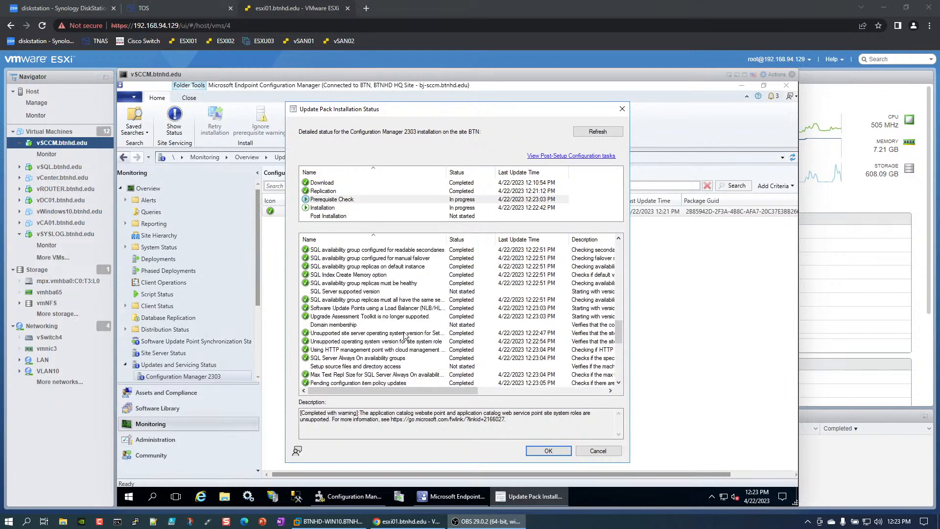
pyautogui.scroll(5, 405, 335)
pyautogui.scroll(8, 405, 336)
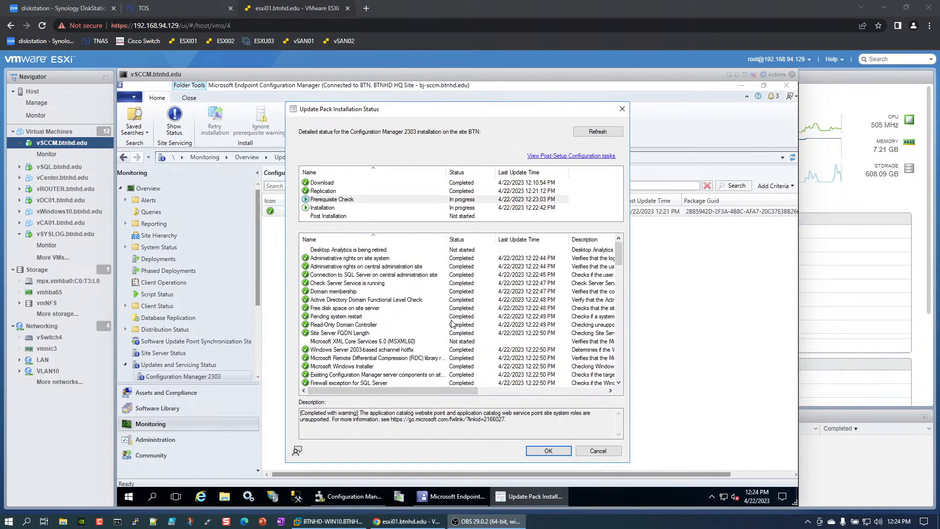
pyautogui.click(598, 131)
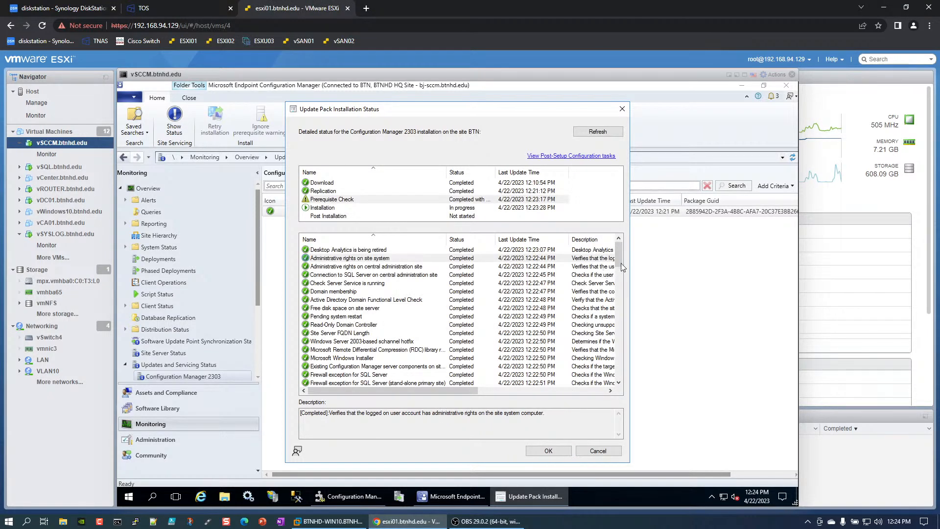
pyautogui.moveTo(619, 263); pyautogui.dragTo(615, 368)
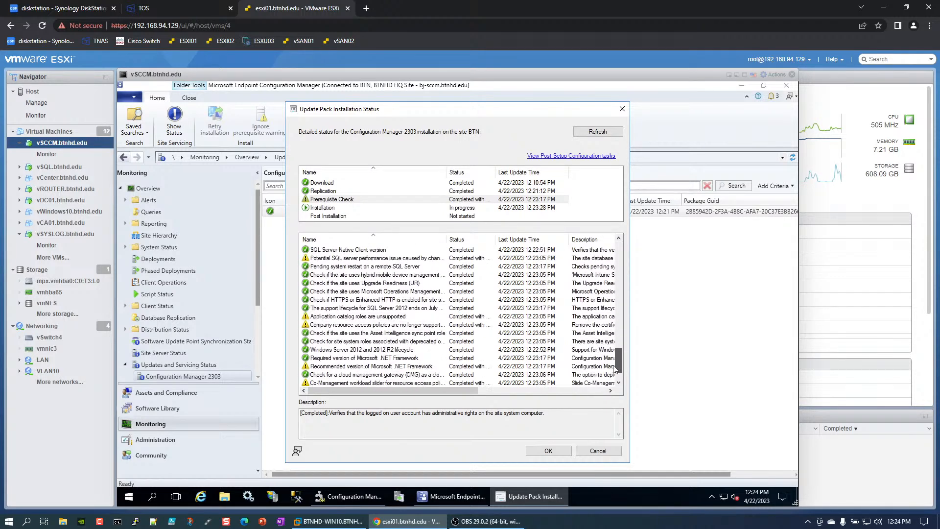
pyautogui.click(372, 259)
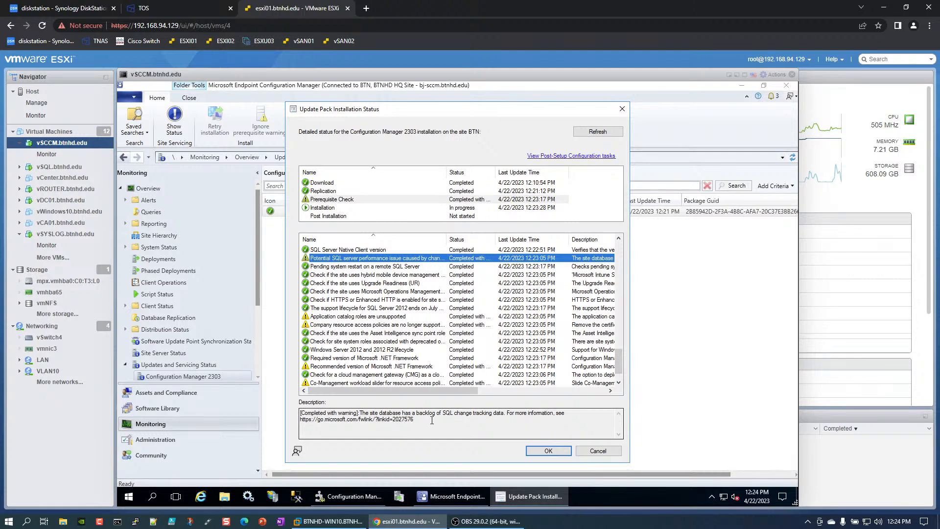
pyautogui.click(380, 318)
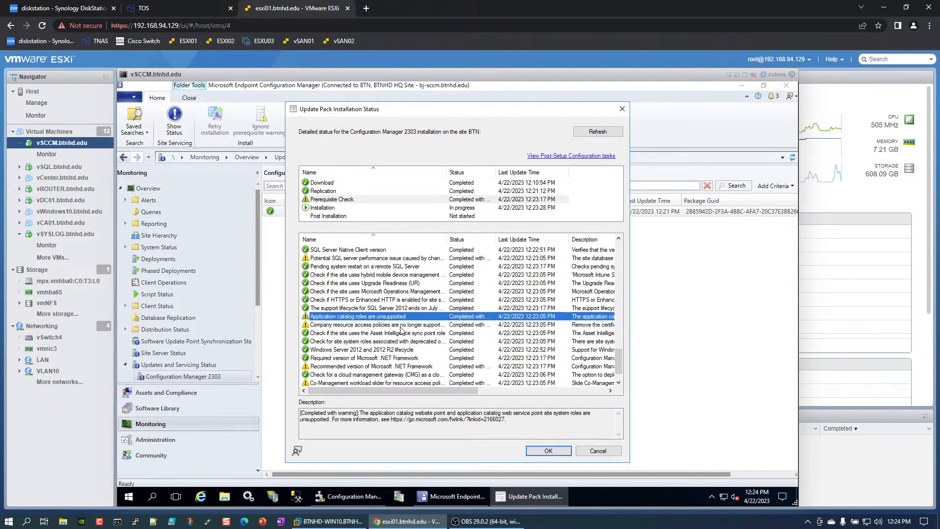
pyautogui.click(400, 326)
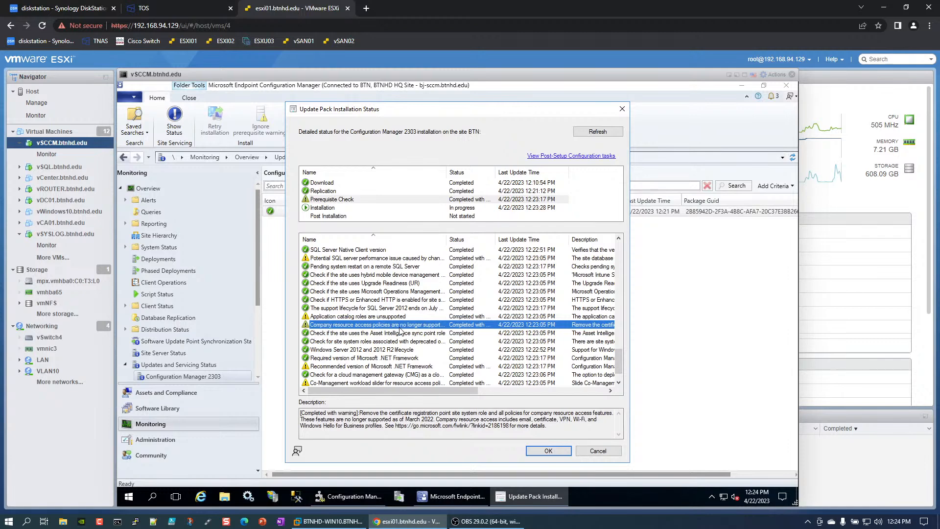
# Compare the required and recommended .NET Framework prerequisite entries, and read the Co-Management workload slider and Network Access Account details
pyautogui.scroll(-1, 400, 338)
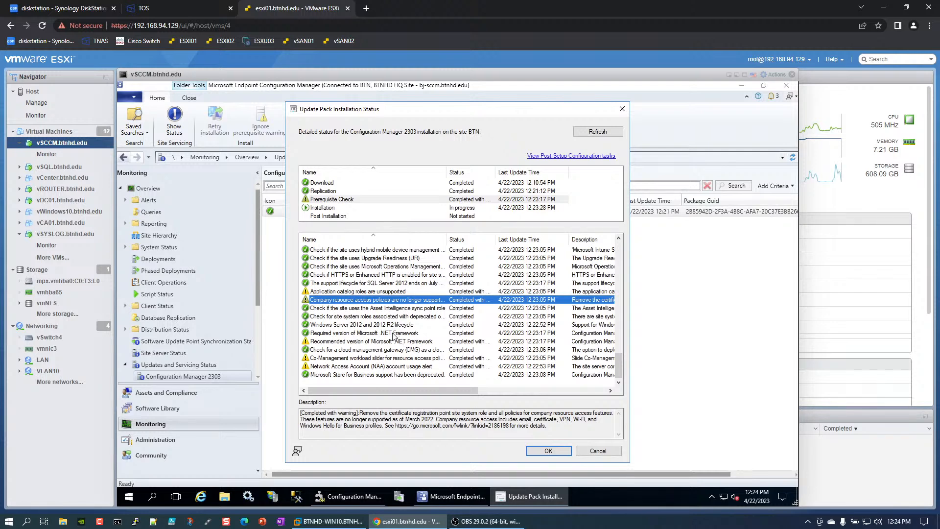
pyautogui.click(396, 334)
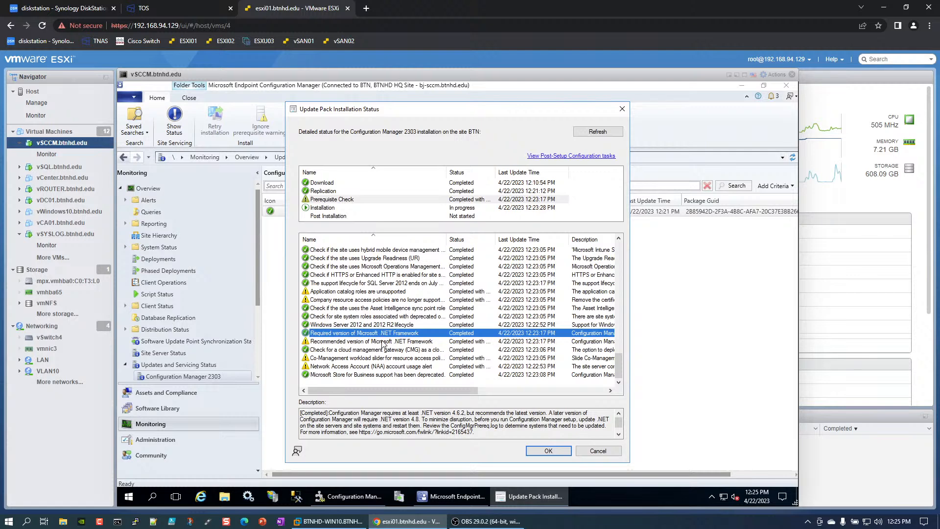
pyautogui.click(382, 343)
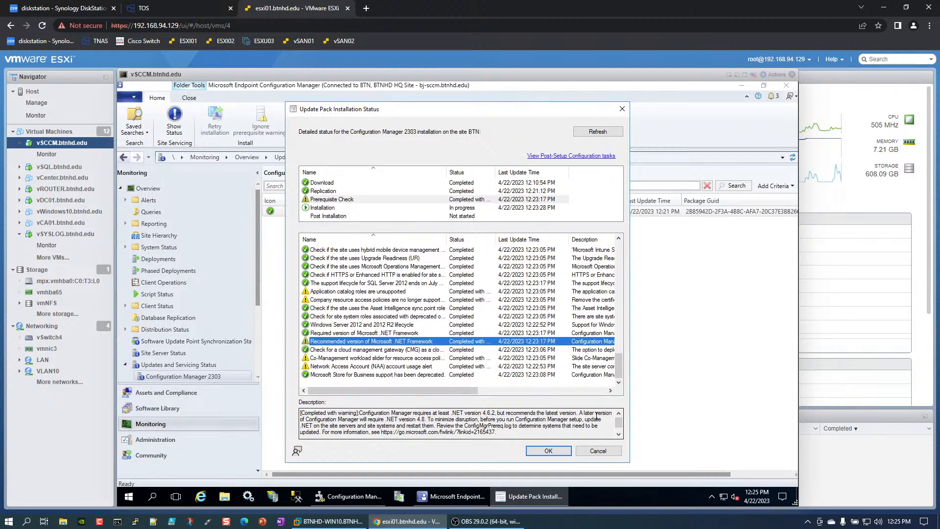
pyautogui.click(346, 334)
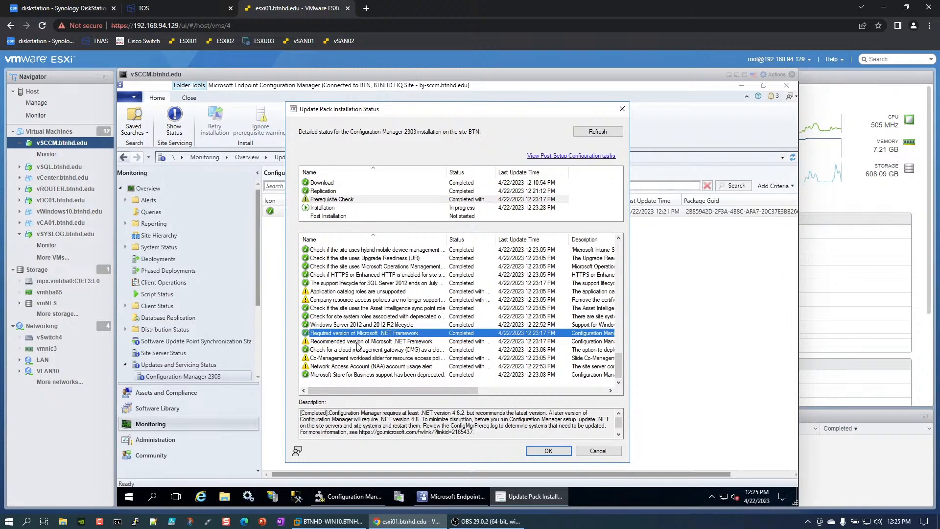
pyautogui.click(356, 343)
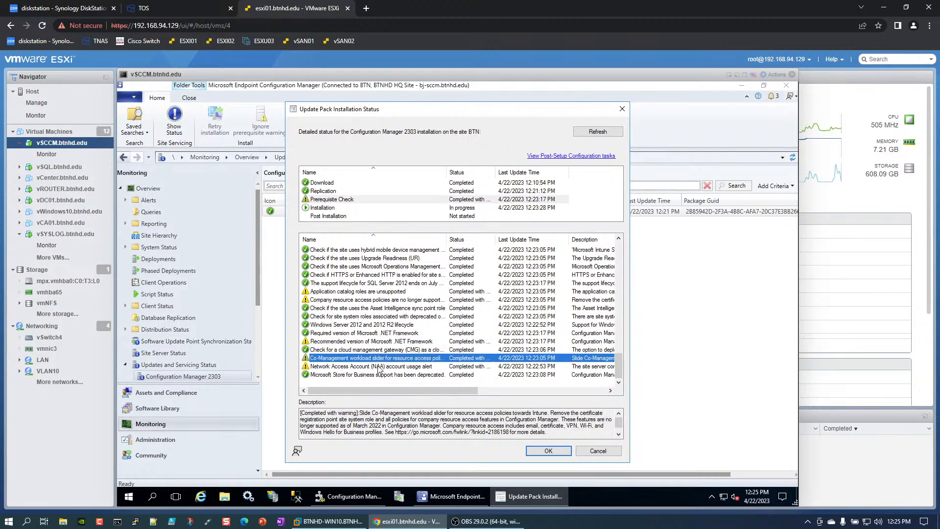
pyautogui.click(380, 367)
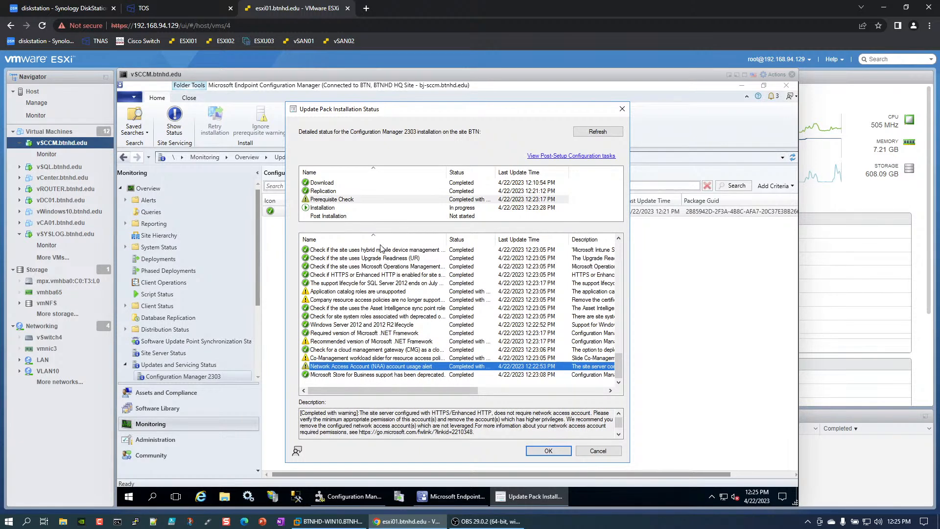
# Widen the phase list's Status column, review the Installation phase tasks, refresh them and close the installation status
pyautogui.click(503, 171)
pyautogui.moveTo(504, 171); pyautogui.dragTo(519, 170)
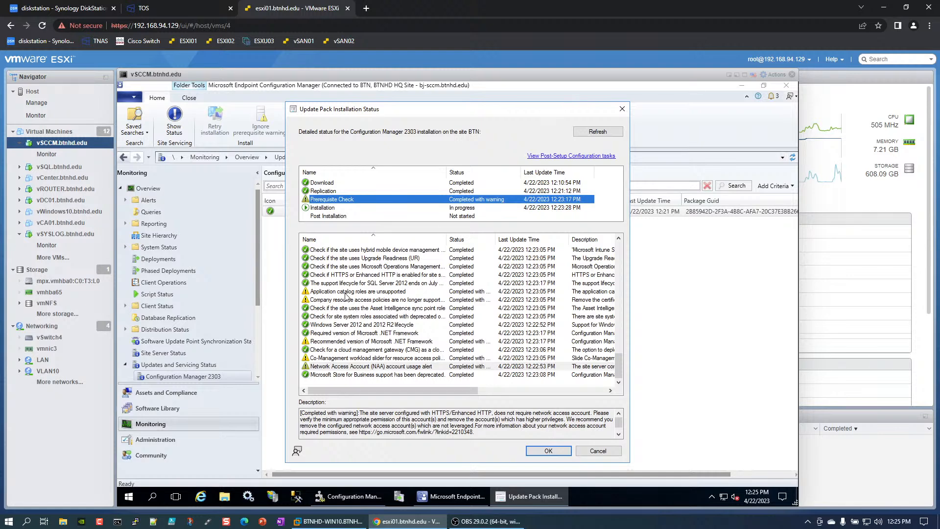
pyautogui.click(326, 209)
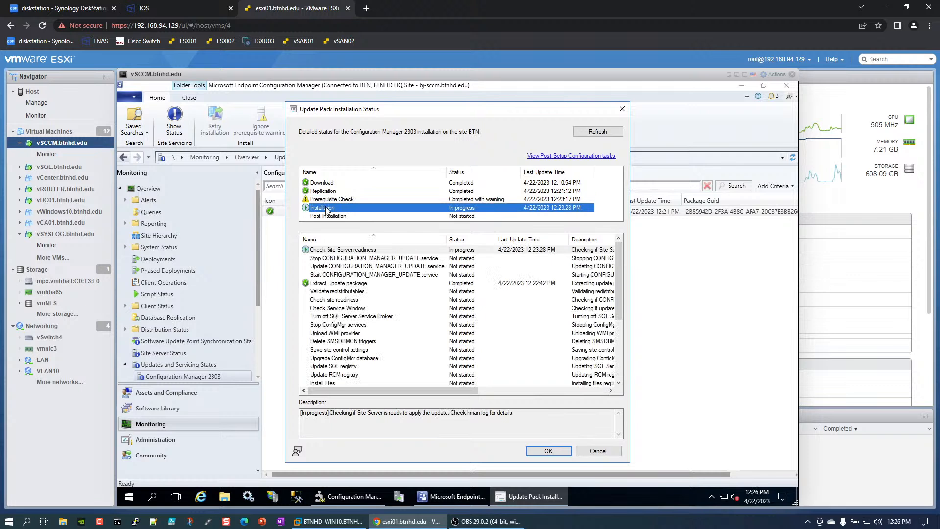
pyautogui.click(359, 258)
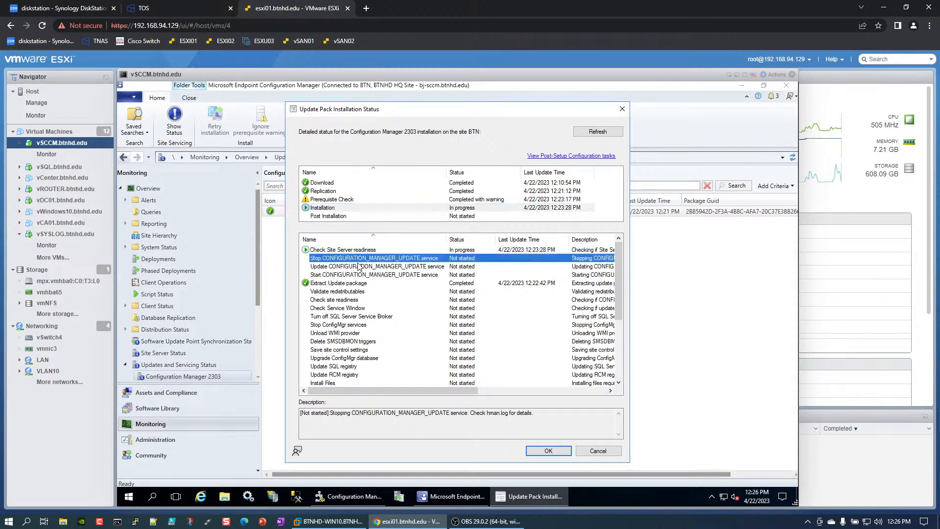
pyautogui.scroll(-4, 356, 286)
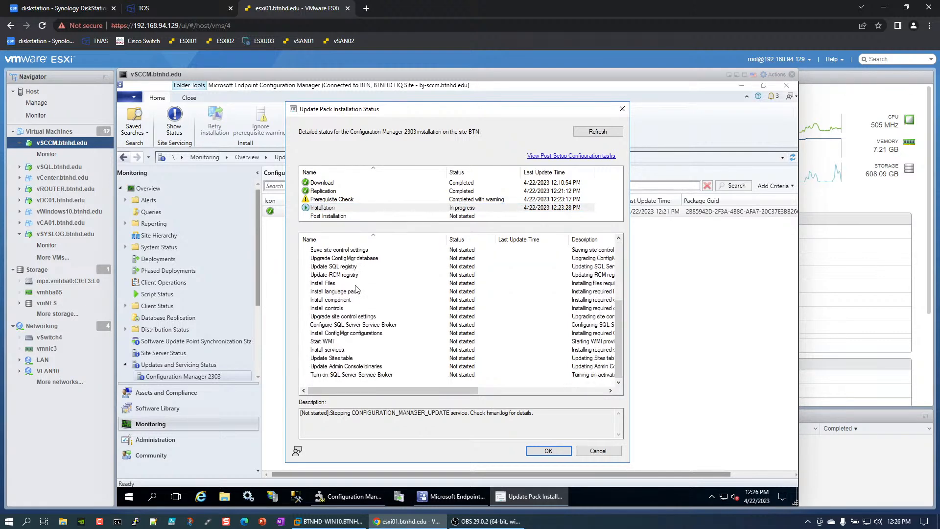
pyautogui.click(587, 132)
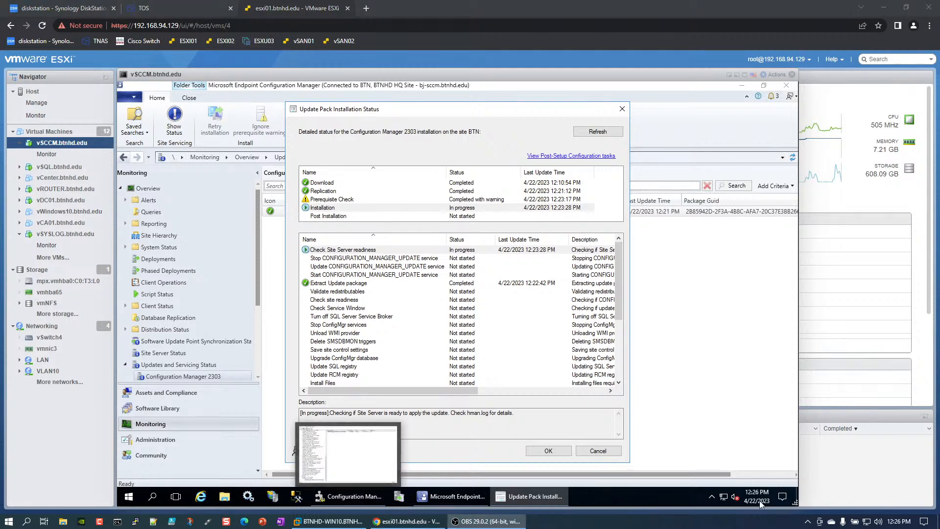
pyautogui.click(599, 450)
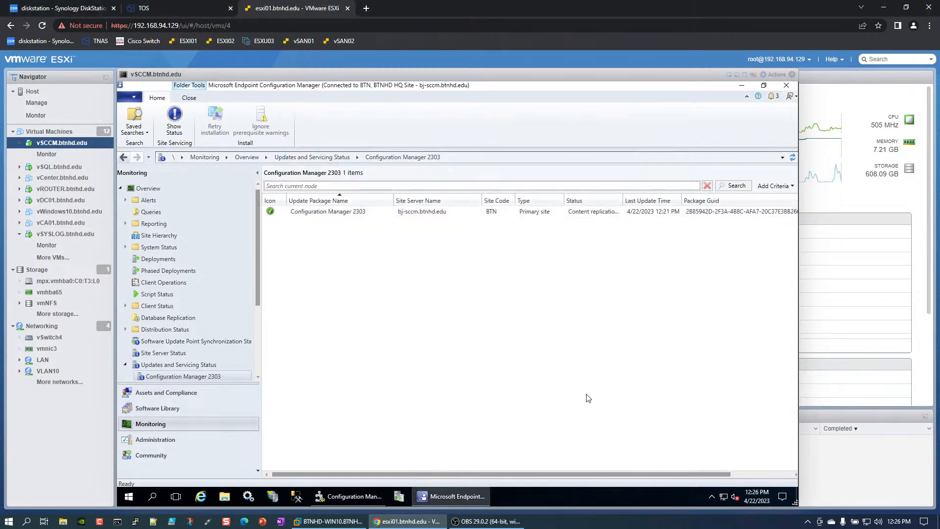
# Check the Configuration Manager 2303 state under Updates and Servicing in Administration, refreshing the list once
pyautogui.click(180, 439)
pyautogui.click(184, 201)
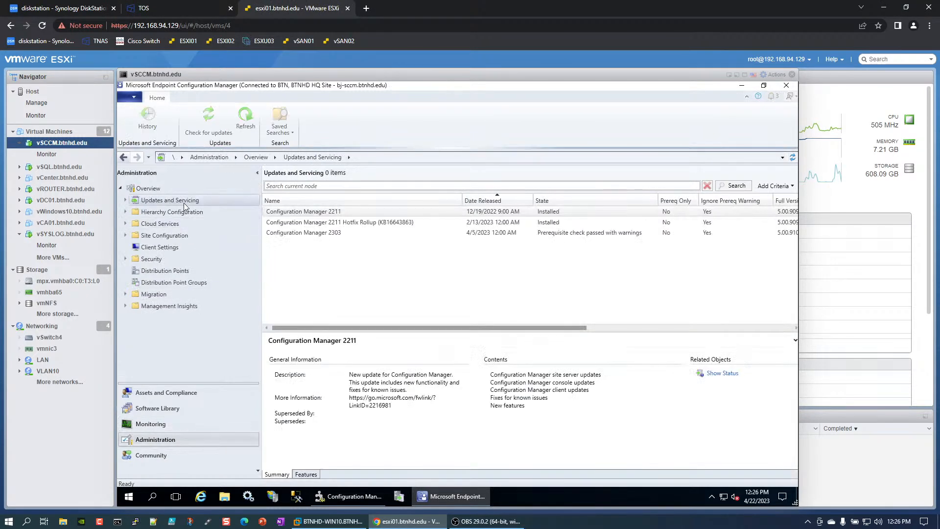
pyautogui.click(533, 233)
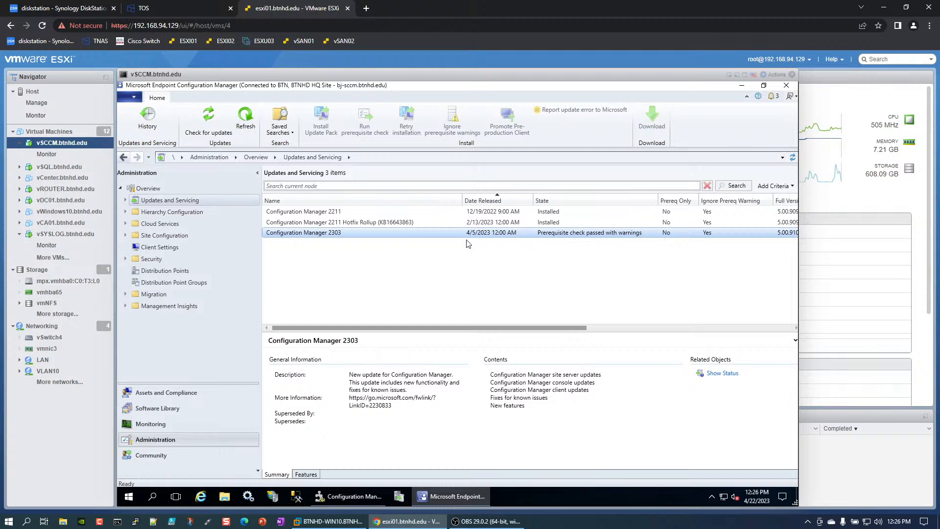
pyautogui.click(240, 134)
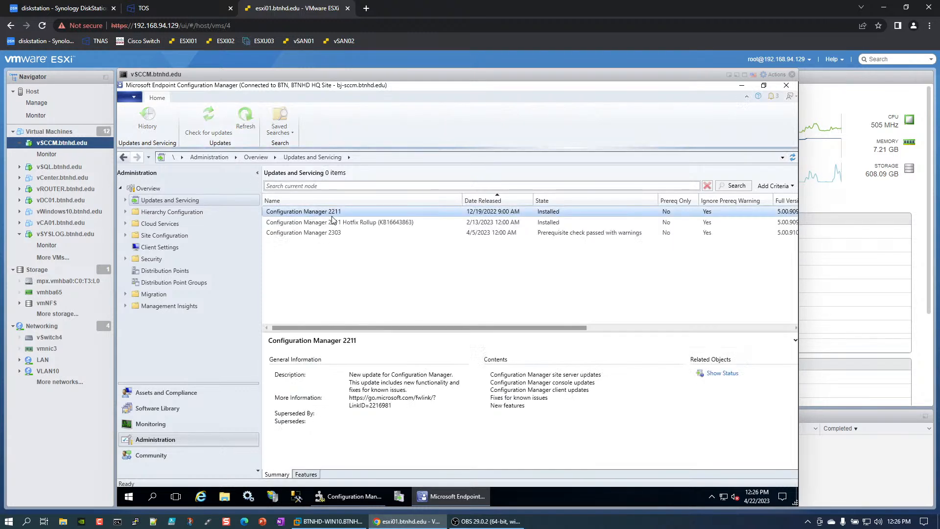
pyautogui.click(330, 232)
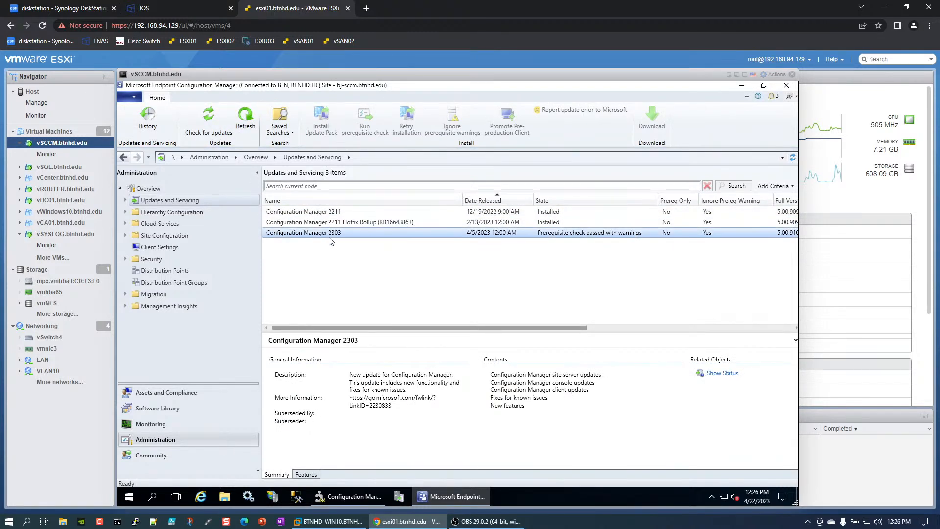
# Close the Configuration Manager Service Manager and refresh the Updates and Servicing list to recheck the Configuration Manager 2303 update
pyautogui.click(354, 497)
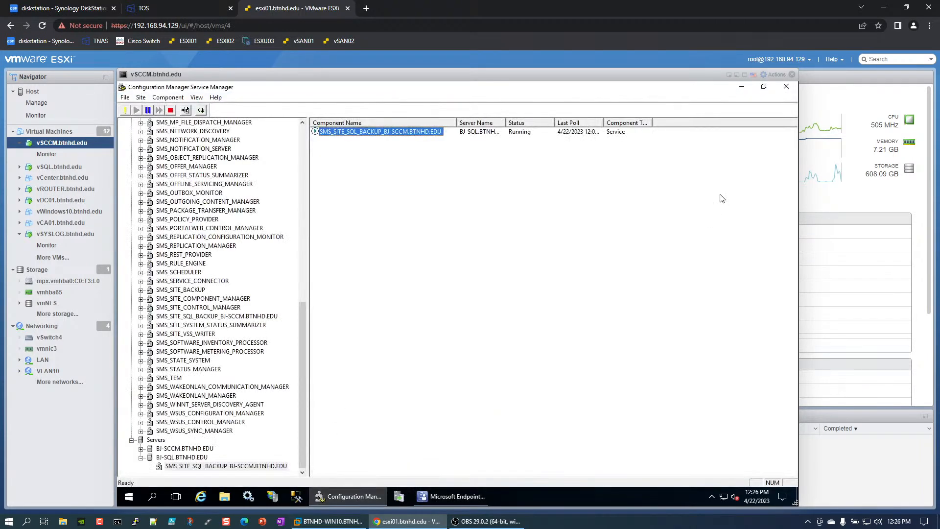
pyautogui.click(786, 86)
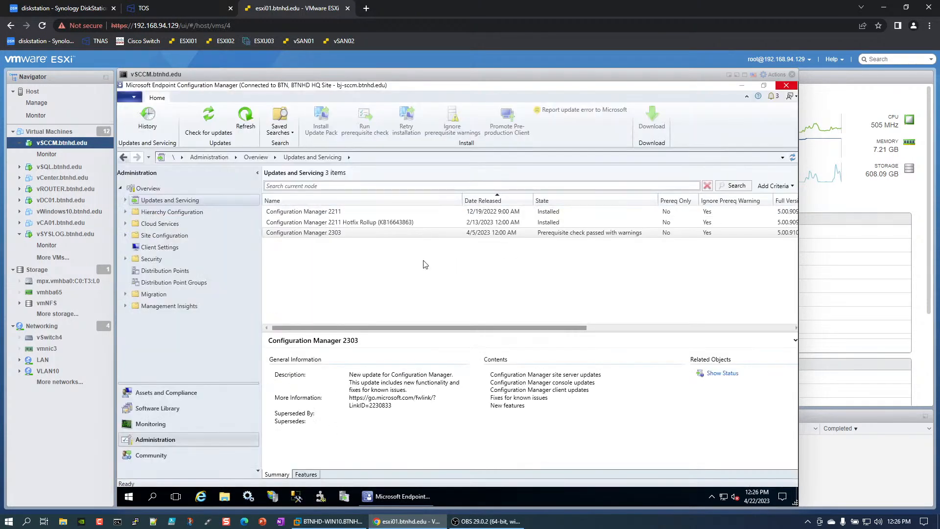
pyautogui.click(250, 127)
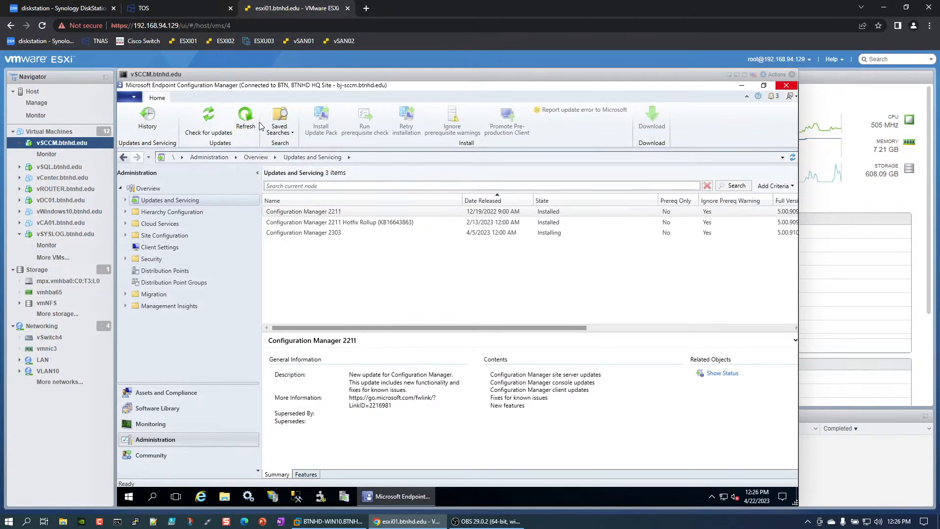
pyautogui.click(330, 233)
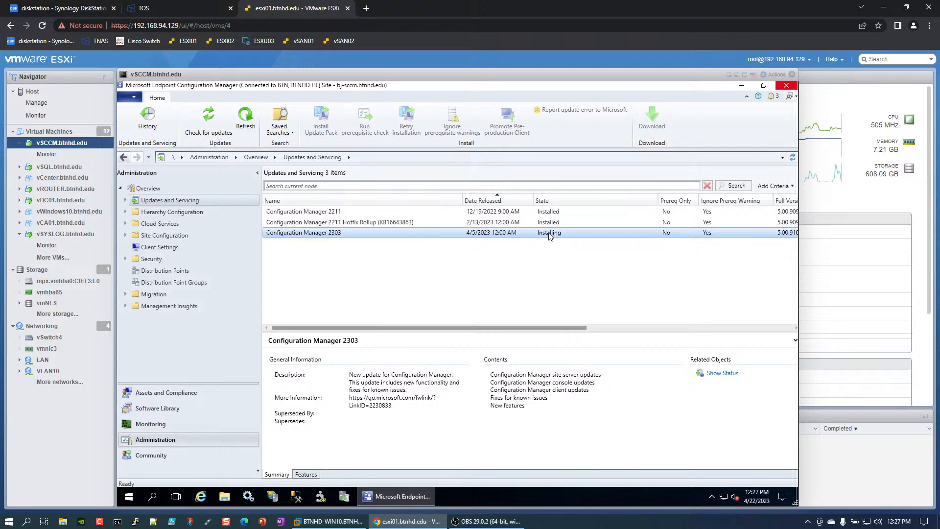
# Show the detailed installation status of the Configuration Manager 2303 package from the Monitoring workspace
pyautogui.click(154, 422)
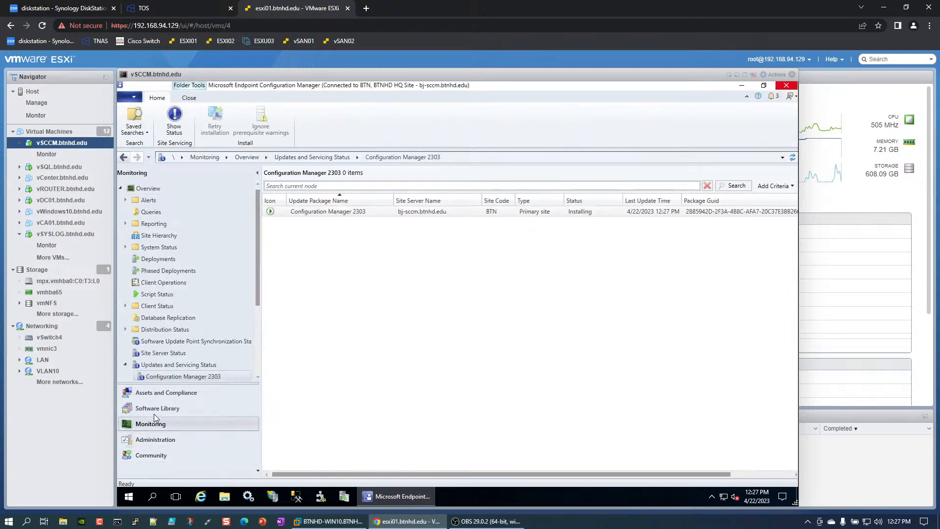
pyautogui.click(320, 214)
pyautogui.rightClick(320, 213)
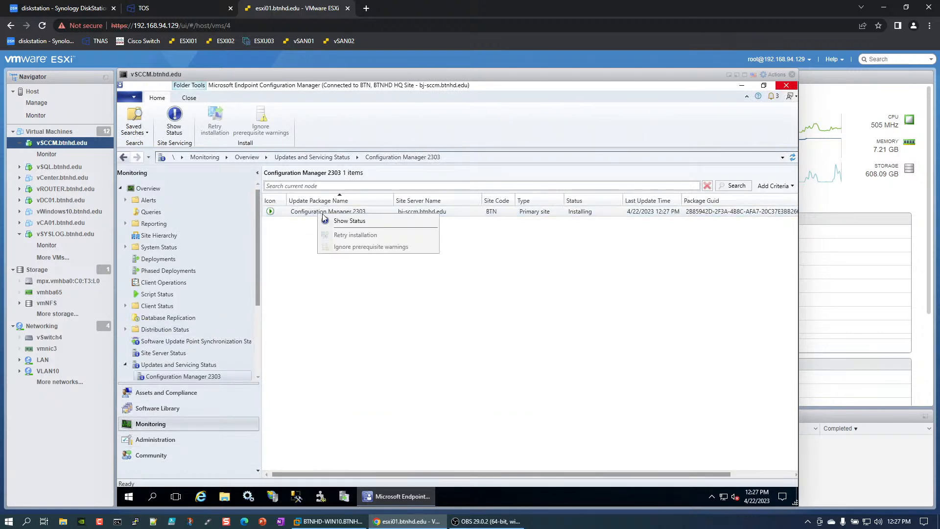
pyautogui.click(340, 220)
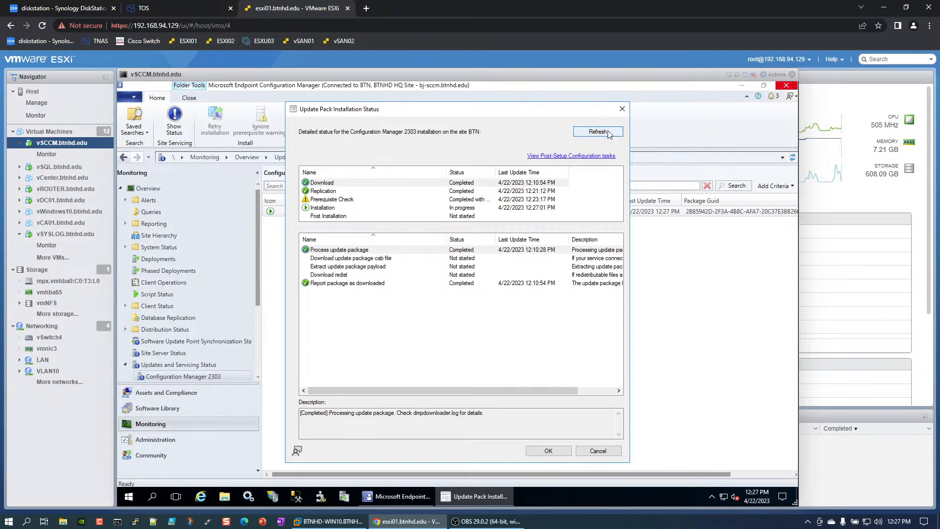
# Review the Installation phase tasks, including Extract Update package, with a wider Name column, refresh the status and close it
pyautogui.click(321, 210)
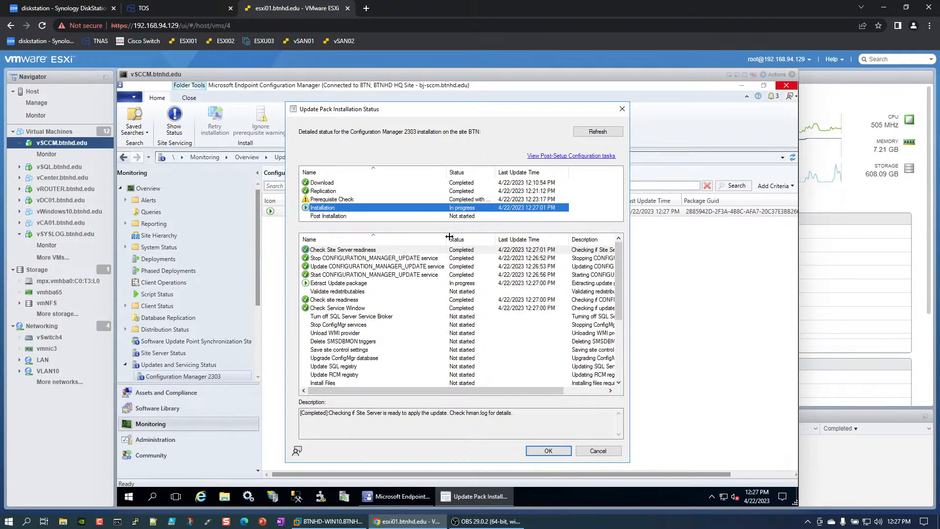
pyautogui.moveTo(447, 238); pyautogui.dragTo(460, 237)
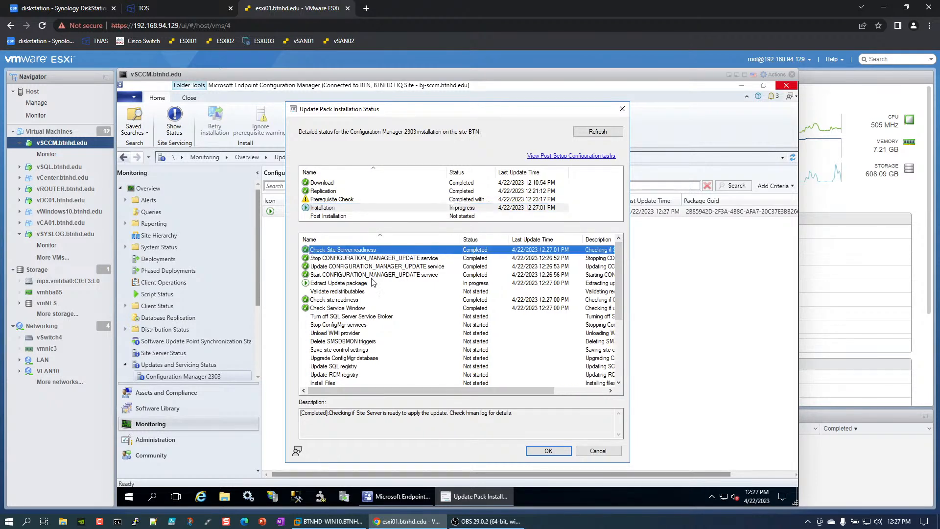
pyautogui.click(344, 286)
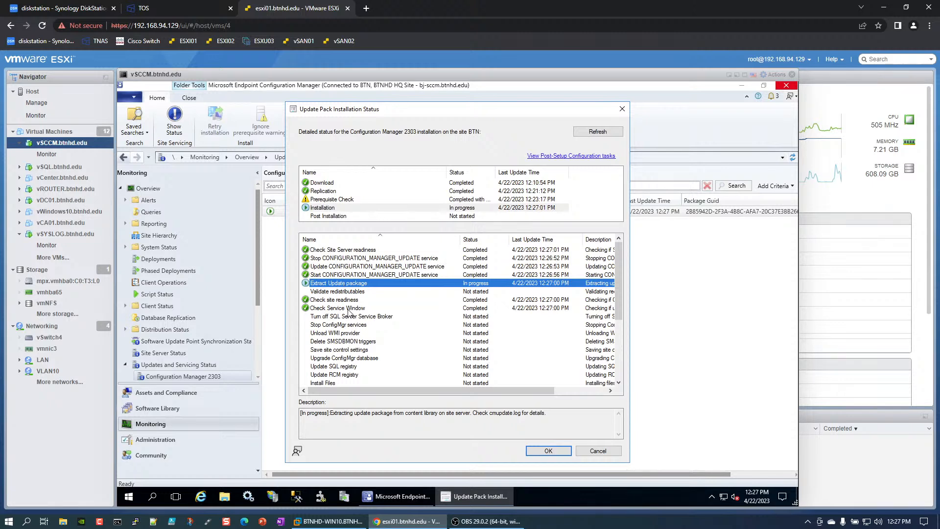
pyautogui.scroll(-4, 419, 314)
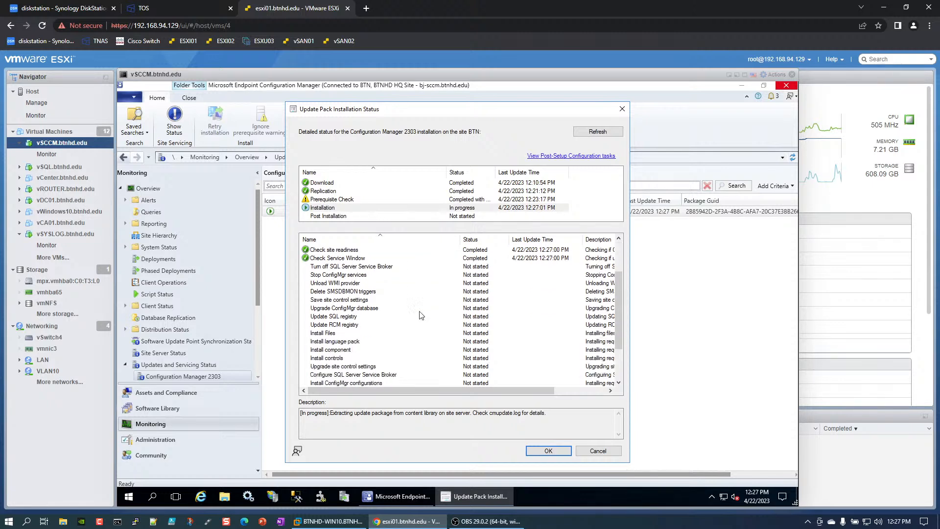
pyautogui.scroll(4, 419, 315)
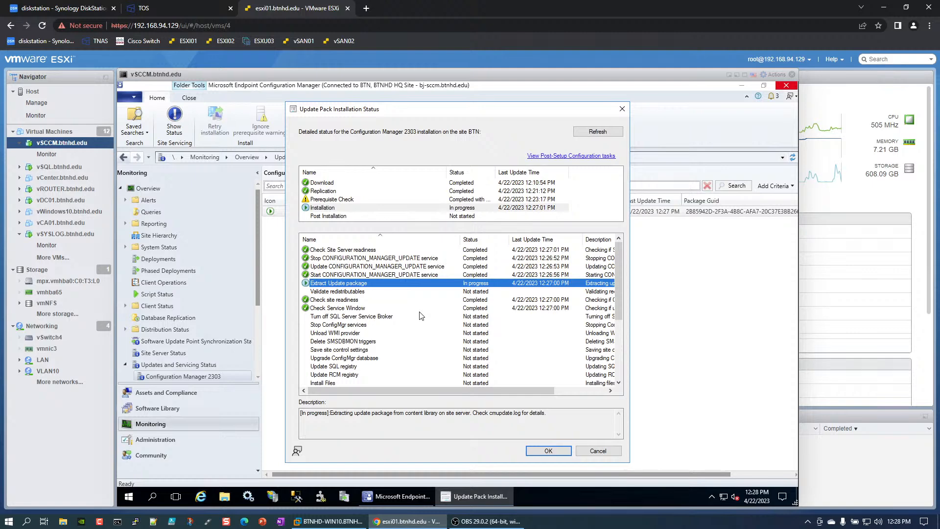
pyautogui.click(591, 134)
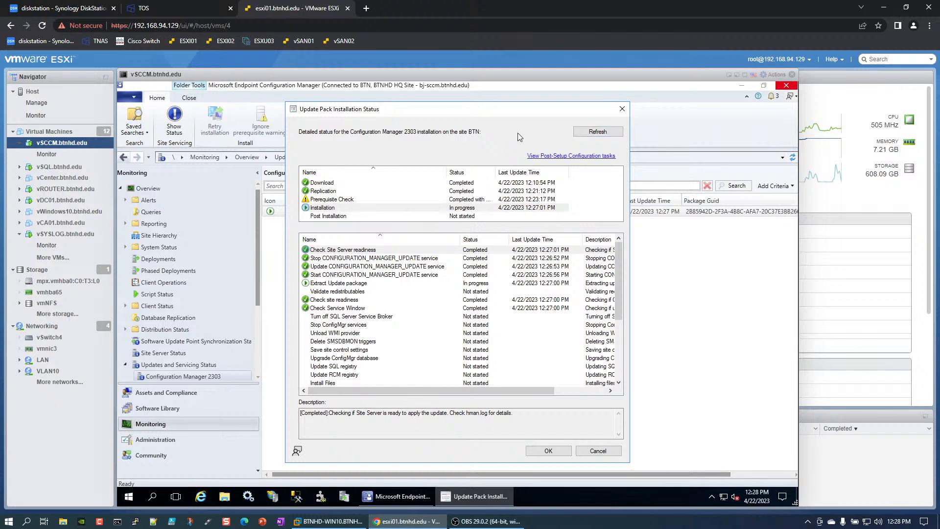
pyautogui.click(593, 454)
# Return to Updates and Servicing in Administration and refresh the list repeatedly to follow the Configuration Manager 2303 state
pyautogui.click(192, 438)
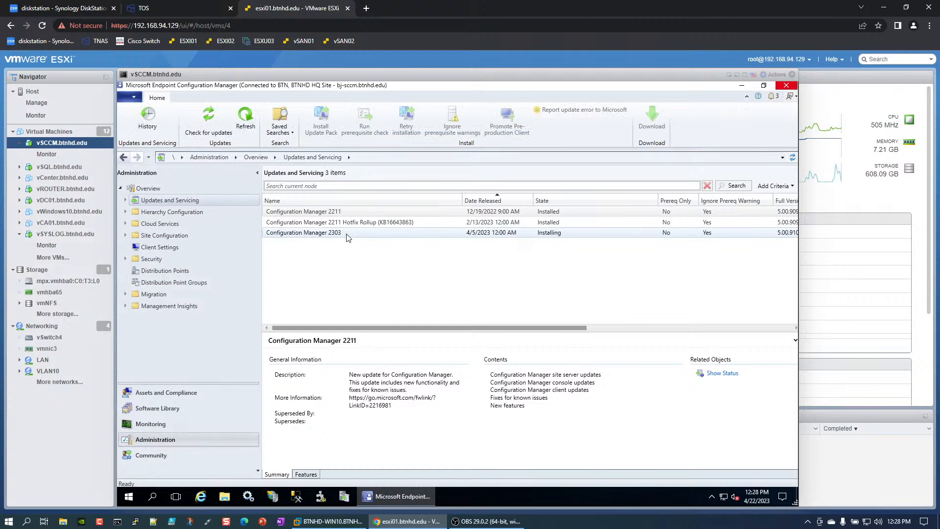
pyautogui.click(349, 234)
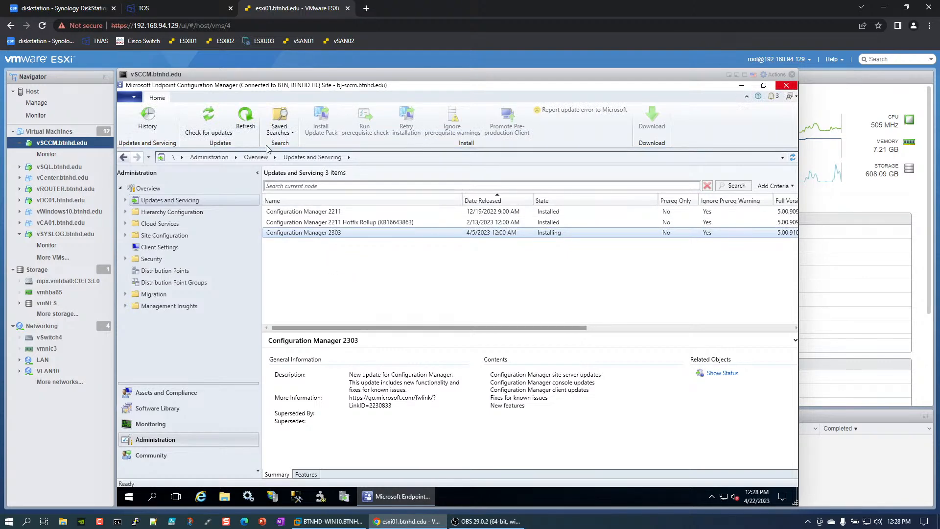
pyautogui.click(246, 128)
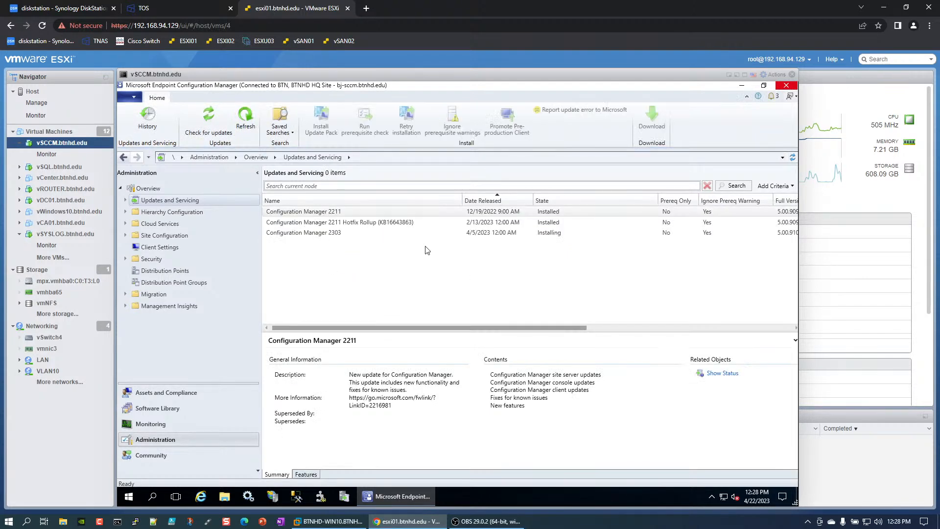
pyautogui.click(379, 229)
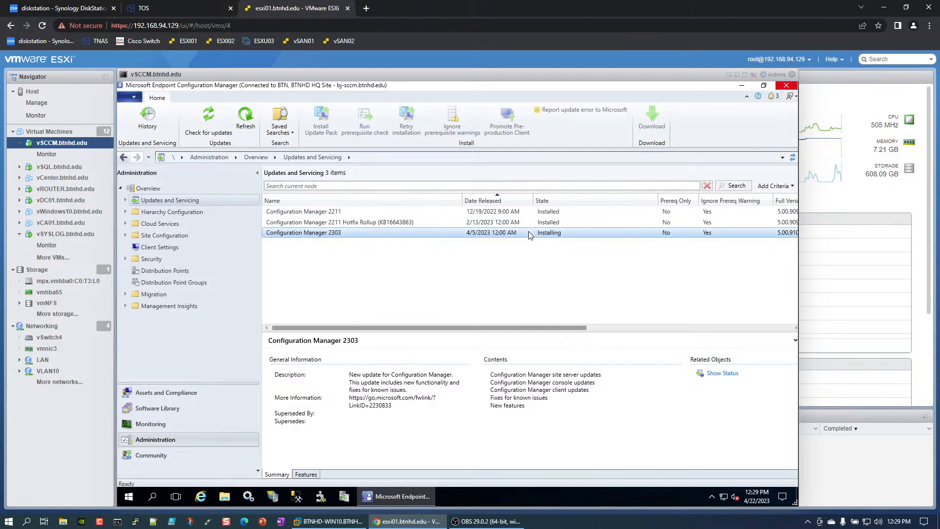
pyautogui.click(251, 115)
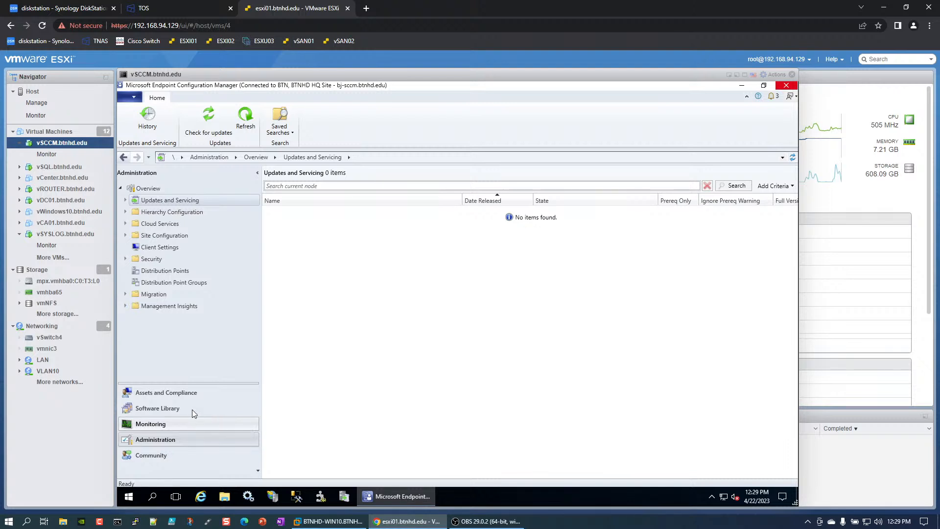
# Reload the Configuration Manager 2303 entry under Updates and Servicing Status in Monitoring to check its progress
pyautogui.click(182, 425)
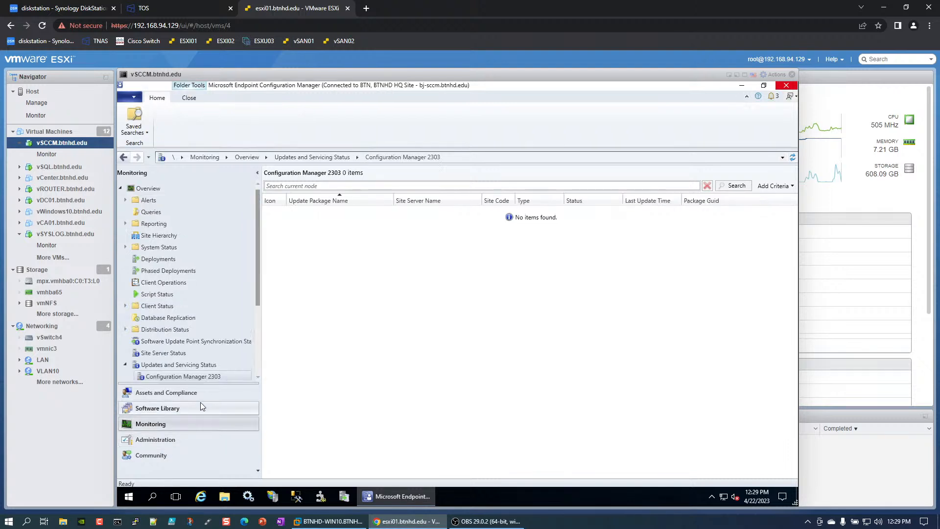
pyautogui.click(177, 377)
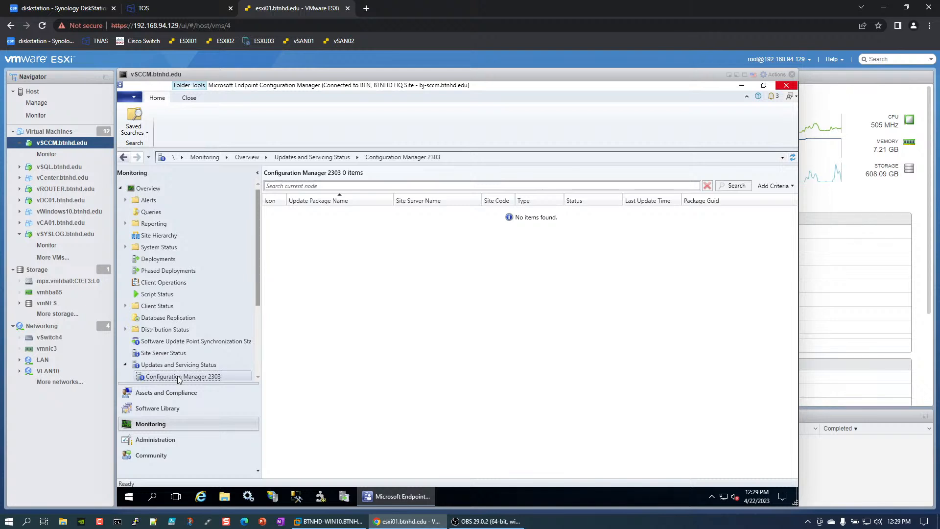
pyautogui.rightClick(179, 379)
pyautogui.click(176, 366)
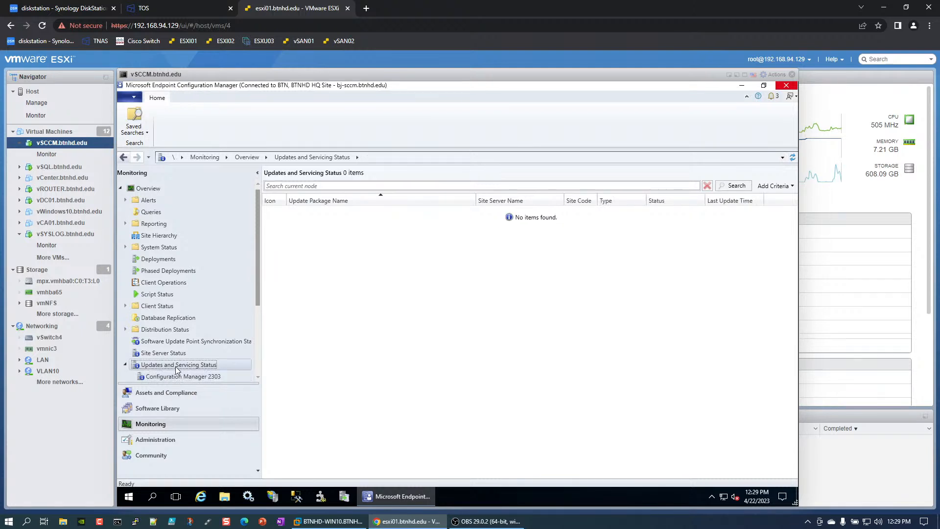
pyautogui.click(174, 377)
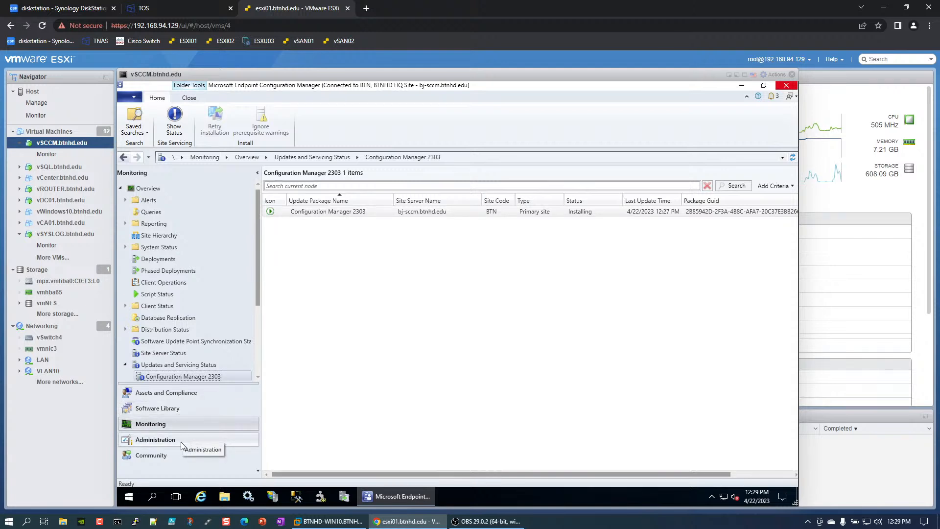
# Go back to the Administration workspace and select Configuration Manager 2303 in Updates and Servicing to view its state
pyautogui.hotkey('alt', 'Tab')
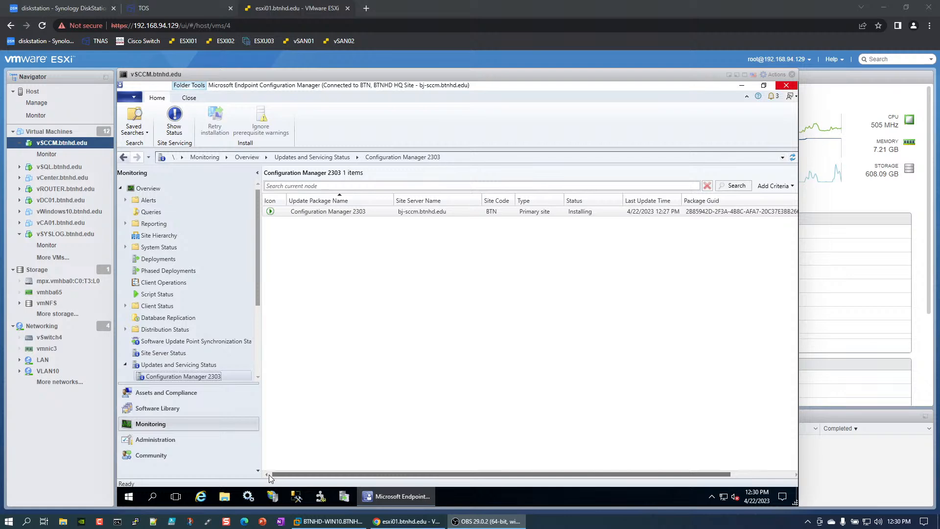
pyautogui.click(213, 439)
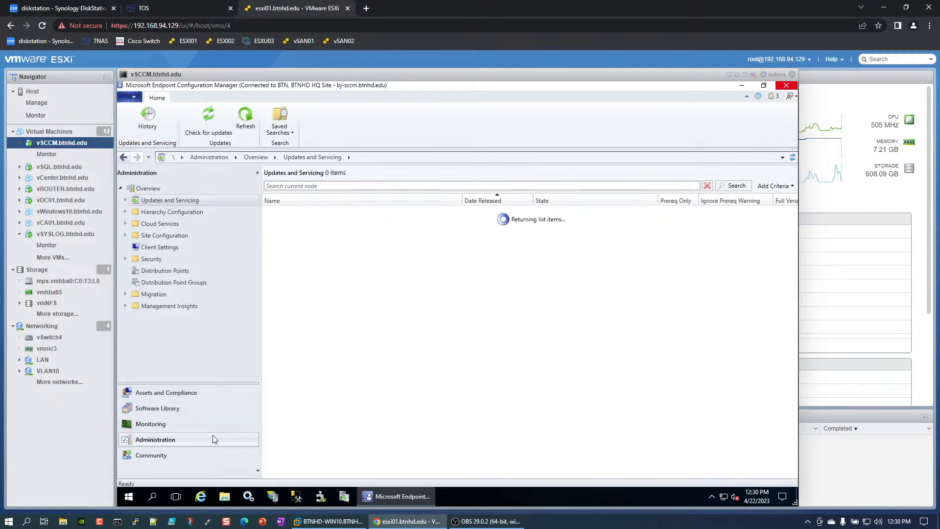
pyautogui.click(350, 232)
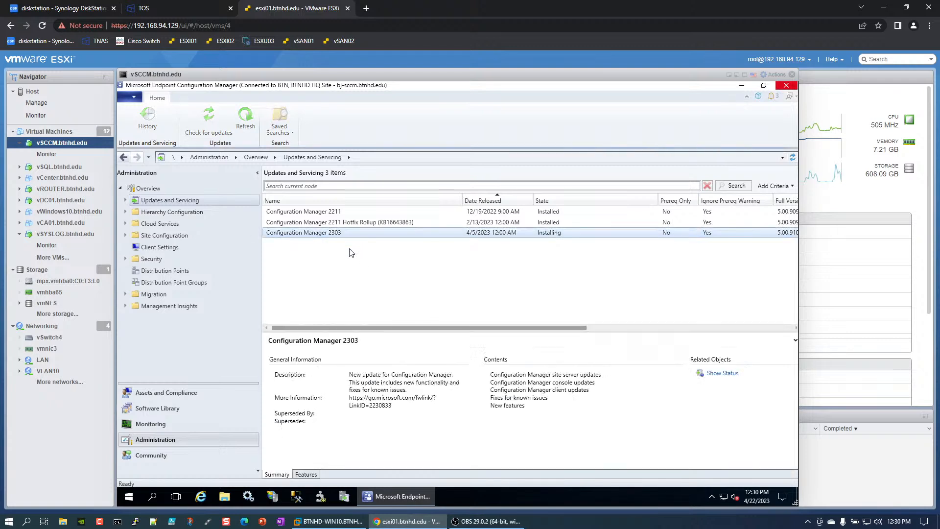
# Refresh the Updates and Servicing list, then show the detailed status of Configuration Manager 2303 from the Monitoring workspace
pyautogui.click(247, 132)
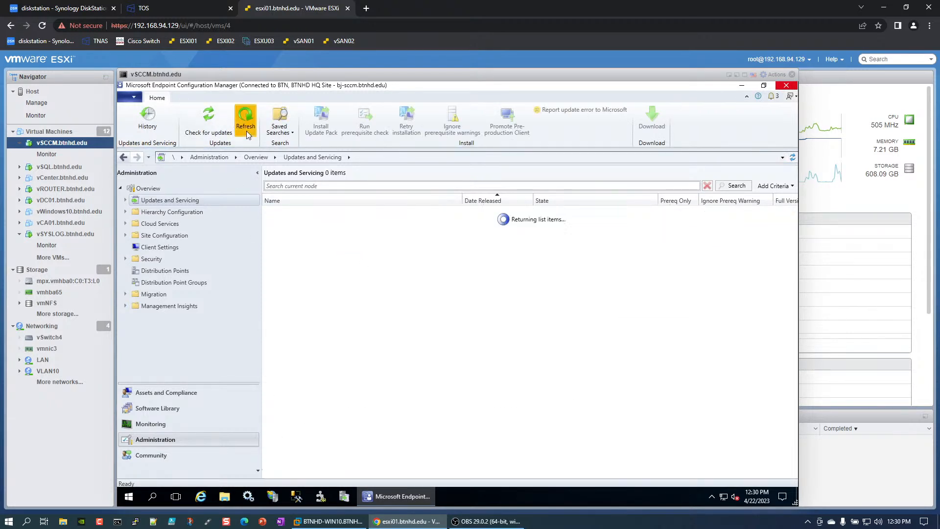
pyautogui.click(325, 233)
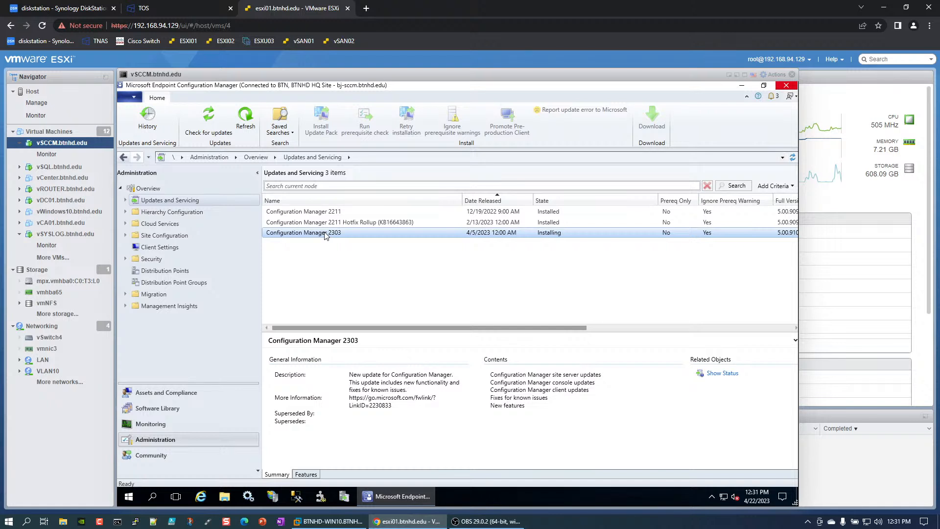
pyautogui.click(164, 430)
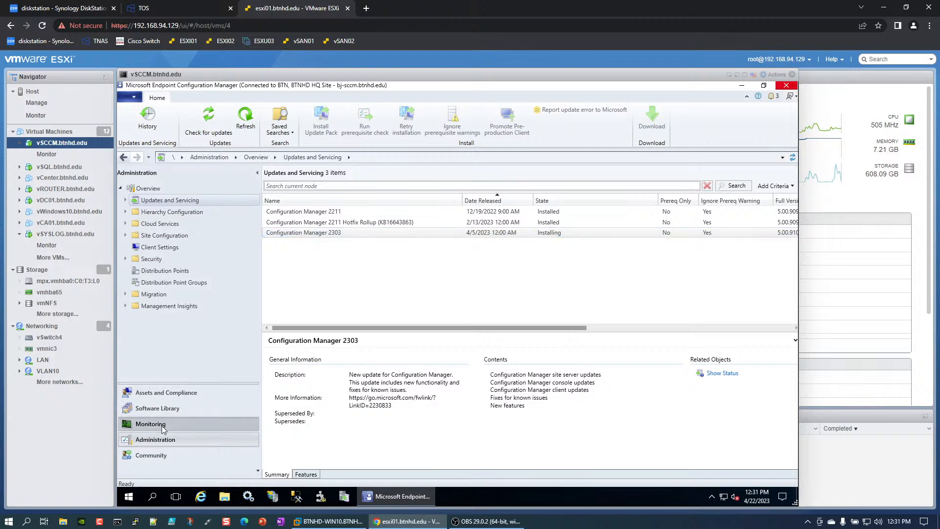
pyautogui.click(336, 216)
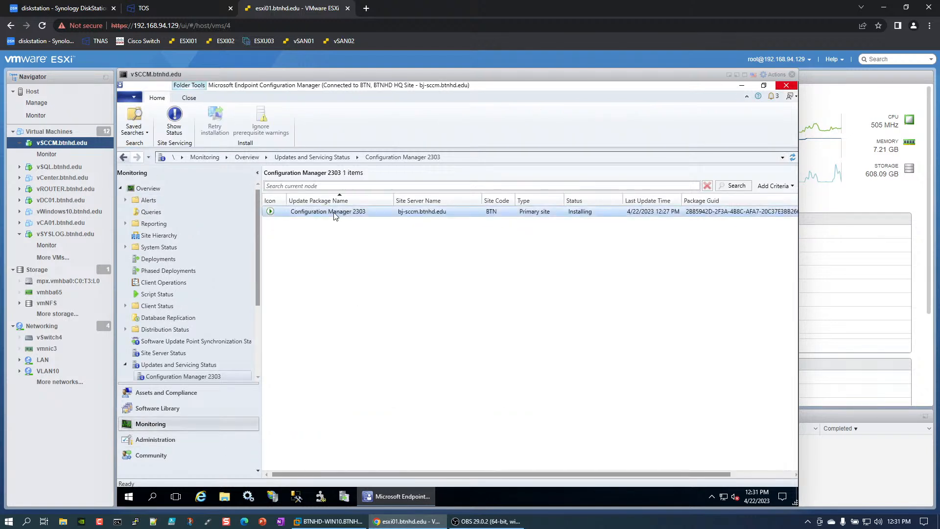
pyautogui.rightClick(335, 216)
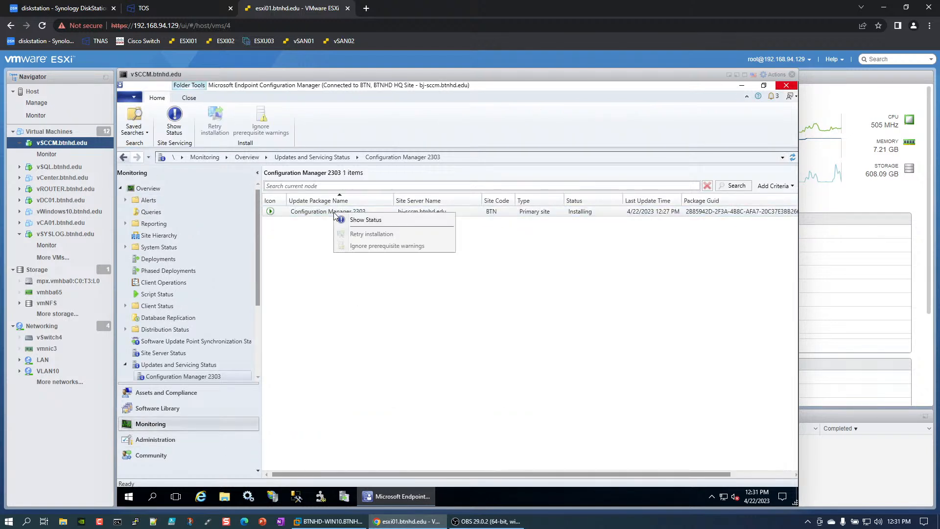
pyautogui.click(373, 222)
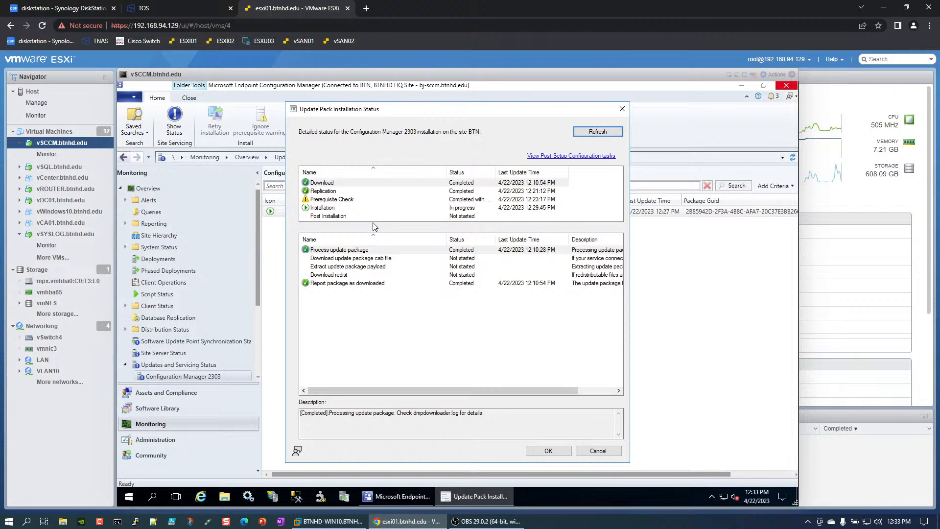
# Refresh the update pack status and inspect the Upgrade ConfigMgr database task of the Installation phase
pyautogui.click(597, 132)
pyautogui.click(328, 210)
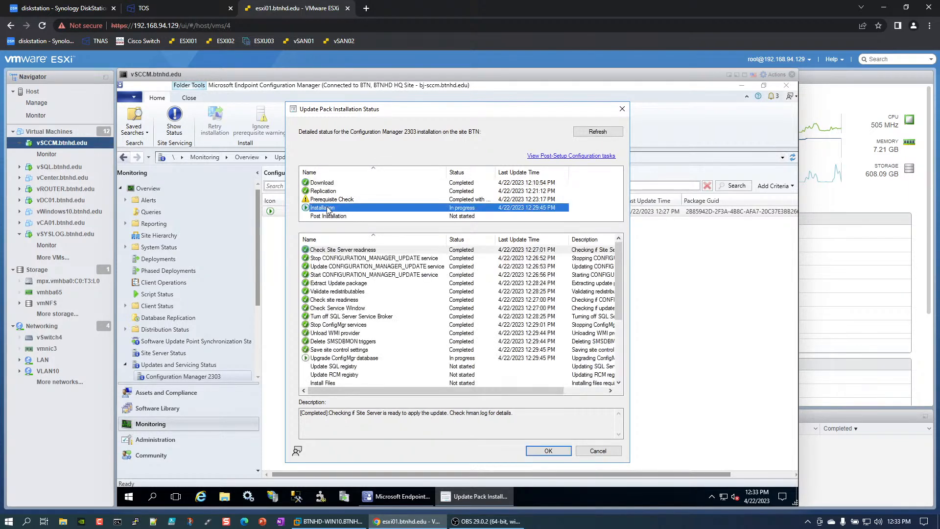
pyautogui.scroll(-1, 378, 303)
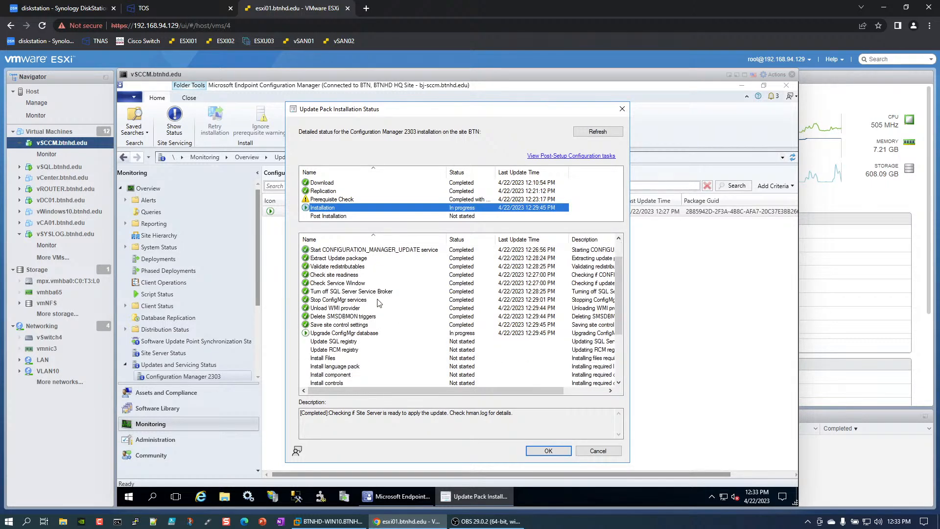
pyautogui.click(347, 335)
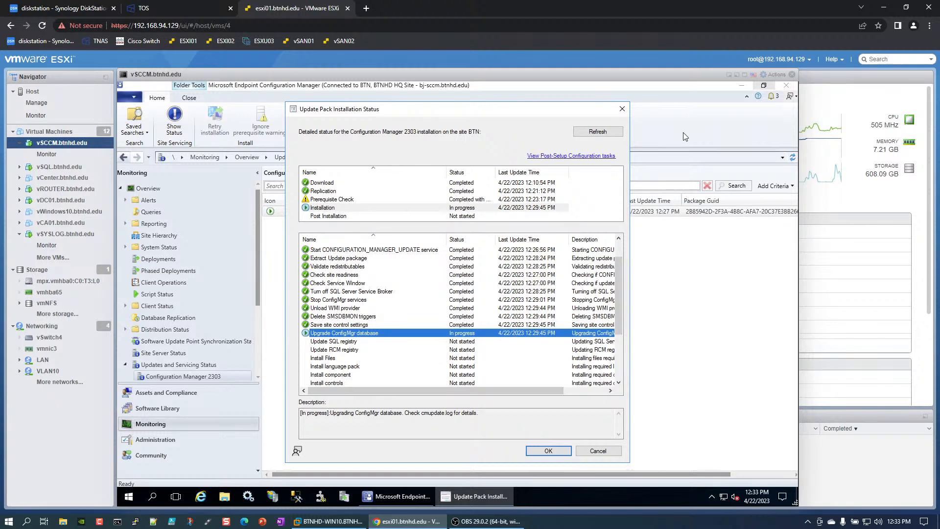
# Leave the vSCCM console, look at the SQL Server databases in the vSQL virtual machine's console and close it
pyautogui.click(792, 76)
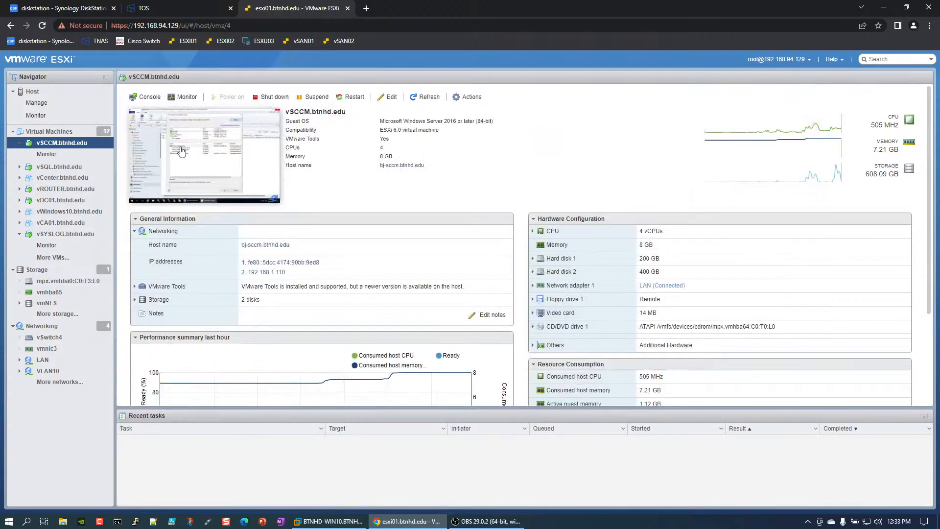
pyautogui.click(59, 167)
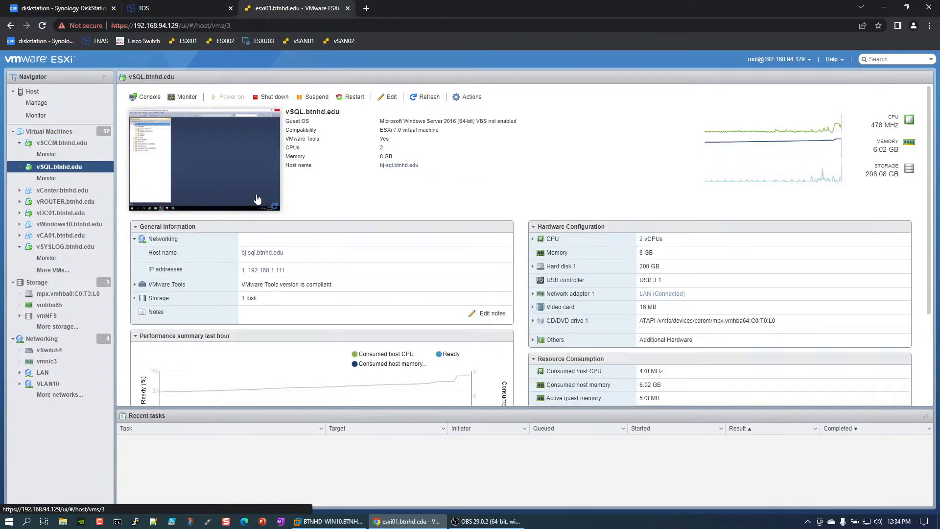
pyautogui.click(230, 174)
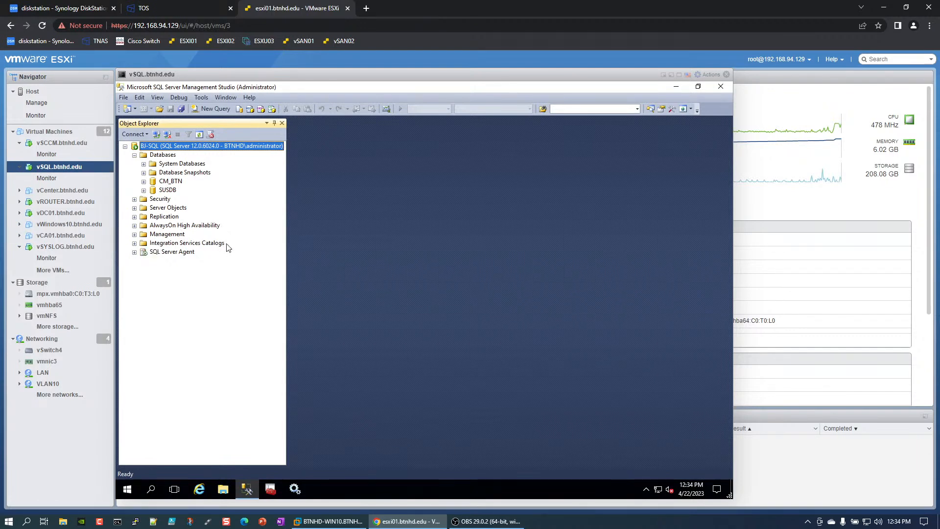
pyautogui.moveTo(483, 80)
pyautogui.mouseDown()
pyautogui.moveTo(712, 71)
pyautogui.moveTo(753, 268)
pyautogui.moveTo(761, 235)
pyautogui.moveTo(375, 454)
pyautogui.moveTo(356, 368)
pyautogui.moveTo(528, 269)
pyautogui.moveTo(516, 151)
pyautogui.moveTo(476, 75)
pyautogui.mouseUp()
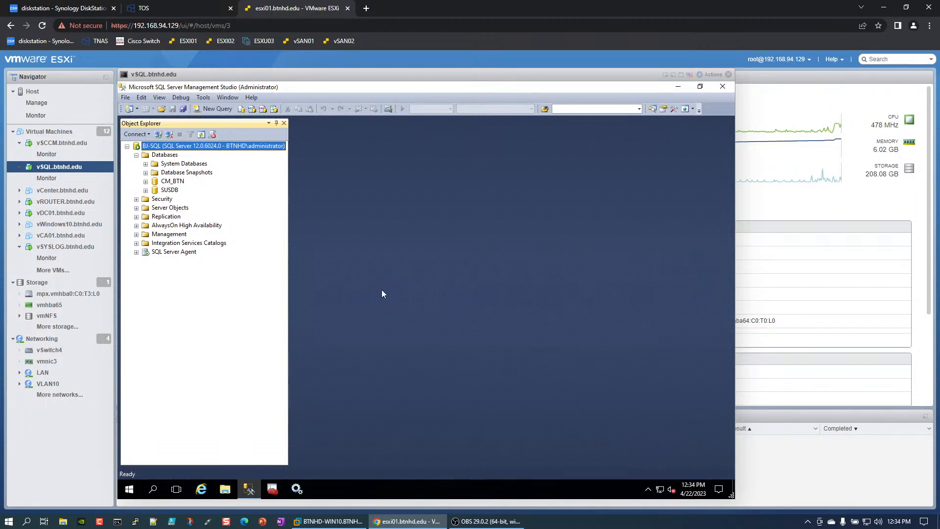
pyautogui.click(729, 74)
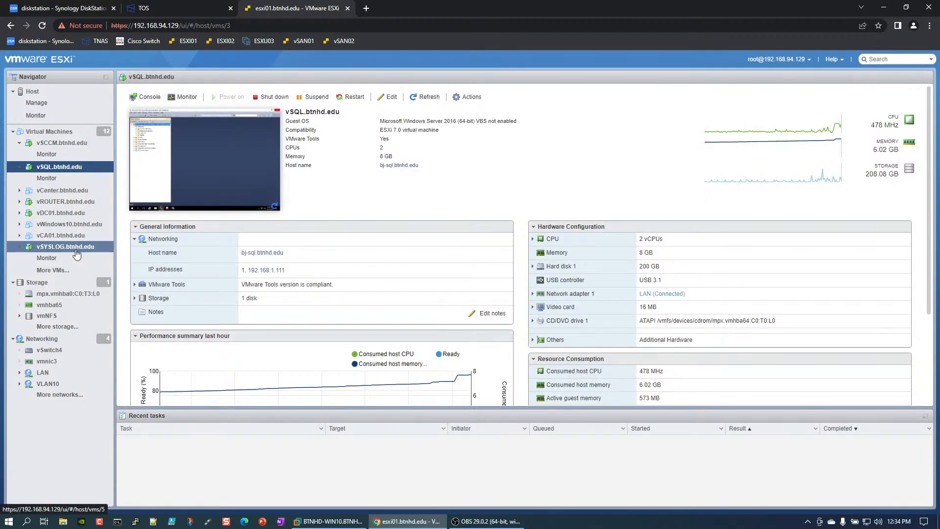
# Reopen the vSCCM virtual machine's console, refresh the installation status and review the tasks from Upgrade ConfigMgr database onward
pyautogui.click(70, 144)
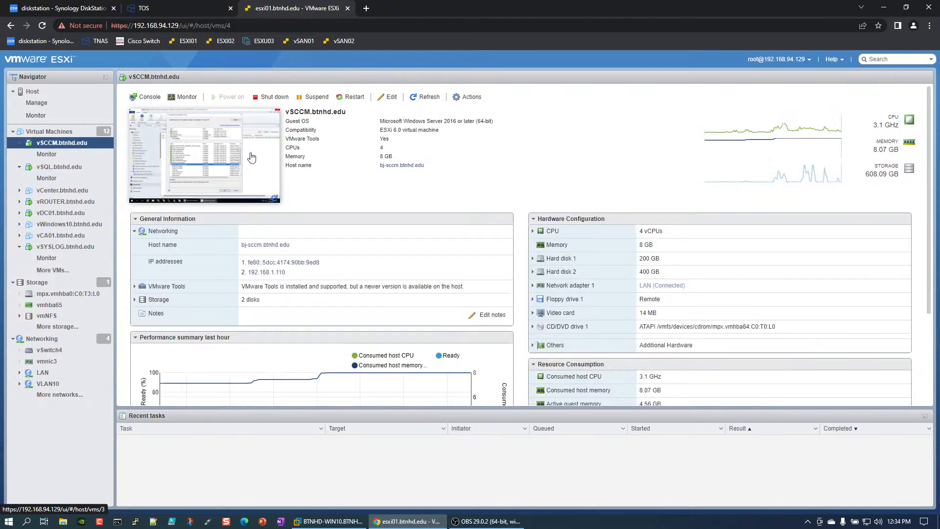
pyautogui.click(234, 158)
pyautogui.moveTo(287, 84); pyautogui.dragTo(277, 65)
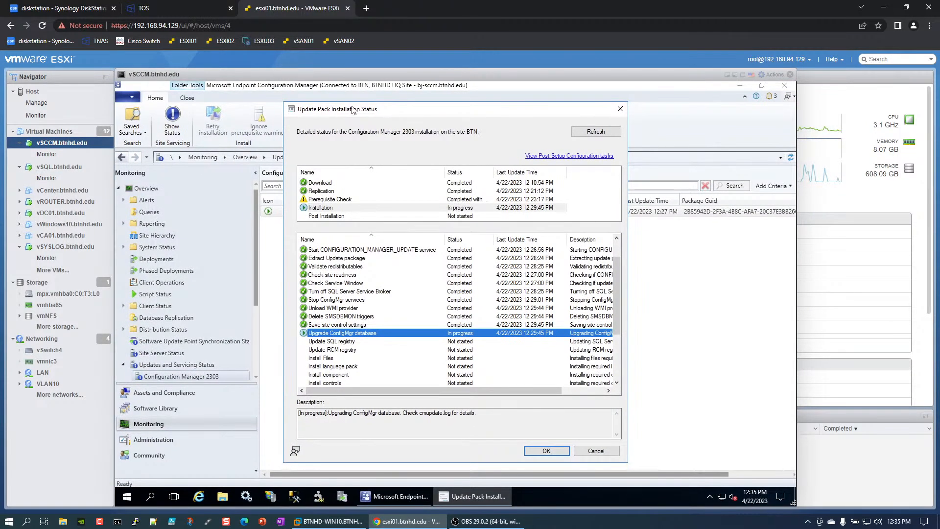
pyautogui.click(596, 131)
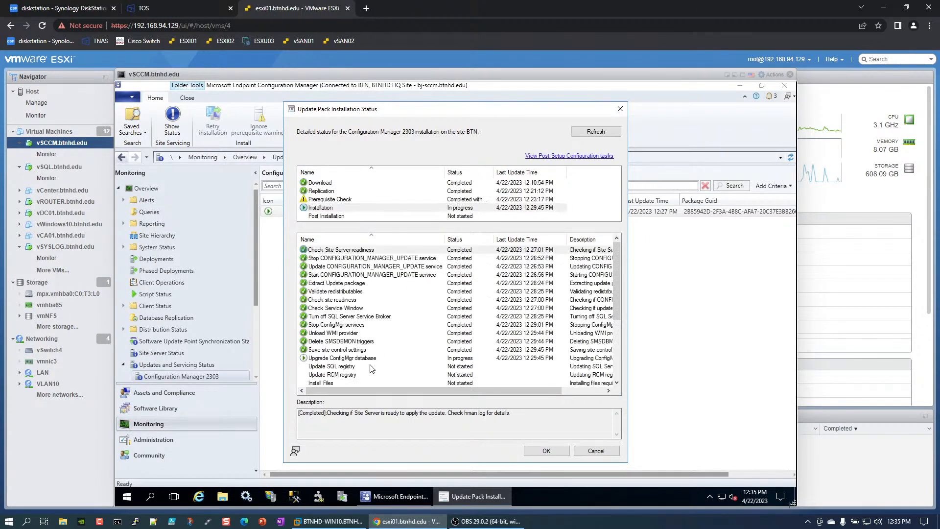
pyautogui.click(357, 359)
pyautogui.scroll(-4, 470, 371)
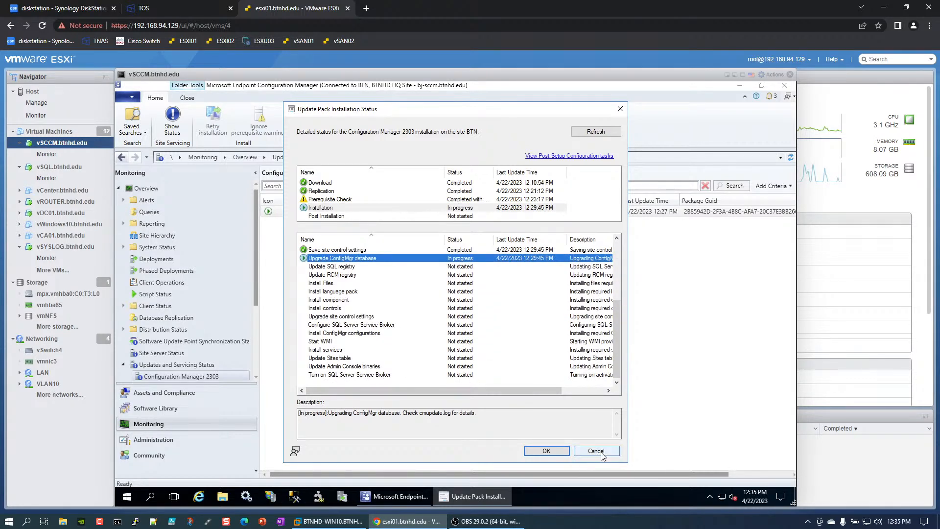
# Widen the Status column of the phase list and refresh the status to recheck the Upgrade ConfigMgr database task
pyautogui.click(597, 132)
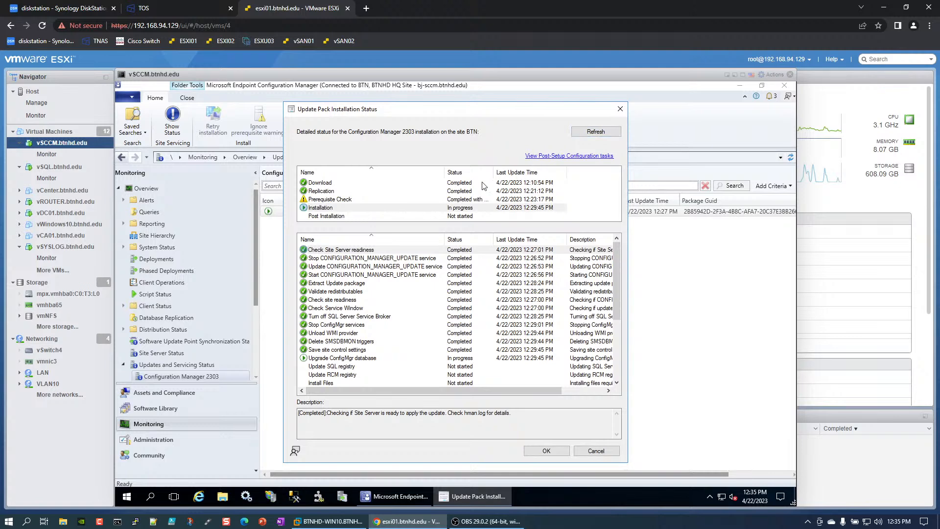
pyautogui.moveTo(493, 173); pyautogui.dragTo(500, 172)
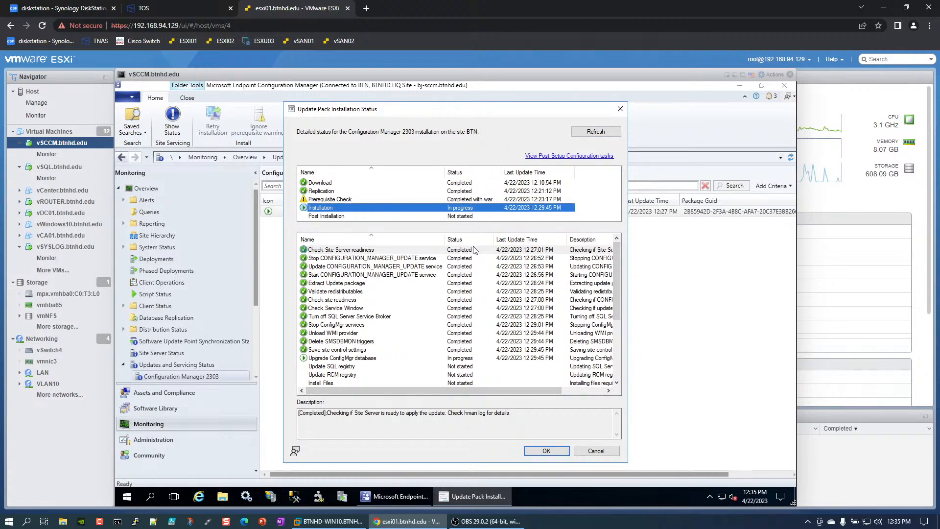
pyautogui.hotkey('alt', 'Tab')
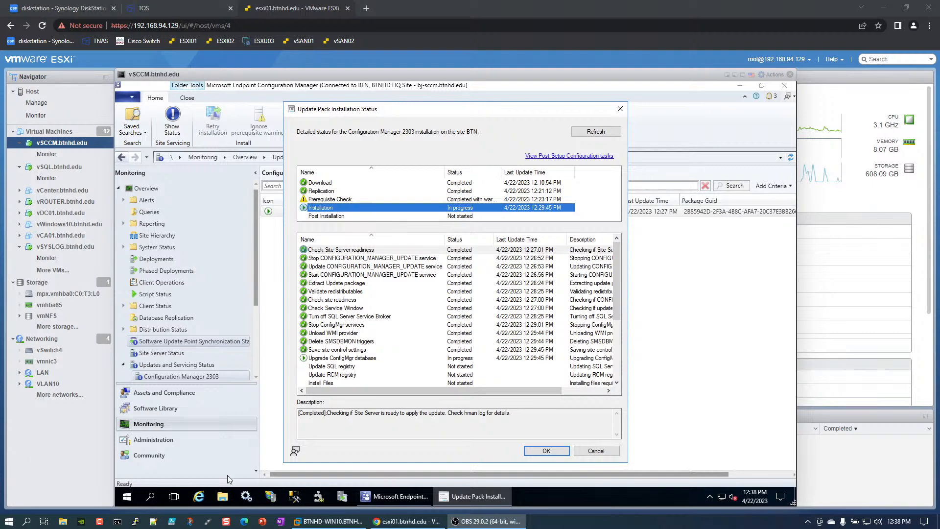
pyautogui.click(594, 133)
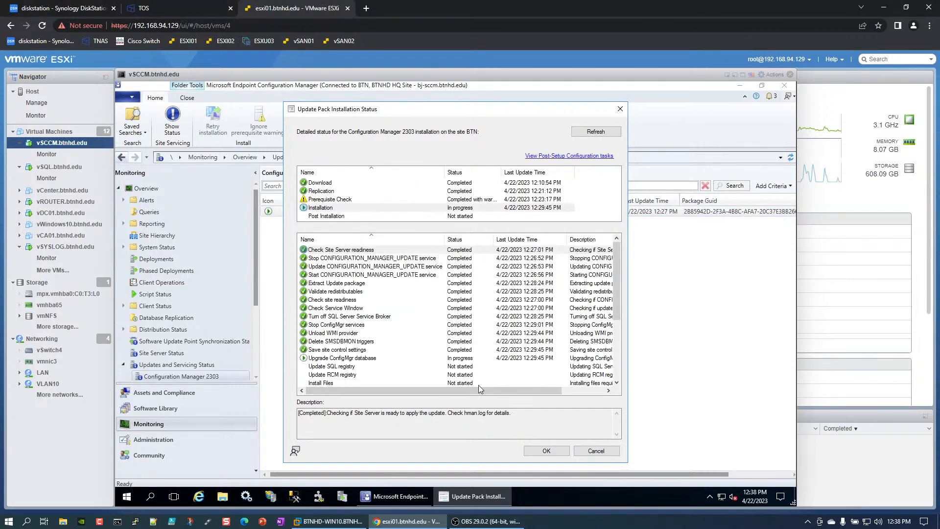
pyautogui.click(324, 358)
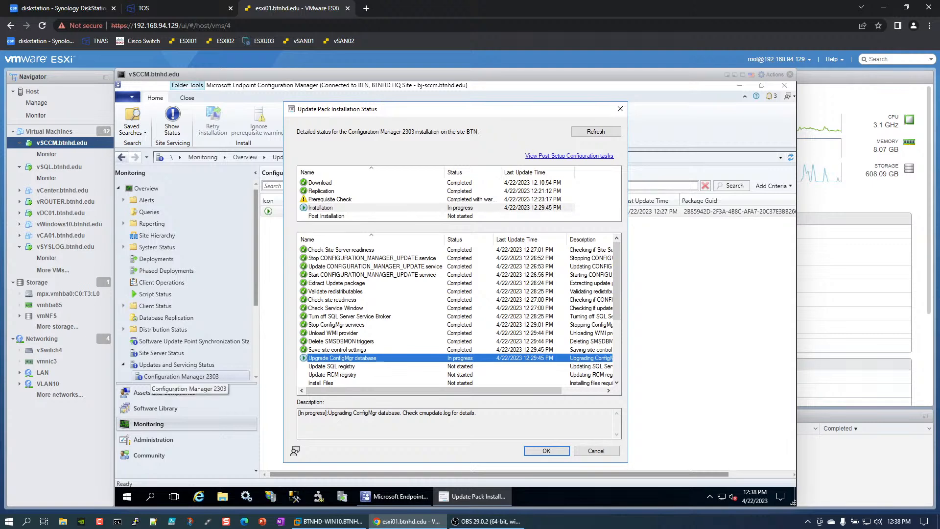
# Refresh the installation status again and check the Upgrade ConfigMgr database and Install Files tasks
pyautogui.hotkey('alt', 'Tab')
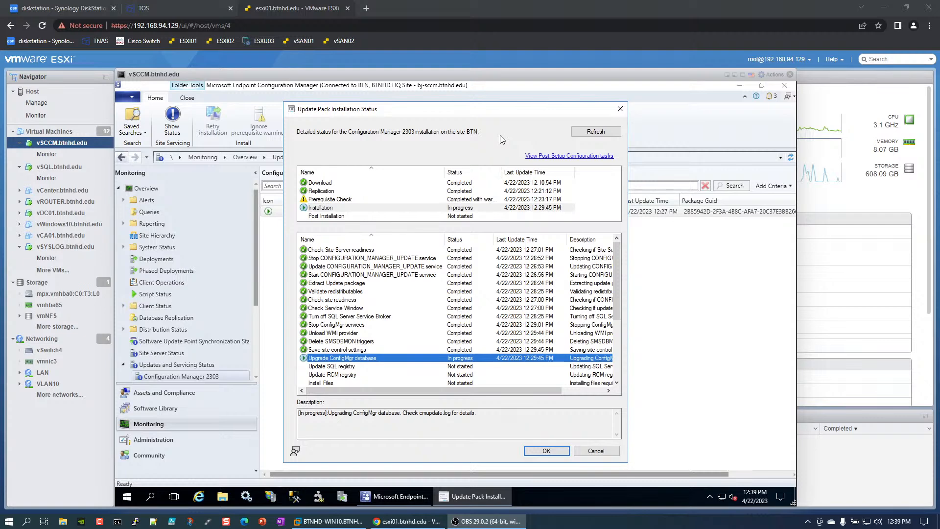
pyautogui.click(601, 131)
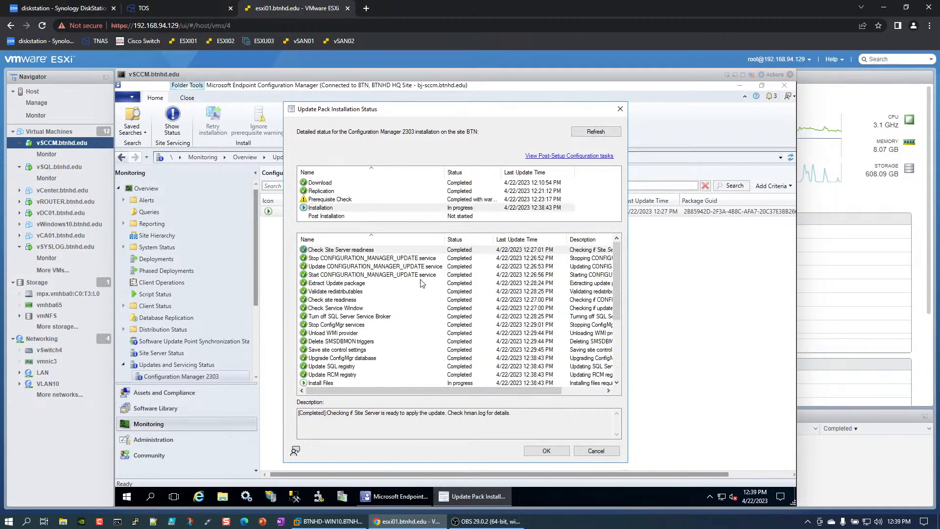
pyautogui.click(364, 308)
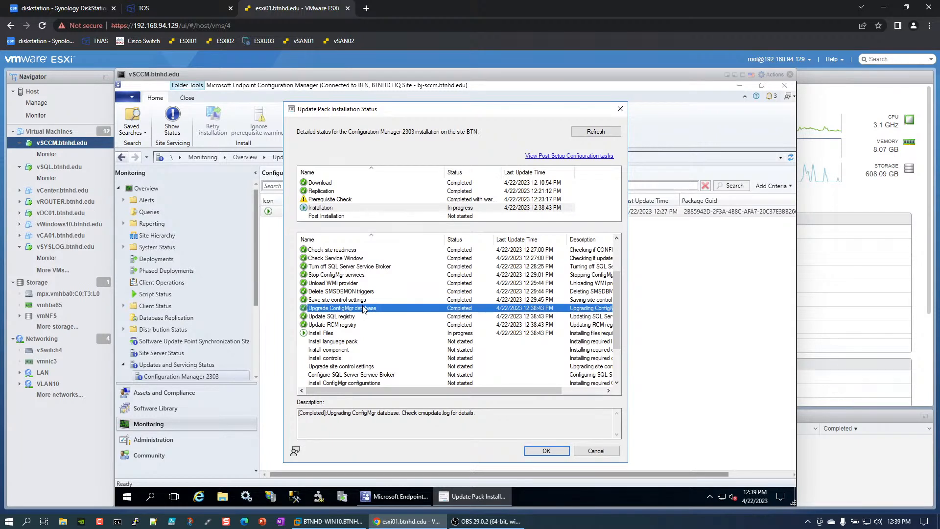
pyautogui.click(333, 334)
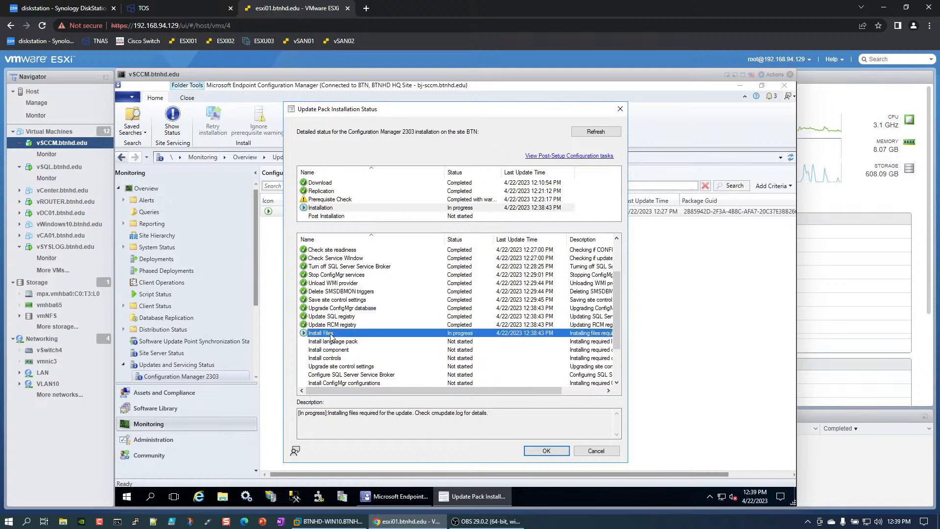
# Read the full descriptions of the Installation tasks to see which log file covers each one
pyautogui.moveTo(397, 392); pyautogui.dragTo(541, 388)
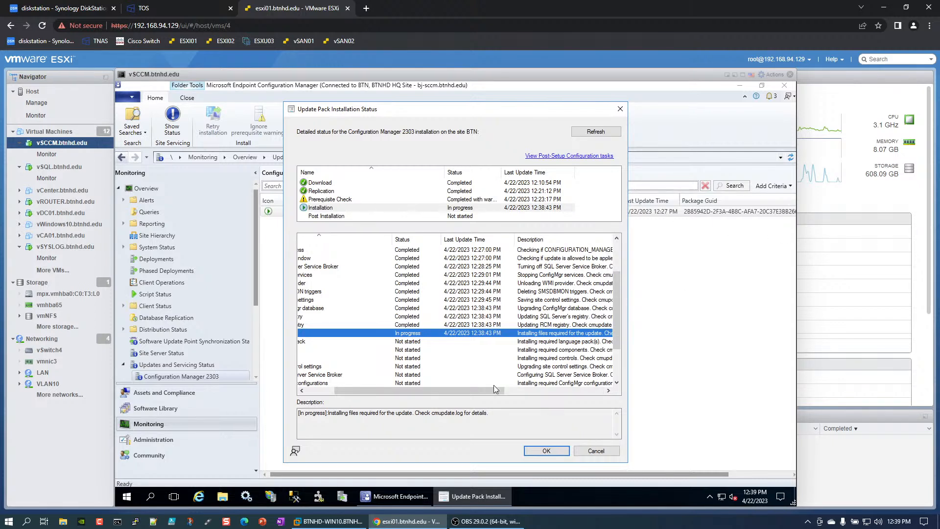
pyautogui.moveTo(492, 391); pyautogui.dragTo(553, 386)
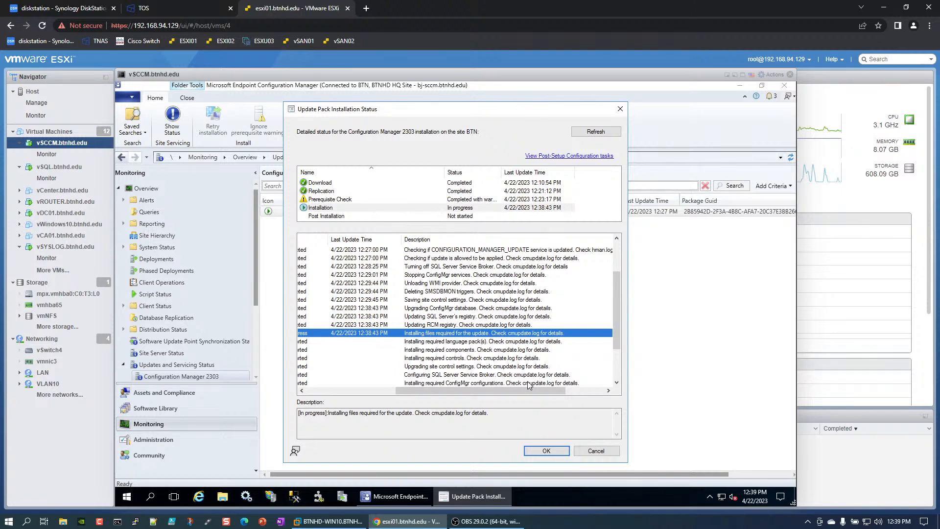
pyautogui.click(371, 390)
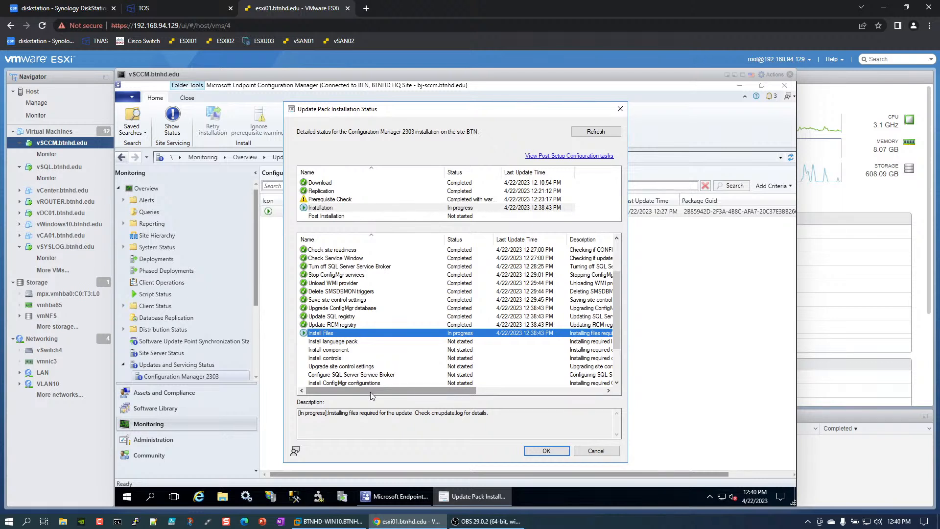
pyautogui.moveTo(371, 391); pyautogui.dragTo(470, 387)
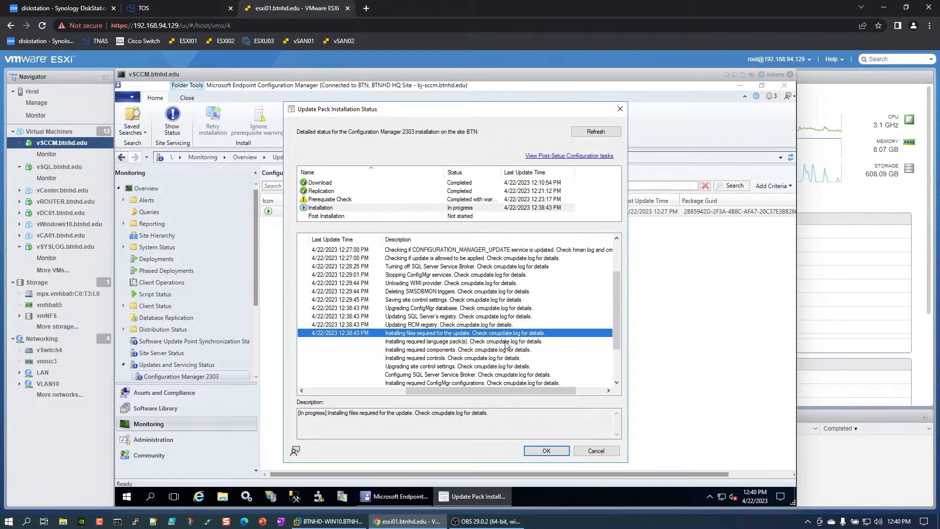
pyautogui.click(358, 388)
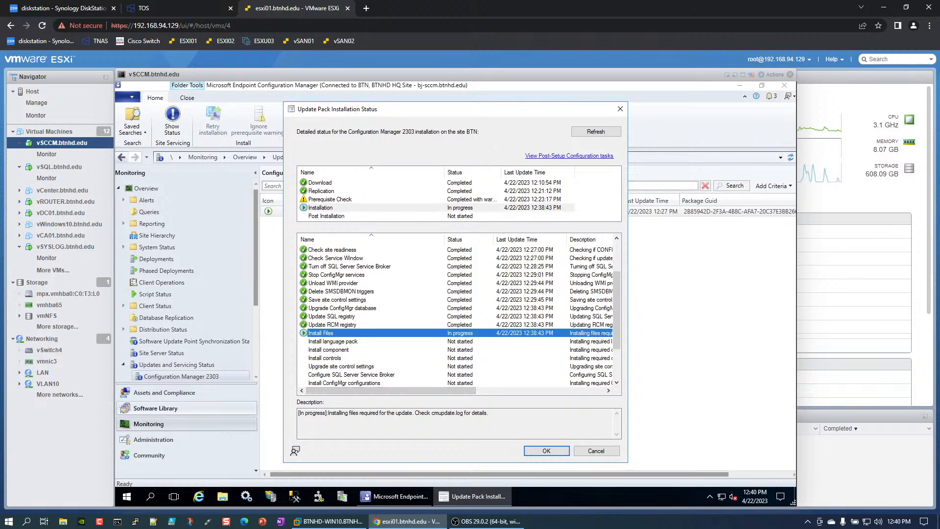
# Refresh the installation status and inspect the Install language pack task
pyautogui.hotkey('alt', 'Tab')
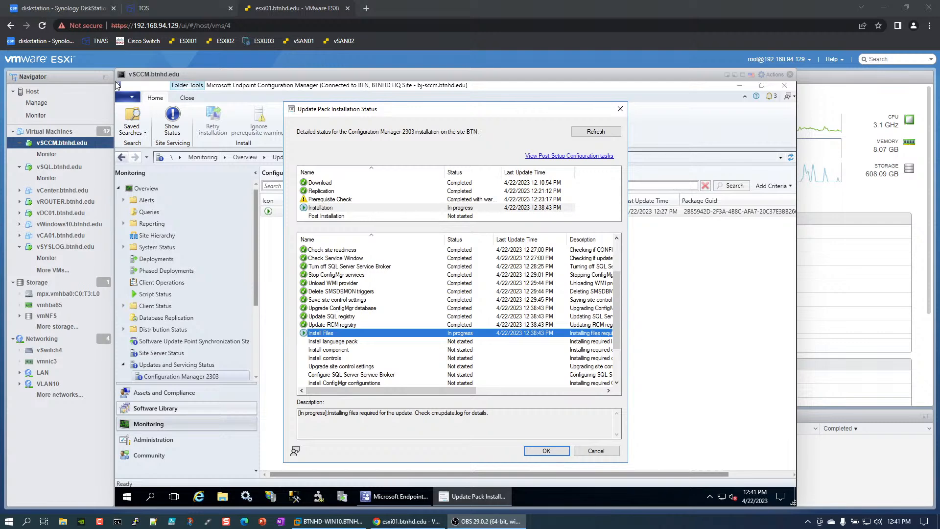
pyautogui.click(587, 133)
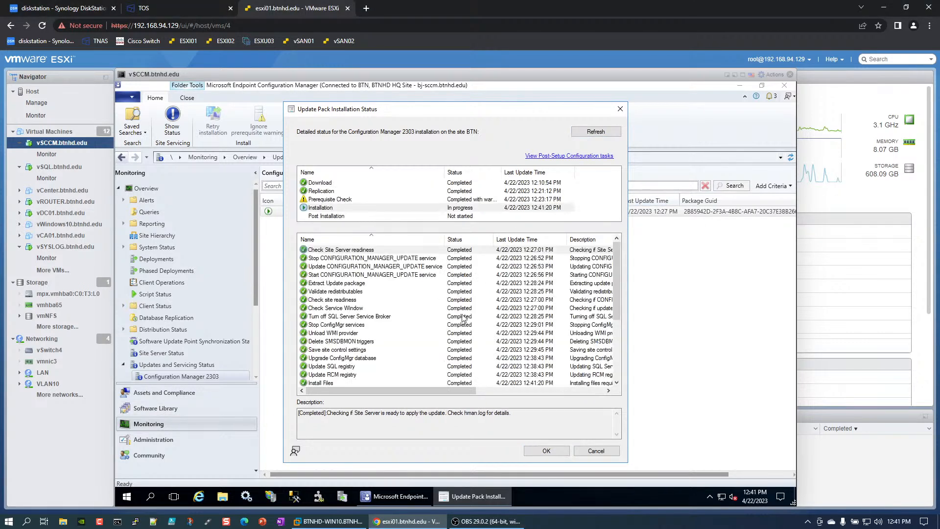
pyautogui.scroll(-3, 424, 323)
pyautogui.click(346, 292)
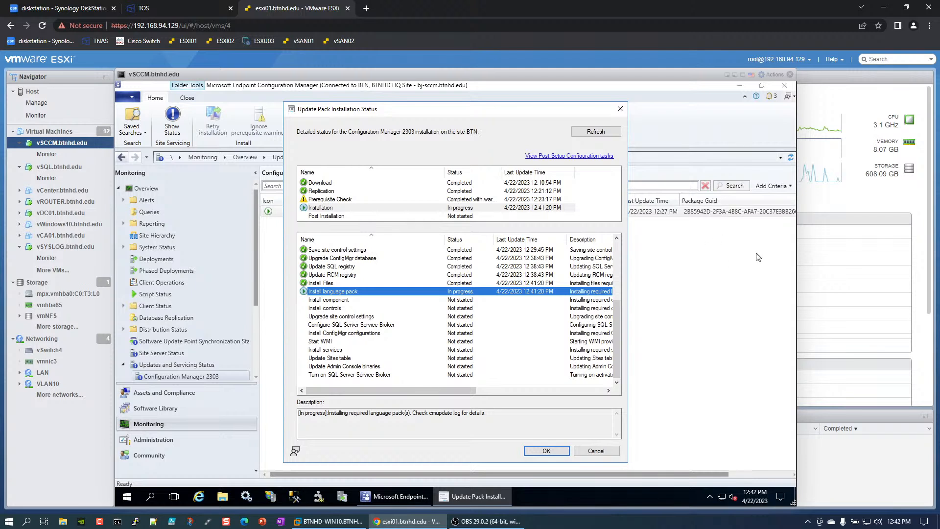
# Try to refresh the installation status twice, dismiss the SMS Provider error and close the status window
pyautogui.click(593, 133)
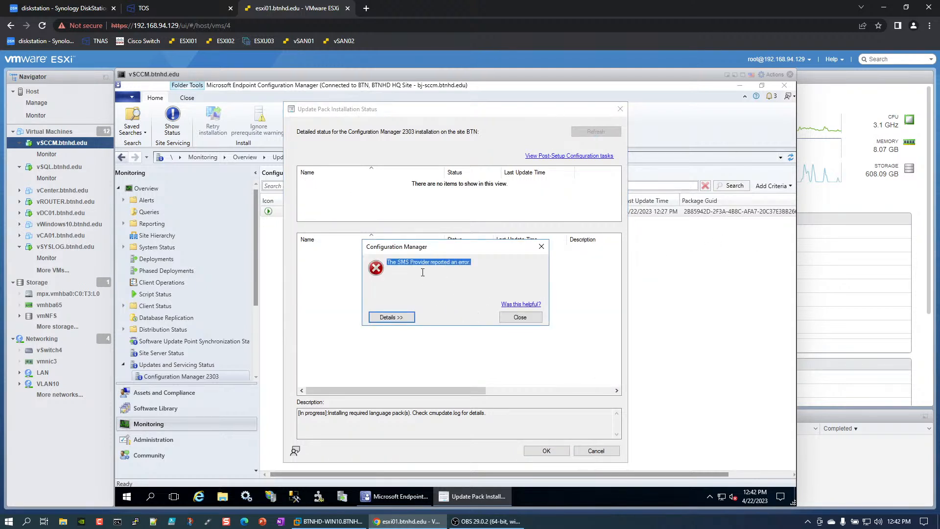
pyautogui.click(519, 317)
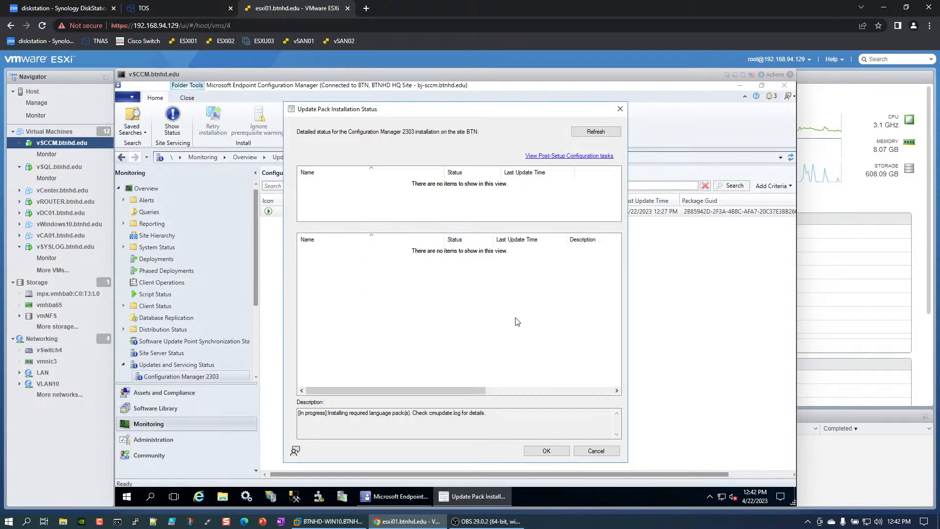
pyautogui.click(596, 132)
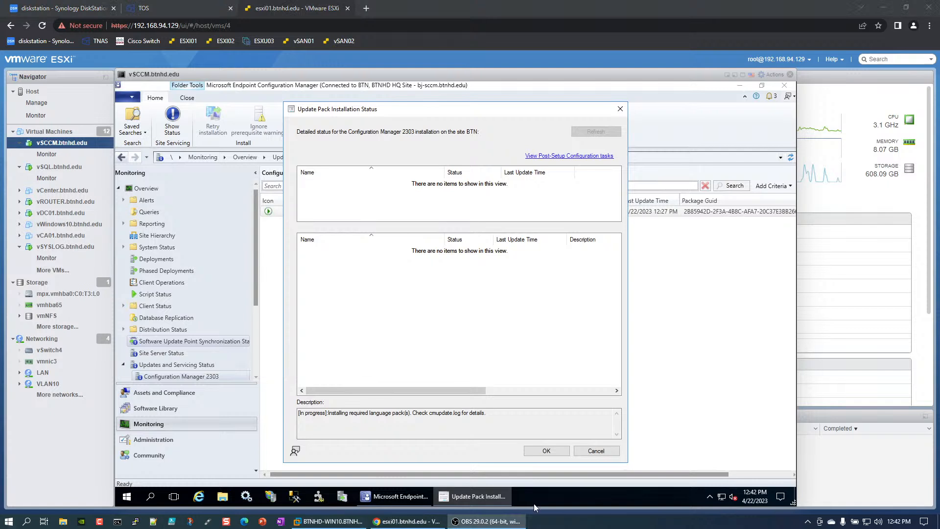
pyautogui.click(595, 452)
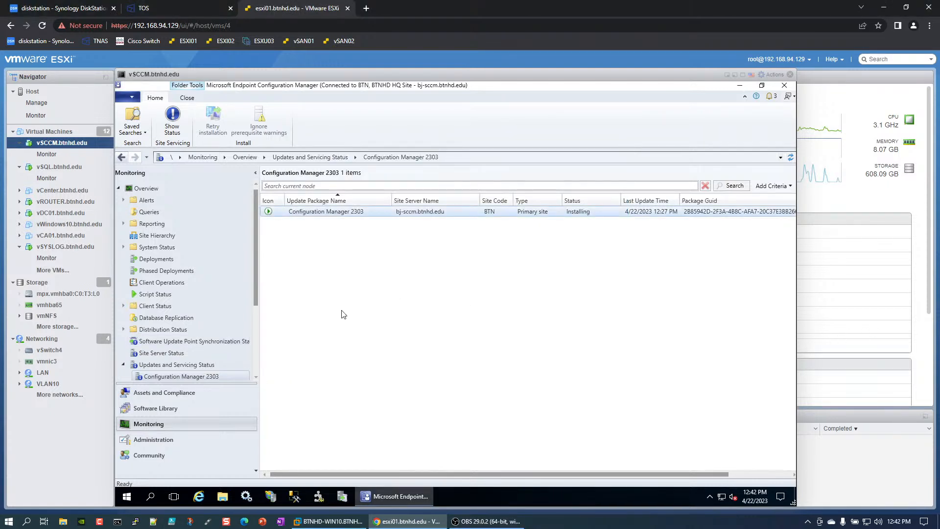
# Refresh the Updates and Servicing list in the Administration workspace and check the Configuration Manager 2303 entry
pyautogui.click(183, 445)
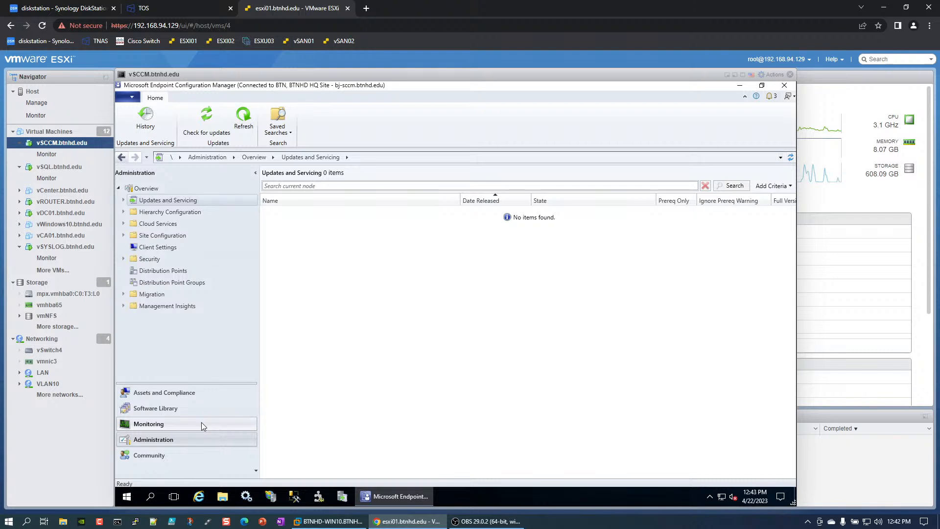
pyautogui.click(245, 124)
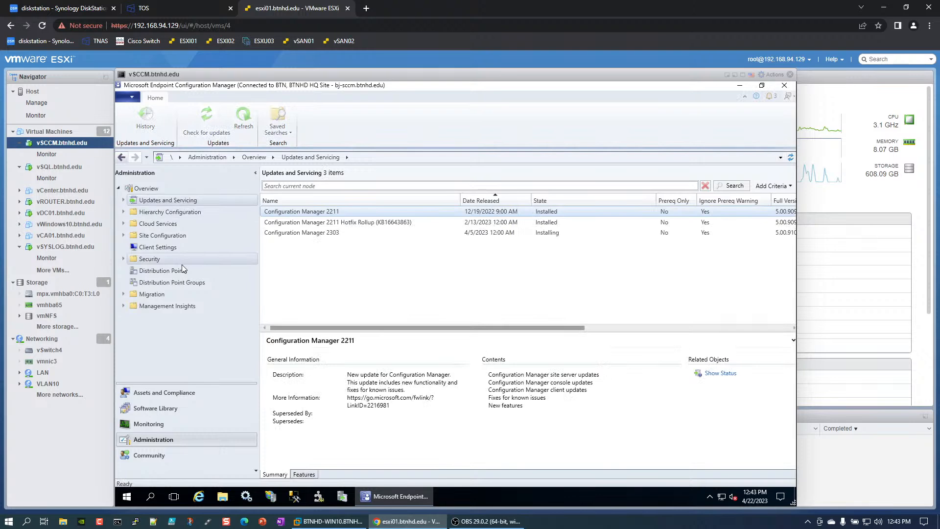
pyautogui.click(320, 233)
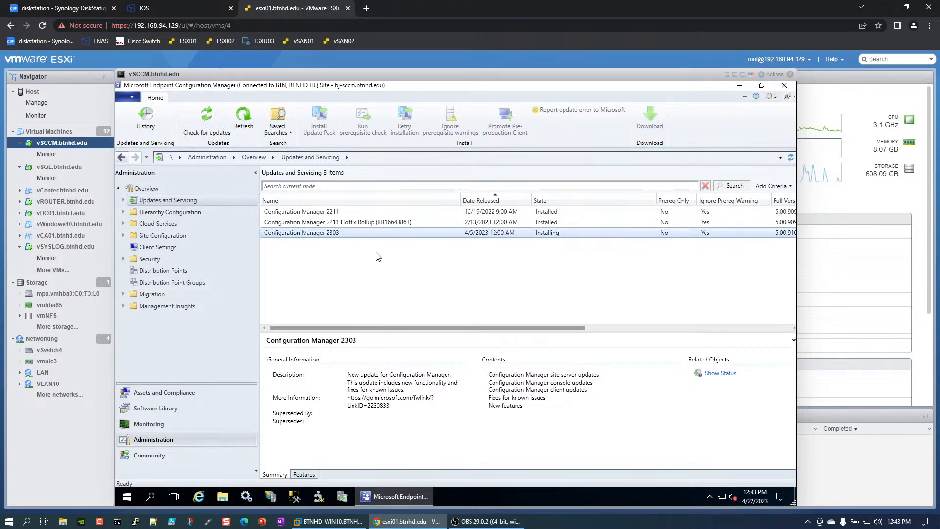
# Look up Configuration Manager 2303 in the Monitoring workspace and recheck its entry under Administration
pyautogui.click(183, 424)
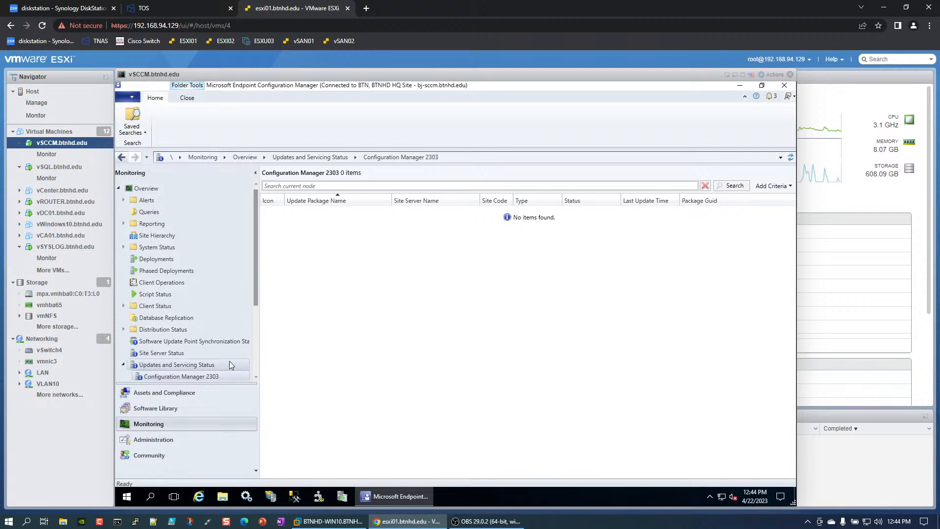
pyautogui.click(176, 436)
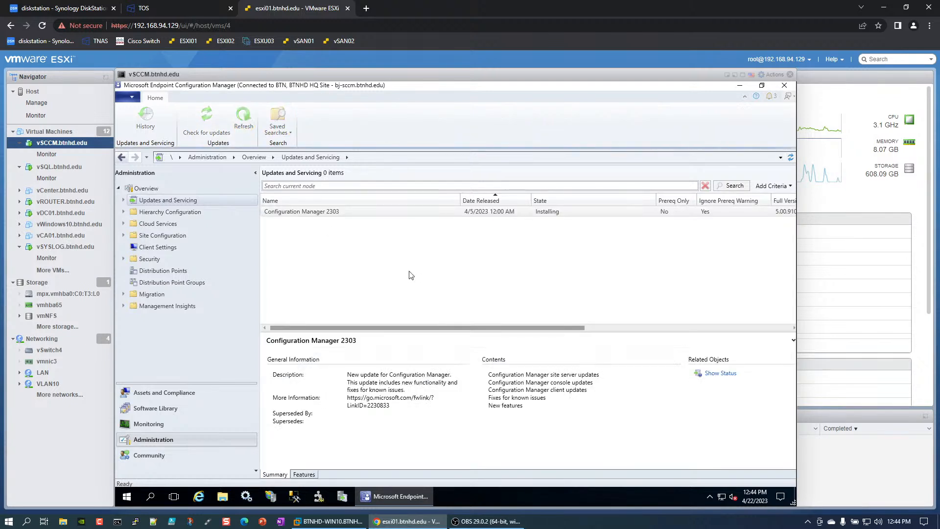
pyautogui.click(344, 213)
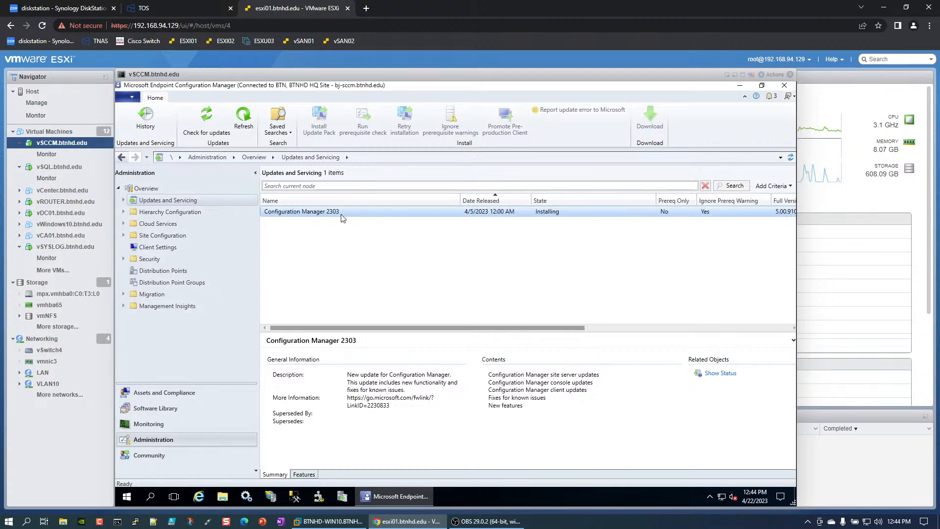
# Reopen the detailed installation status of Configuration Manager 2303 and inspect the Installation phase's Start WMI task
pyautogui.click(718, 377)
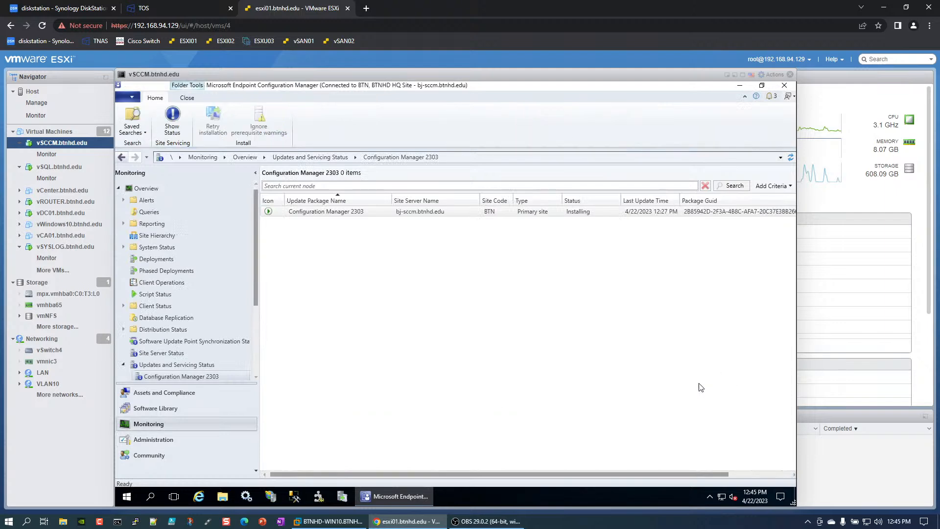
pyautogui.rightClick(362, 213)
pyautogui.click(389, 222)
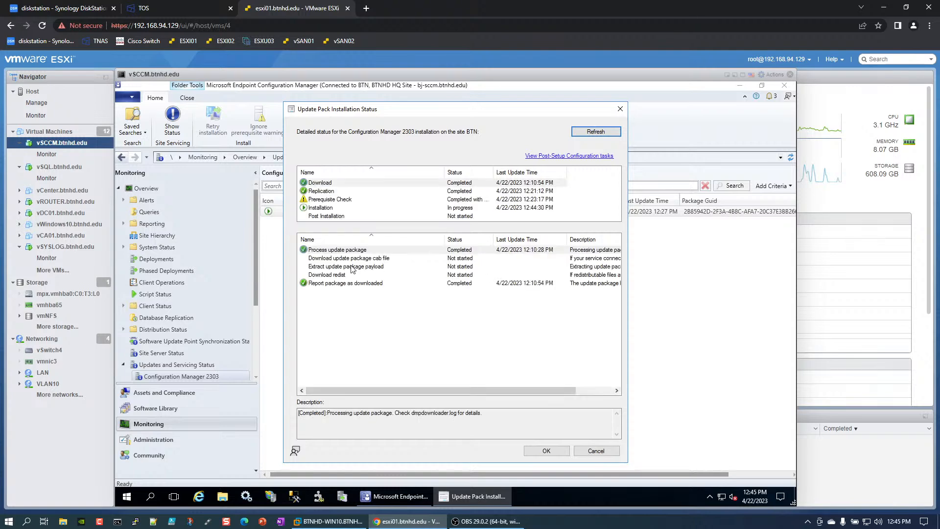
pyautogui.click(327, 210)
pyautogui.scroll(-4, 455, 314)
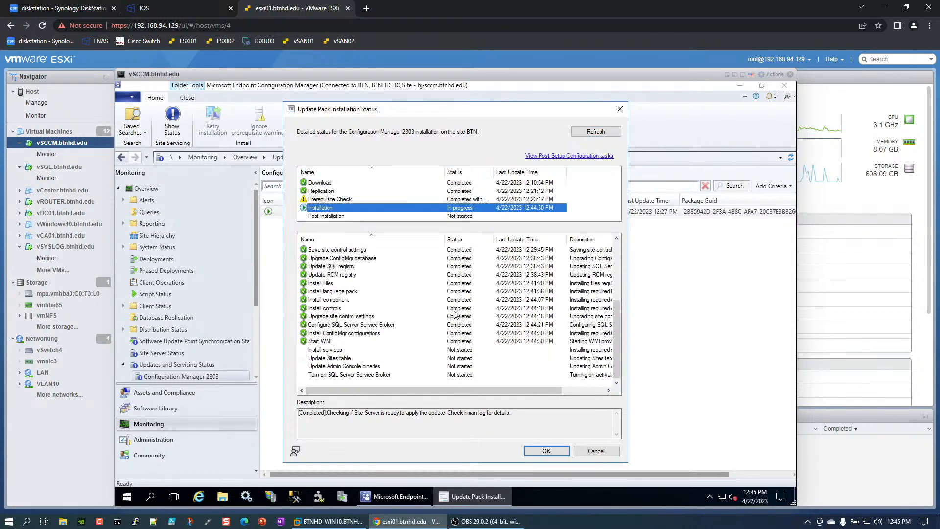
pyautogui.click(332, 342)
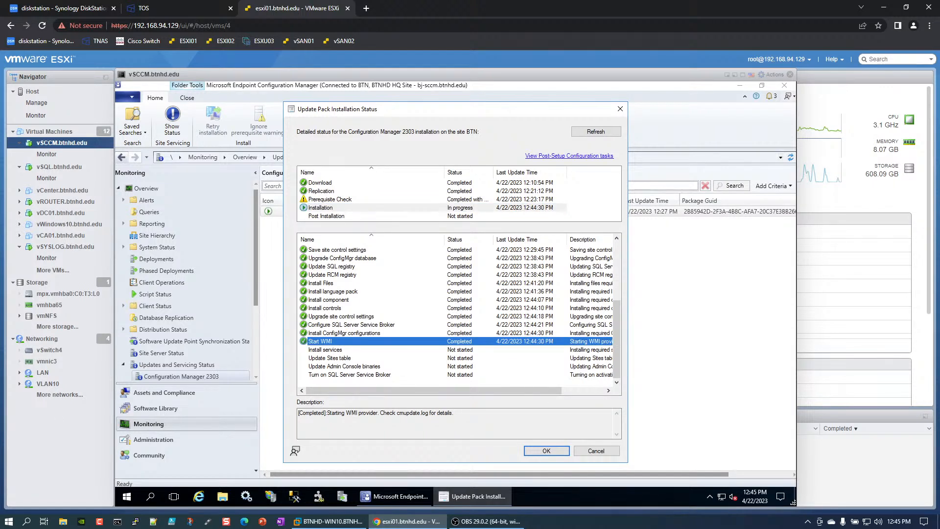
# Refresh the installation status and review the remaining tasks of the Installation phase
pyautogui.hotkey('alt', 'Tab')
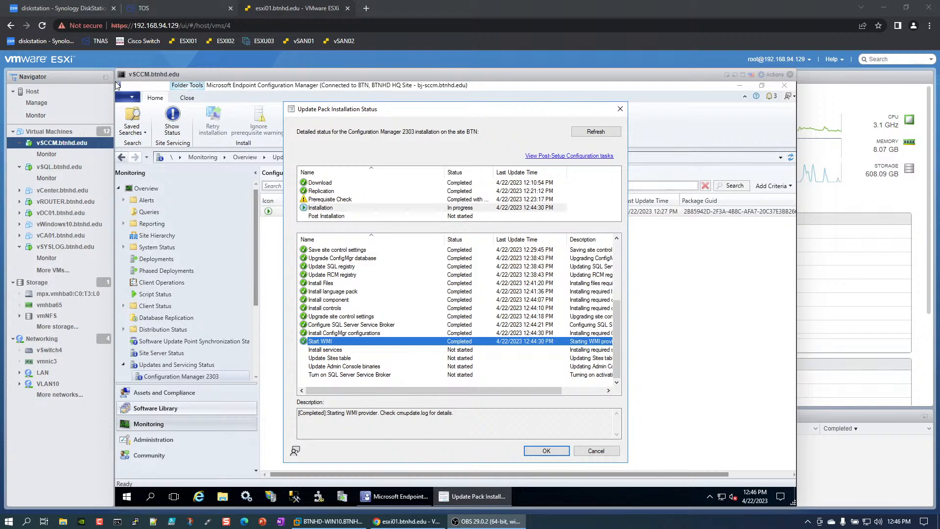
pyautogui.click(596, 132)
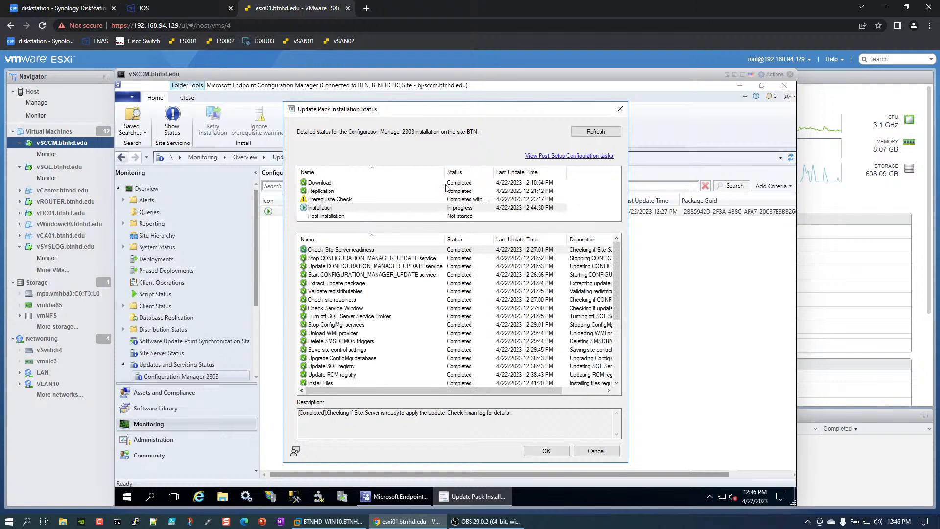
pyautogui.scroll(-4, 358, 304)
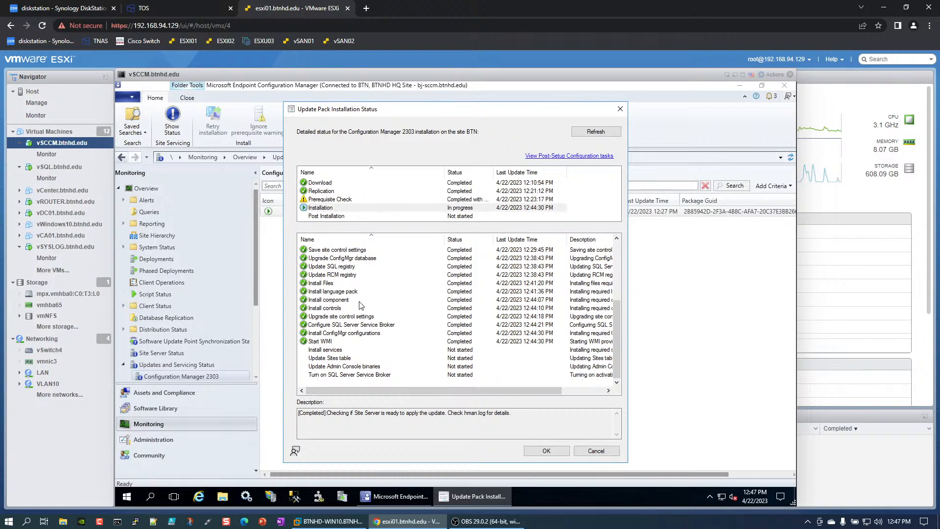
pyautogui.click(343, 209)
pyautogui.scroll(-5, 344, 290)
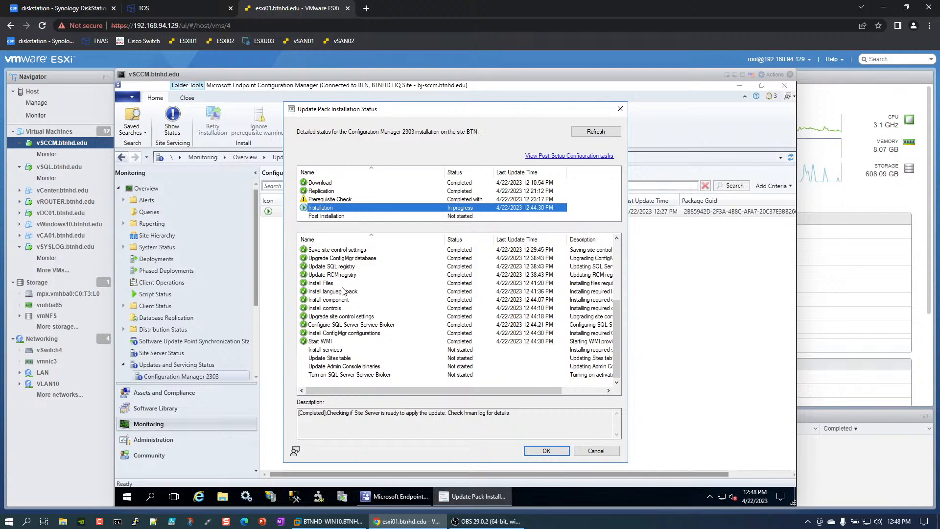
# Inspect the Start WMI and Install services tasks and refresh the status to follow their progress
pyautogui.click(330, 342)
pyautogui.click(334, 350)
pyautogui.click(335, 342)
pyautogui.click(608, 131)
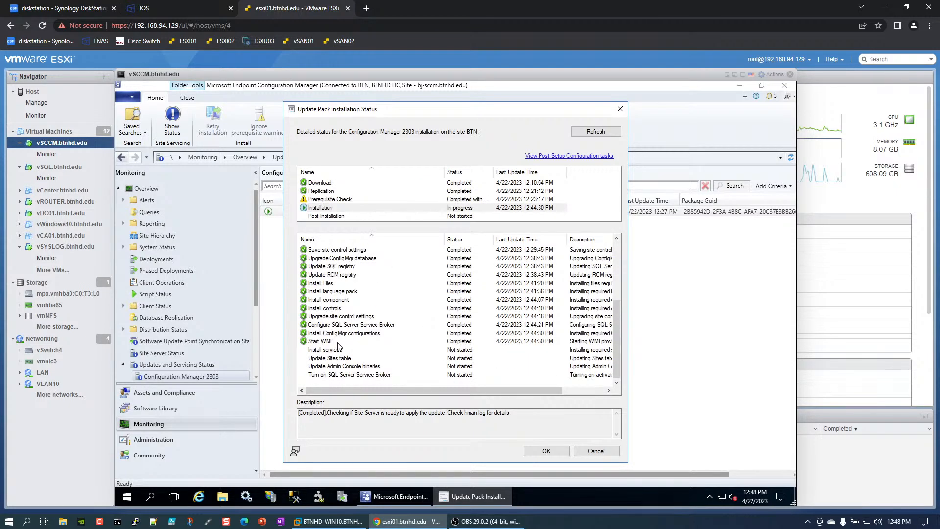
pyautogui.click(337, 344)
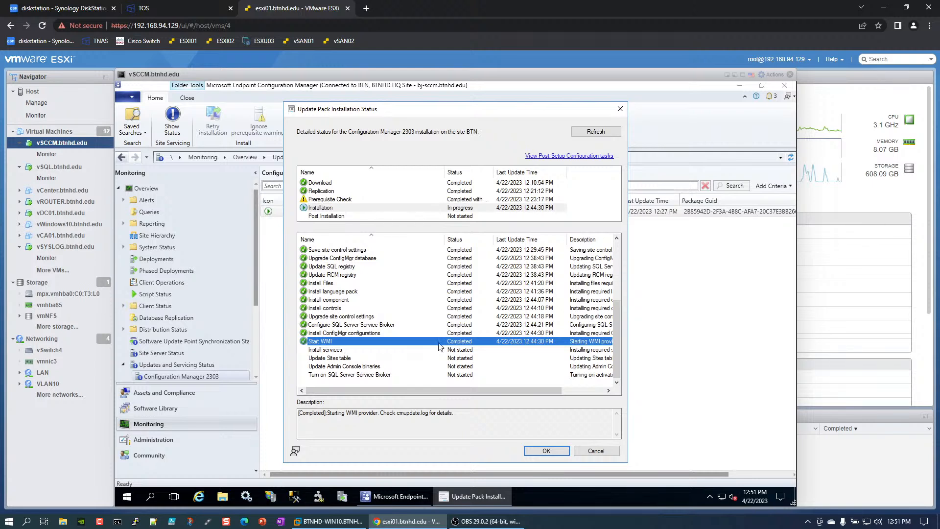
pyautogui.click(596, 133)
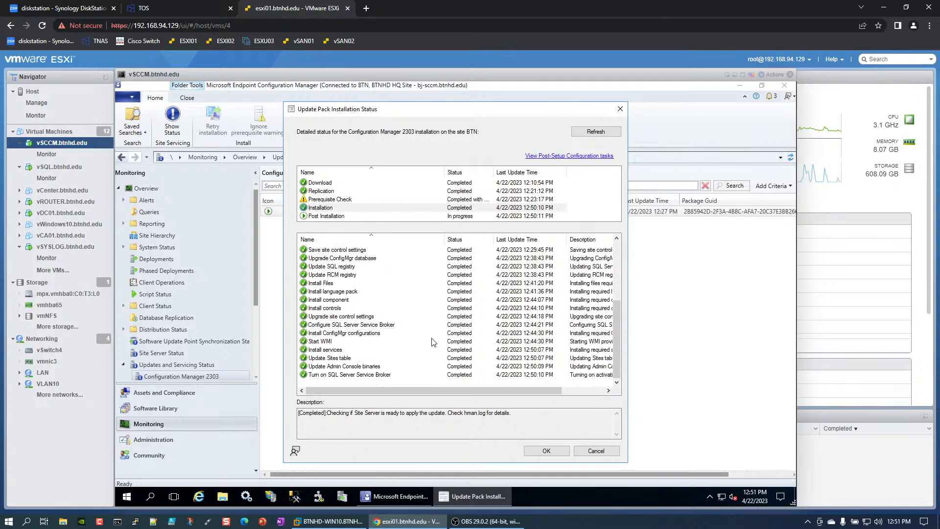
# Show the Post Installation tasks, refresh the status and inspect the SMS_HIERARCHY_MANAGER component task
pyautogui.click(330, 217)
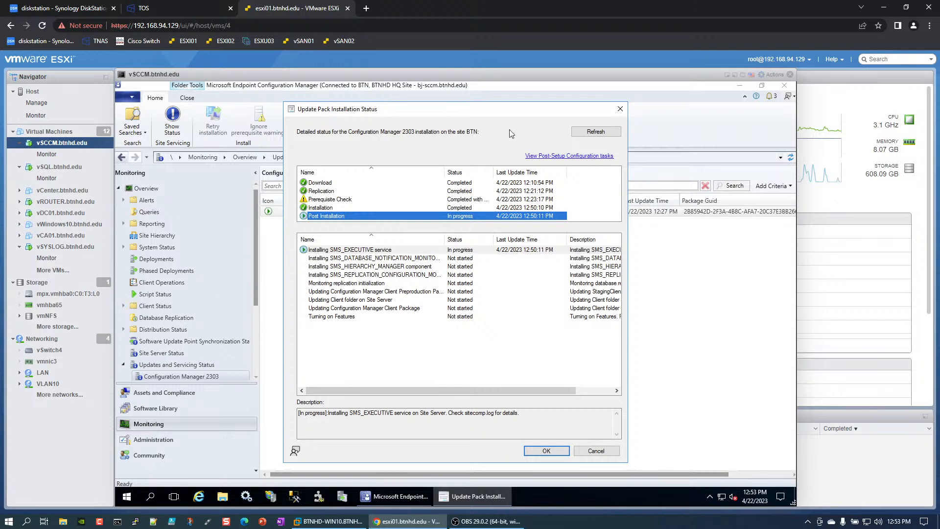
pyautogui.click(595, 134)
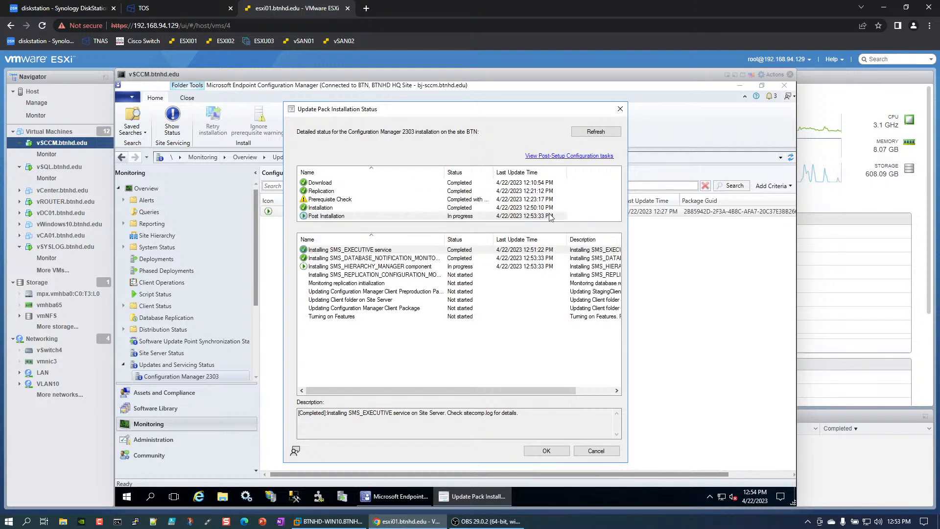
pyautogui.click(386, 269)
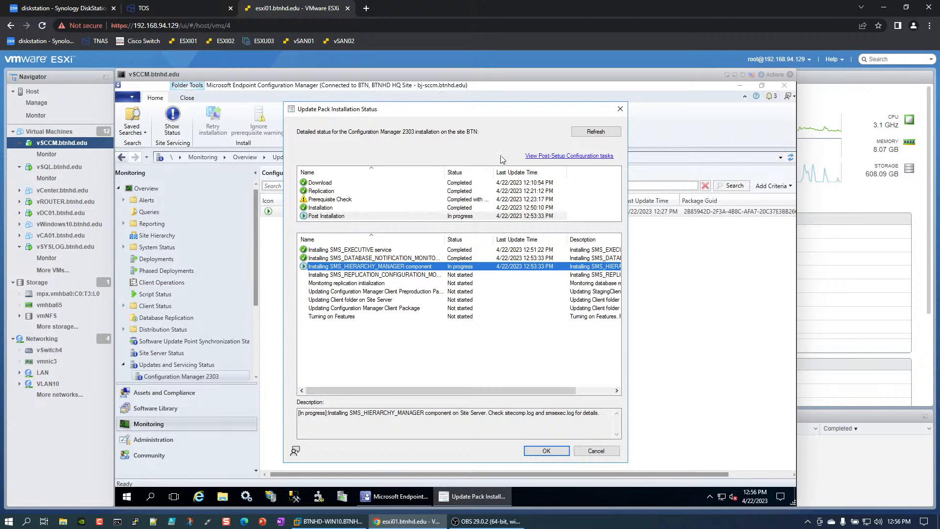
# Refresh the Post Installation status repeatedly and inspect the SMS_REPLICATION_CONFIGURATION_MONITOR component task
pyautogui.click(599, 132)
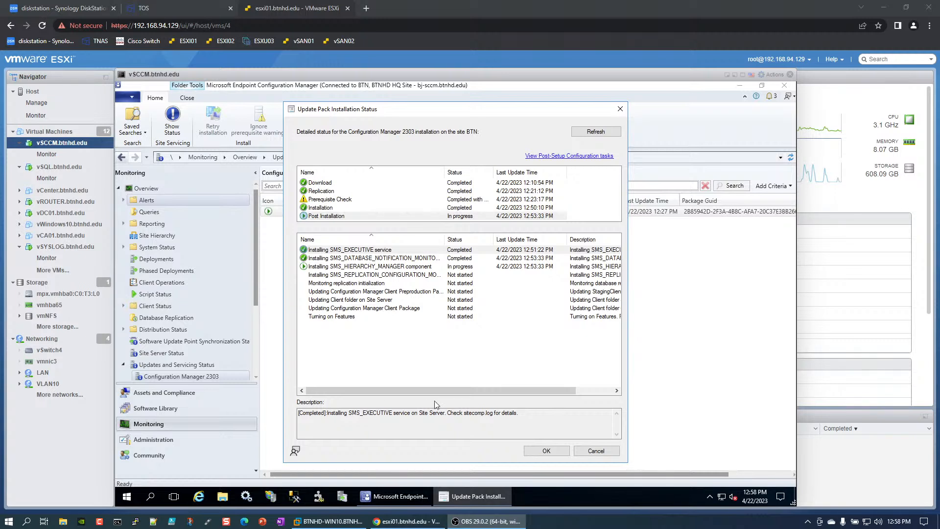
pyautogui.click(598, 138)
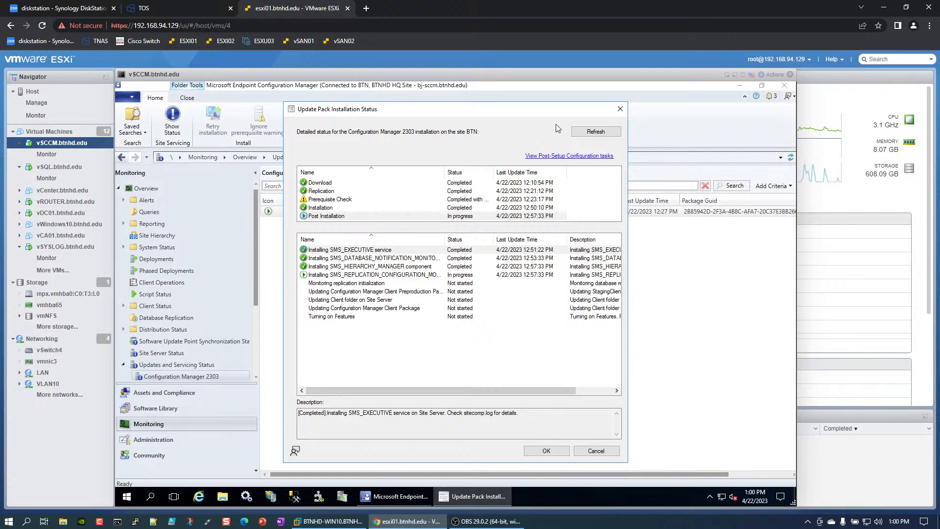
pyautogui.click(606, 133)
pyautogui.click(596, 132)
pyautogui.click(413, 275)
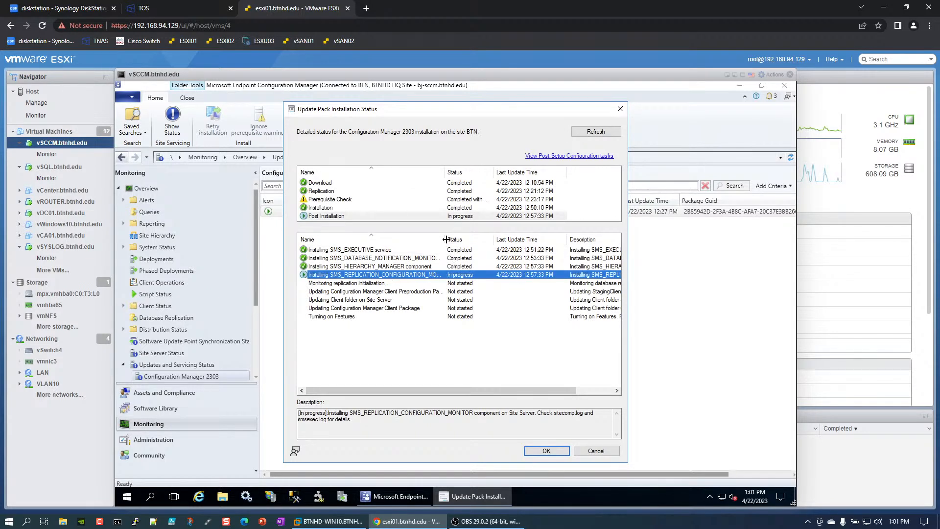
# Widen the task list's Name column to read the full Post Installation task names and close the status window
pyautogui.moveTo(444, 240); pyautogui.dragTo(518, 240)
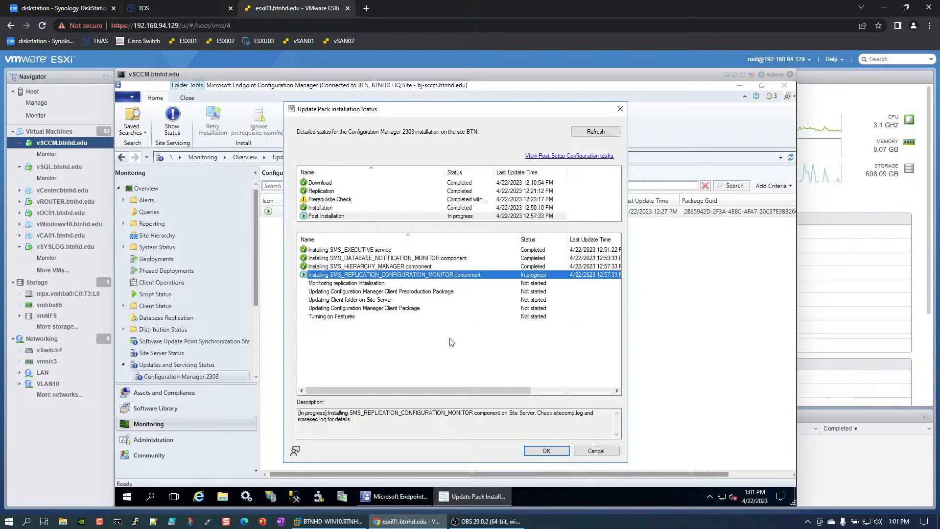
pyautogui.moveTo(421, 391); pyautogui.dragTo(384, 387)
pyautogui.click(603, 451)
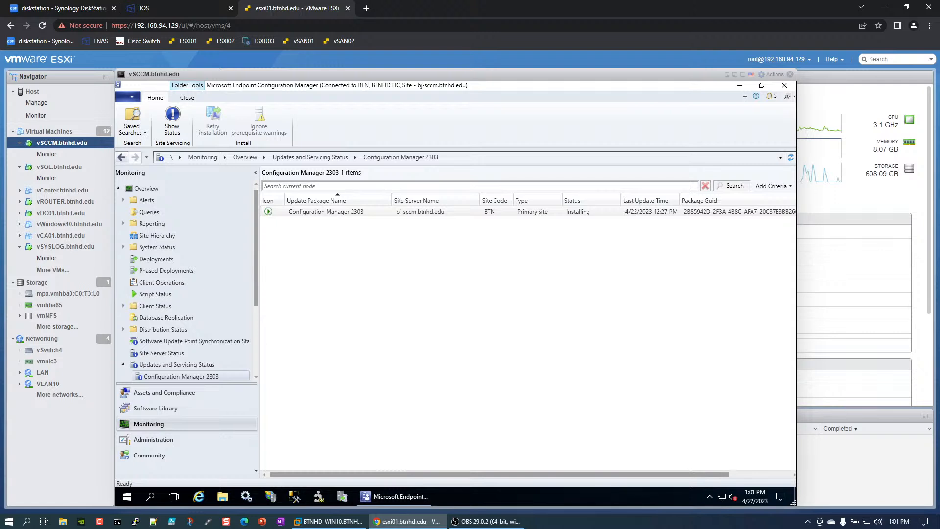
# Return to Updates and Servicing in the Administration workspace to check the Configuration Manager 2303 entry
pyautogui.click(181, 441)
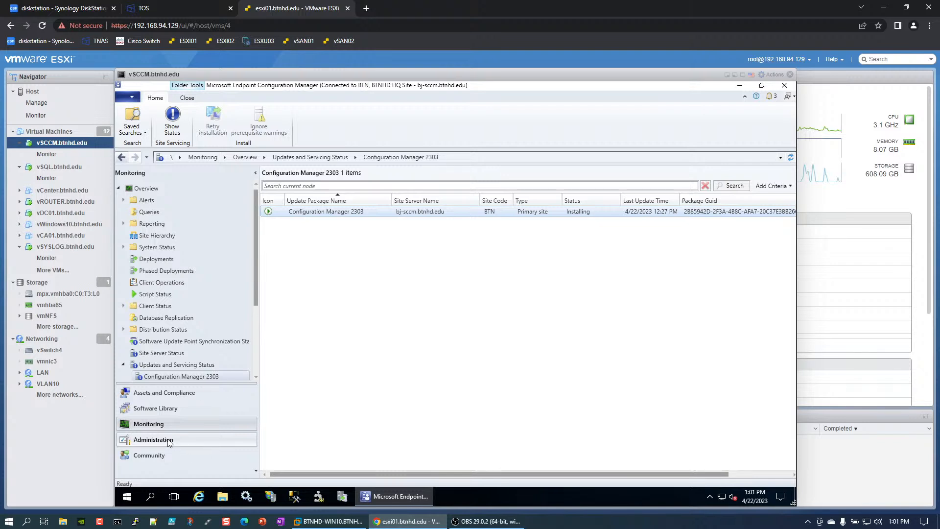
pyautogui.click(169, 441)
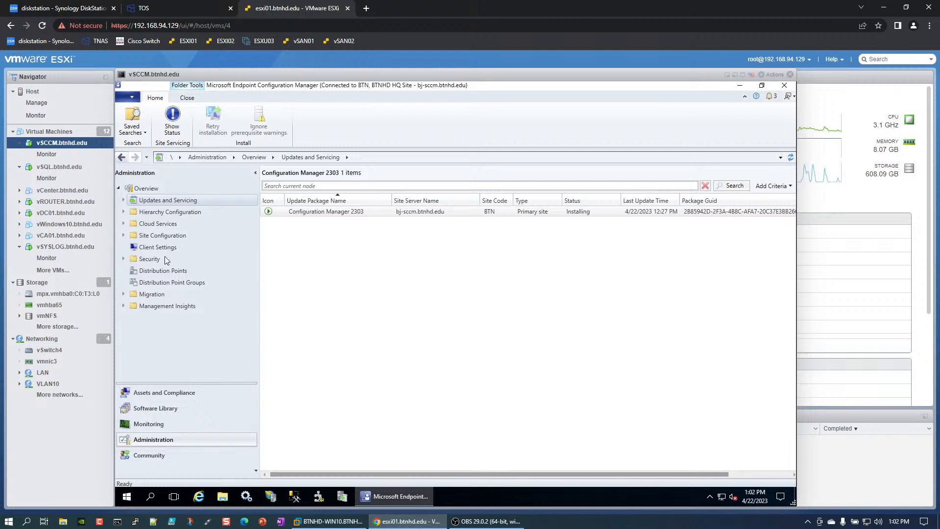
# Refresh the Updates and Servicing status of Configuration Manager 2303 and accept closing the console to install its new version
pyautogui.click(153, 201)
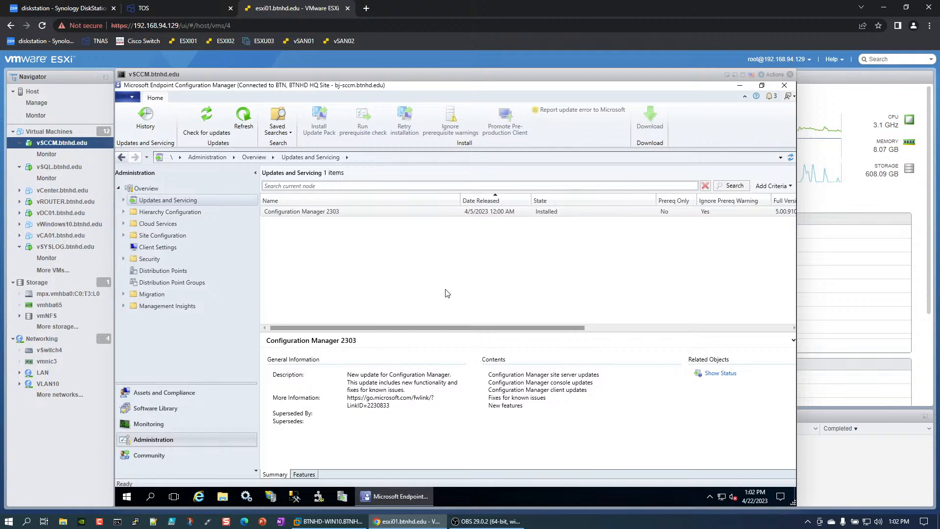
pyautogui.click(338, 212)
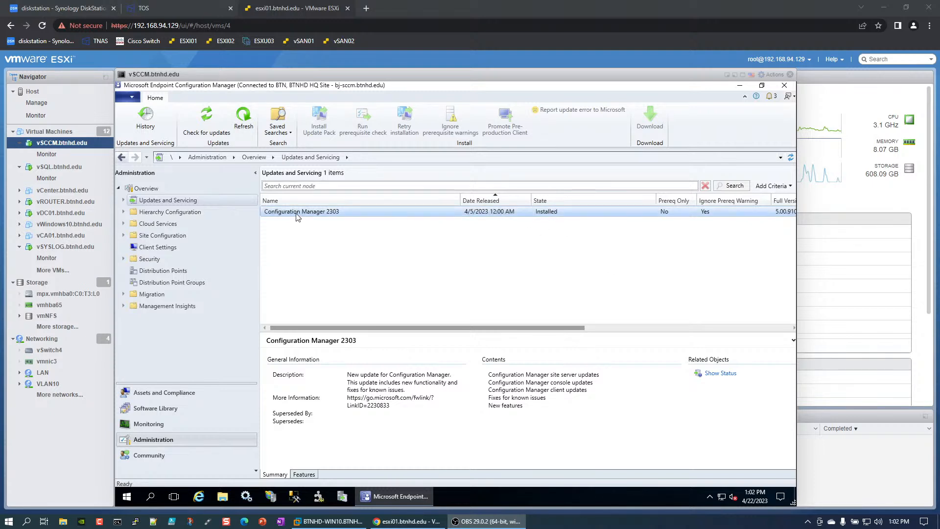
pyautogui.click(239, 123)
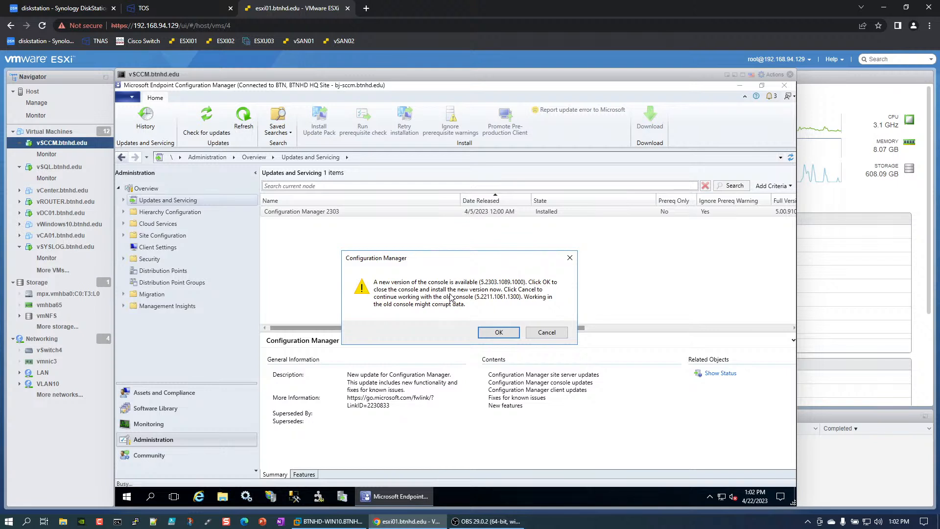
pyautogui.click(499, 334)
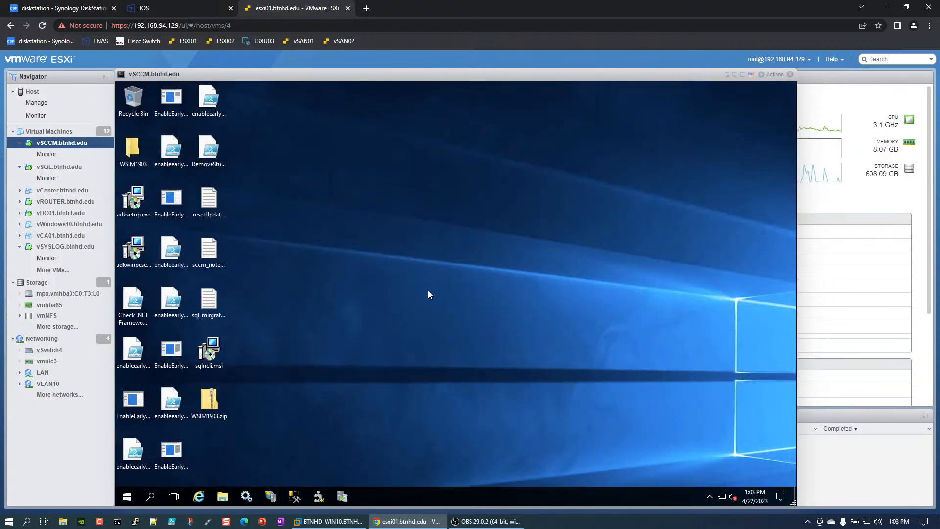
# Check Task Manager for Configuration Manager console processes still running, close it, and retry the console update
pyautogui.rightClick(401, 492)
pyautogui.click(445, 445)
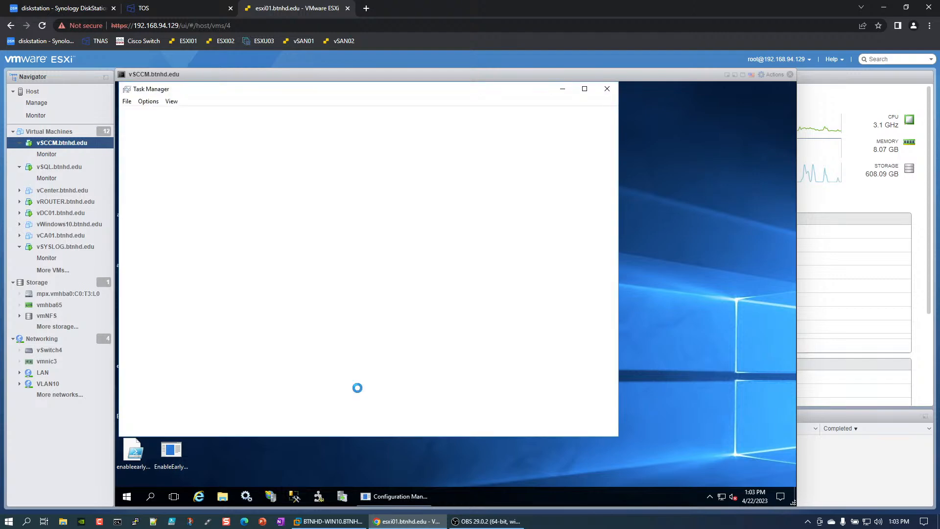
pyautogui.click(564, 91)
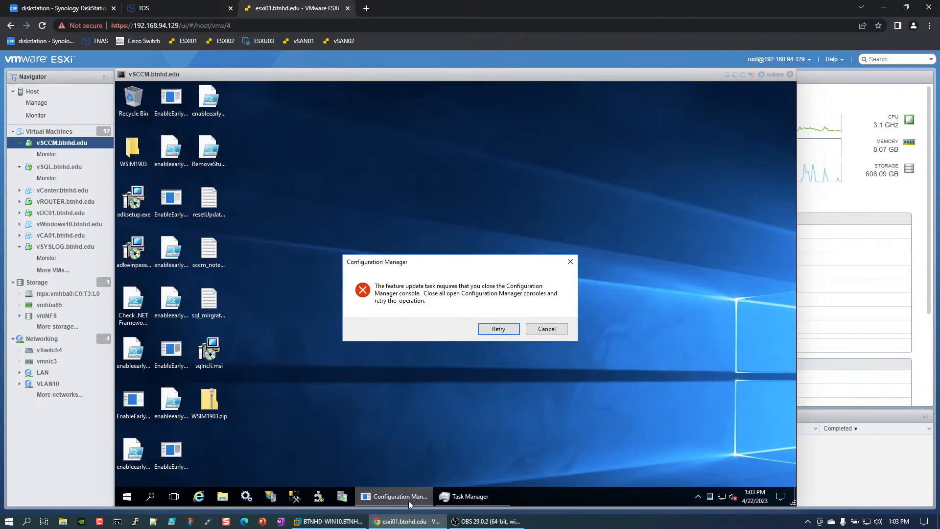
pyautogui.click(470, 496)
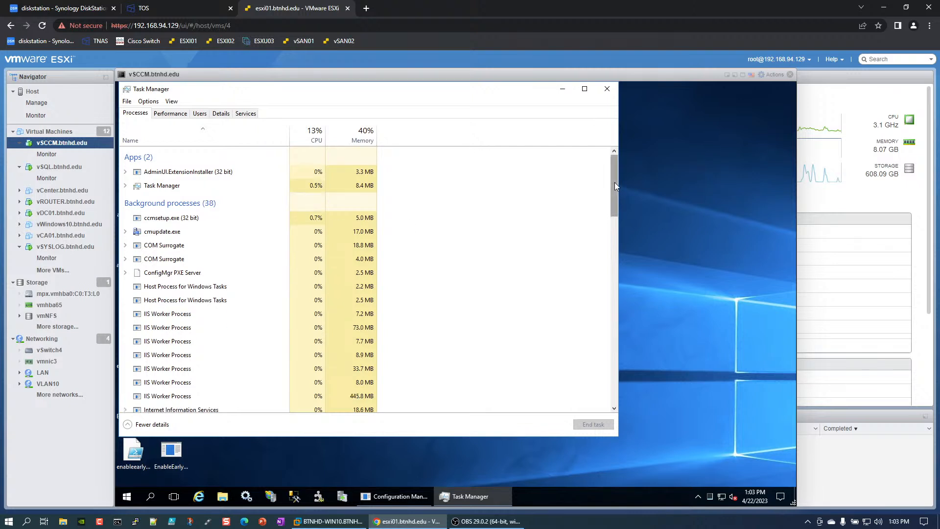
pyautogui.moveTo(614, 182); pyautogui.dragTo(594, 169)
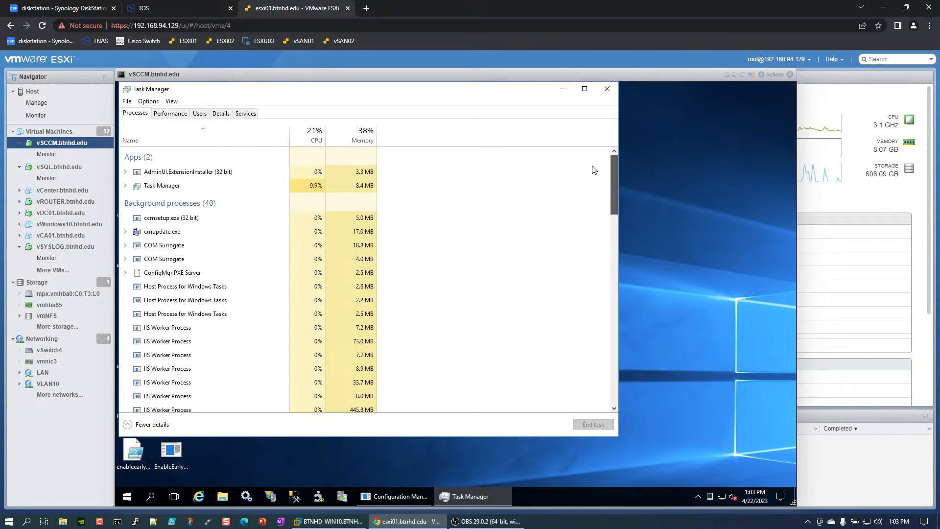
pyautogui.click(607, 89)
pyautogui.click(493, 329)
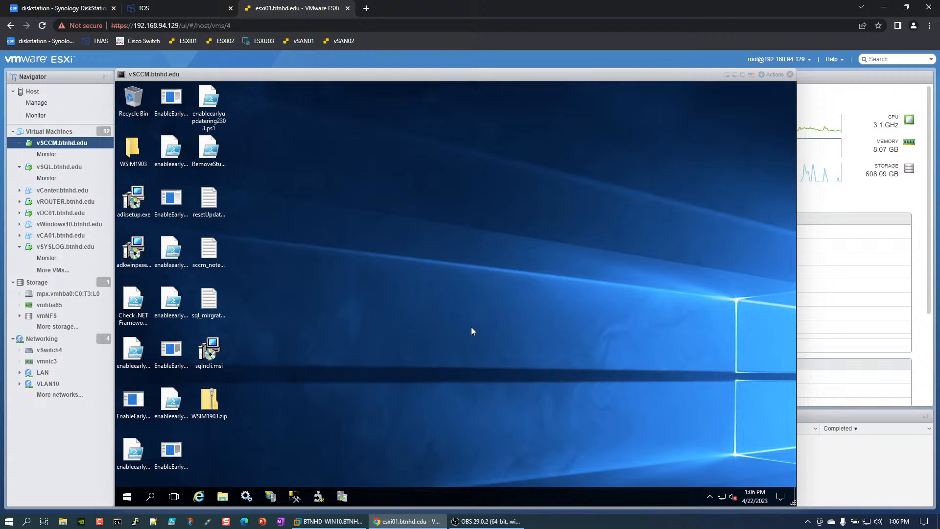
# Check the installed versions of the Endpoint Configuration Manager Console and Primary Site Setup in Programs and Features, then close it
pyautogui.click(127, 498)
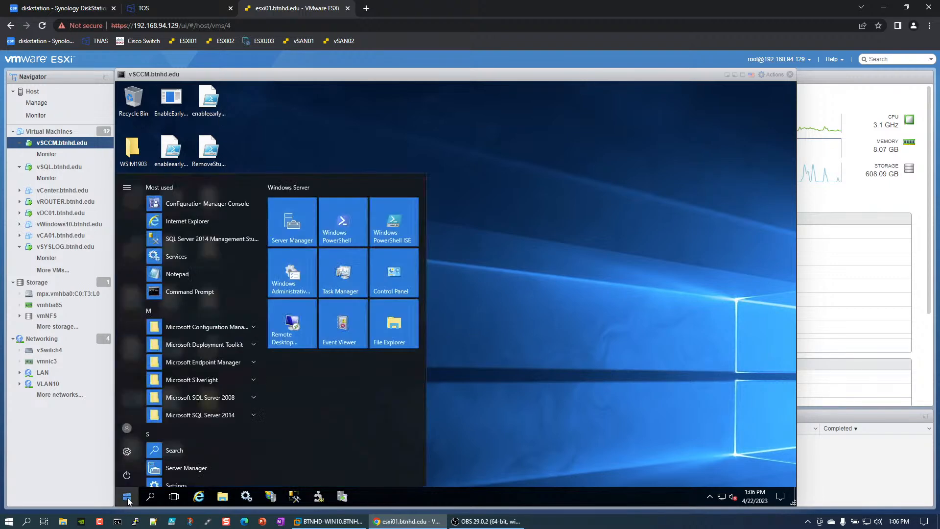
pyautogui.write('control')
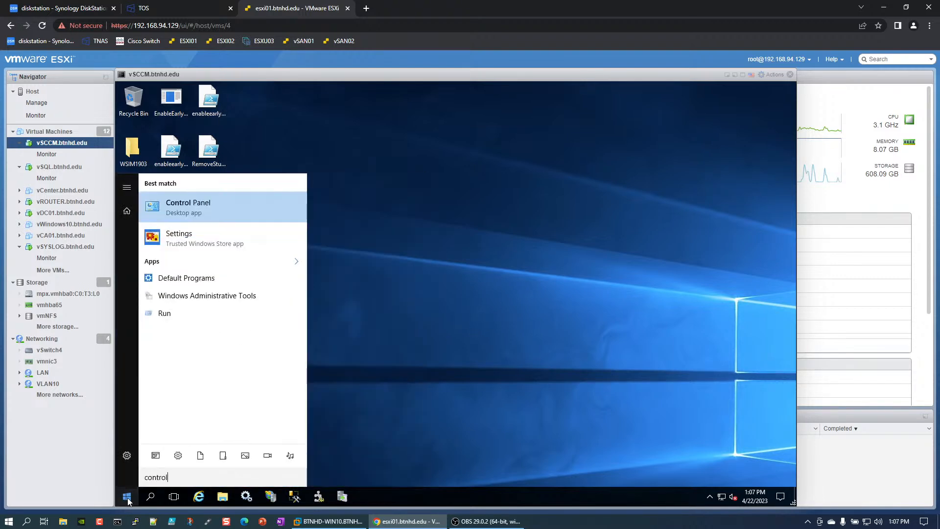
pyautogui.click(203, 206)
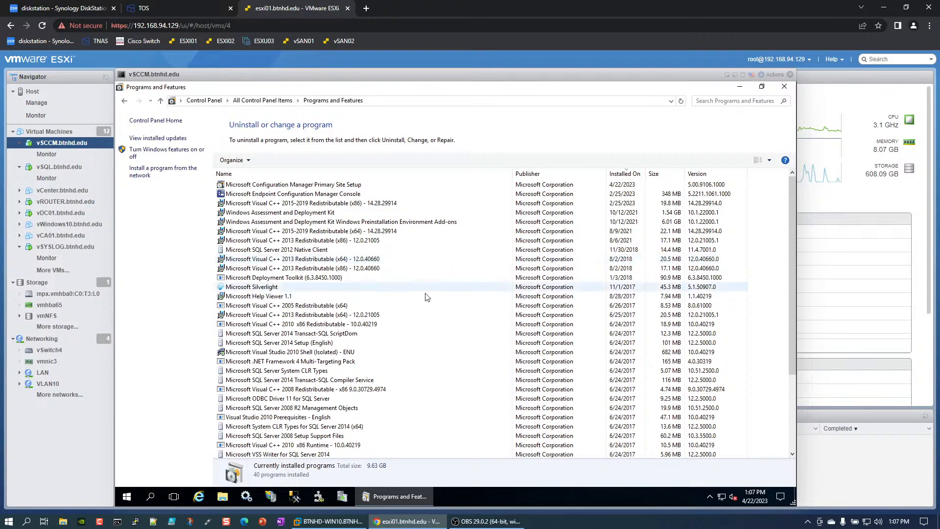
pyautogui.click(302, 196)
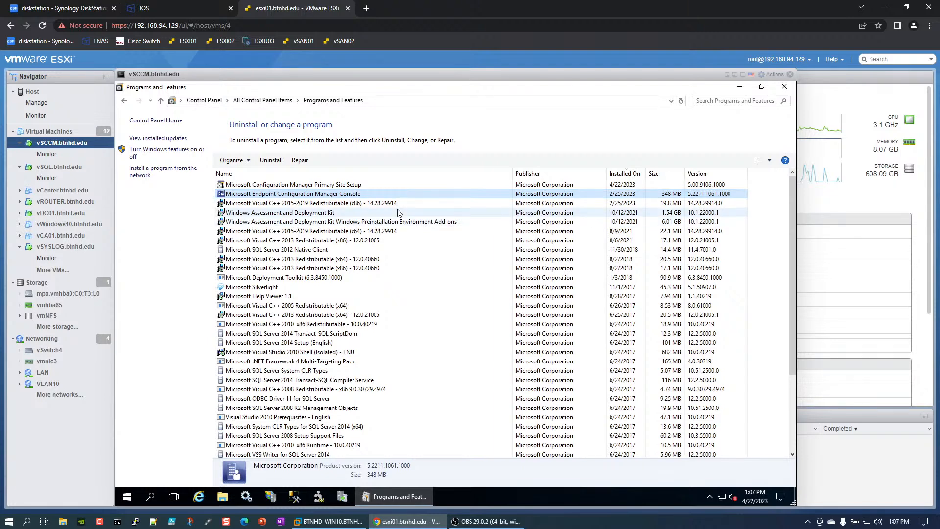
pyautogui.click(355, 185)
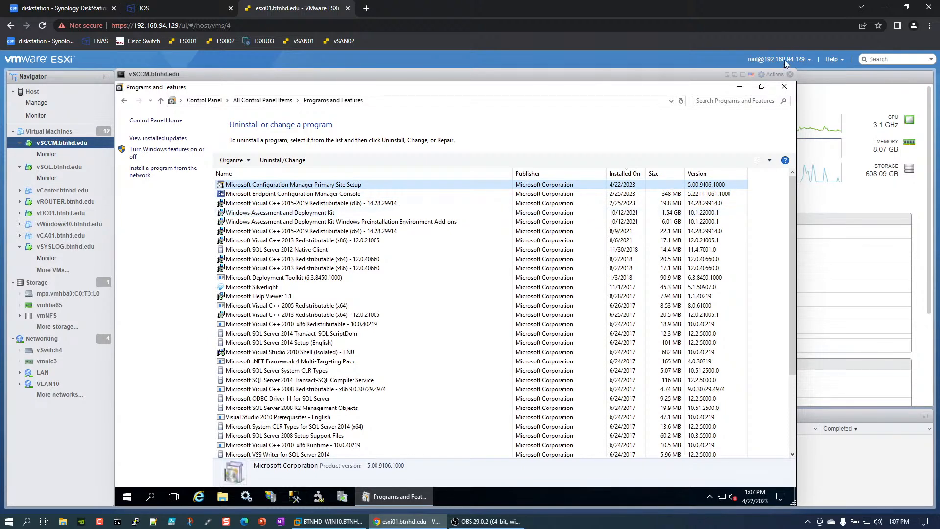
pyautogui.click(783, 87)
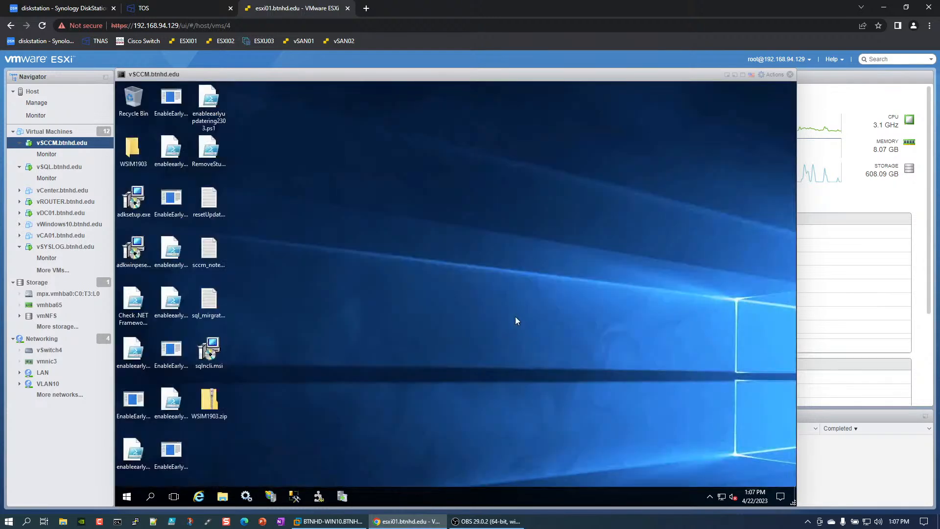
# Examine the running processes in Task Manager, including cmupdate.exe and the Windows installer entries, for ongoing update activity, and close it
pyautogui.rightClick(454, 495)
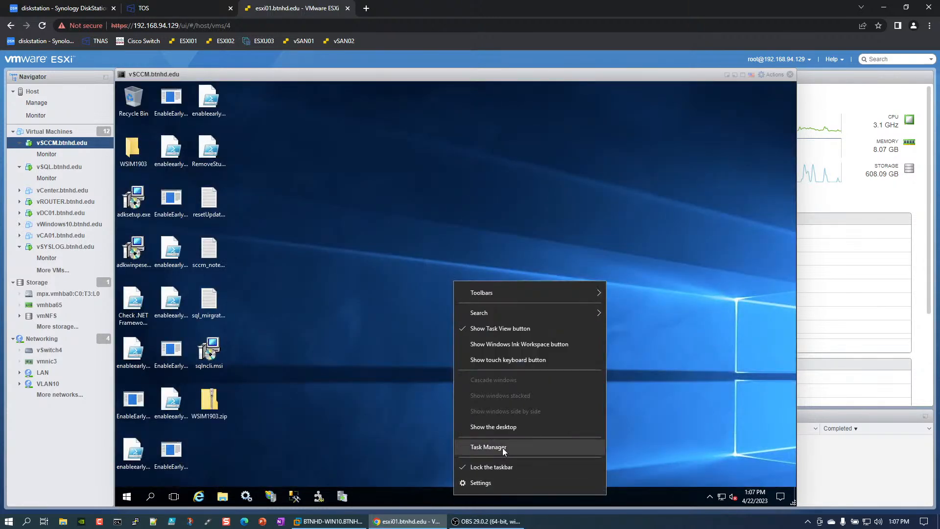
pyautogui.click(466, 447)
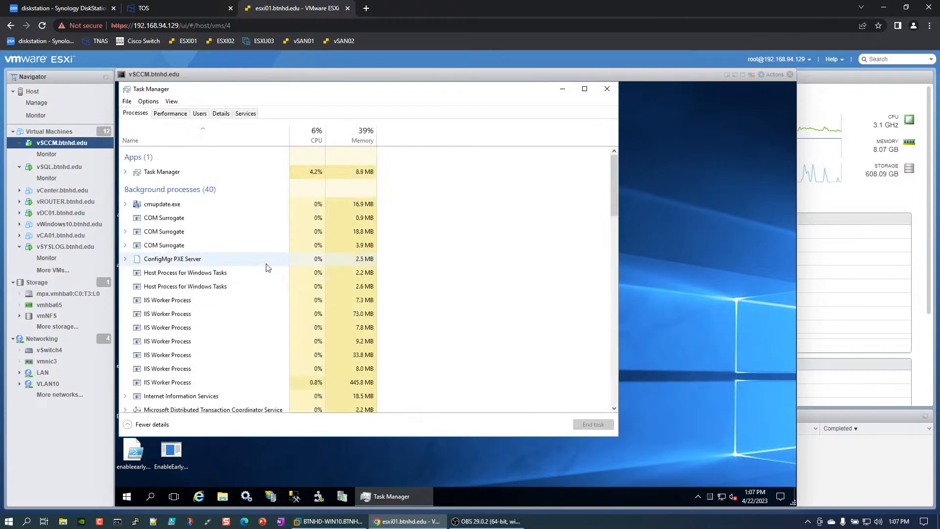
pyautogui.click(174, 204)
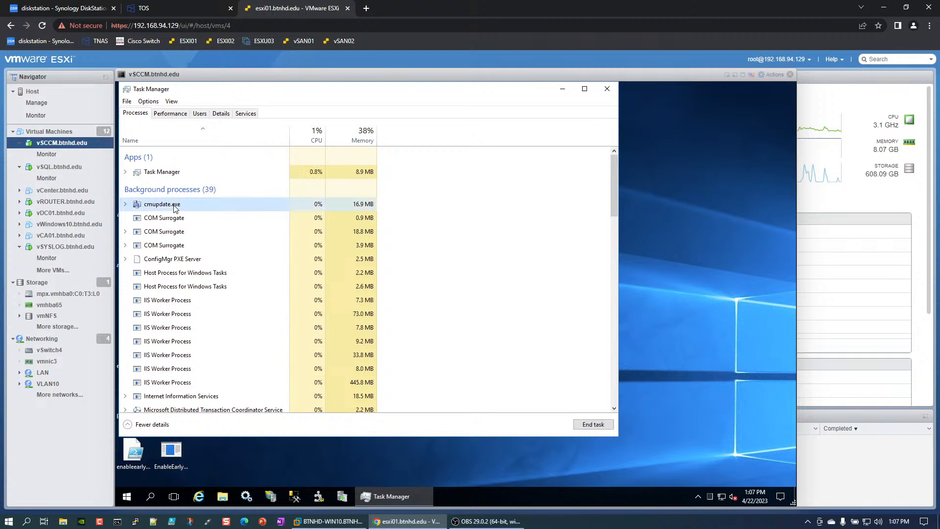
pyautogui.scroll(-1, 258, 264)
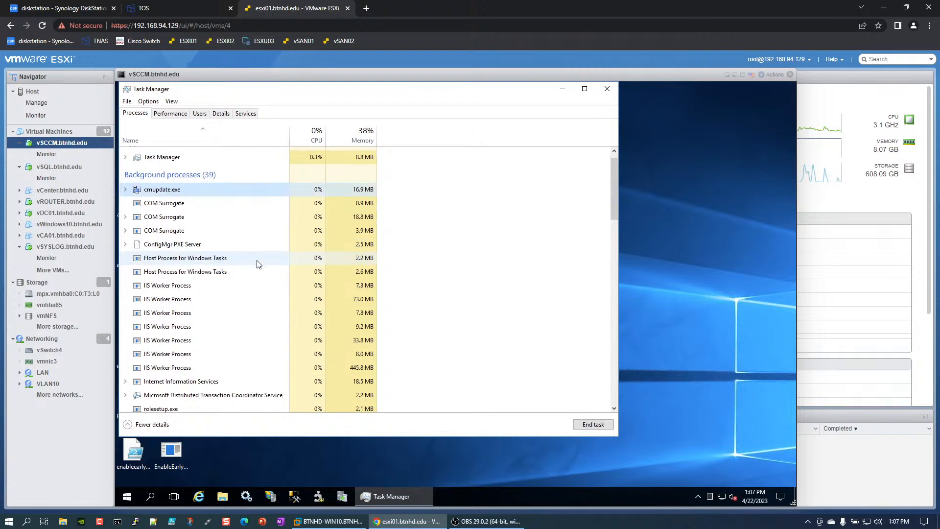
pyautogui.scroll(-5, 259, 265)
pyautogui.scroll(-3, 259, 265)
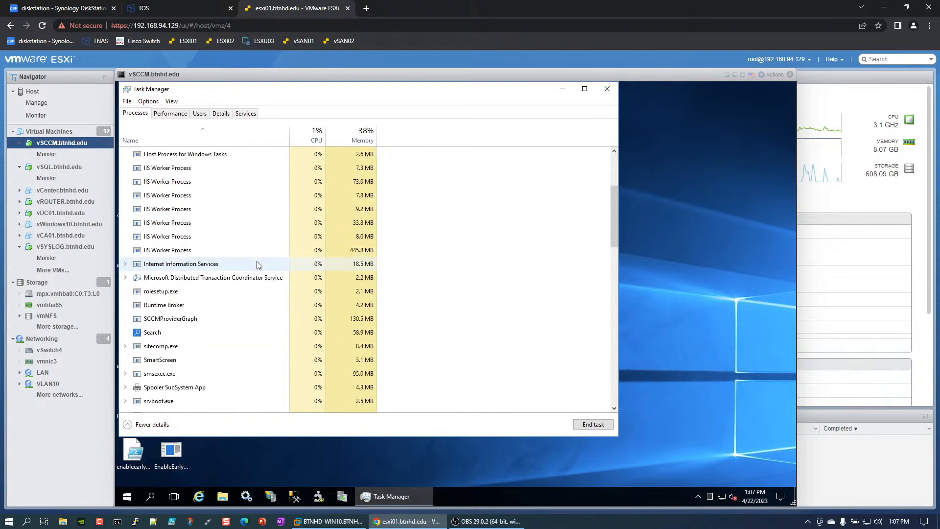
pyautogui.scroll(-3, 258, 265)
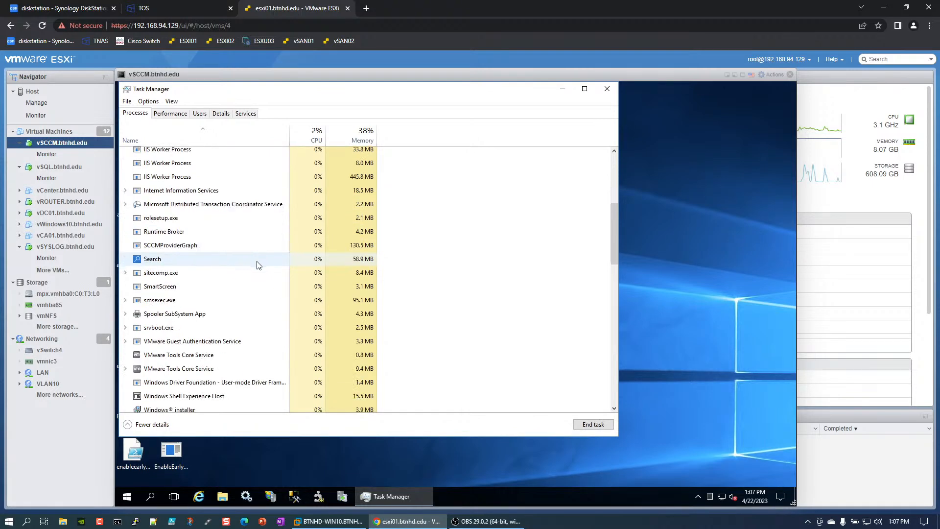
pyautogui.scroll(-4, 258, 265)
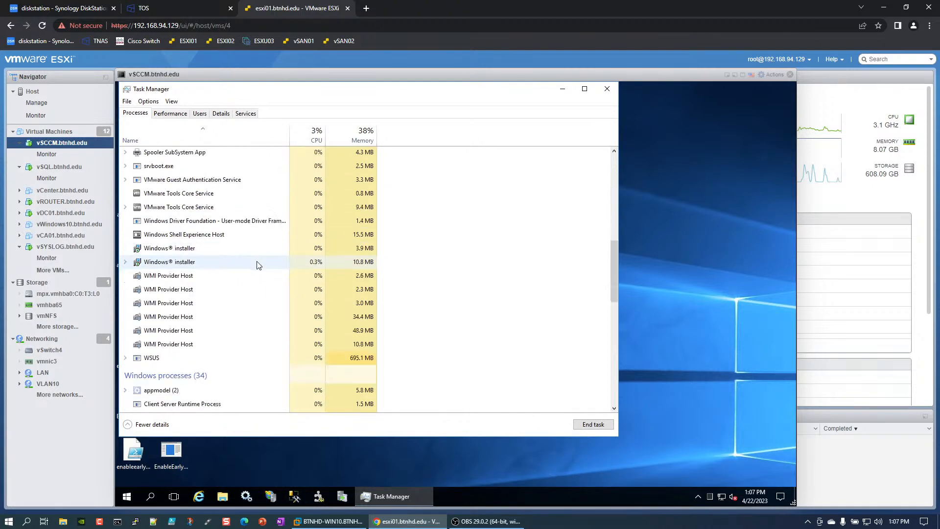
pyautogui.scroll(-5, 259, 264)
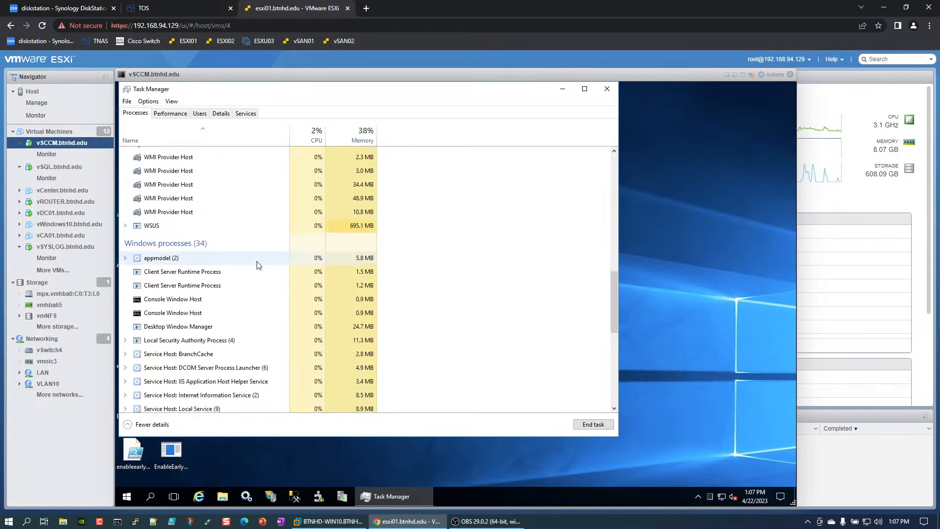
pyautogui.scroll(-4, 259, 265)
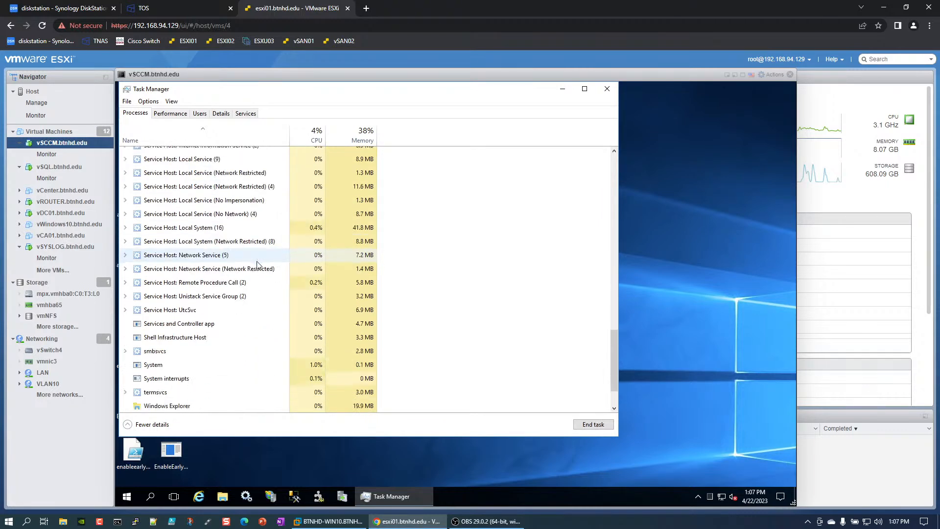
pyautogui.scroll(10, 258, 265)
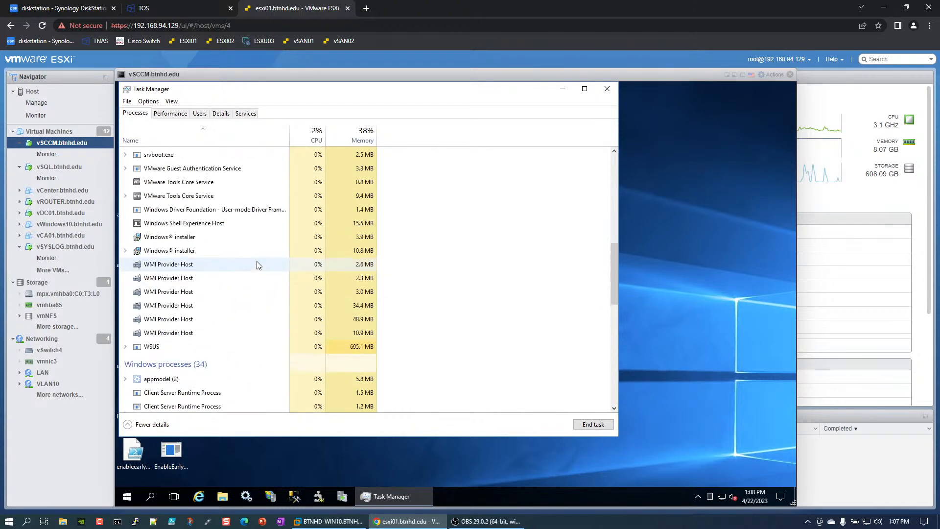
pyautogui.scroll(7, 259, 265)
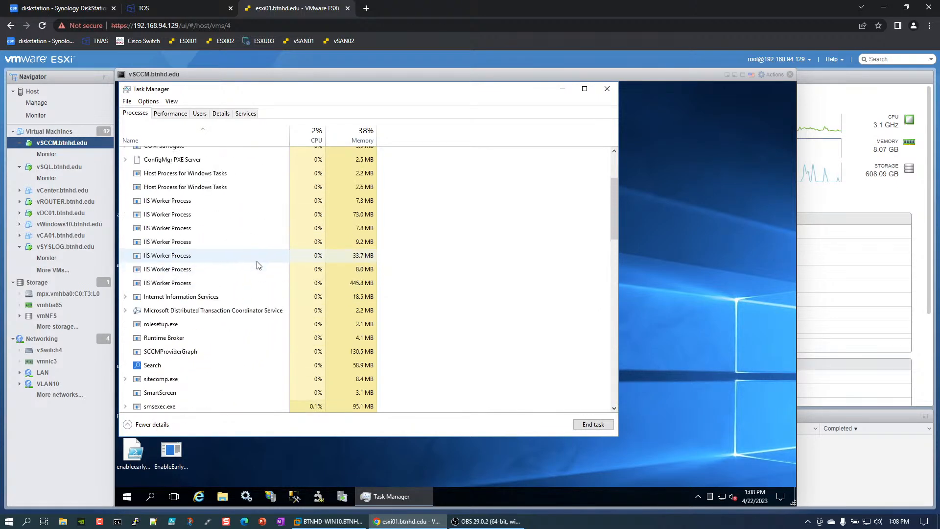
pyautogui.scroll(2, 259, 265)
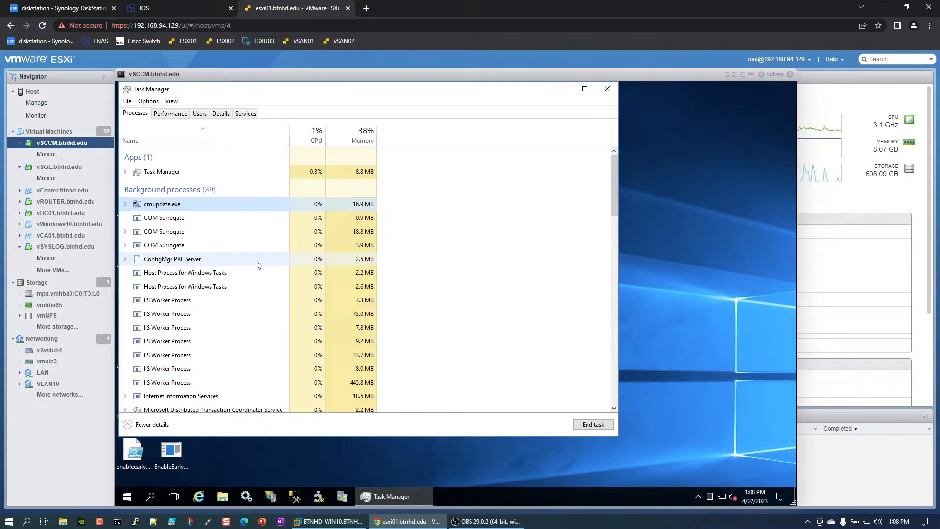
pyautogui.click(606, 89)
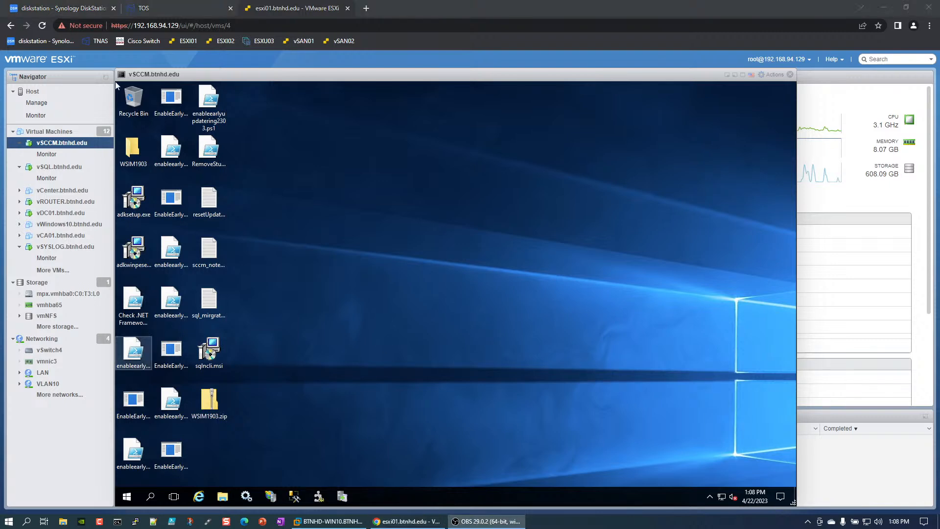
pyautogui.moveTo(514, 338); pyautogui.dragTo(455, 261)
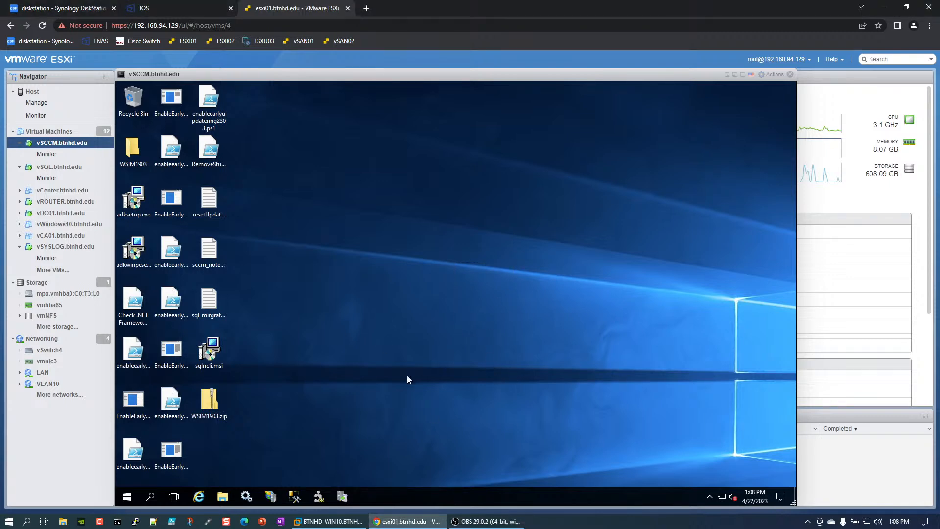
pyautogui.click(126, 497)
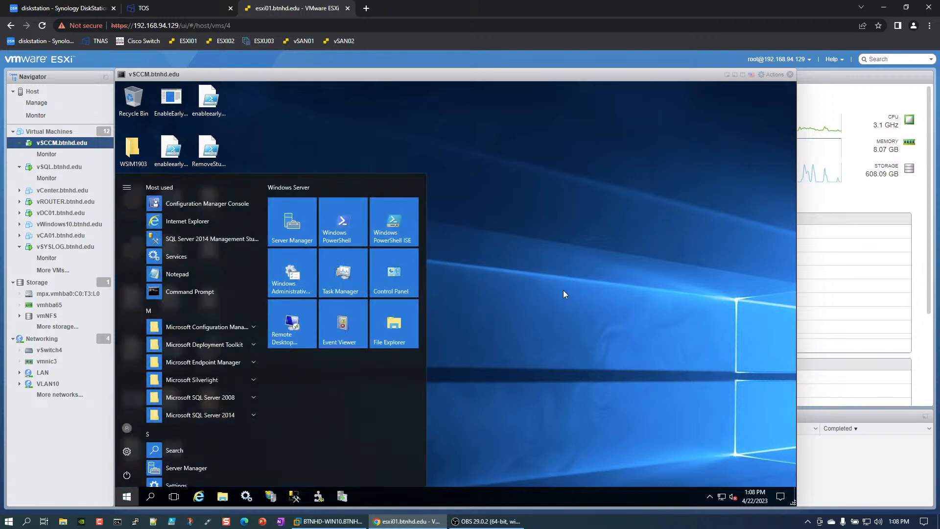
pyautogui.click(292, 233)
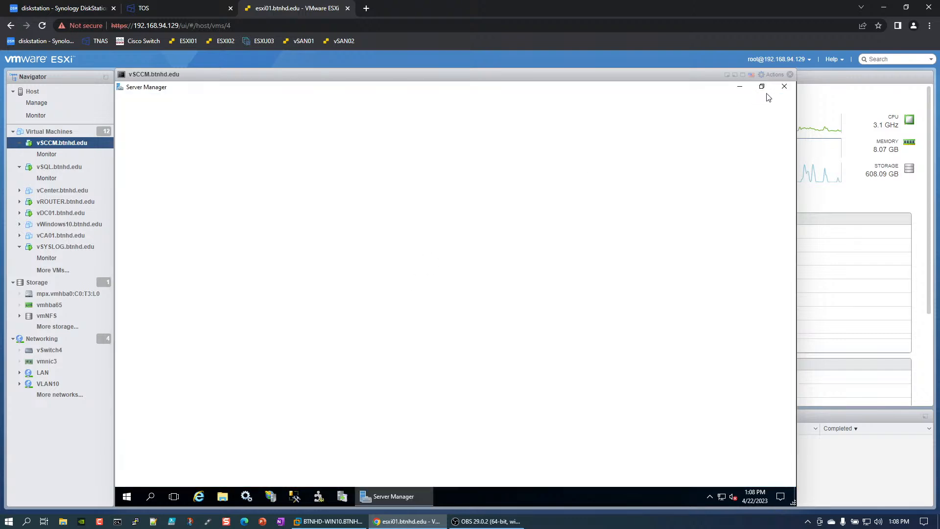
pyautogui.click(784, 88)
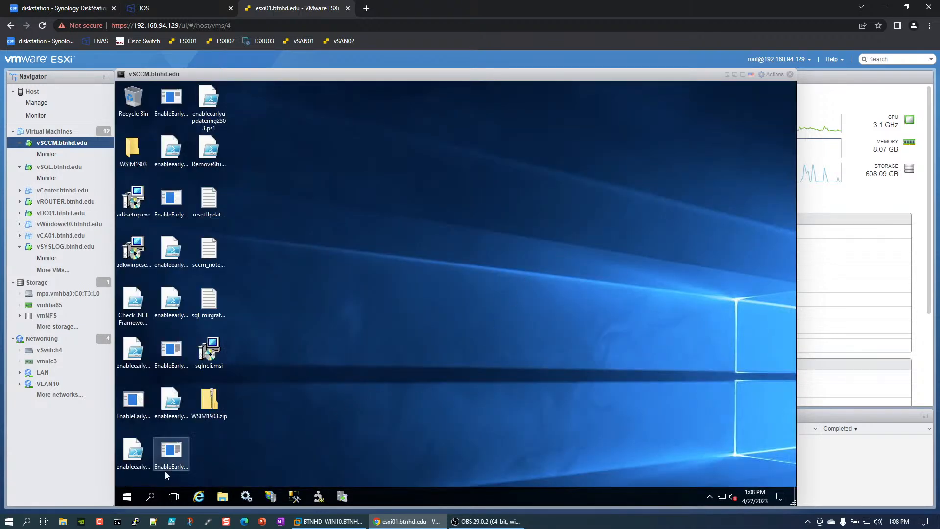
# Launch the Configuration Manager Console again and accept the installation of console version 5.2303.1089.1000
pyautogui.click(125, 497)
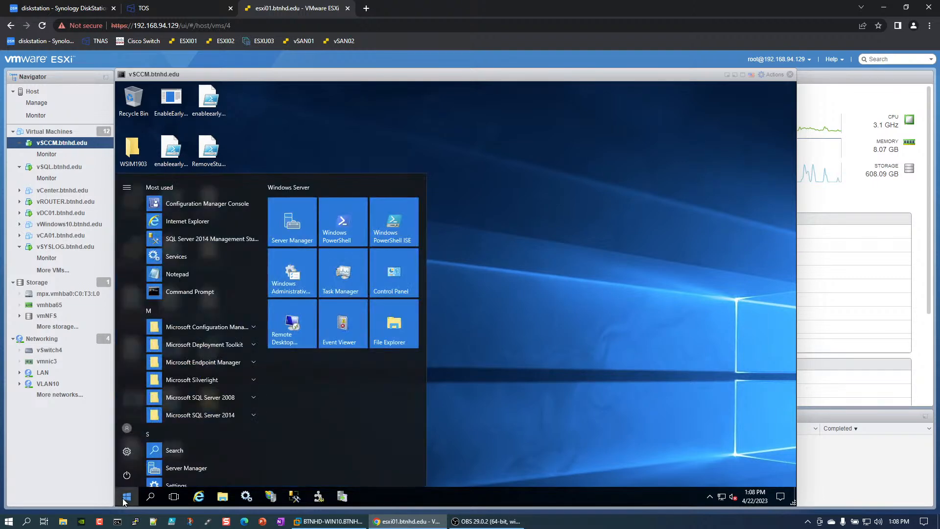
pyautogui.click(222, 204)
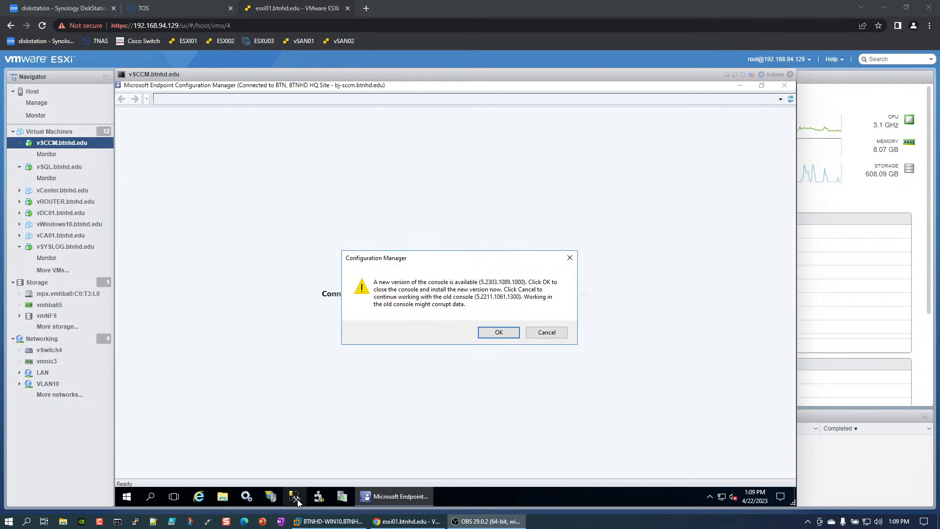
pyautogui.click(497, 333)
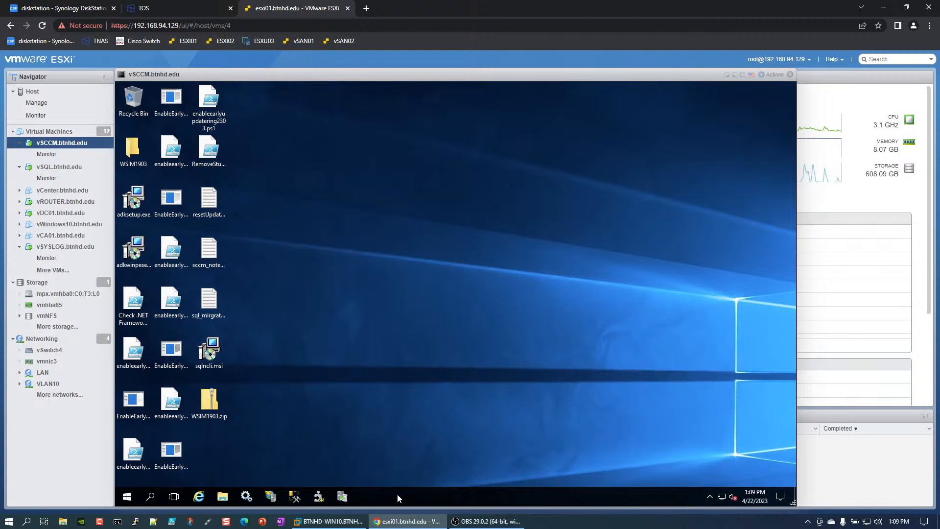
# End the Microsoft.ConfigurationManagement (32 bit) background process in the SCCM server's Task Manager, then minimize Task Manager
pyautogui.rightClick(397, 494)
pyautogui.click(434, 447)
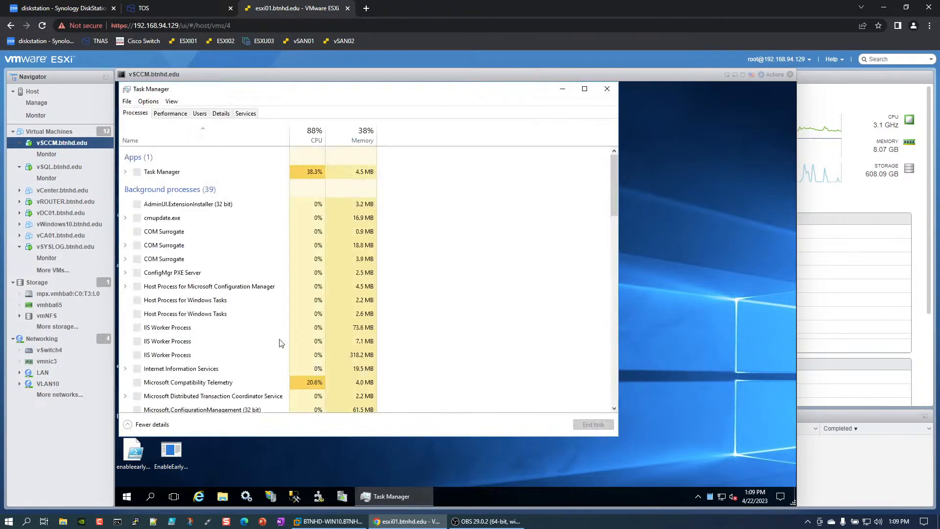
pyautogui.scroll(-1, 247, 297)
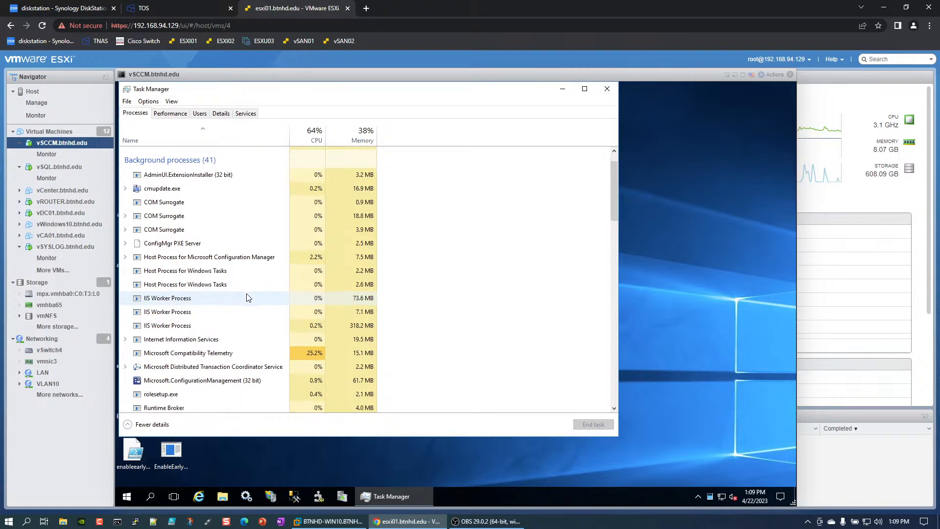
pyautogui.click(205, 370)
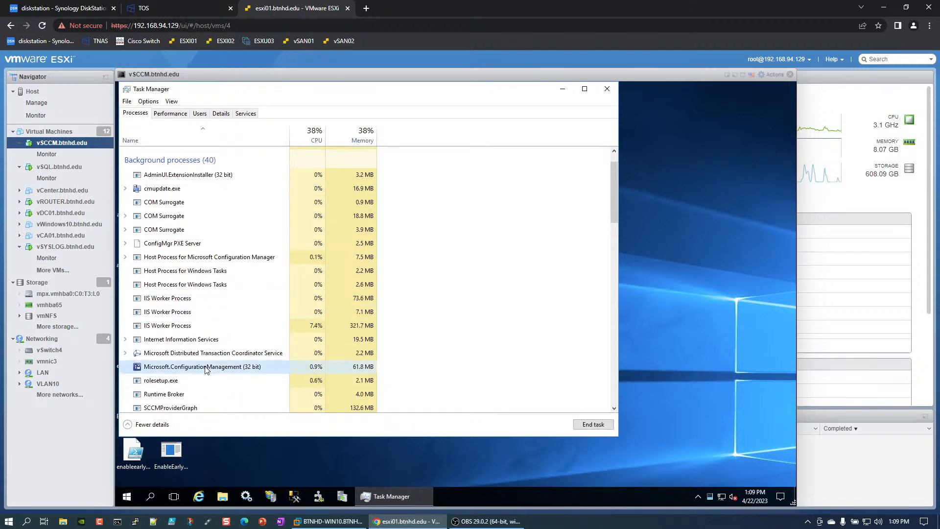
pyautogui.rightClick(203, 370)
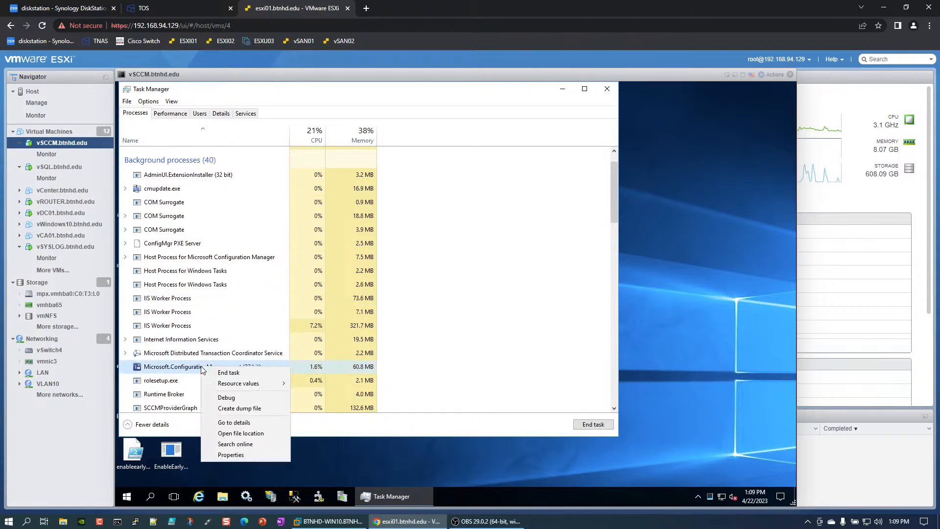
pyautogui.click(228, 372)
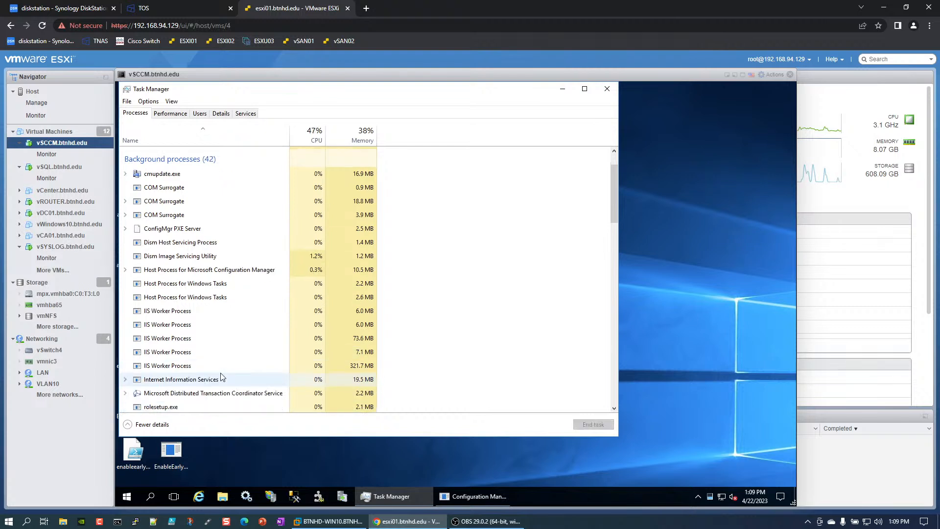
pyautogui.scroll(-1, 512, 132)
pyautogui.click(561, 90)
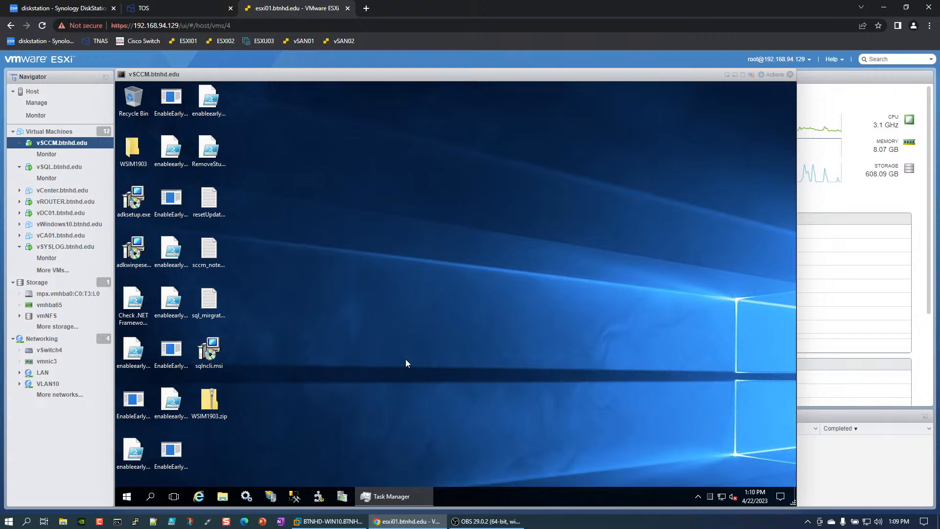
# Restore Task Manager, examine the background and Windows processes for remaining console or installer activity, and close it
pyautogui.click(389, 496)
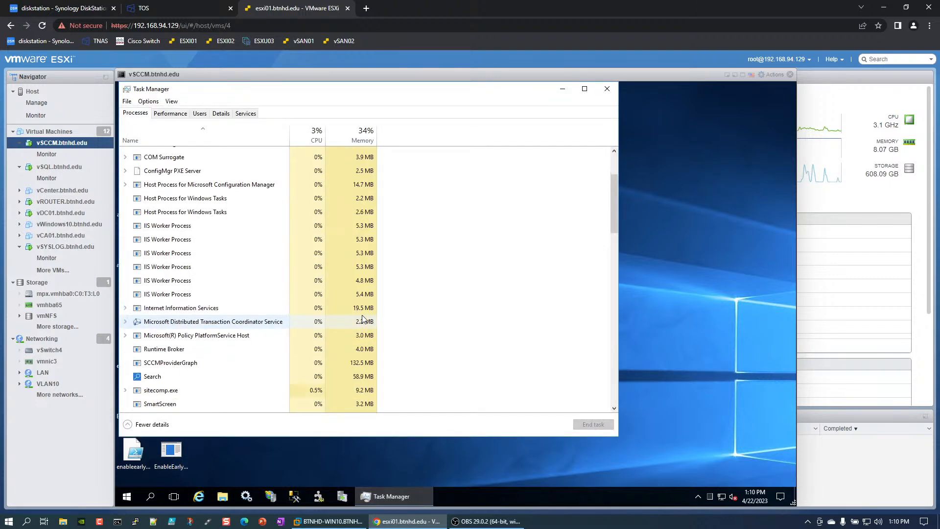
pyautogui.scroll(-4, 363, 318)
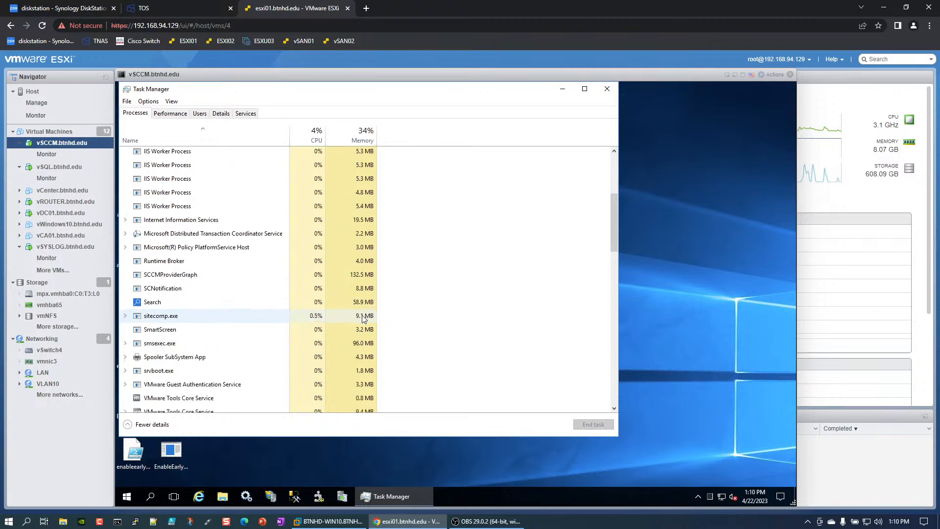
pyautogui.scroll(-4, 363, 318)
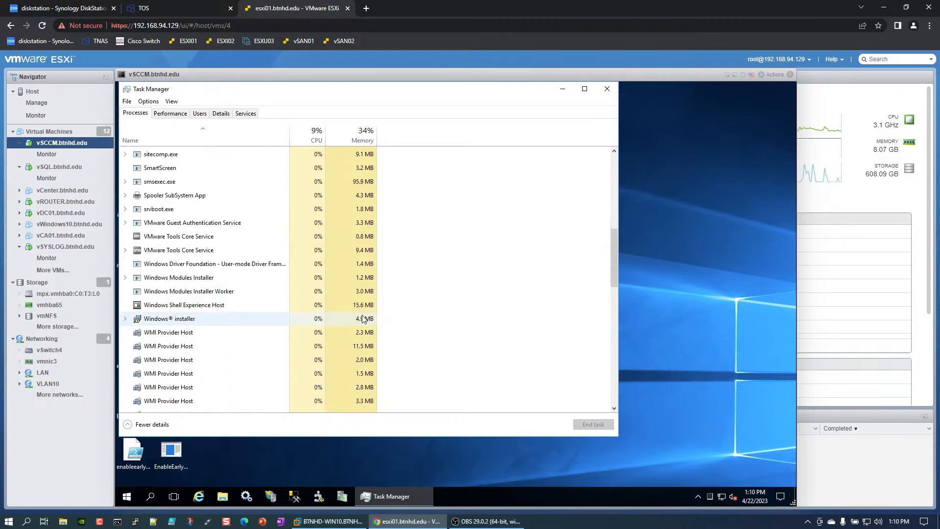
pyautogui.scroll(-5, 362, 318)
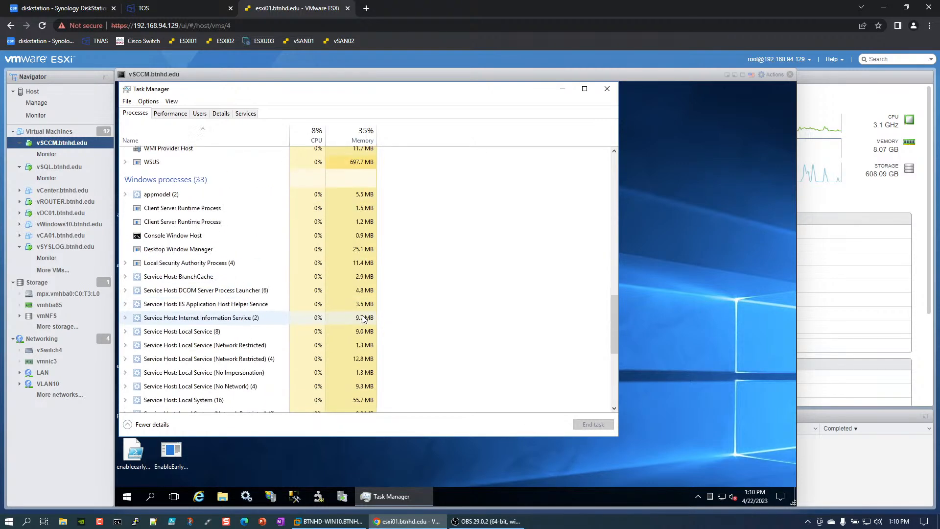
pyautogui.scroll(-4, 363, 318)
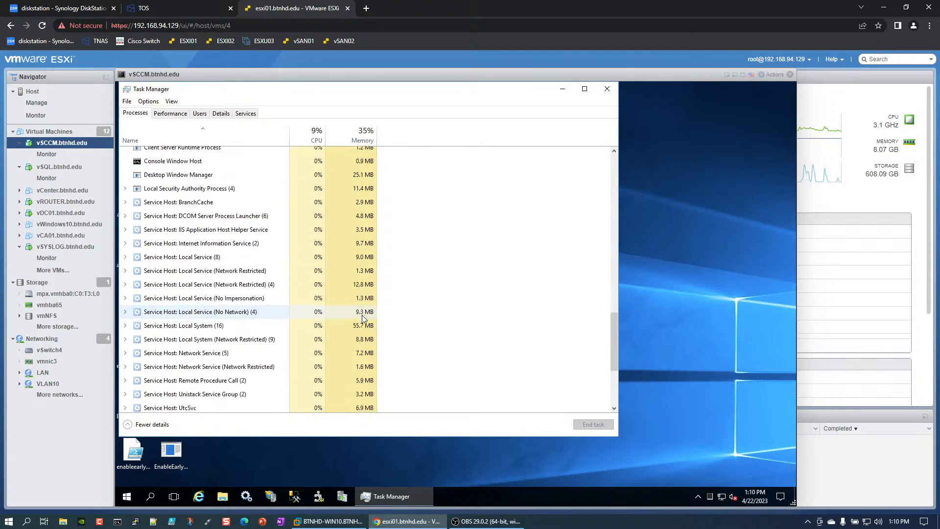
pyautogui.scroll(-1, 363, 318)
pyautogui.scroll(10, 362, 318)
pyautogui.scroll(12, 346, 319)
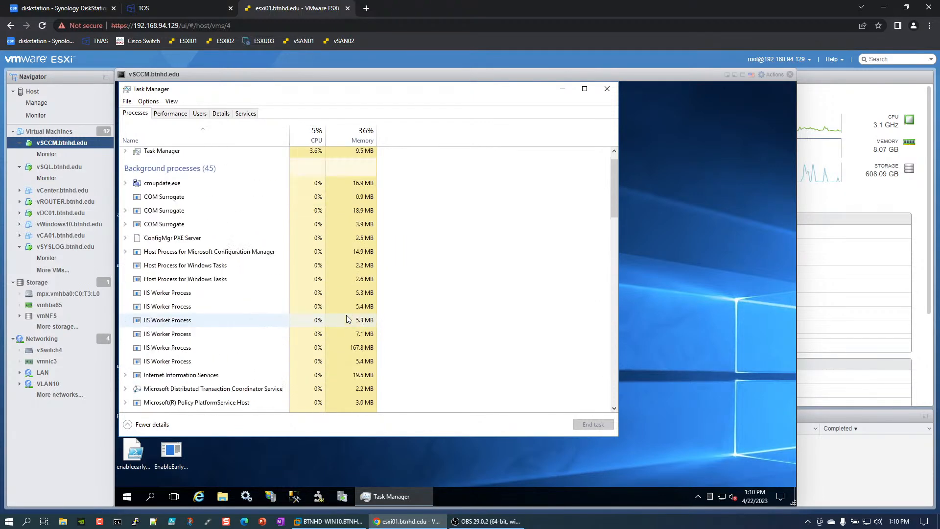
pyautogui.scroll(1, 346, 316)
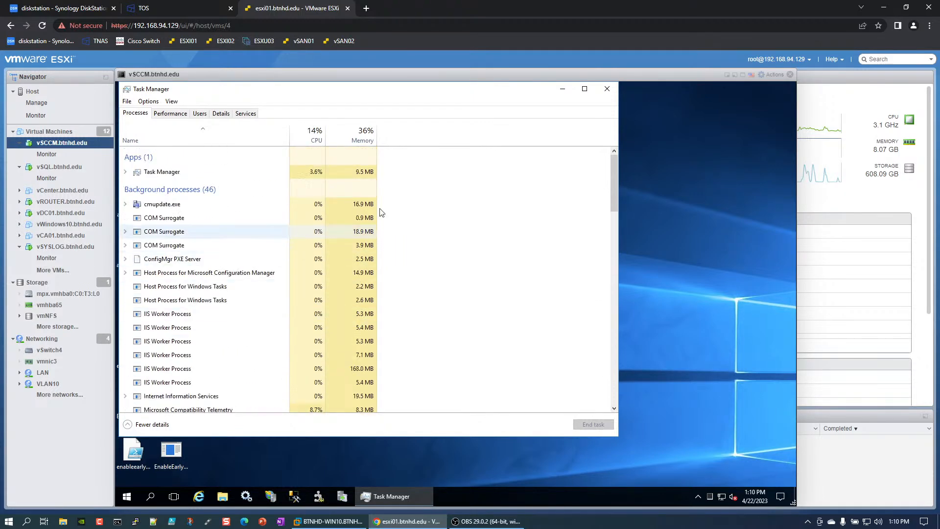
pyautogui.click(607, 89)
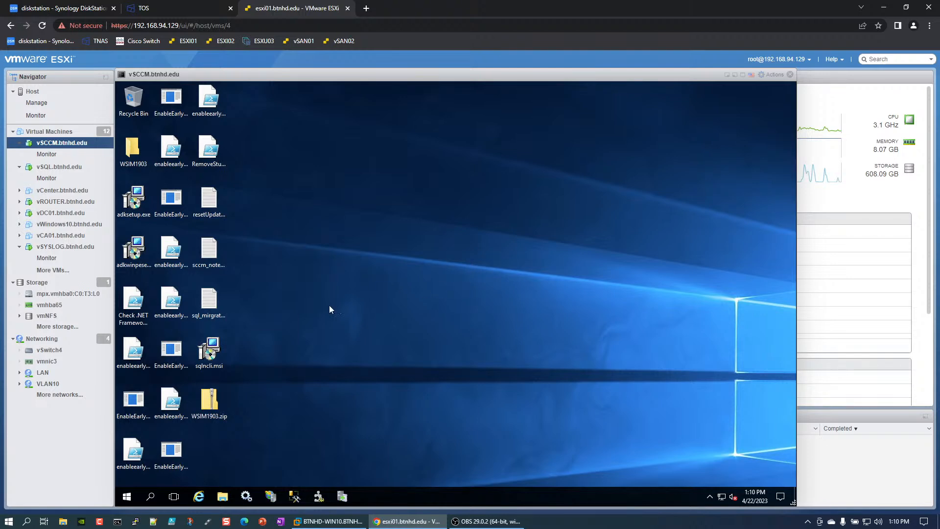
pyautogui.hotkey('alt', 'Tab')
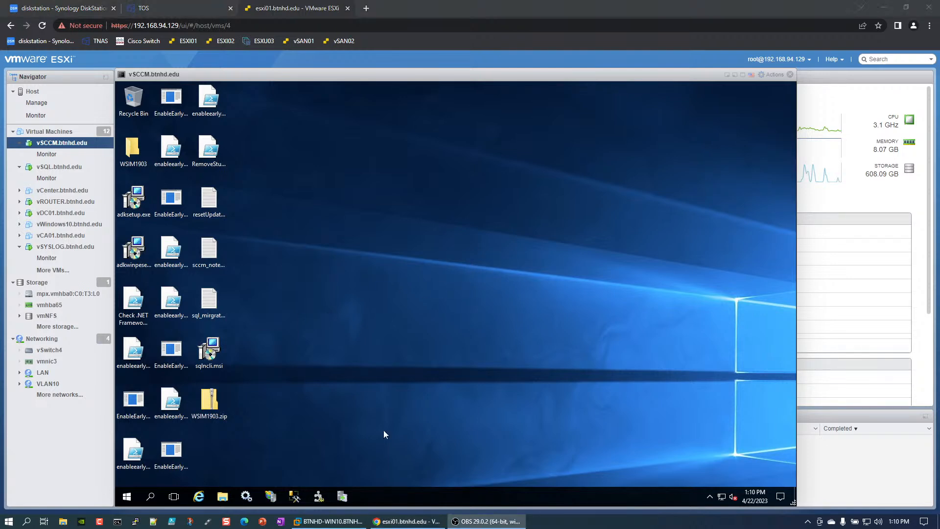
pyautogui.click(431, 281)
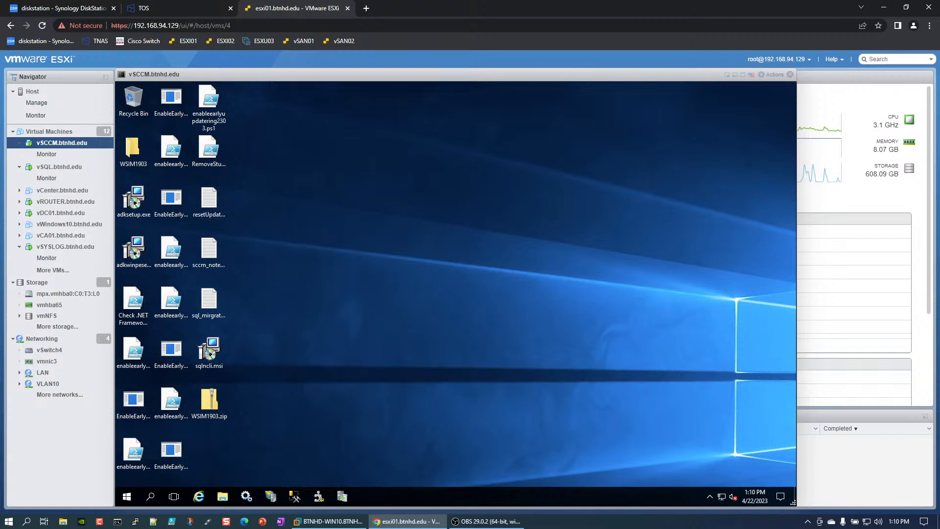
pyautogui.hotkey('alt', 'Tab')
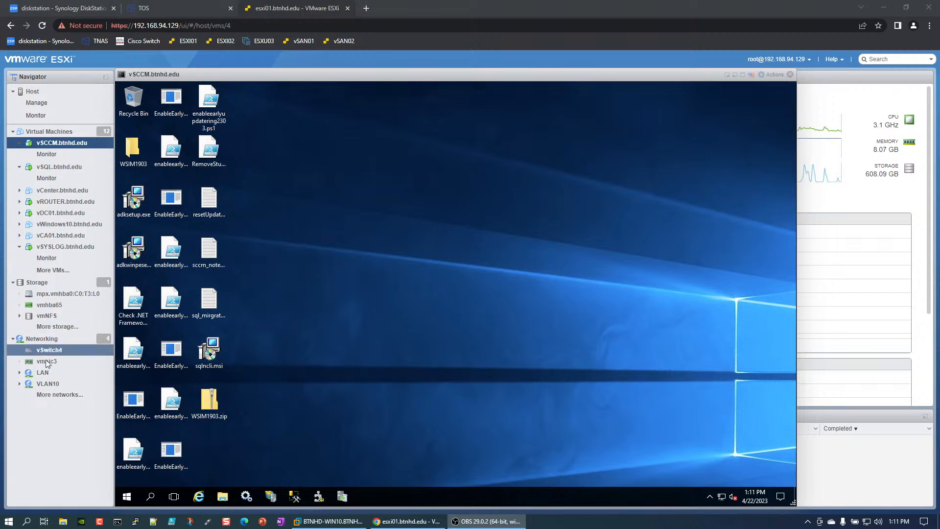
pyautogui.click(519, 285)
pyautogui.moveTo(433, 327); pyautogui.dragTo(391, 350)
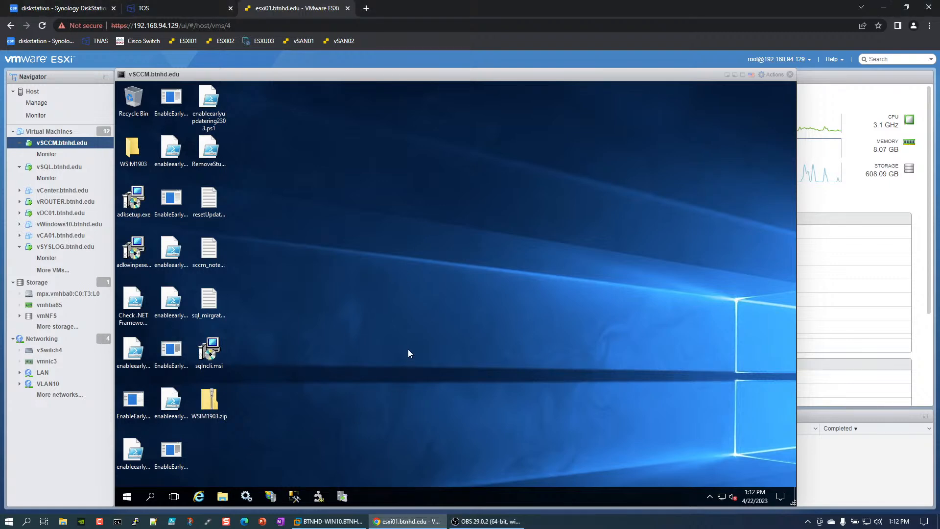
# Reopen Task Manager on the SCCM server and inspect the services under cmupdate.exe and ConfigMgr PXE Server
pyautogui.rightClick(436, 497)
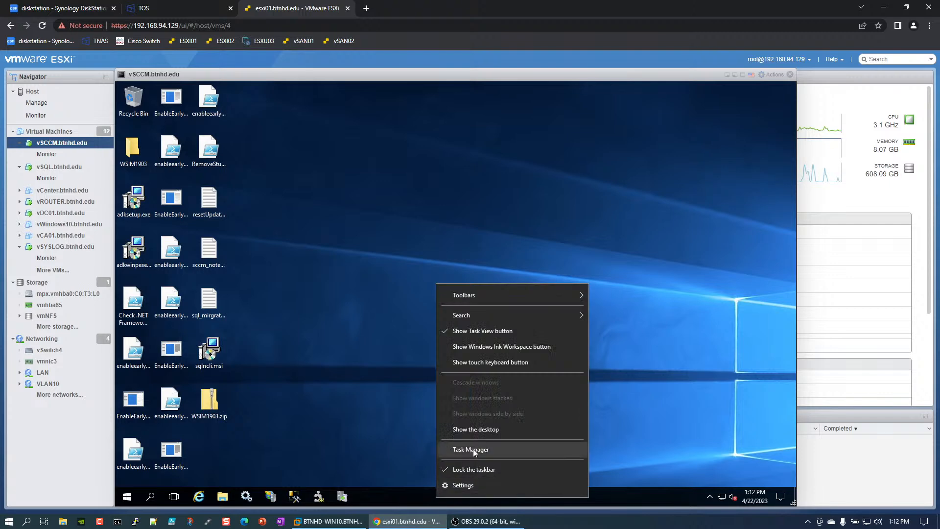
pyautogui.click(473, 448)
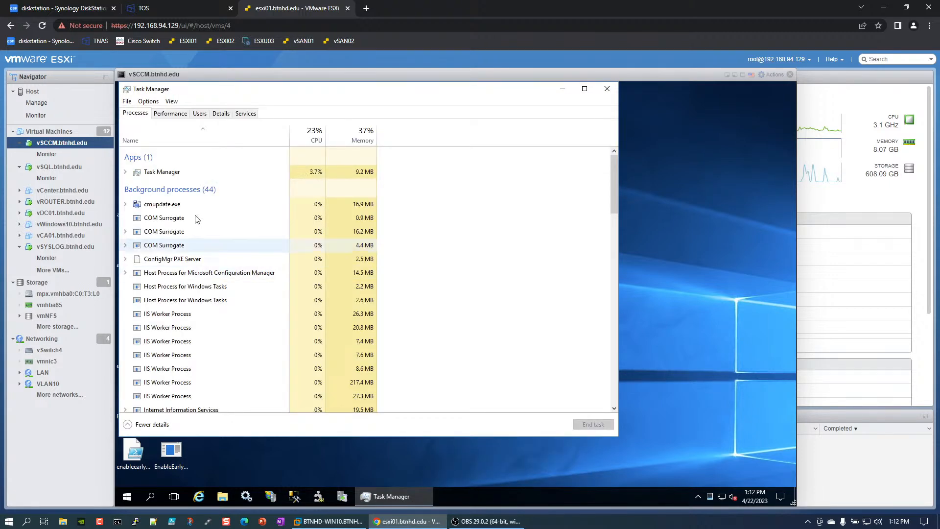
pyautogui.click(126, 204)
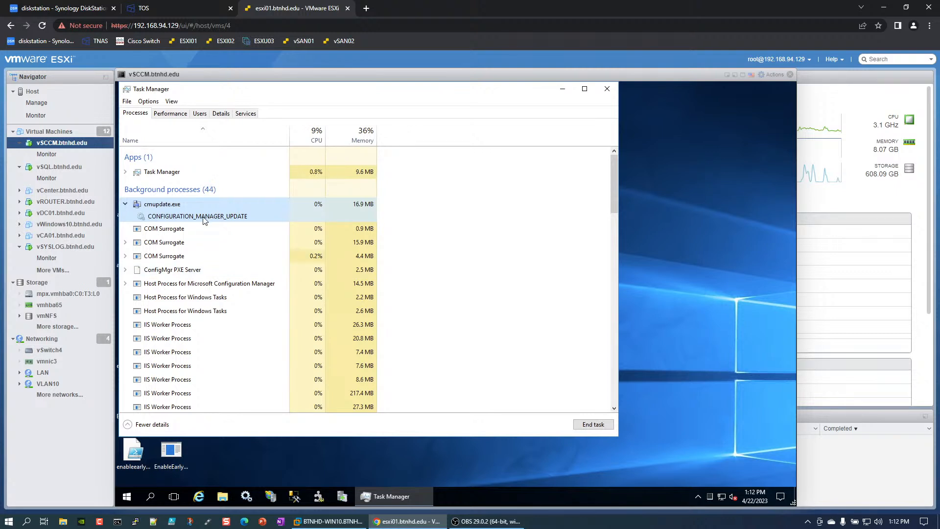
pyautogui.click(126, 270)
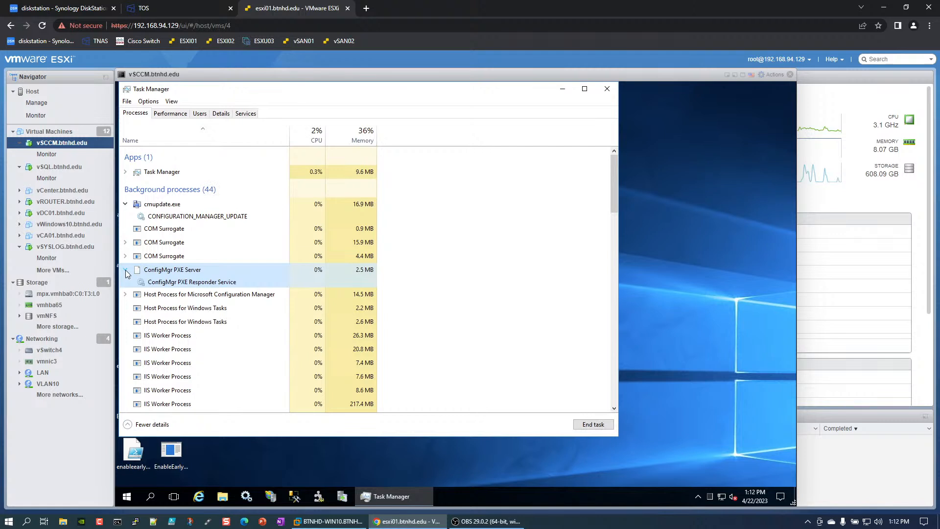
pyautogui.click(125, 269)
# Examine the rest of the background processes, from the IIS workers and smsexec.exe through the Windows installer and WSUS, for update activity
pyautogui.scroll(-3, 245, 251)
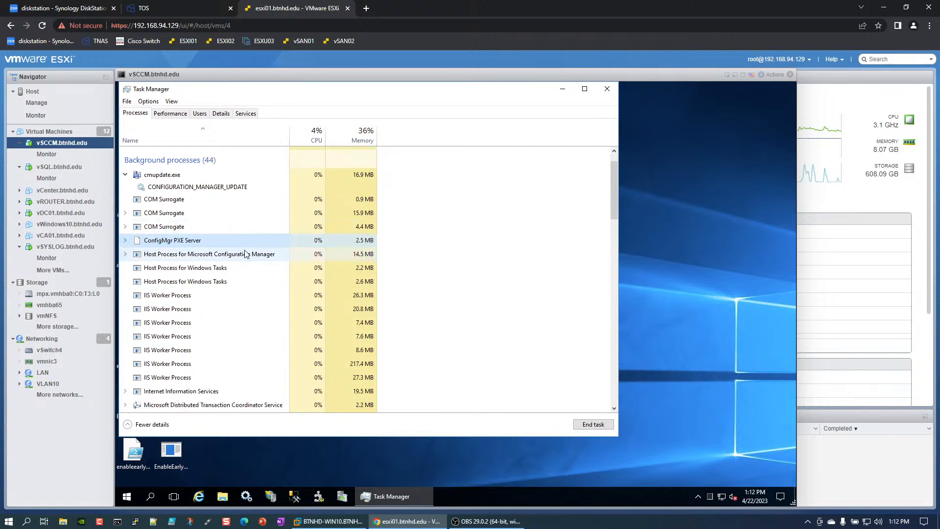
pyautogui.scroll(-5, 247, 254)
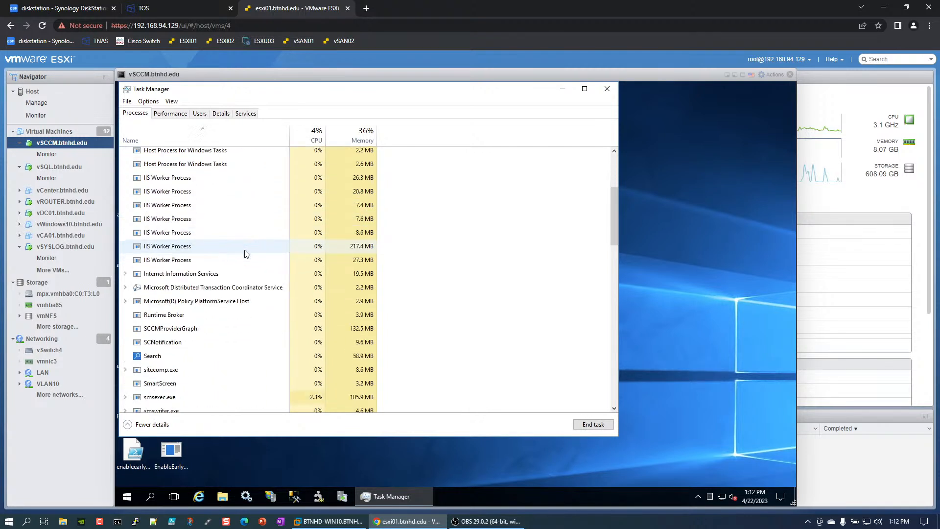
pyautogui.scroll(-3, 246, 254)
pyautogui.scroll(4, 247, 254)
pyautogui.scroll(-2, 247, 254)
pyautogui.scroll(-6, 247, 254)
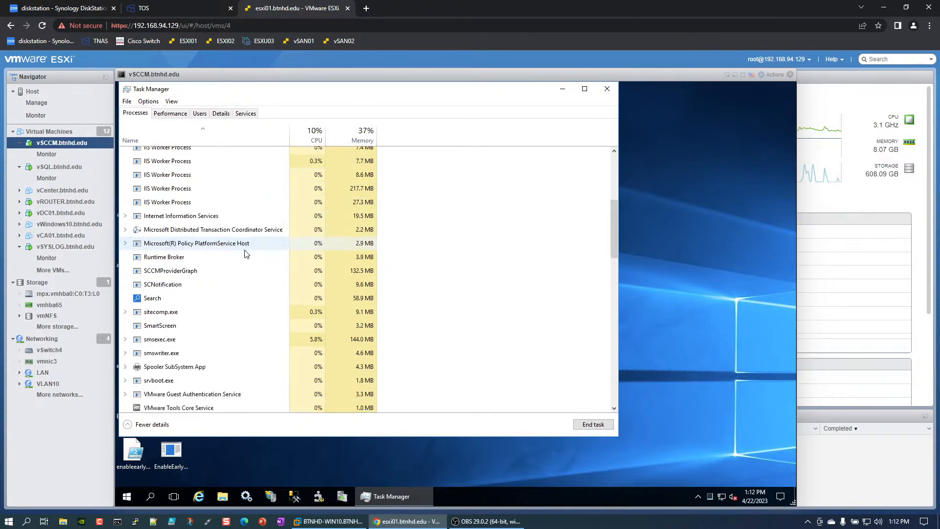
pyautogui.scroll(-7, 246, 253)
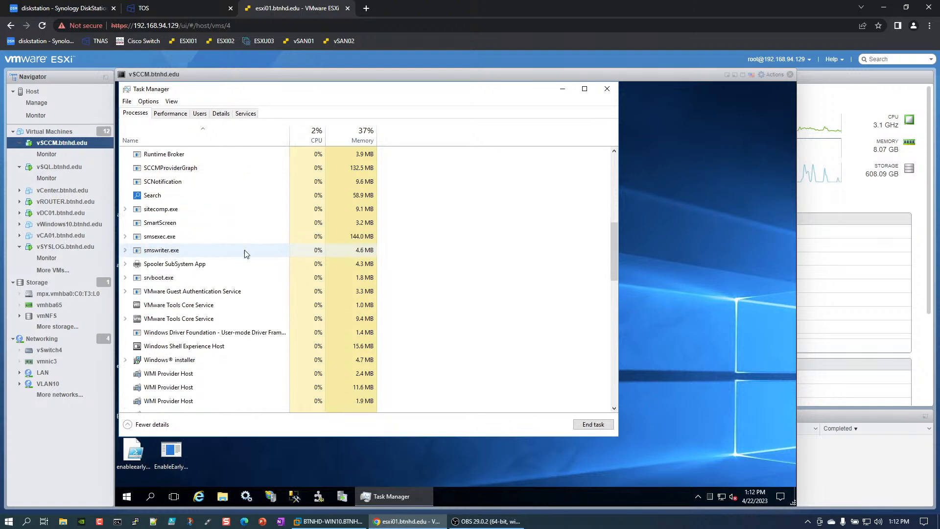
pyautogui.scroll(-1, 246, 254)
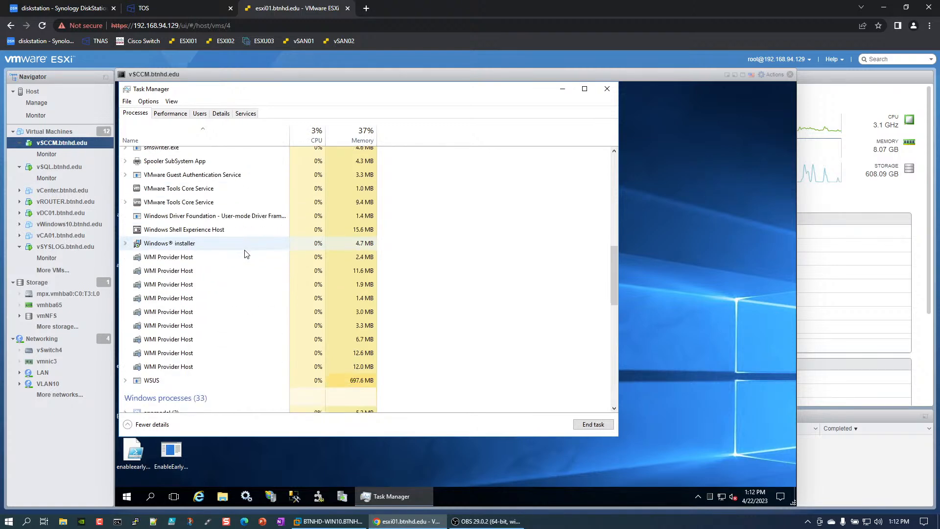
pyautogui.scroll(15, 246, 253)
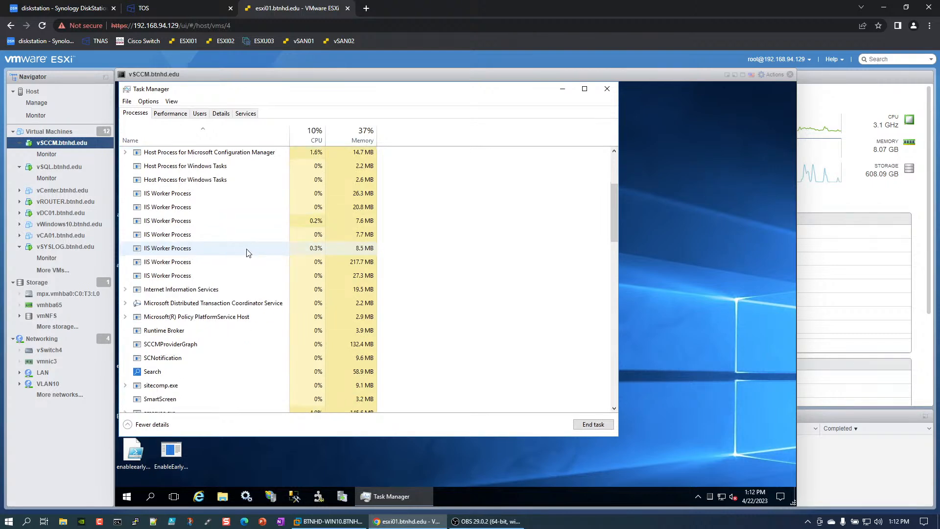
pyautogui.scroll(-5, 249, 253)
pyautogui.scroll(5, 249, 253)
pyautogui.scroll(3, 249, 253)
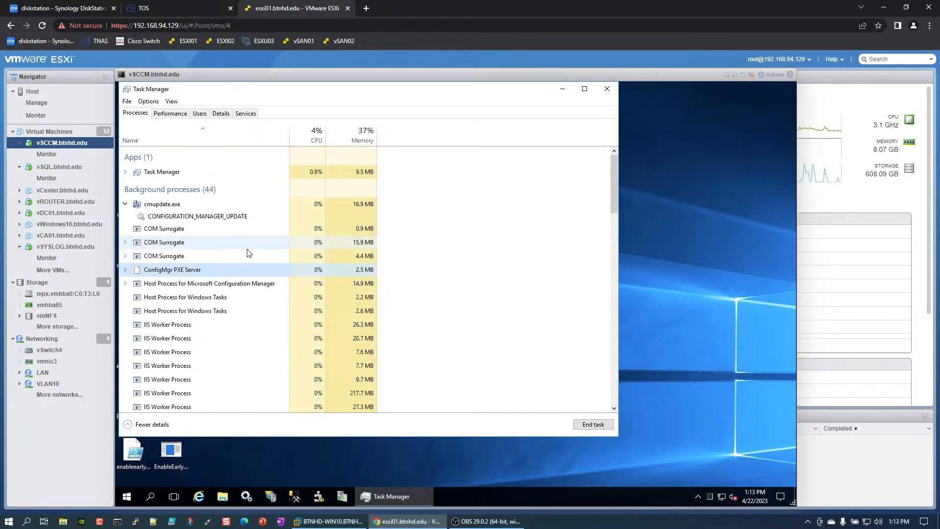
# Sort the processes by memory use, inspect the services under WSUS and smsexec.exe, and return to sorting by name
pyautogui.click(360, 141)
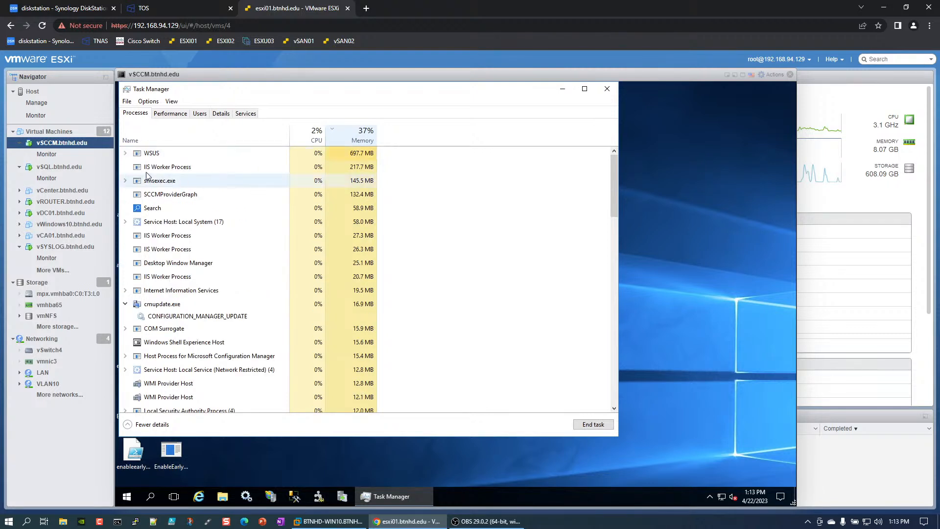
pyautogui.click(126, 153)
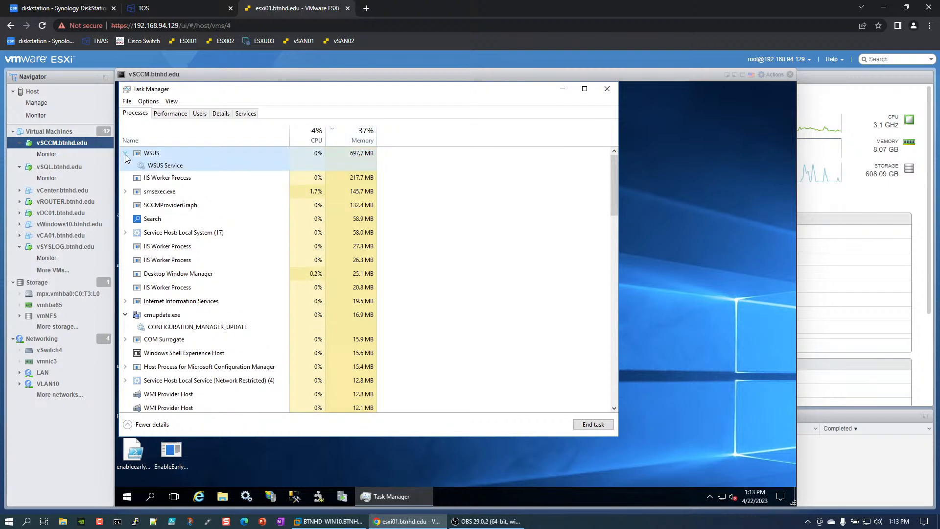
pyautogui.click(125, 154)
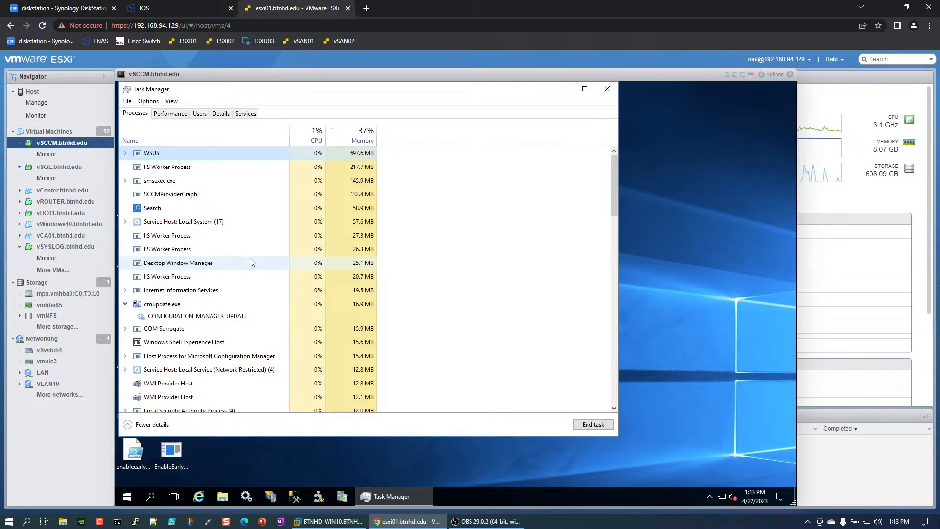
pyautogui.click(126, 182)
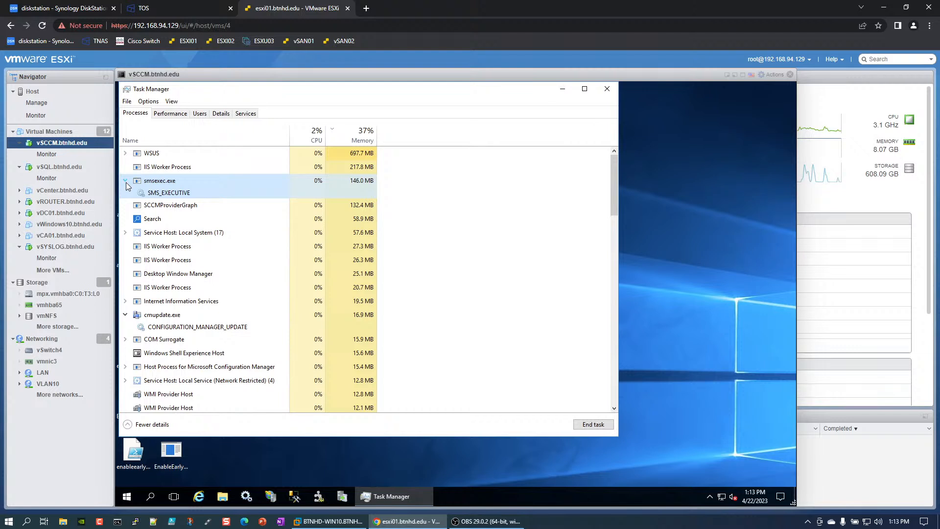
pyautogui.click(125, 181)
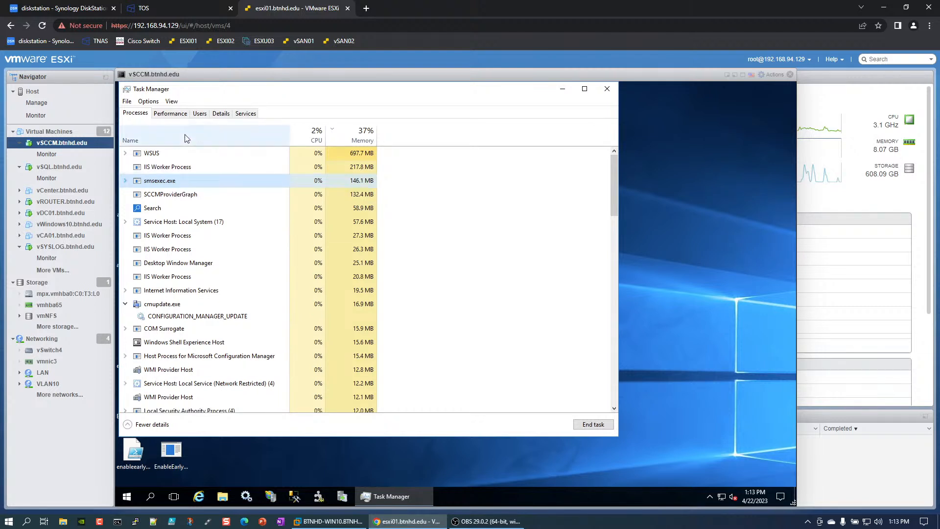
pyautogui.click(187, 138)
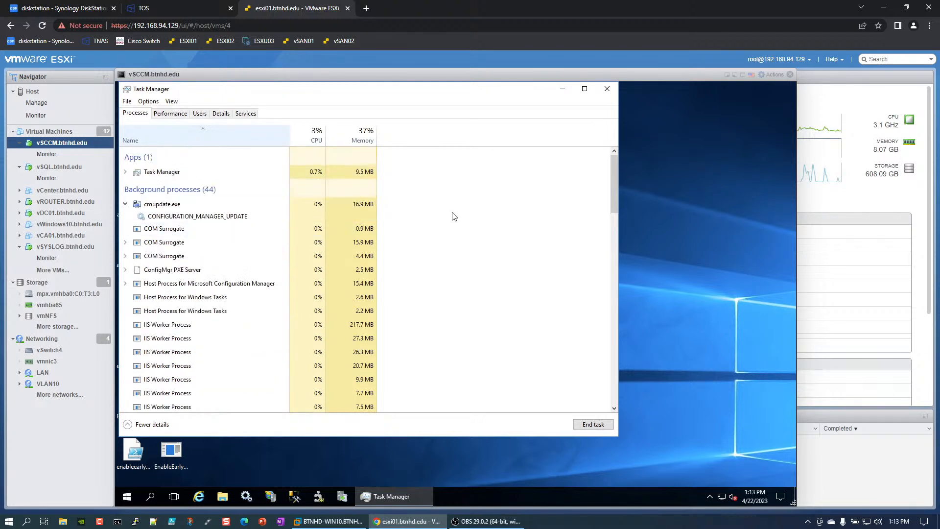
# Close Task Manager, launch the Configuration Manager Console, and accept installing the new console version 5.2303.1089.1000
pyautogui.click(607, 90)
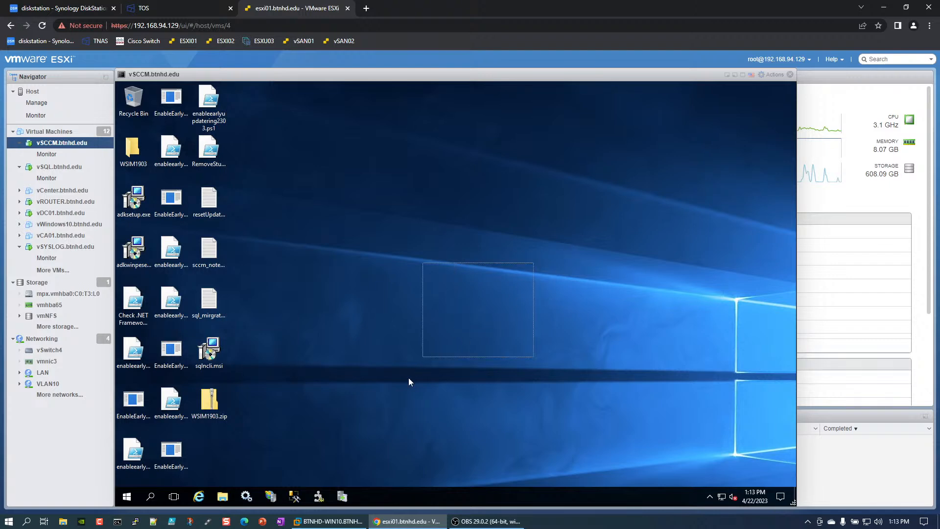
pyautogui.click(131, 498)
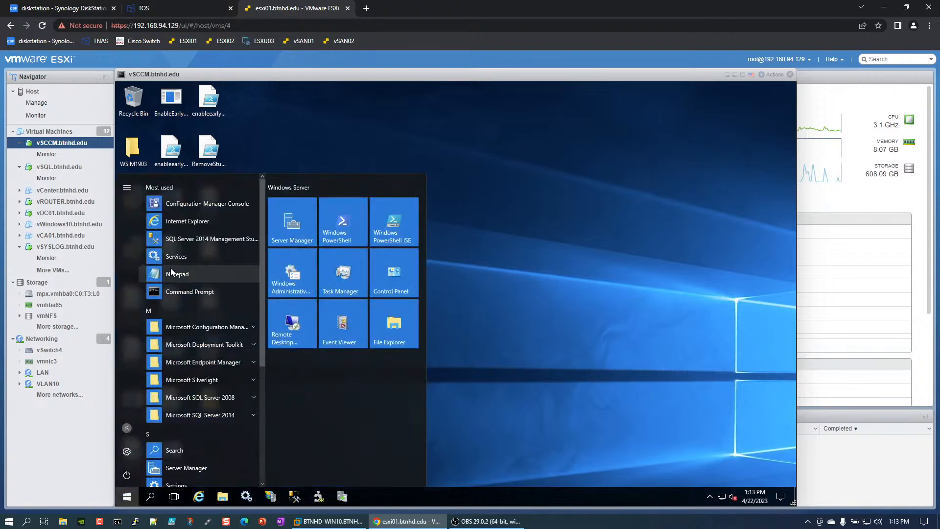
pyautogui.click(206, 205)
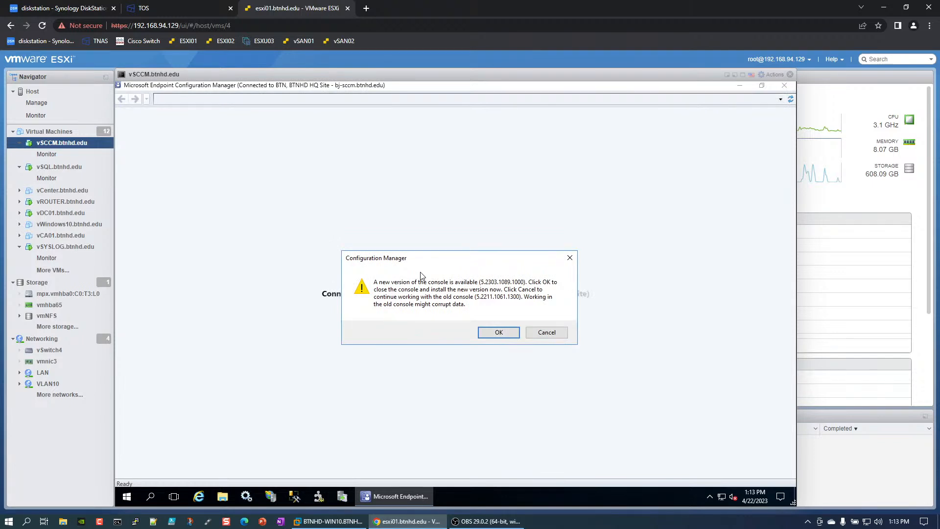
pyautogui.click(498, 337)
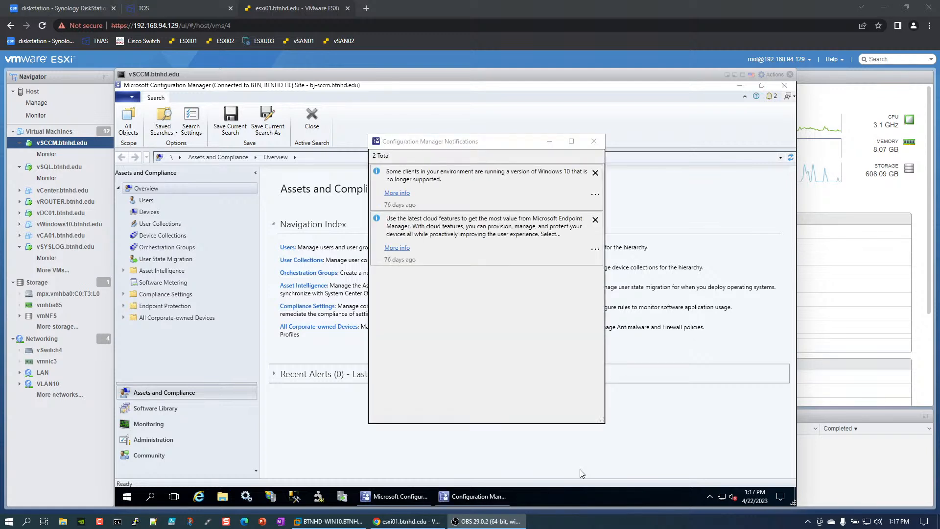
# Dismiss the console notifications and check the state of Configuration Manager 2303 under Updates and Servicing in the Administration workspace
pyautogui.click(593, 141)
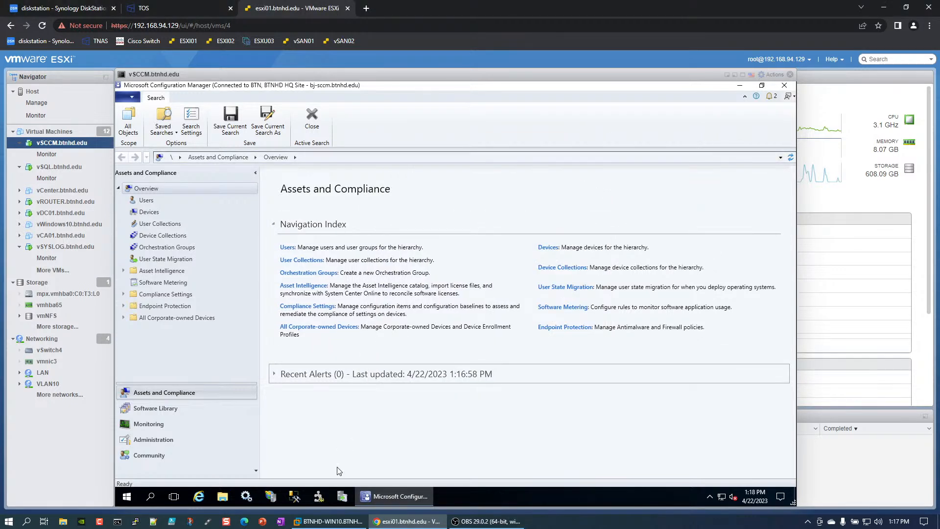
pyautogui.click(178, 439)
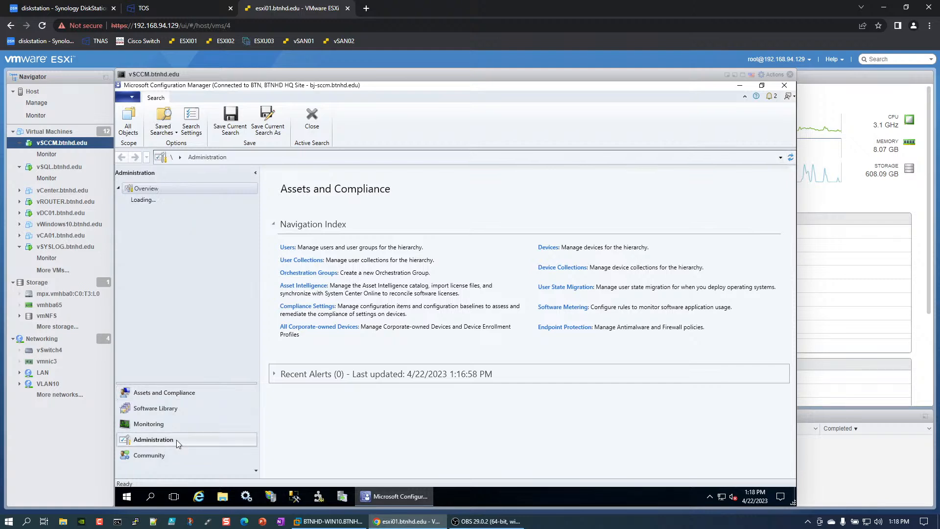
pyautogui.click(175, 201)
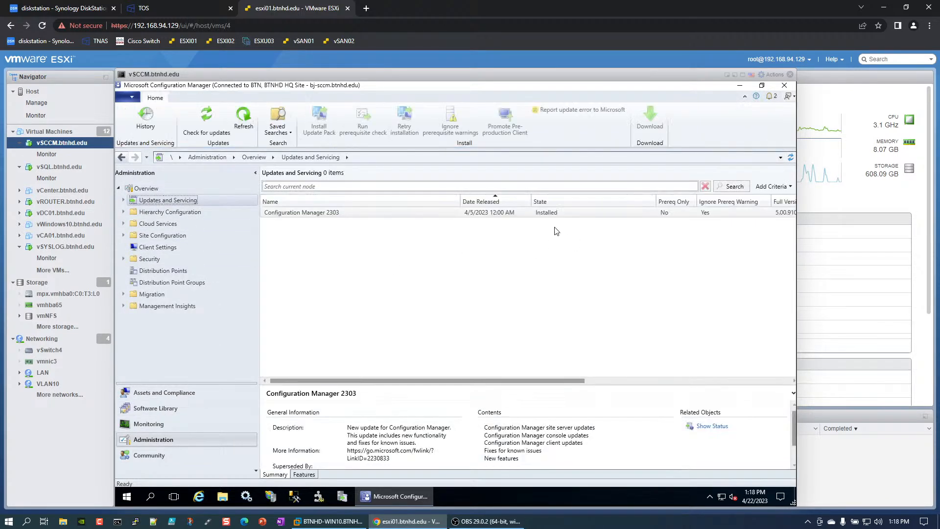
# Check the installed version of Microsoft Configuration Manager Console in the server's Programs and Features, and close the window
pyautogui.click(127, 497)
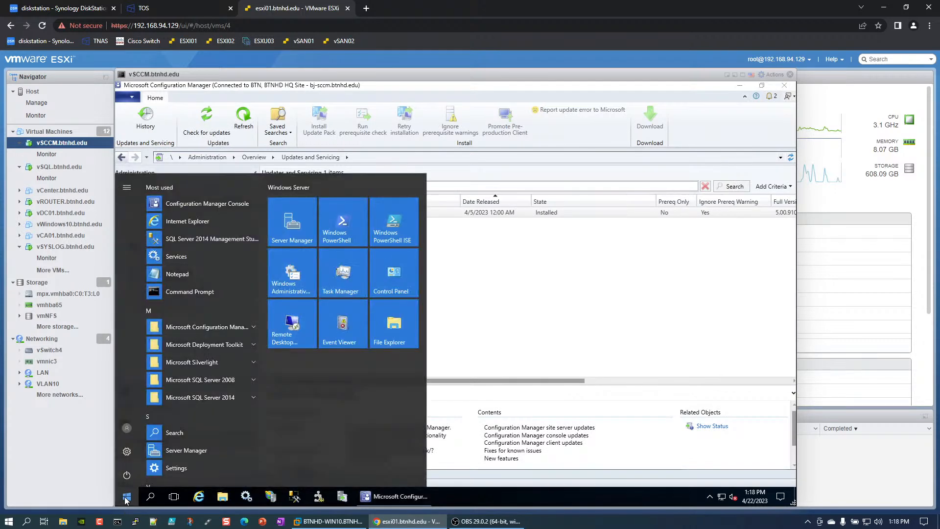
pyautogui.write('control')
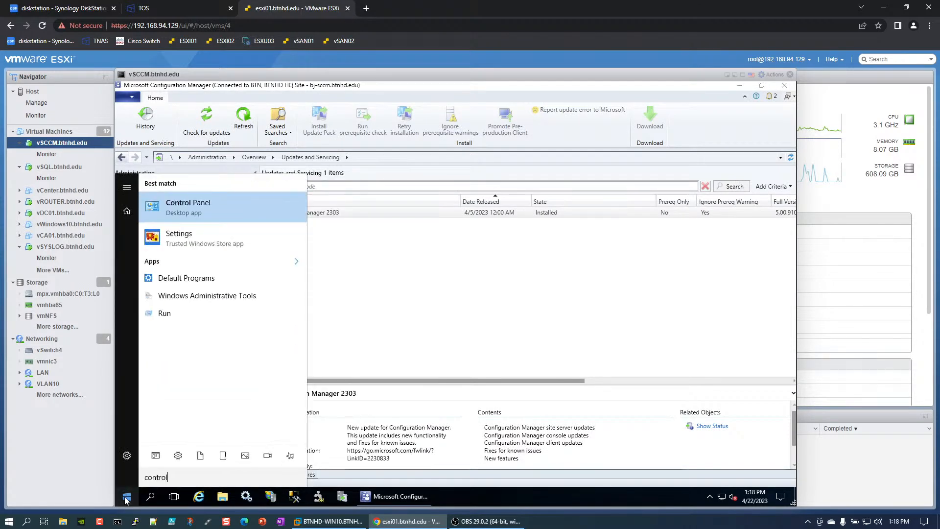
pyautogui.press('Return')
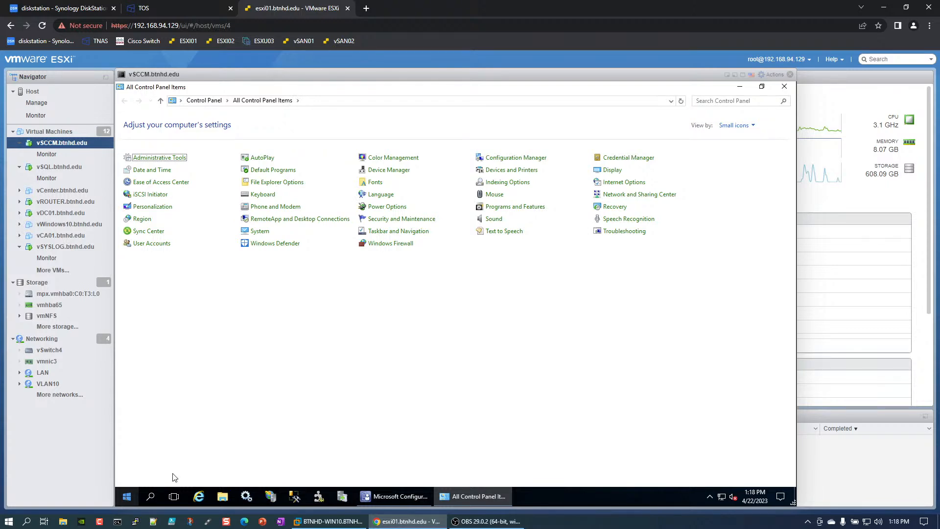
pyautogui.click(515, 207)
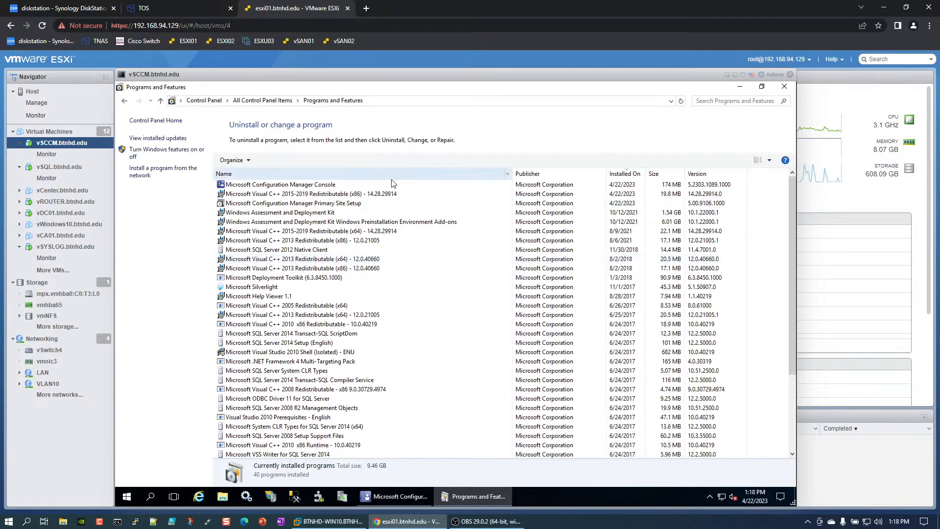
pyautogui.click(688, 187)
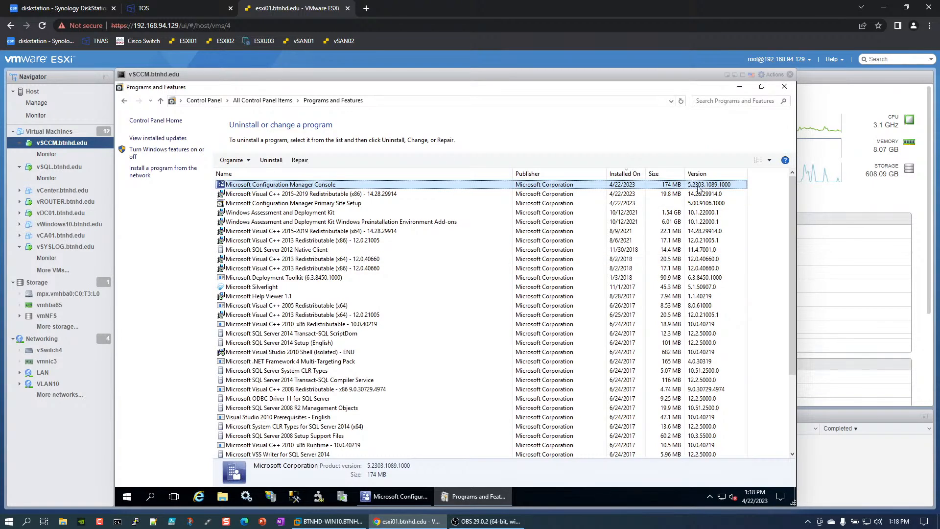
pyautogui.click(785, 87)
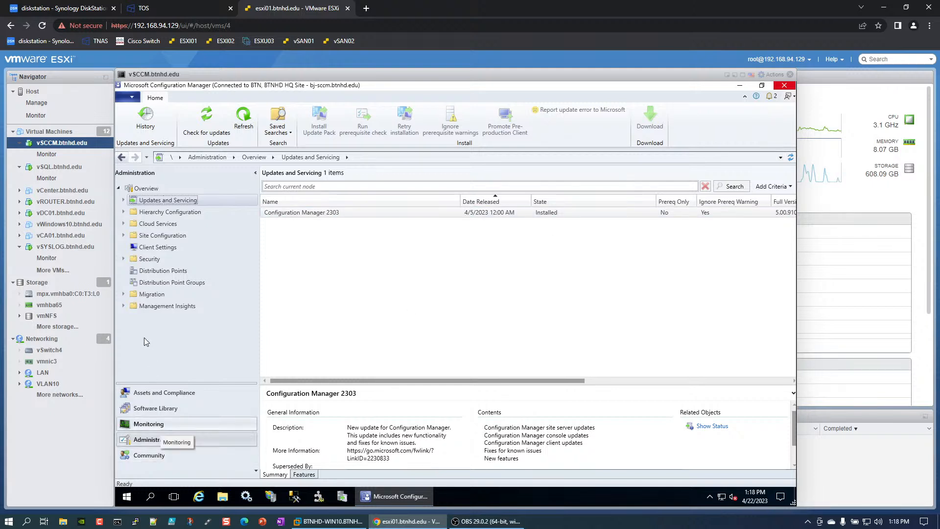
# Inspect the version and build number in the BTNHD HQ Site properties under Site Configuration, and close them without changes
pyautogui.click(163, 235)
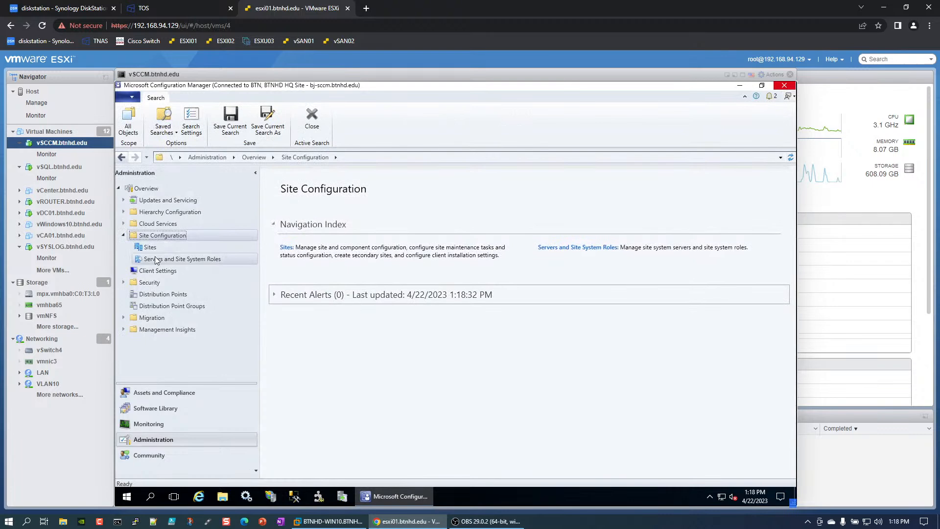
pyautogui.click(150, 247)
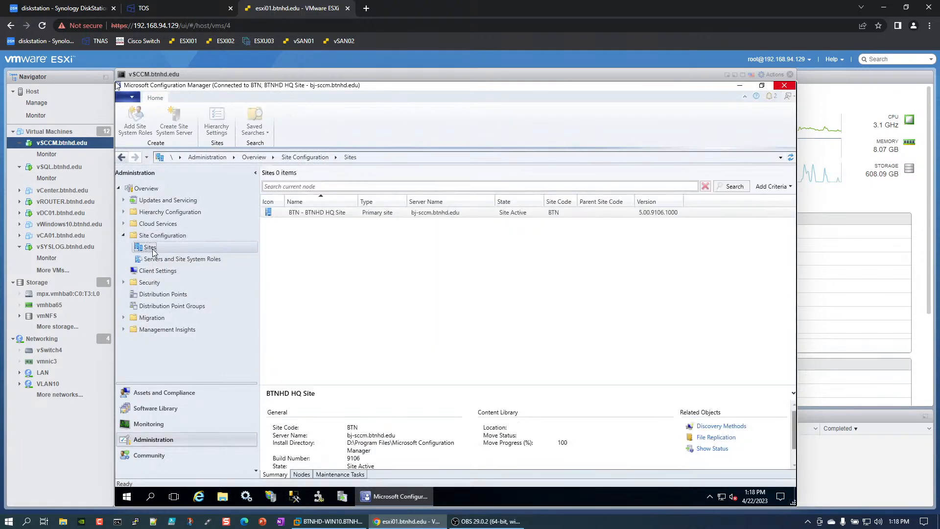
pyautogui.rightClick(335, 214)
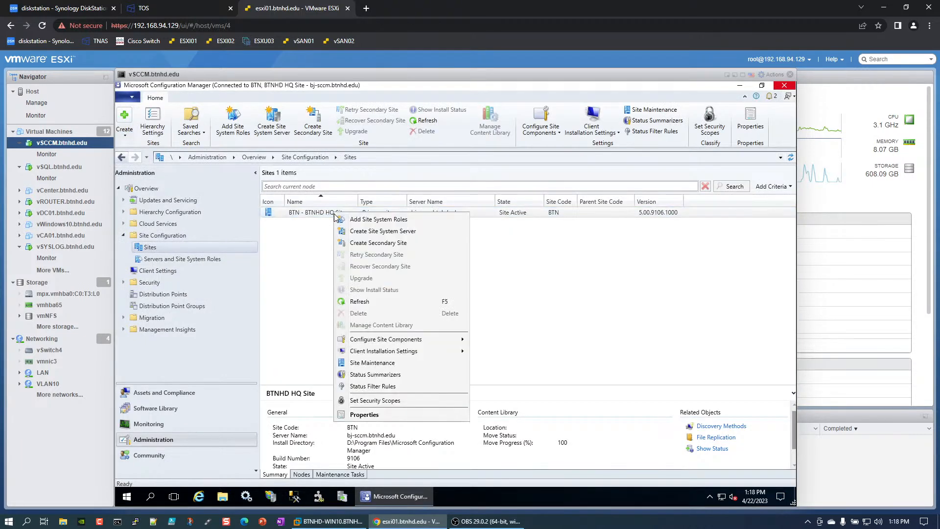
pyautogui.click(365, 414)
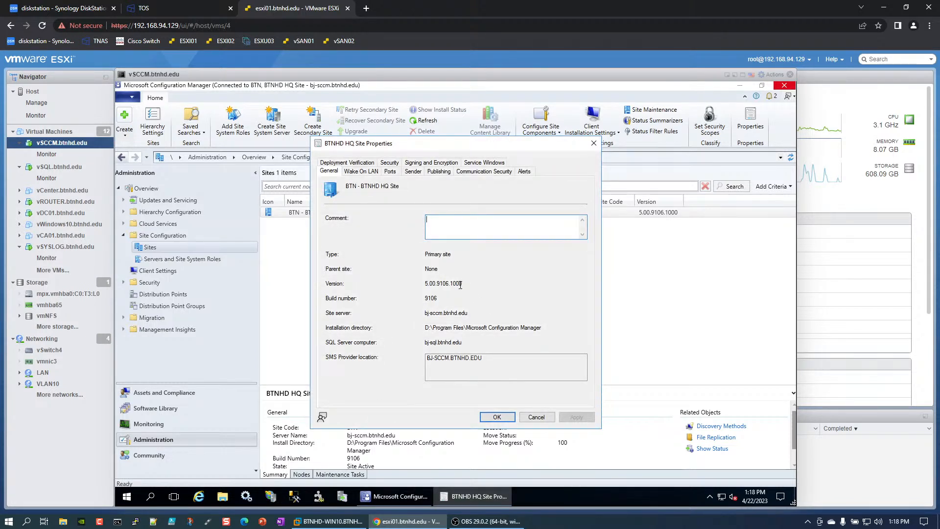
pyautogui.moveTo(463, 283); pyautogui.dragTo(419, 283)
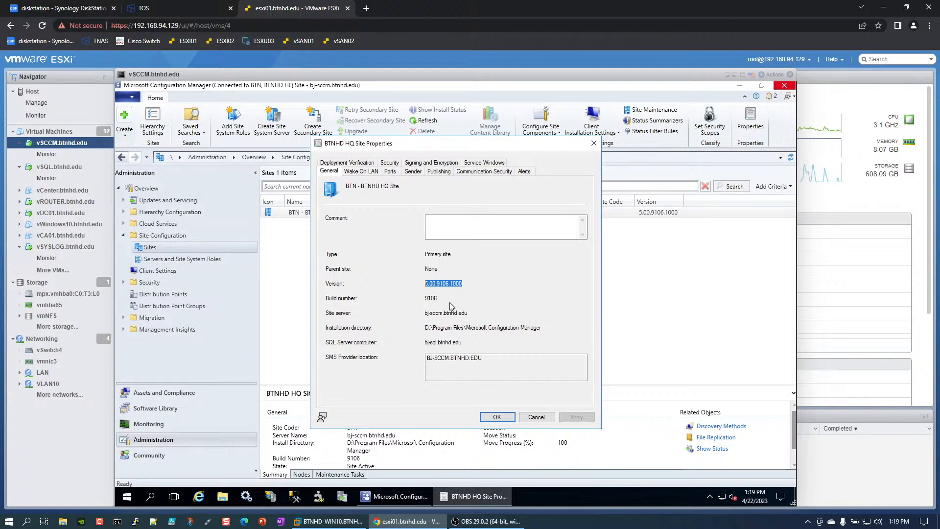
pyautogui.click(536, 417)
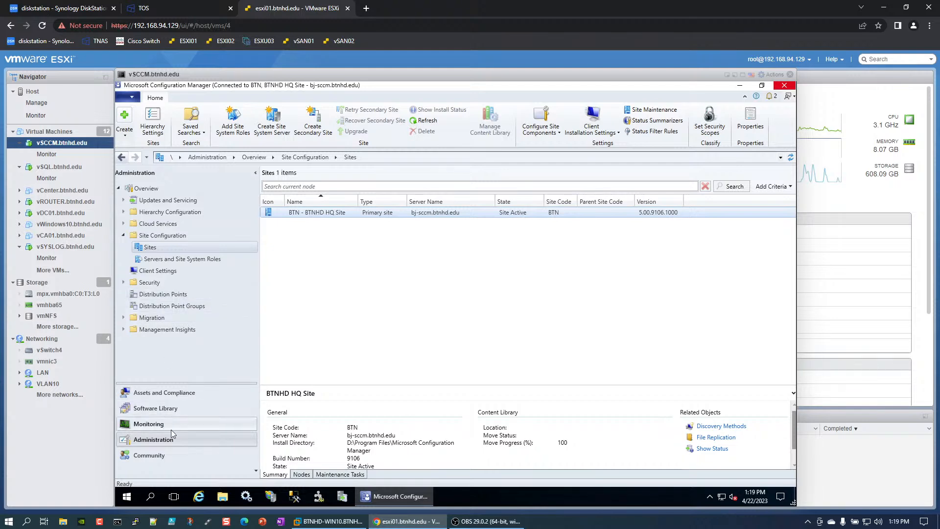
# Examine the Configuration Manager Client Package's content status under Application Management packages, enlarging the details area and comparing its last update with the current time
pyautogui.click(178, 407)
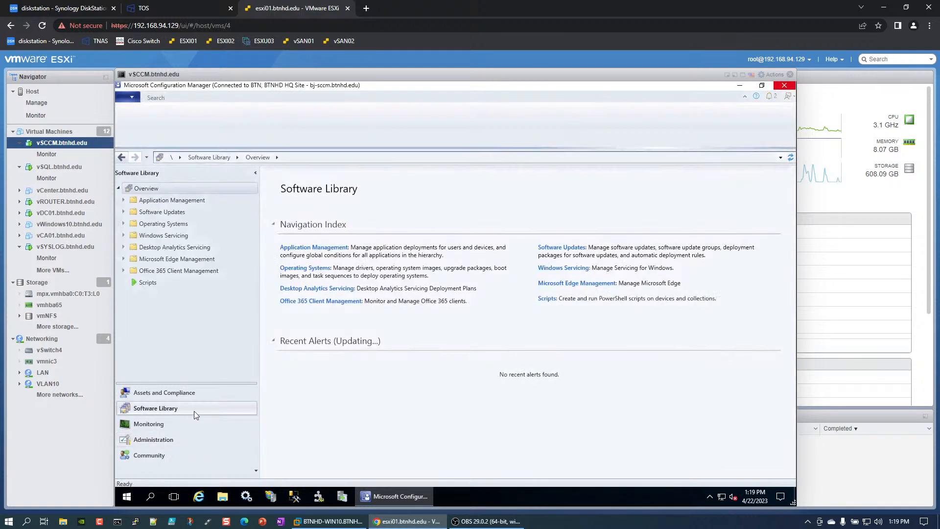
pyautogui.click(169, 202)
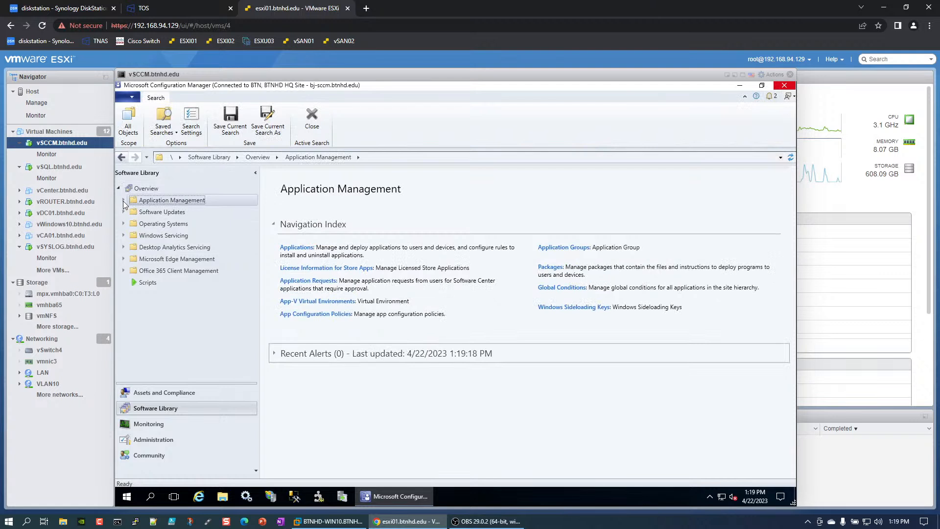
pyautogui.click(123, 201)
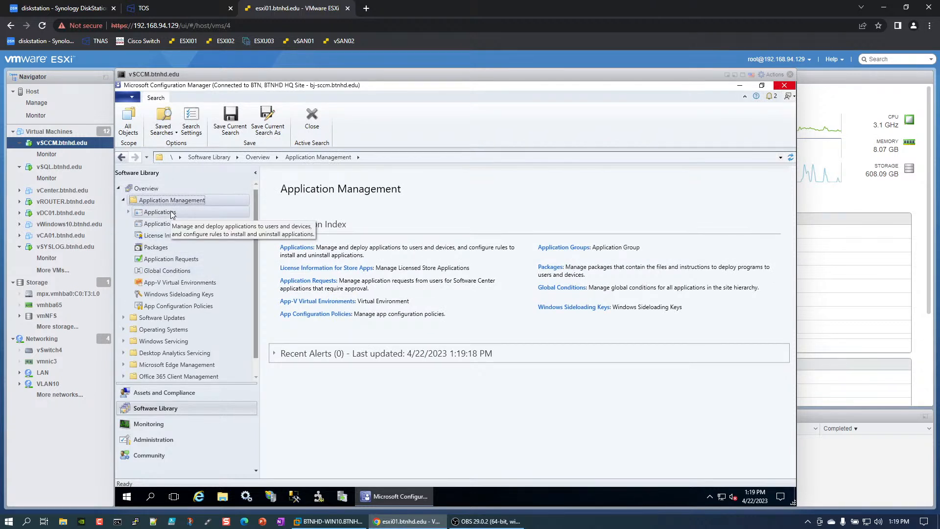
pyautogui.click(155, 247)
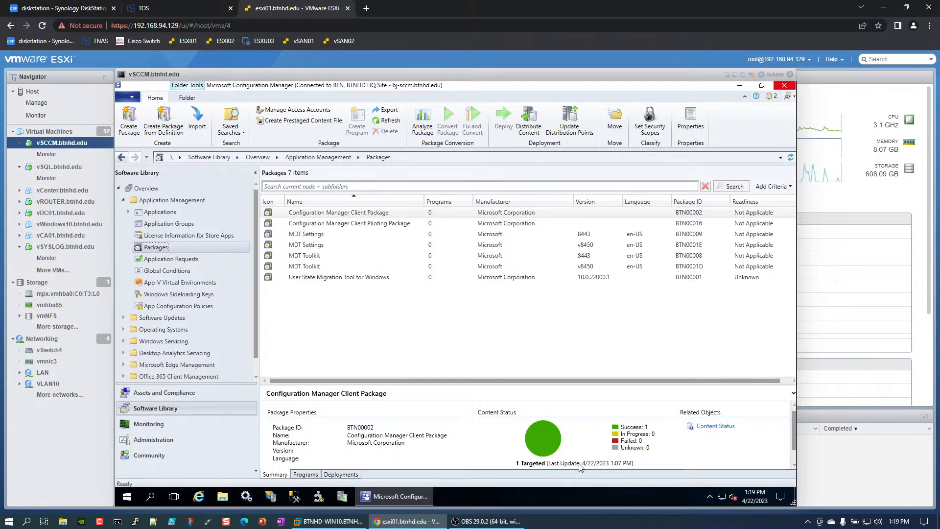
pyautogui.moveTo(487, 384); pyautogui.dragTo(487, 351)
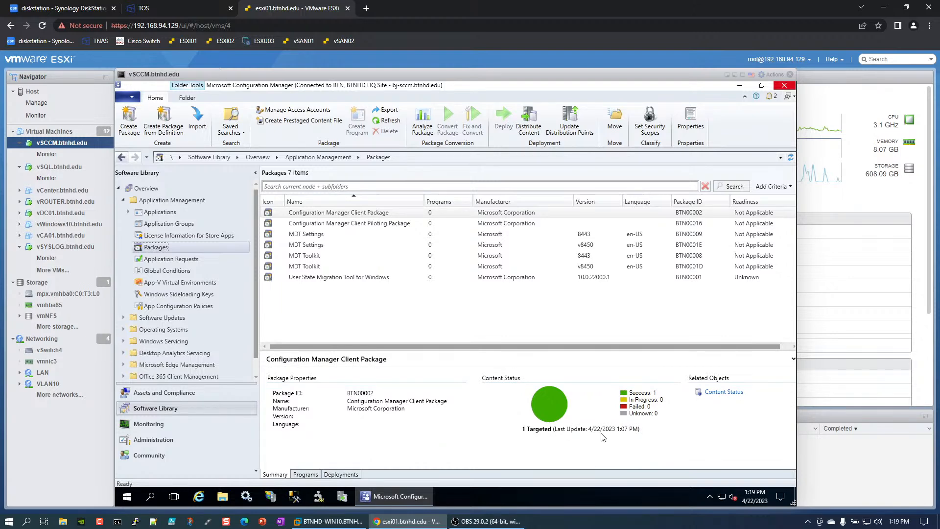
pyautogui.click(900, 522)
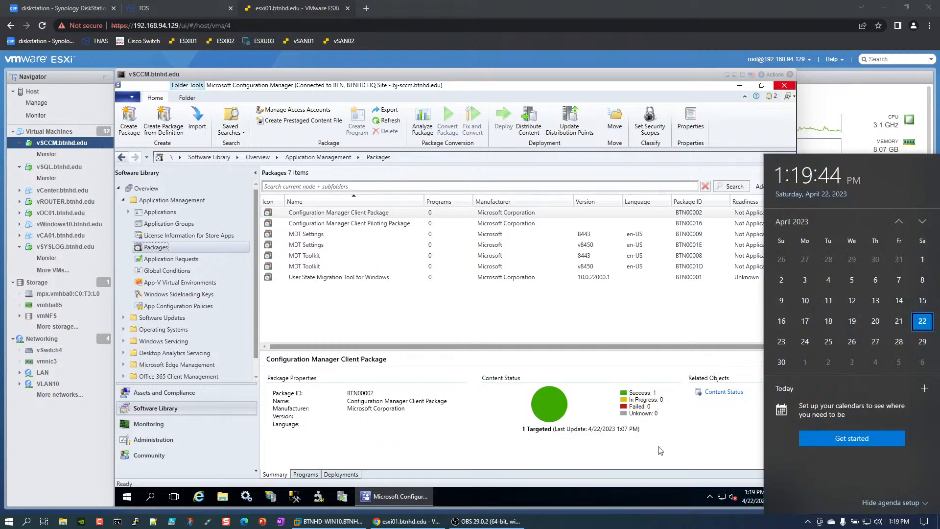
pyautogui.click(660, 450)
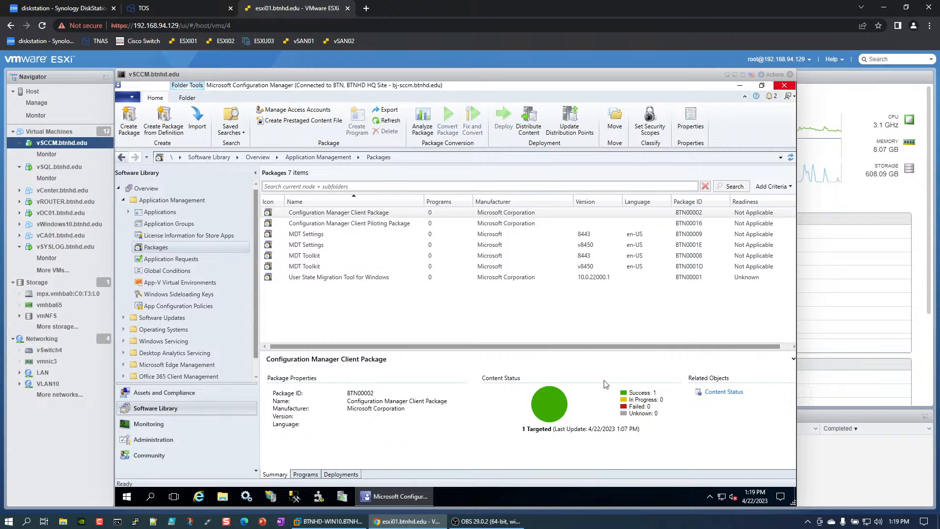
# Review the content distribution and distribution point update actions available for the Configuration Manager Client Package
pyautogui.rightClick(344, 218)
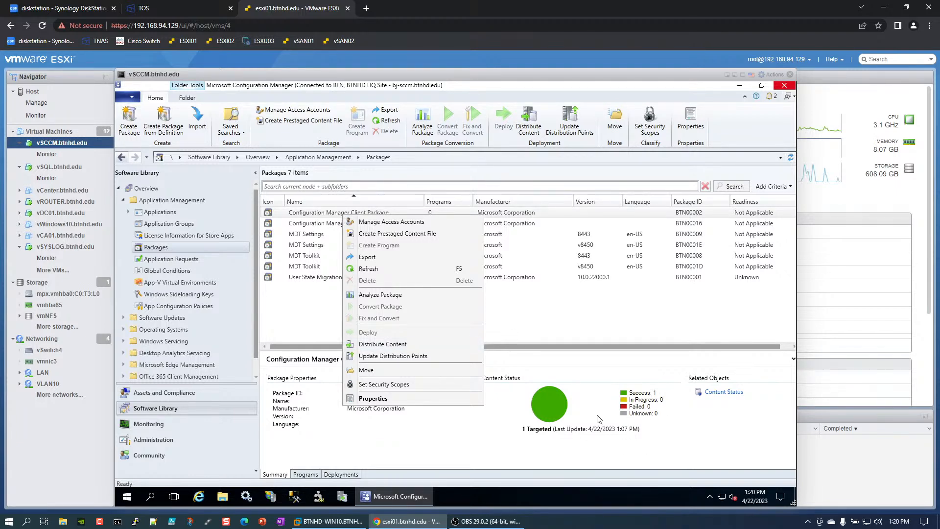
pyautogui.click(550, 416)
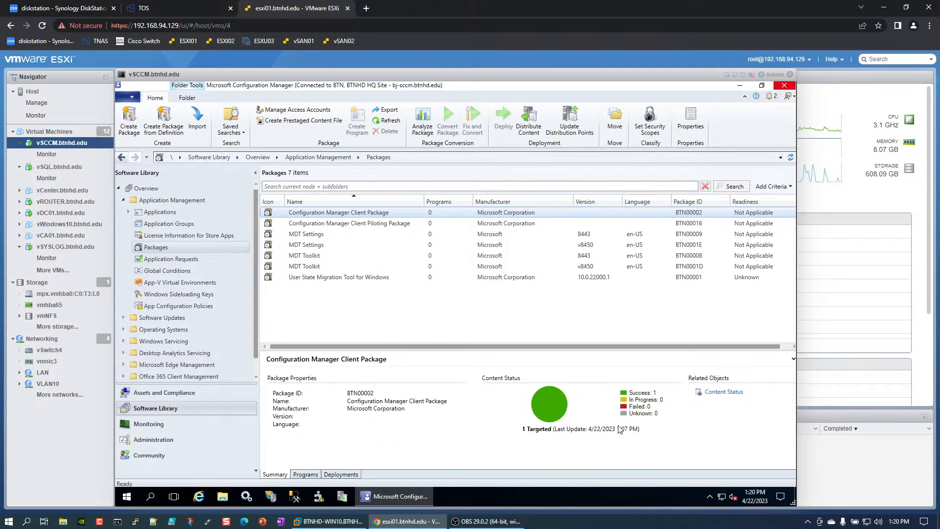
pyautogui.rightClick(327, 213)
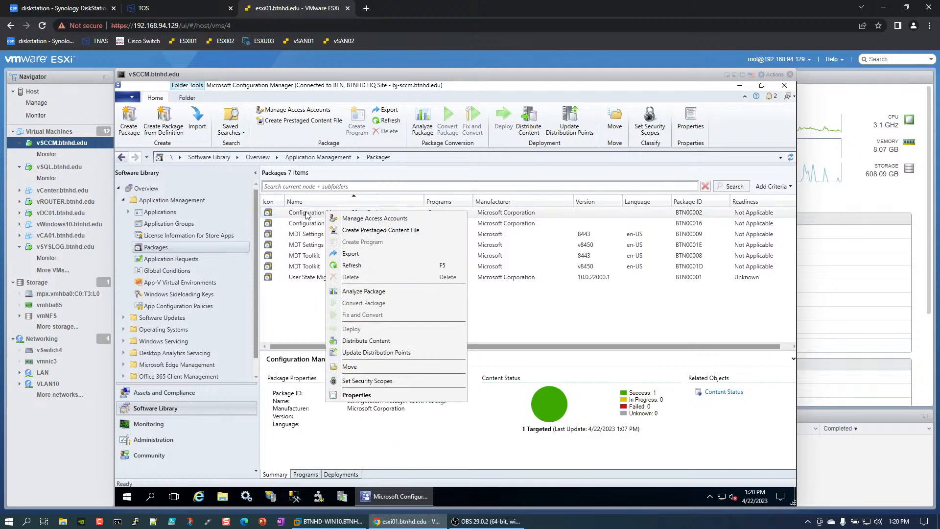
pyautogui.click(307, 224)
pyautogui.click(318, 213)
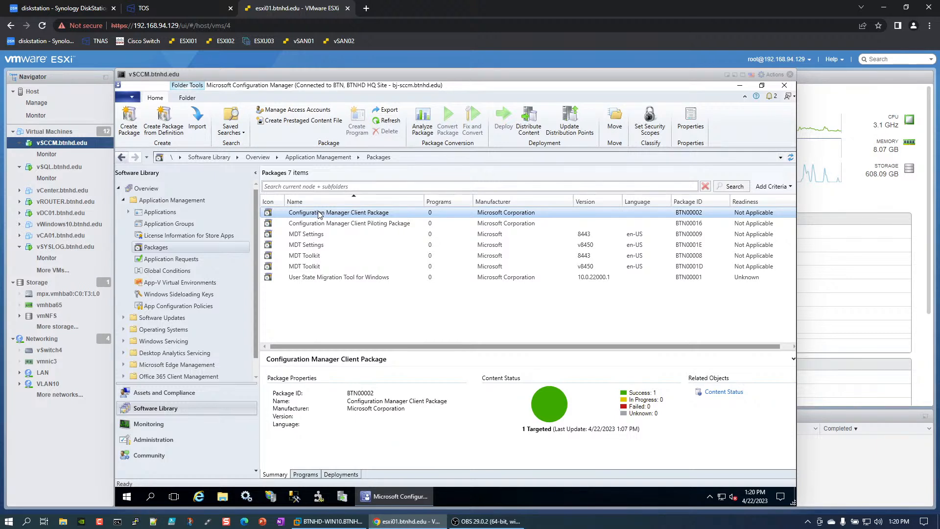
pyautogui.rightClick(319, 214)
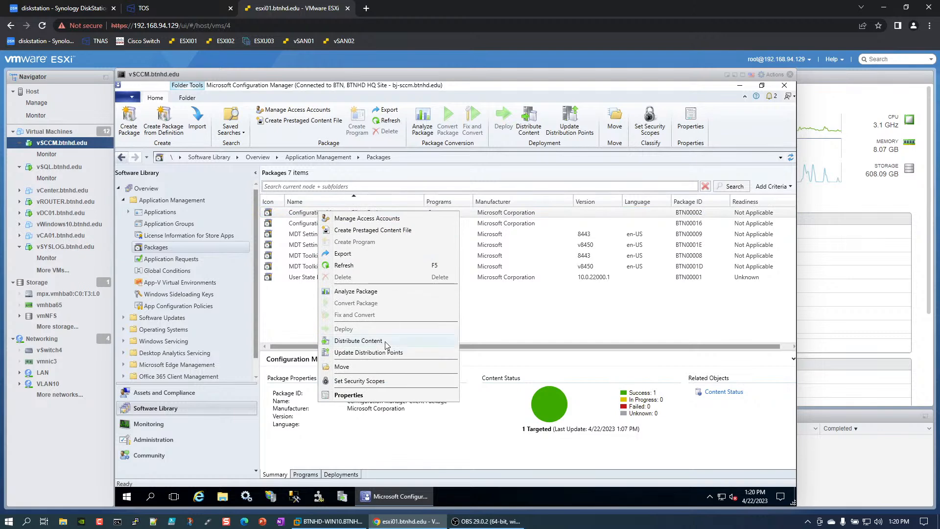
# Check the content status of the Configuration Manager Client Piloting Package and of the MDT Settings and MDT Toolkit packages
pyautogui.click(326, 224)
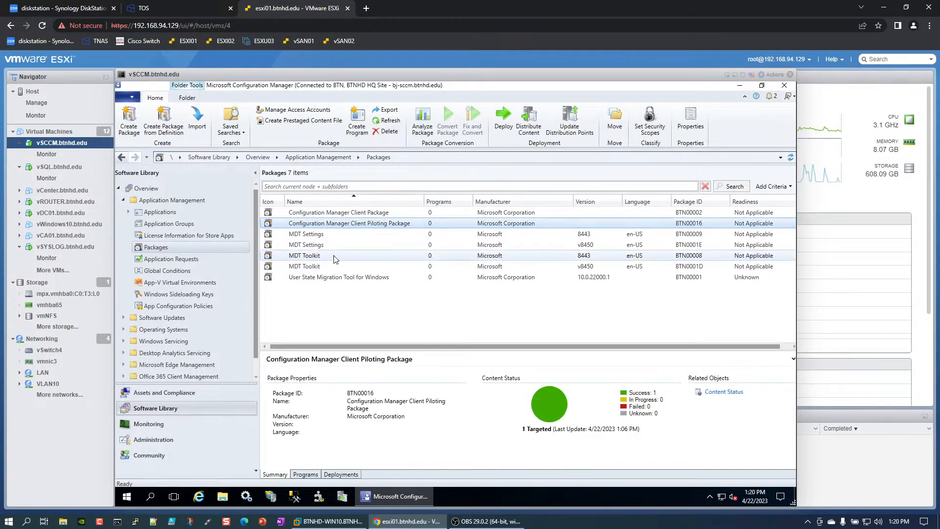
pyautogui.click(326, 234)
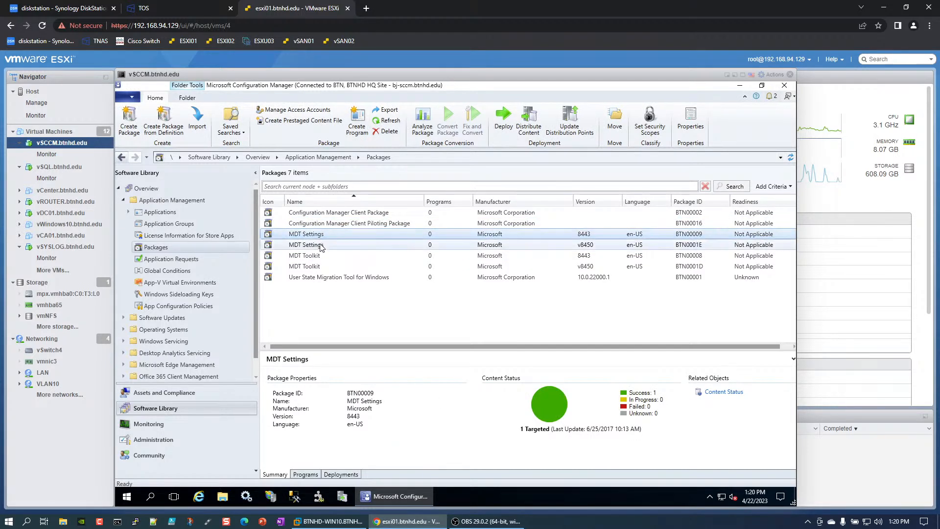
pyautogui.click(321, 248)
pyautogui.click(321, 256)
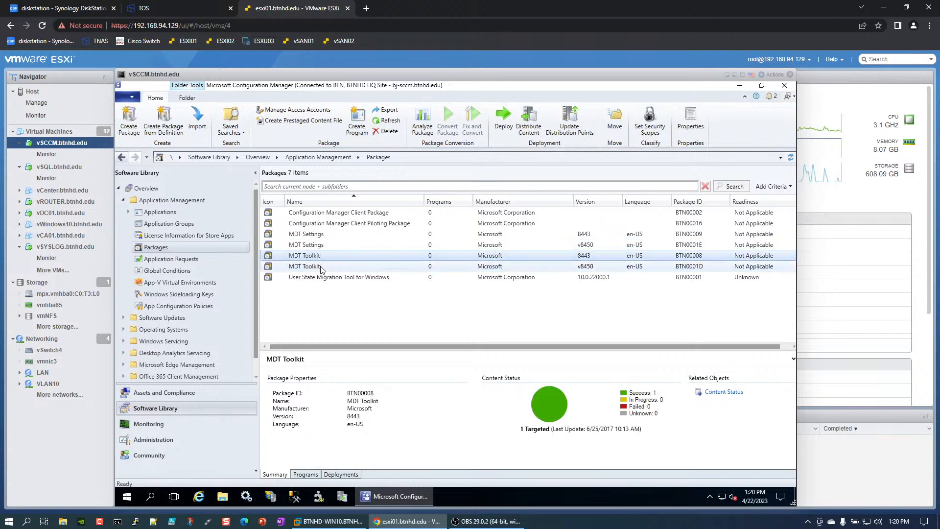
pyautogui.click(322, 267)
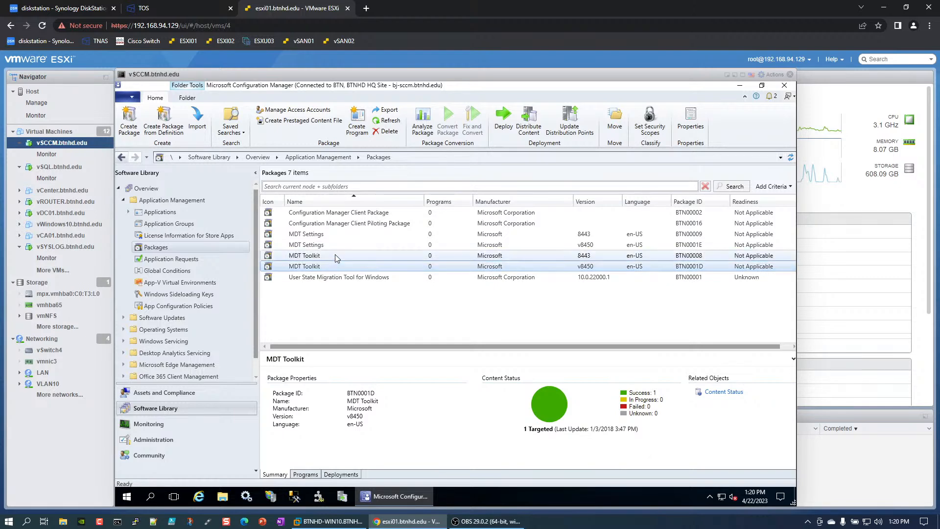
# Check the content status of the User State Migration Tool for Windows, Configuration Manager Client and Client Piloting packages
pyautogui.click(336, 277)
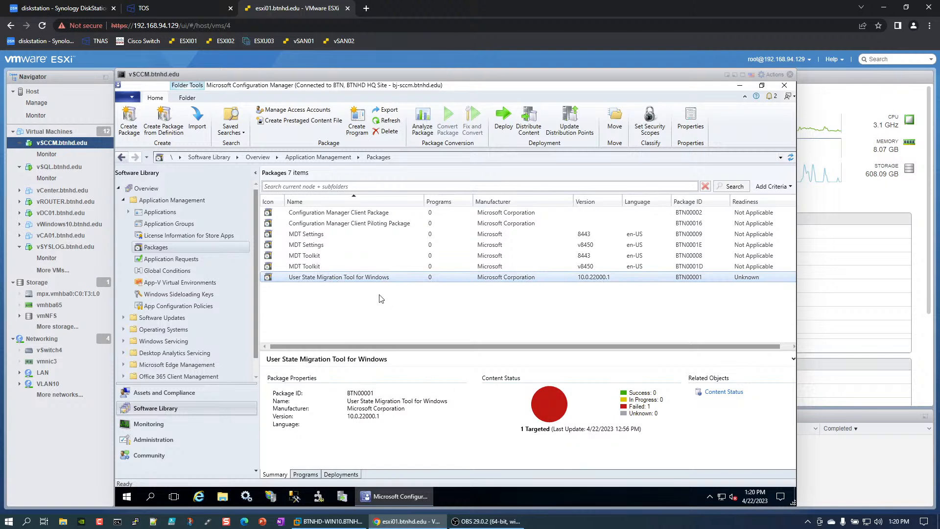
pyautogui.click(343, 213)
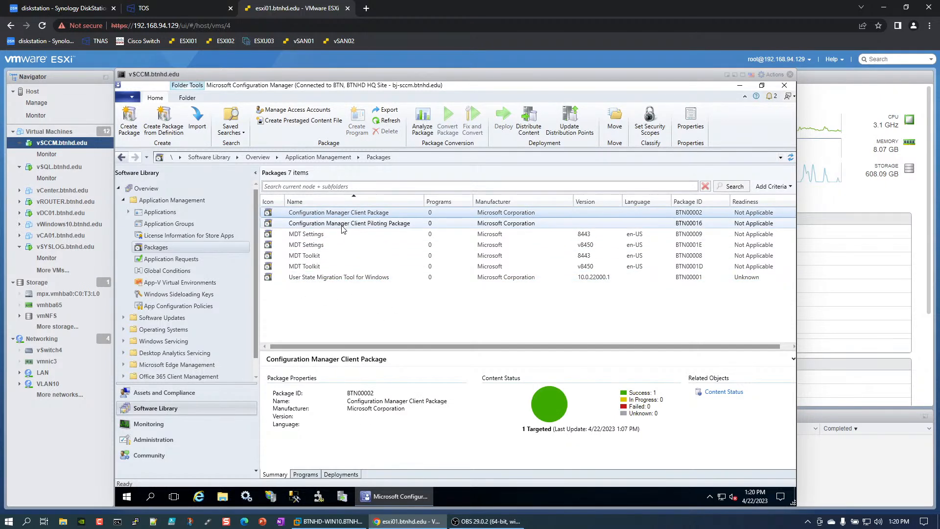
pyautogui.click(342, 224)
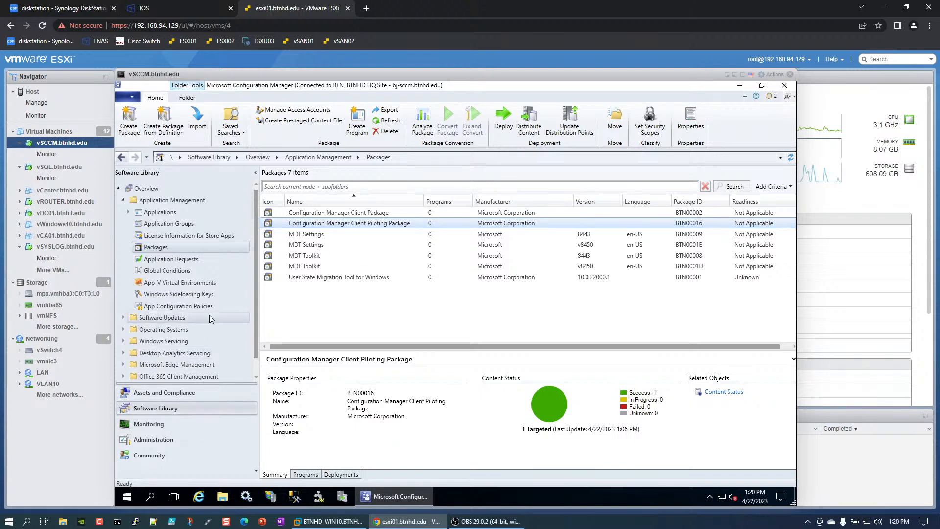
# Show the boot images under Operating Systems and examine the client version and content status of Boot image (x64) and (x86)
pyautogui.scroll(-1, 210, 315)
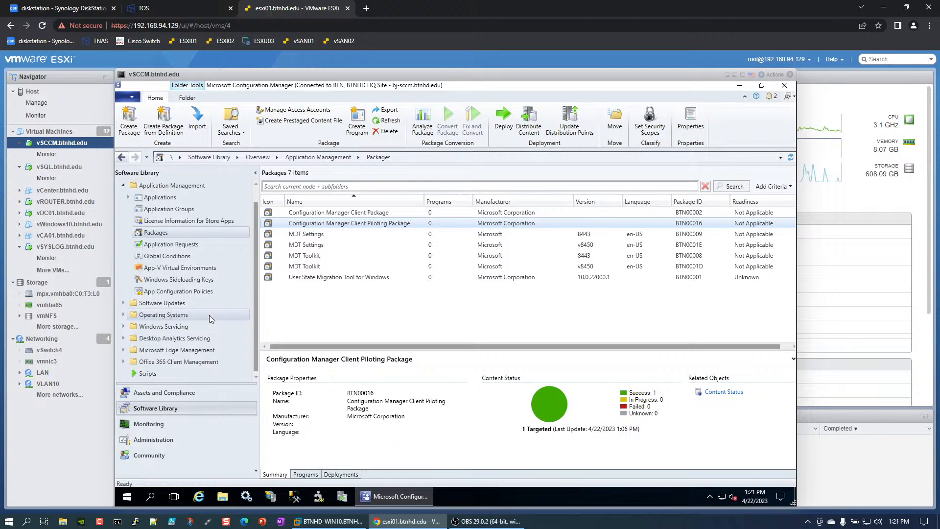
pyautogui.scroll(1, 209, 315)
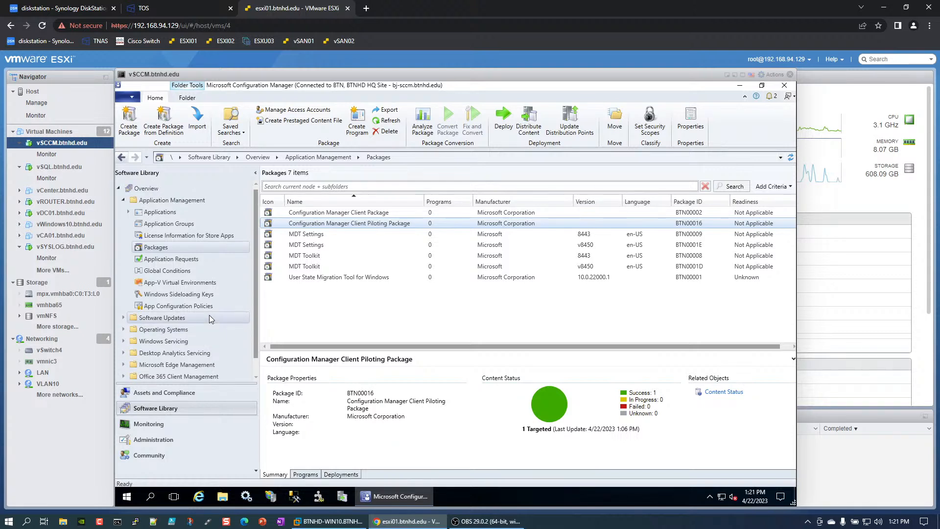
pyautogui.click(123, 329)
pyautogui.click(123, 200)
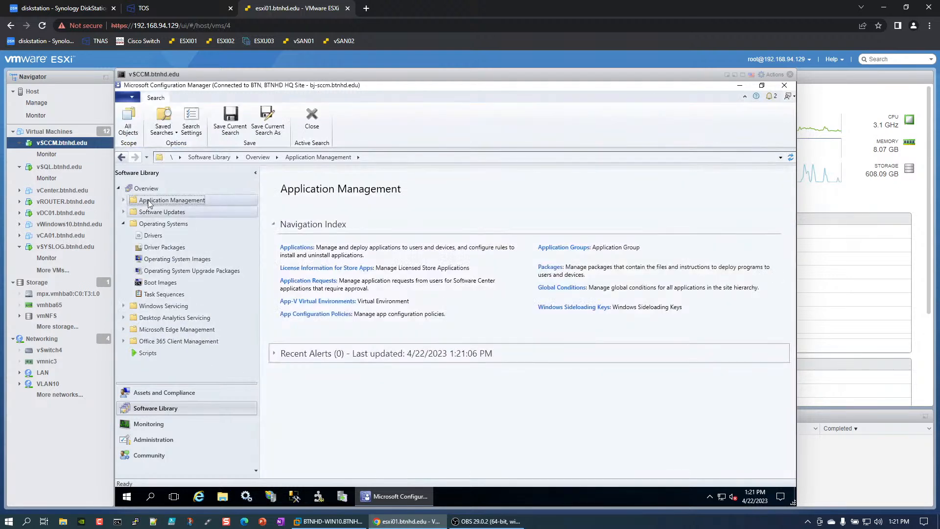
pyautogui.click(161, 283)
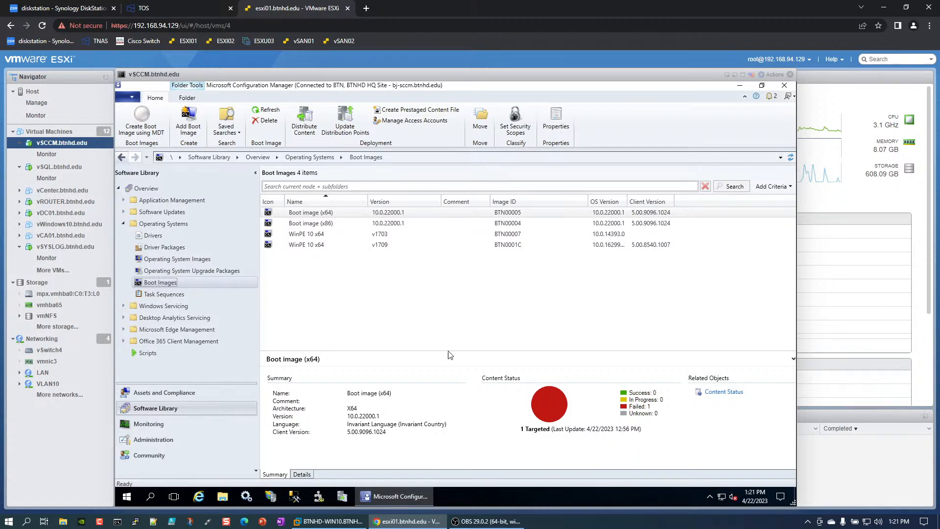
pyautogui.click(328, 224)
pyautogui.click(329, 213)
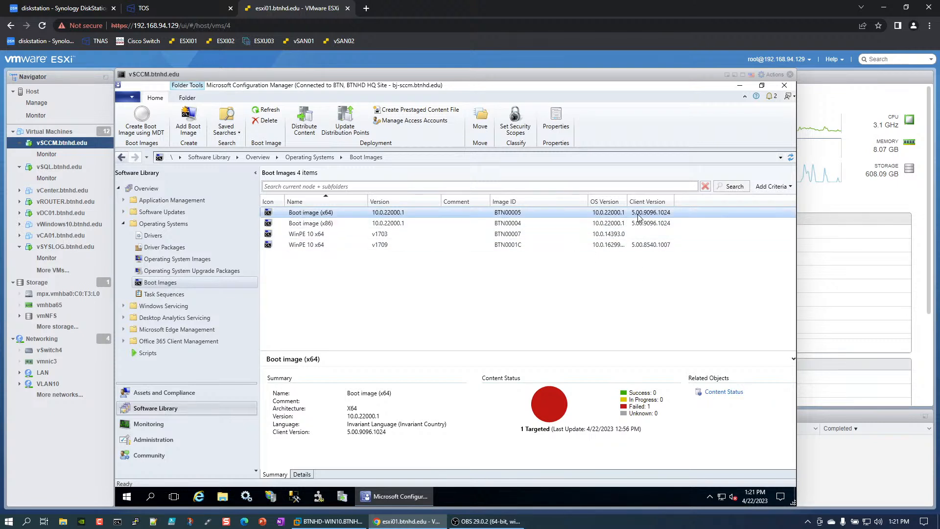
pyautogui.rightClick(312, 216)
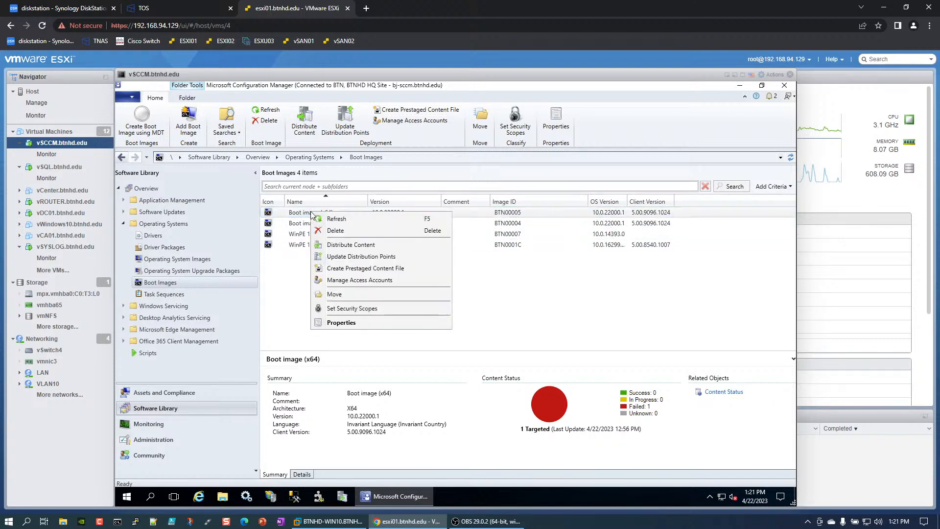
pyautogui.click(345, 246)
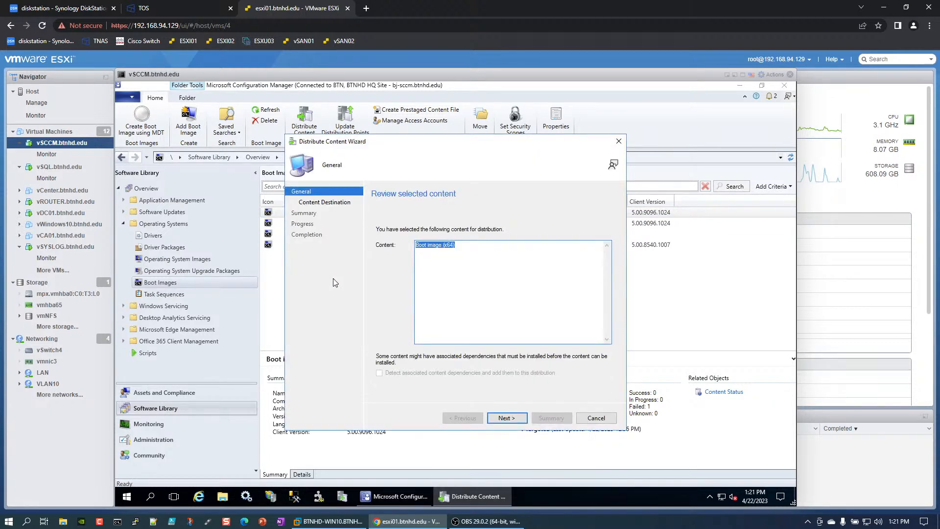
pyautogui.click(507, 419)
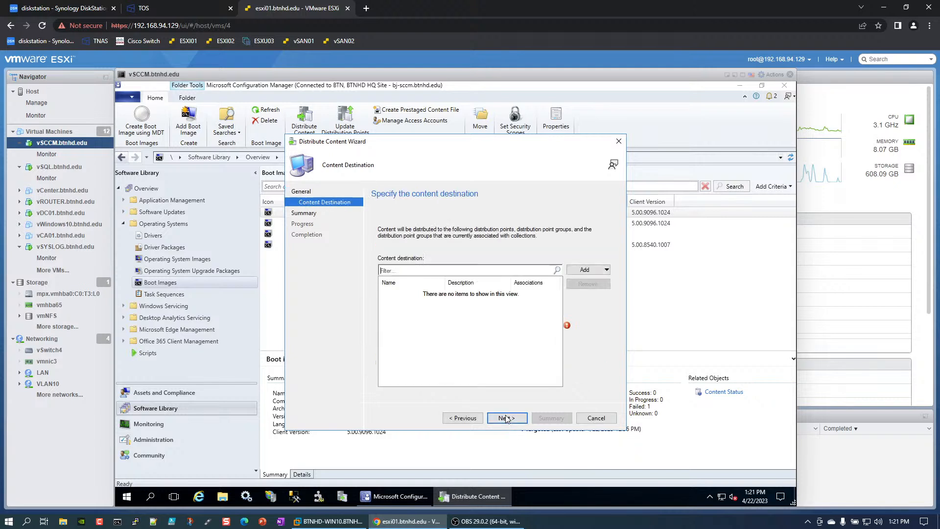
pyautogui.click(590, 270)
pyautogui.click(595, 283)
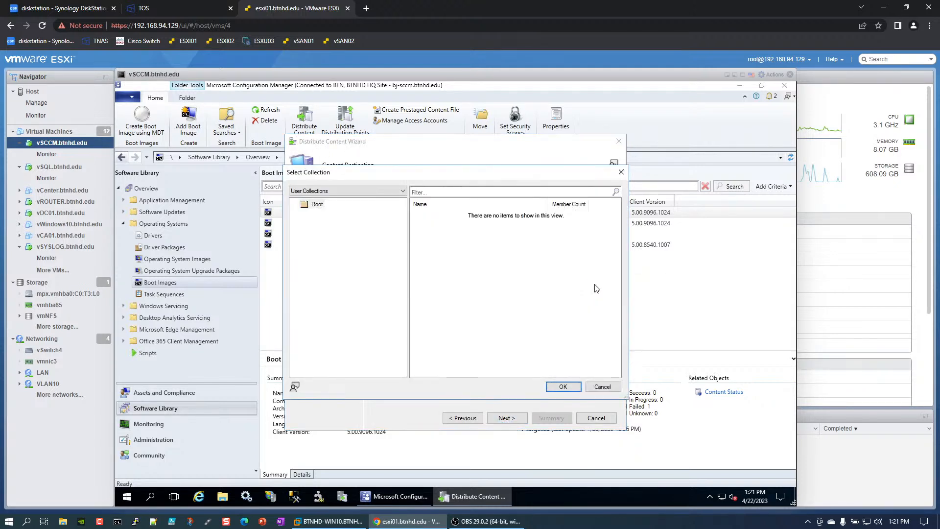
pyautogui.click(601, 386)
pyautogui.click(597, 271)
pyautogui.click(598, 292)
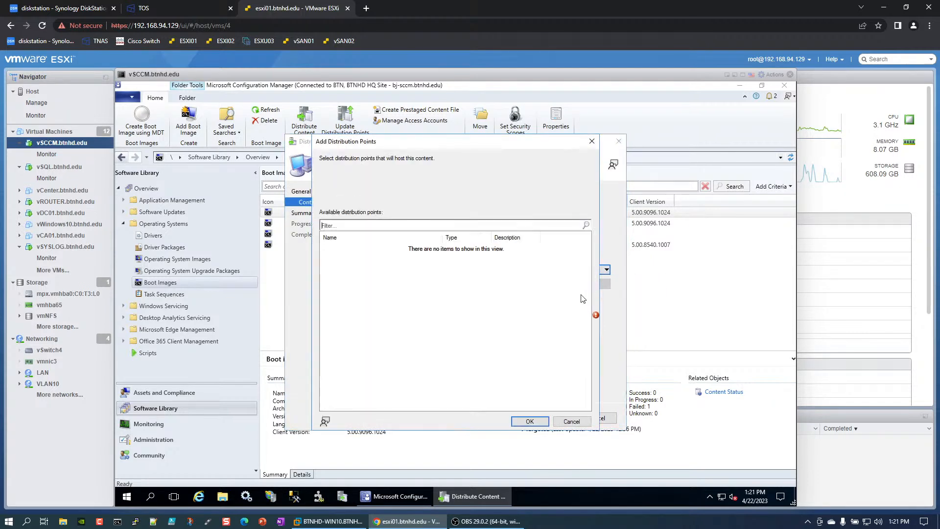
pyautogui.click(569, 421)
pyautogui.click(596, 417)
pyautogui.click(472, 325)
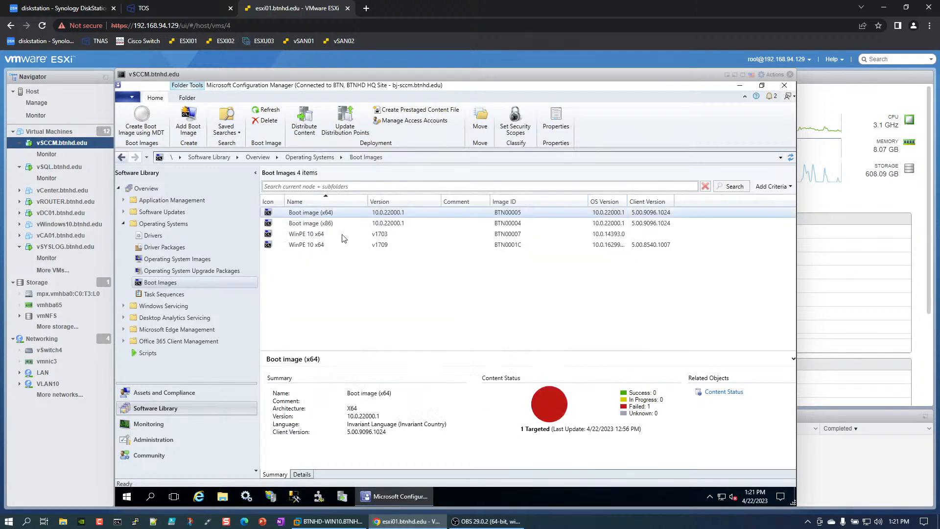
# Update the distribution points for Boot image (x64), reloading it with the current Windows PE version from the Windows ADK
pyautogui.rightClick(327, 215)
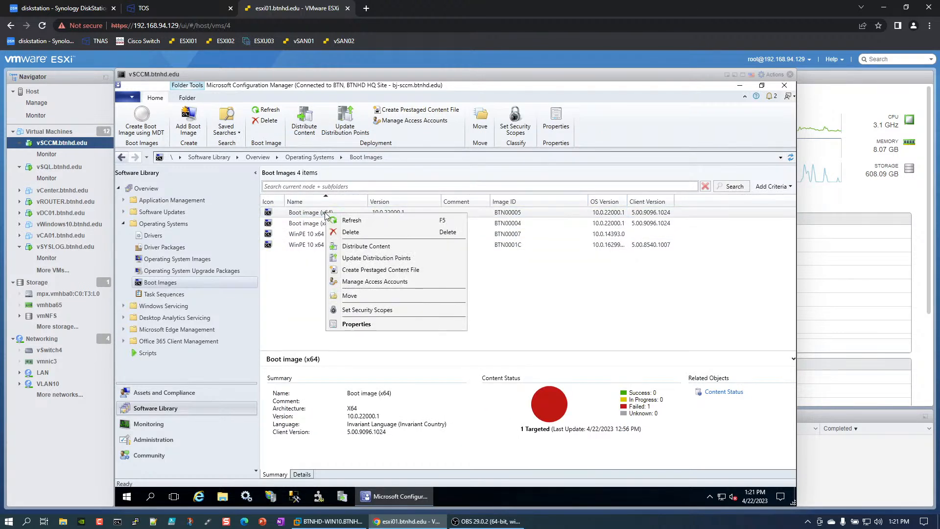
pyautogui.click(382, 260)
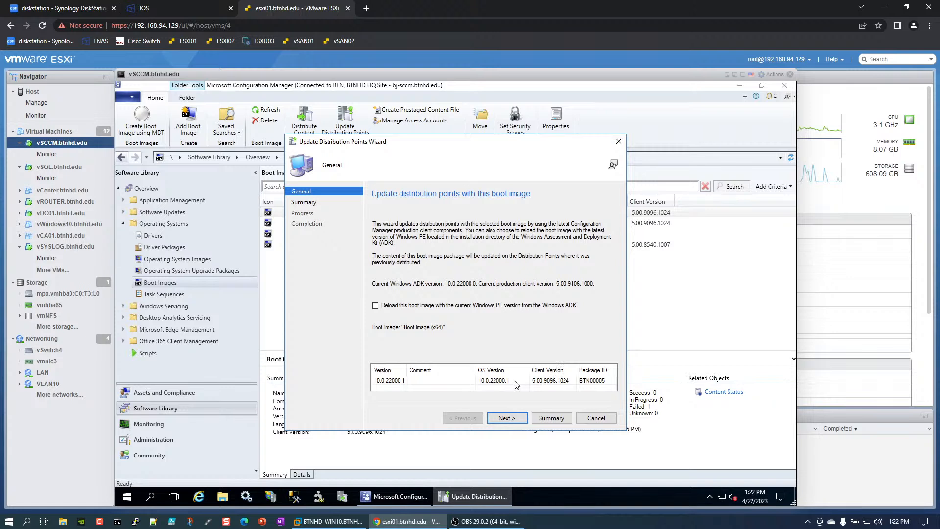
pyautogui.click(375, 305)
pyautogui.click(505, 418)
pyautogui.click(504, 419)
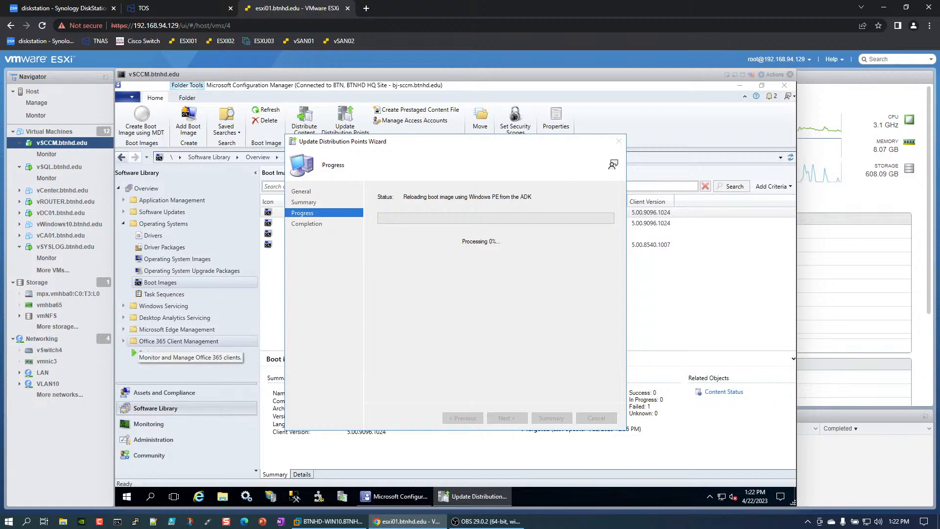
pyautogui.hotkey('alt', 'Tab')
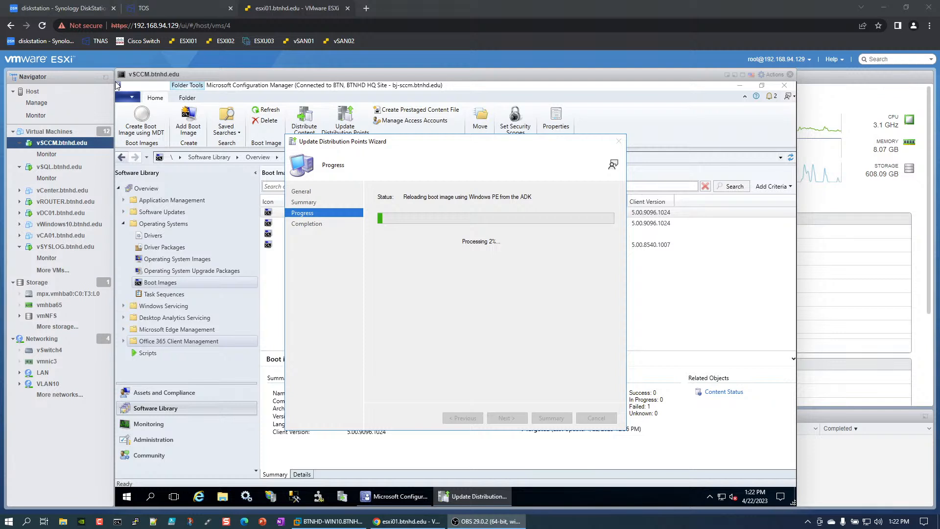
pyautogui.moveTo(474, 143); pyautogui.dragTo(475, 259)
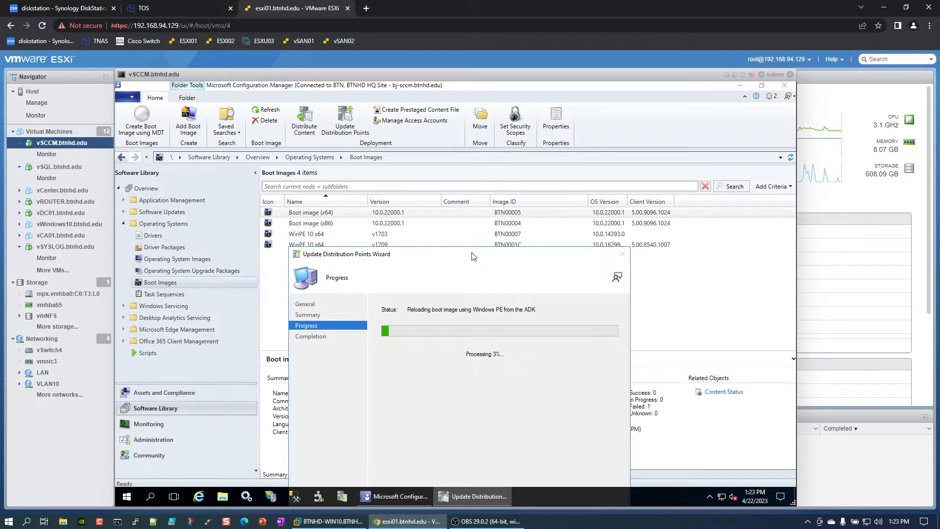
pyautogui.moveTo(473, 256); pyautogui.dragTo(494, 139)
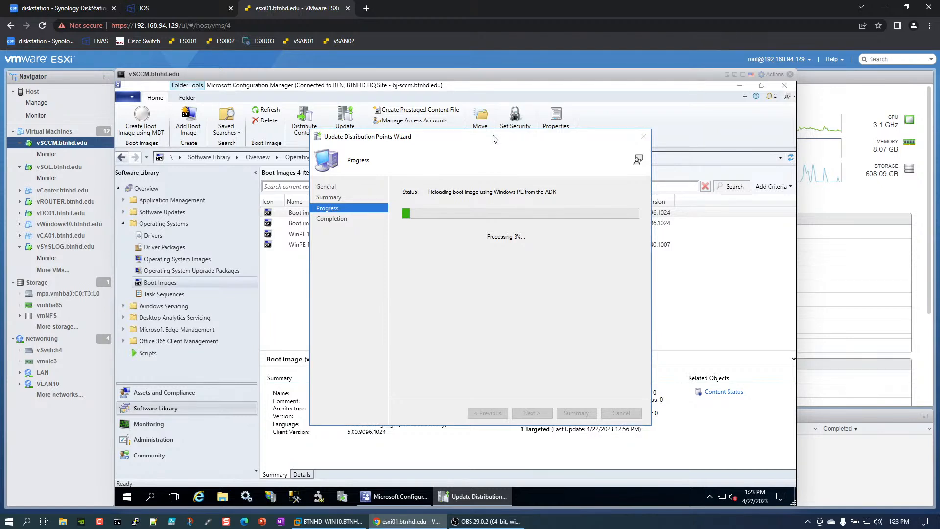
pyautogui.moveTo(494, 139); pyautogui.dragTo(469, 138)
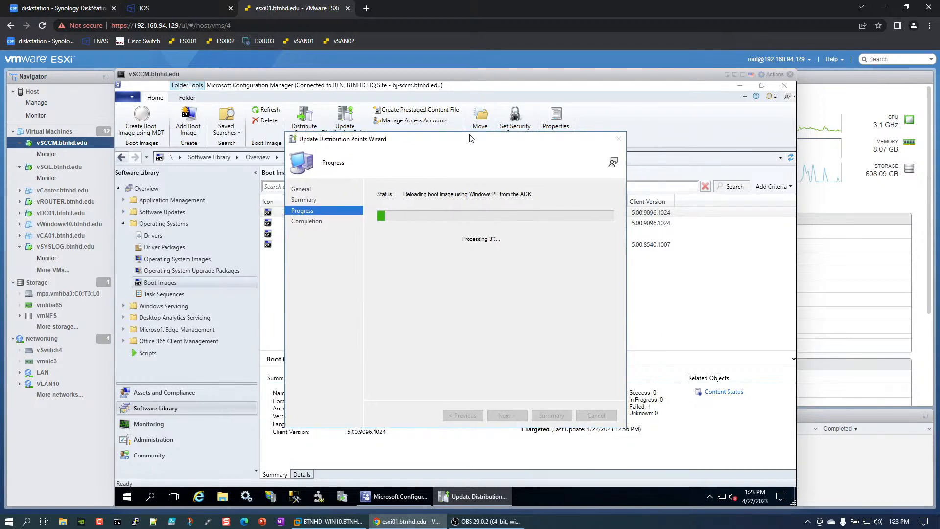
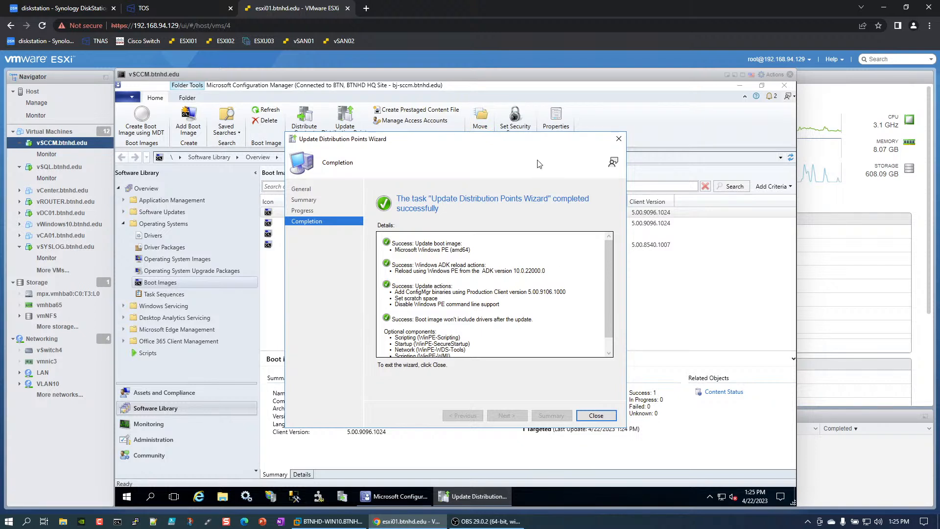
# Close the completed wizard and refresh the boot images to compare the x64 and x86 images' client version and content status
pyautogui.moveTo(533, 140); pyautogui.dragTo(523, 146)
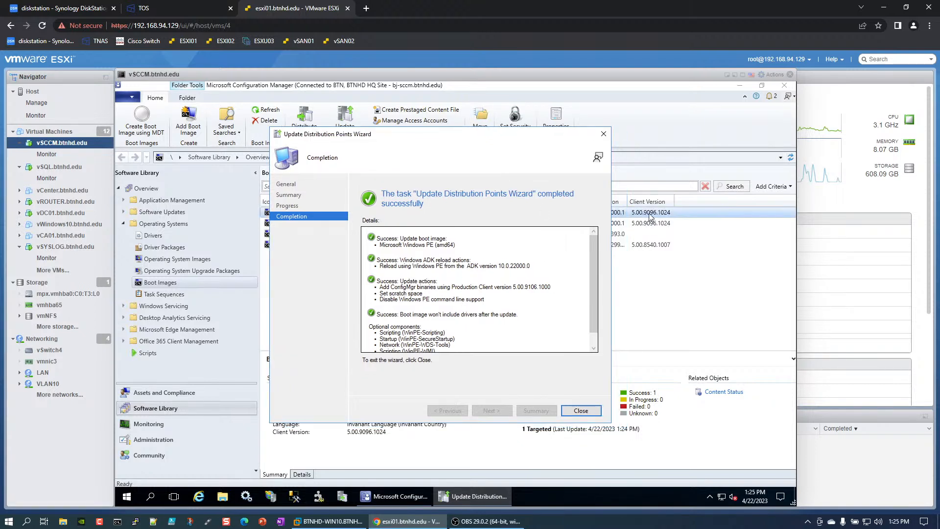
pyautogui.click(581, 410)
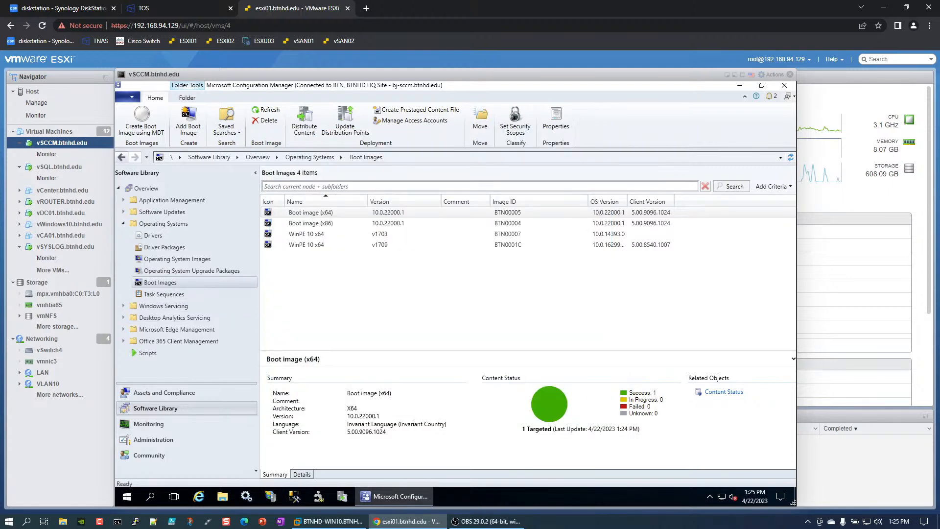
pyautogui.hotkey('alt', 'Tab')
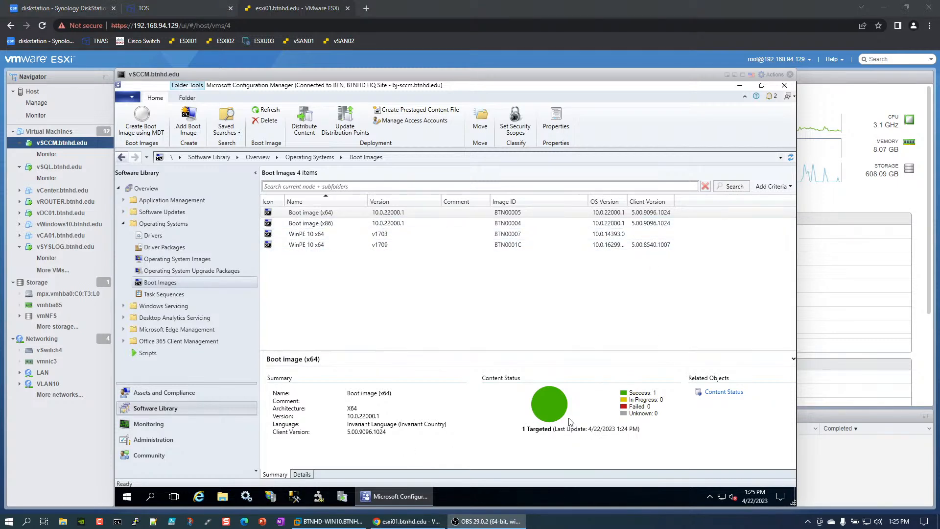
pyautogui.click(264, 110)
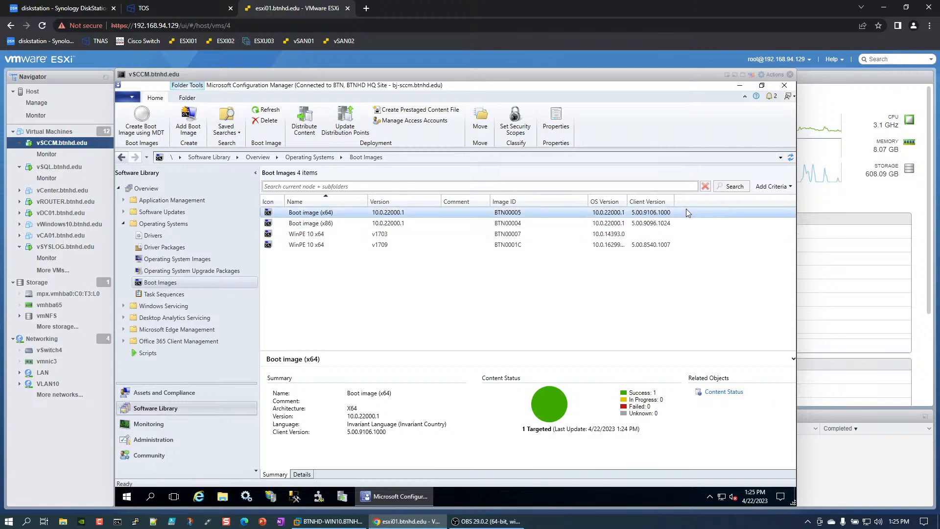
pyautogui.click(654, 225)
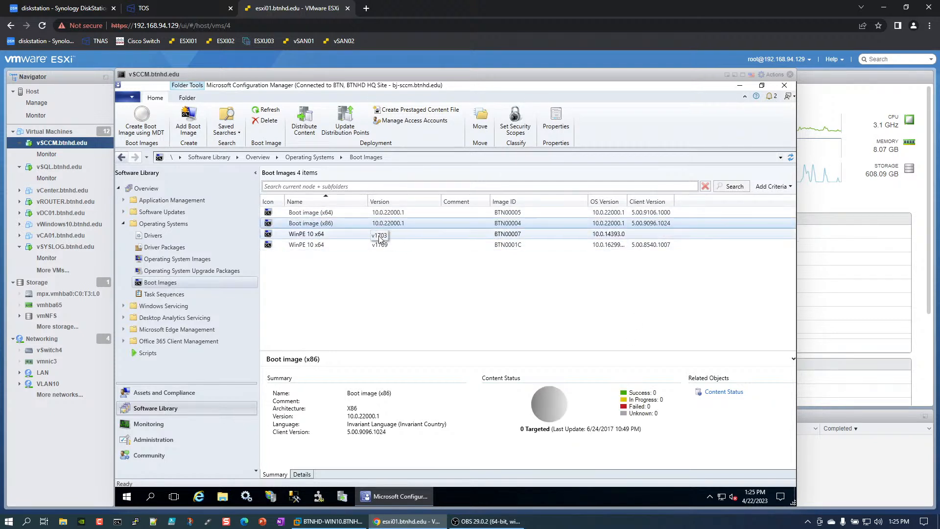
pyautogui.click(345, 212)
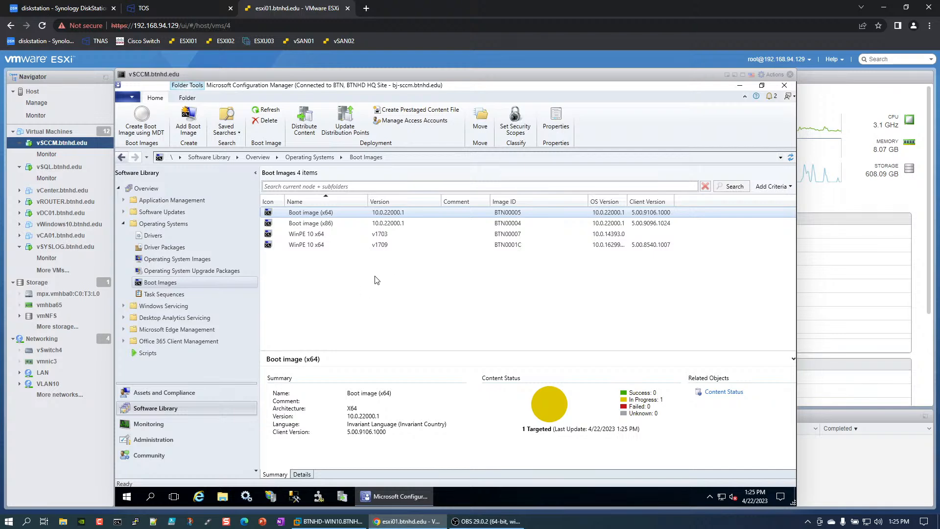
# Review the Client Upgrade options in the Hierarchy Settings under Site Configuration > Sites, and close them without changes
pyautogui.click(186, 439)
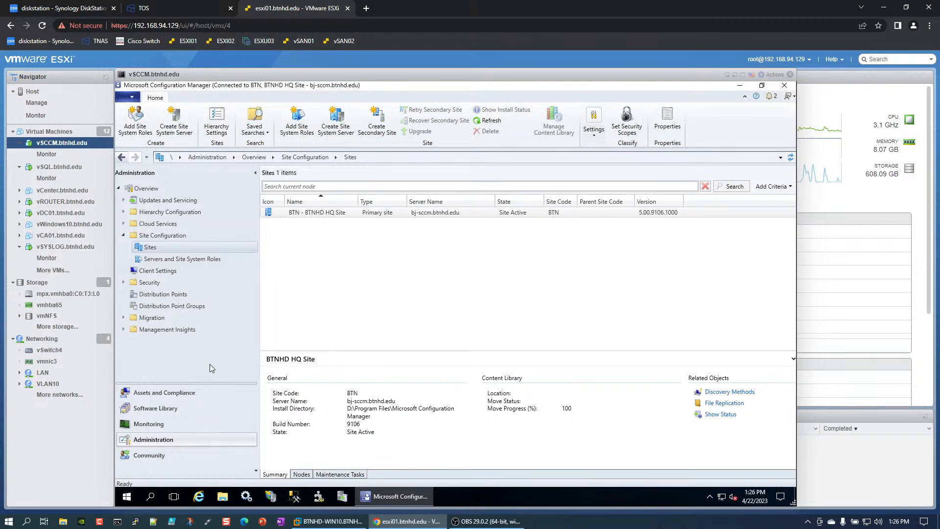
pyautogui.click(168, 239)
pyautogui.click(151, 248)
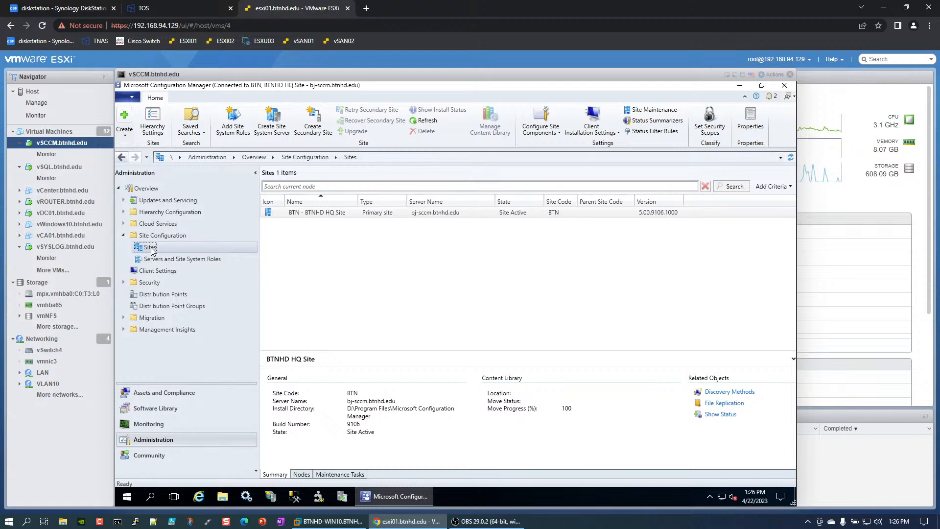
pyautogui.click(153, 122)
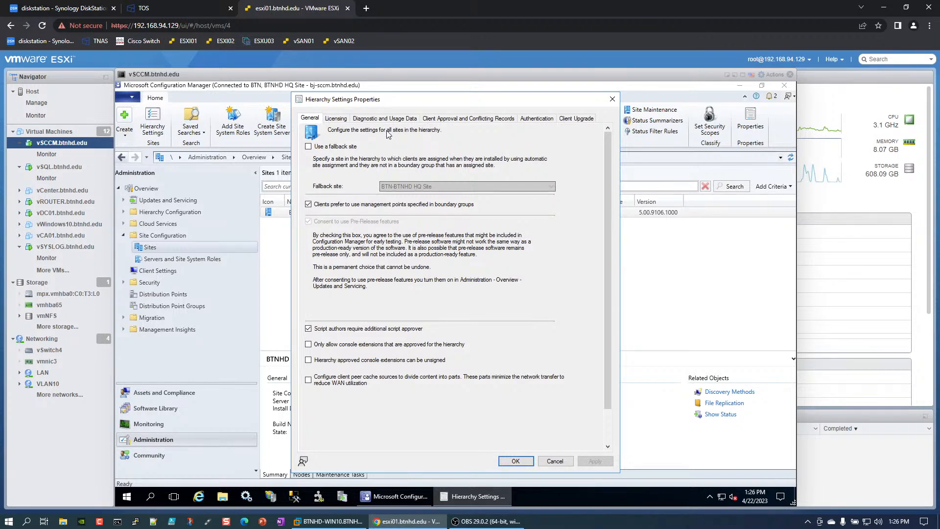
pyautogui.click(578, 120)
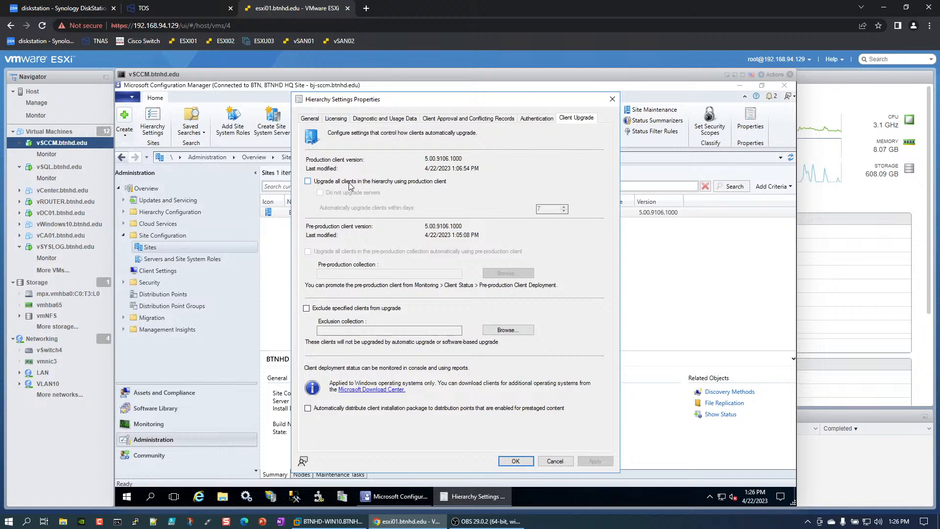
pyautogui.click(558, 461)
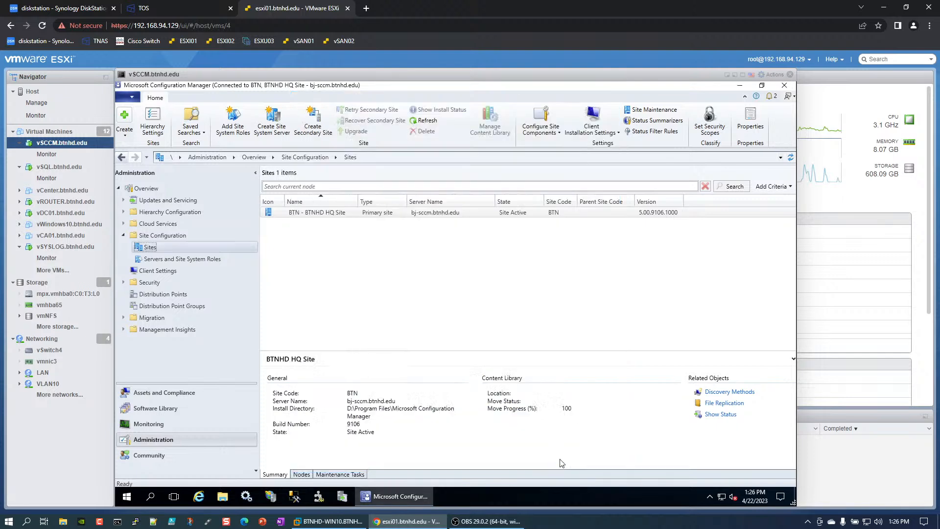
# Return to the boot images in the Software Library and recheck the content status of Boot image (x64)
pyautogui.click(166, 411)
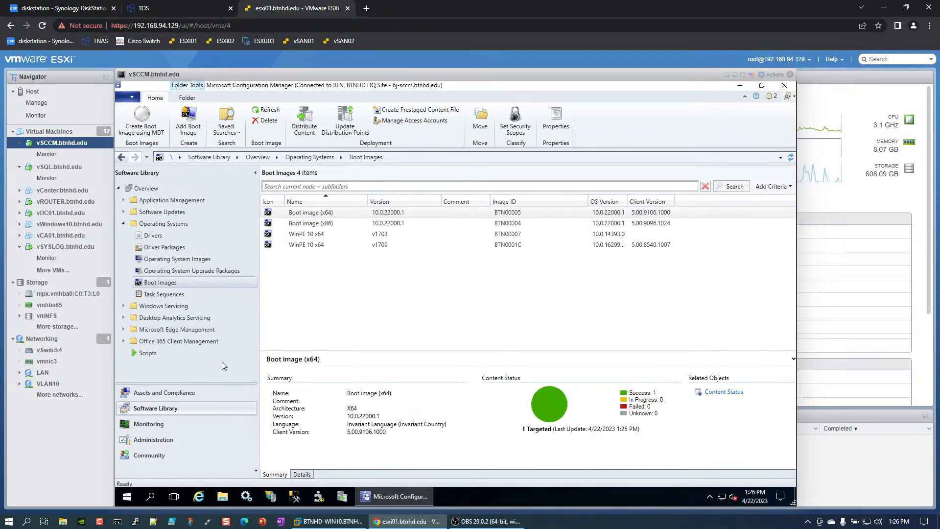
pyautogui.click(638, 314)
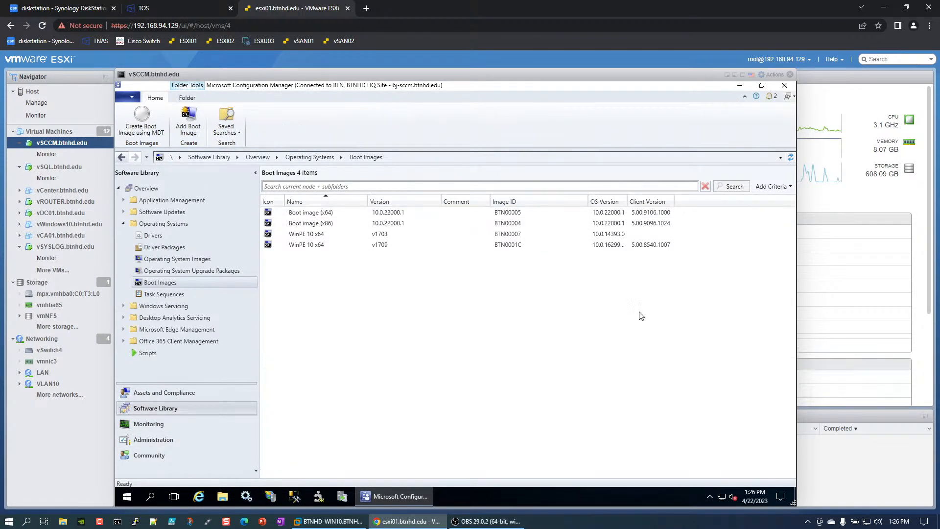
# Check the content status of Boot image (x64), and review the site's Client Upgrade options in Hierarchy Settings, closing them without changes
pyautogui.click(337, 215)
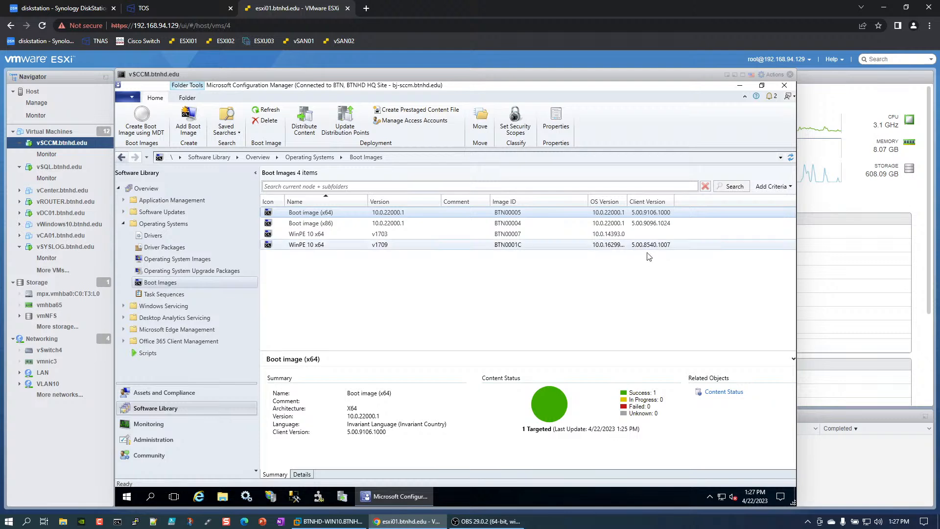
pyautogui.click(179, 439)
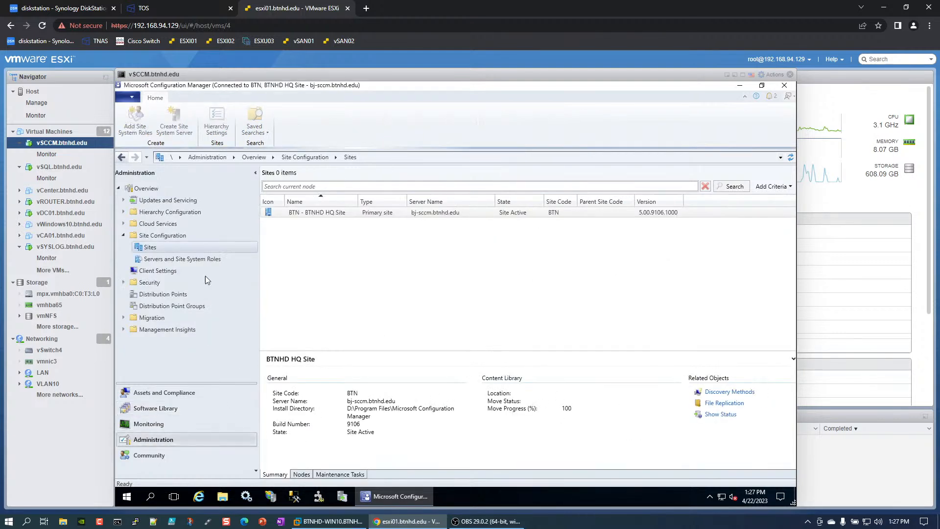
pyautogui.click(152, 121)
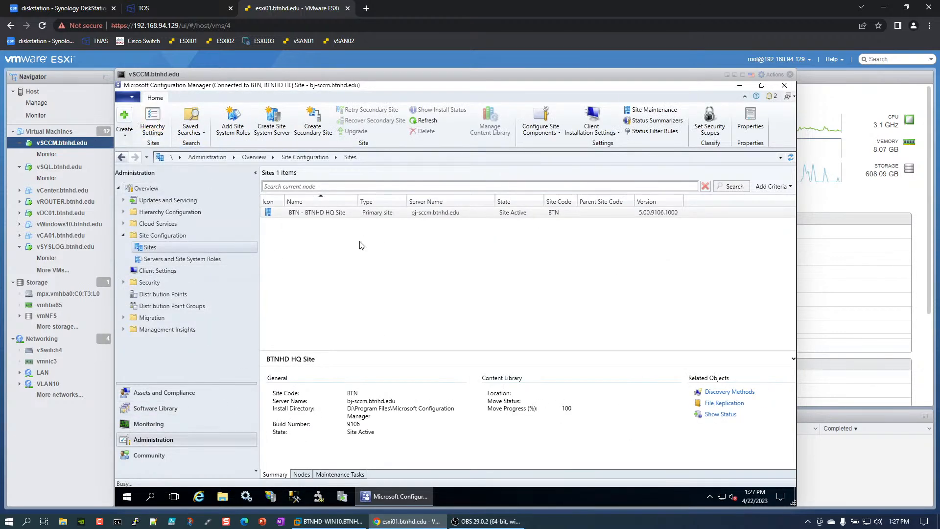
pyautogui.click(571, 119)
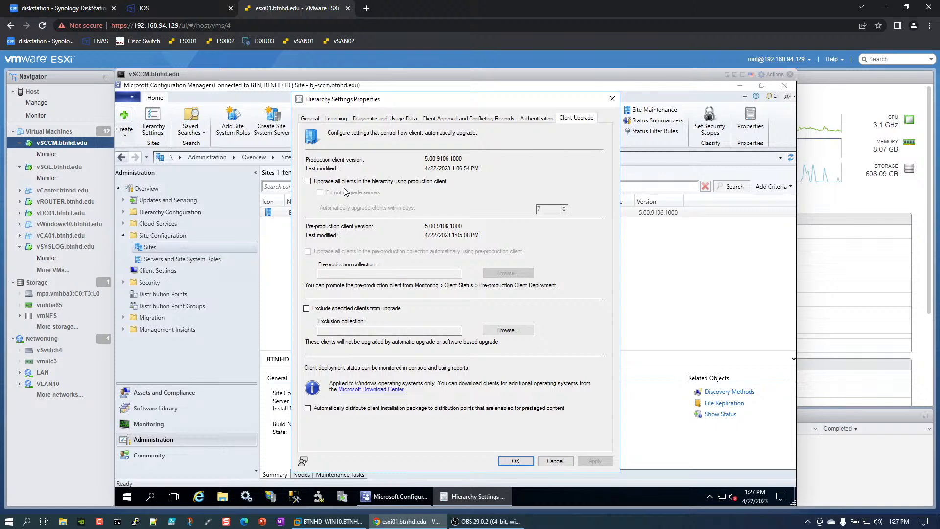
pyautogui.click(555, 460)
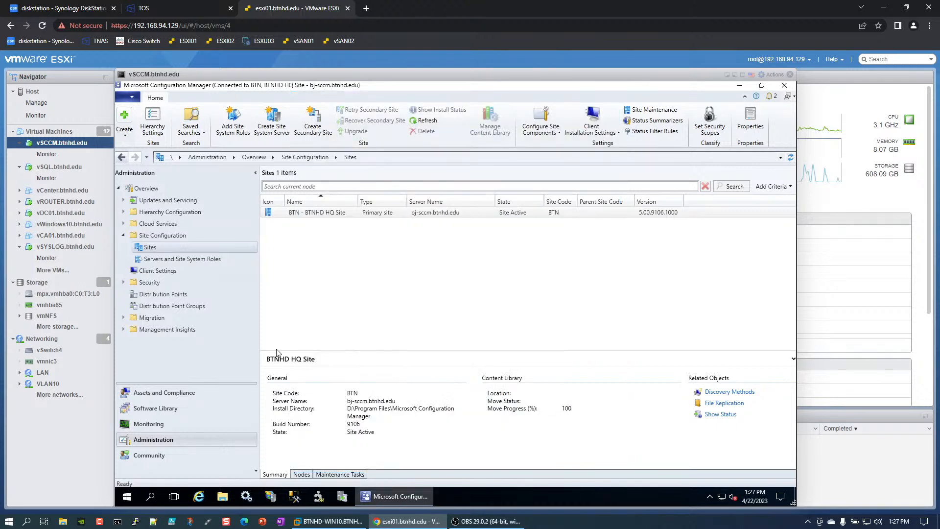
# Return to the boot images and look through content distribution for Boot image (x64) as far as the content destination, cancelling without distributing
pyautogui.click(183, 408)
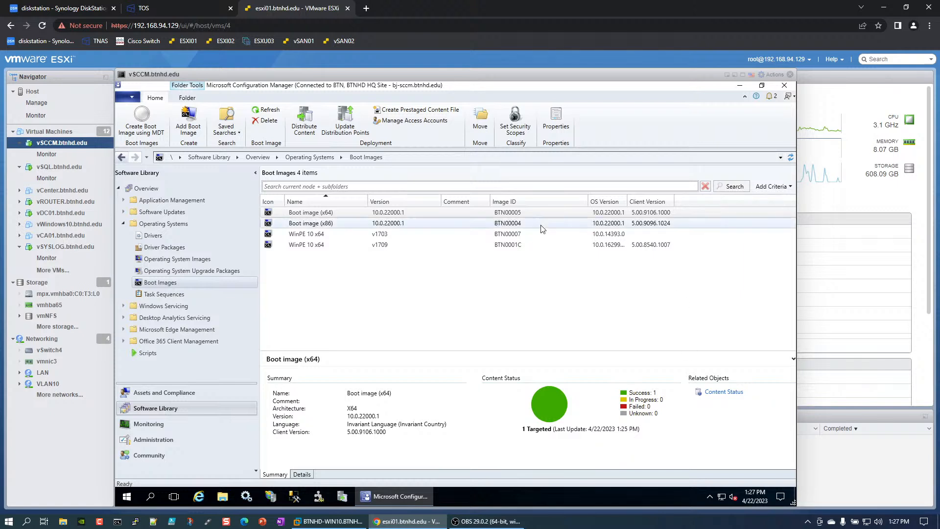
pyautogui.rightClick(435, 215)
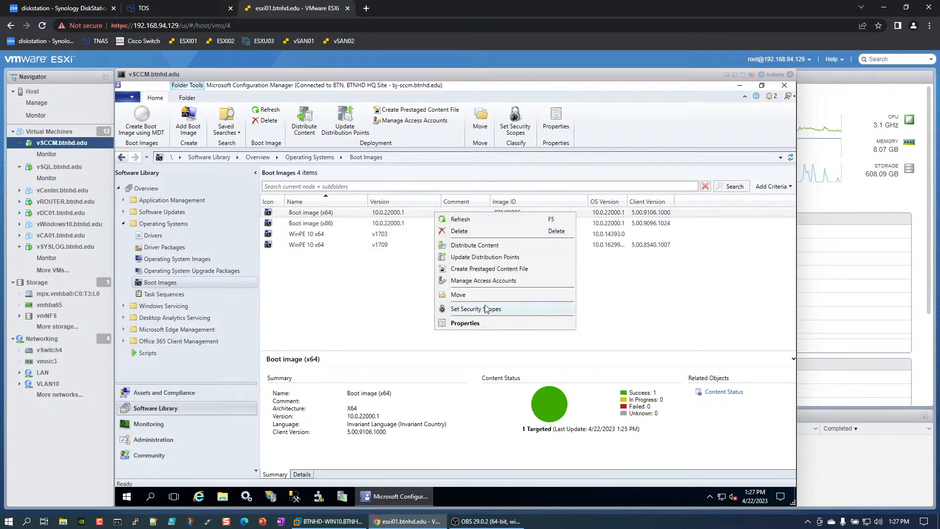
pyautogui.click(474, 245)
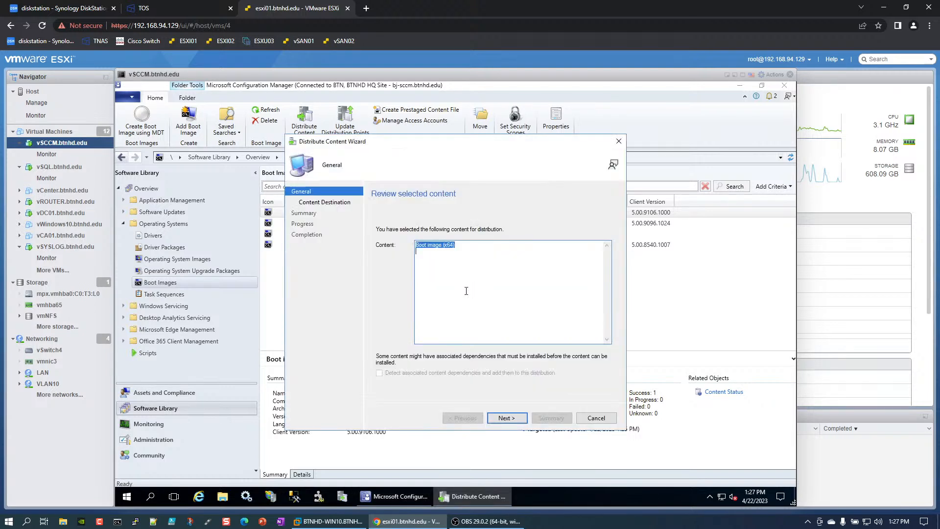
pyautogui.click(513, 417)
pyautogui.click(587, 419)
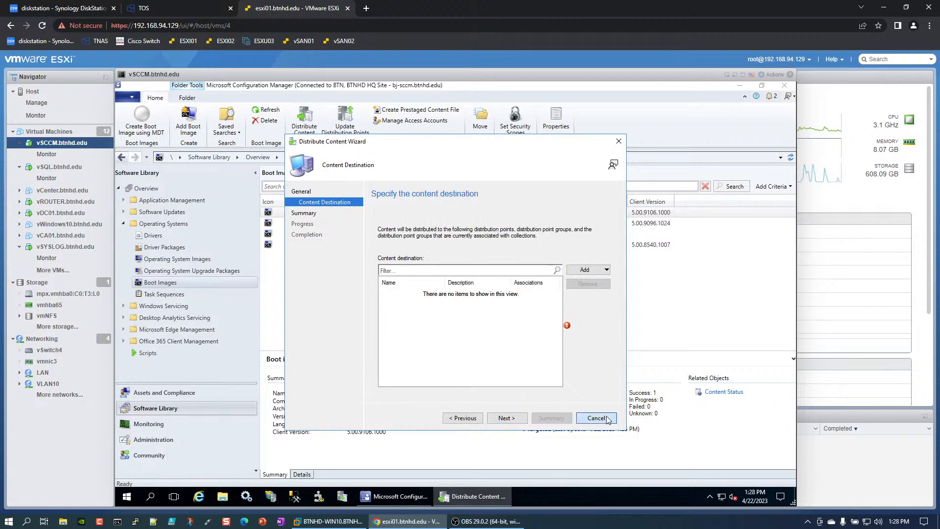
pyautogui.click(473, 325)
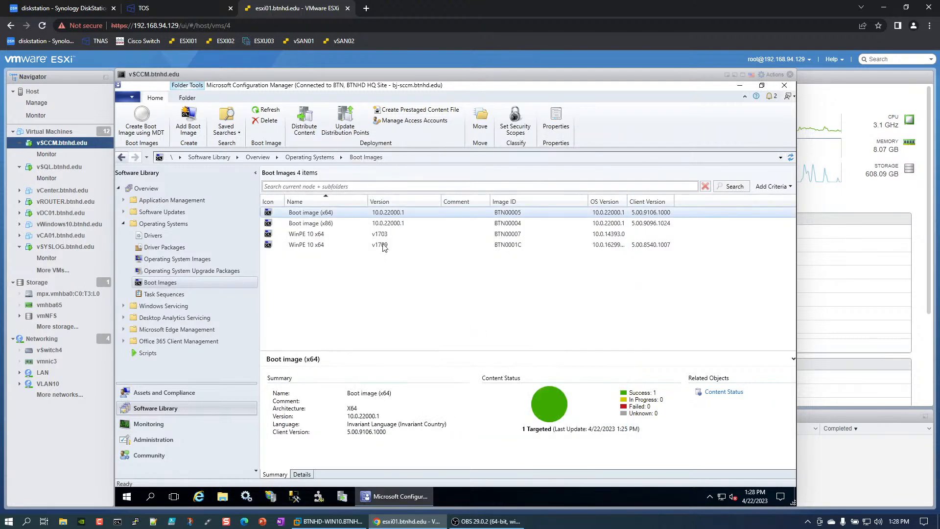
# Review the distribution point update options for Boot image (x64), and cancel without updating
pyautogui.rightClick(352, 212)
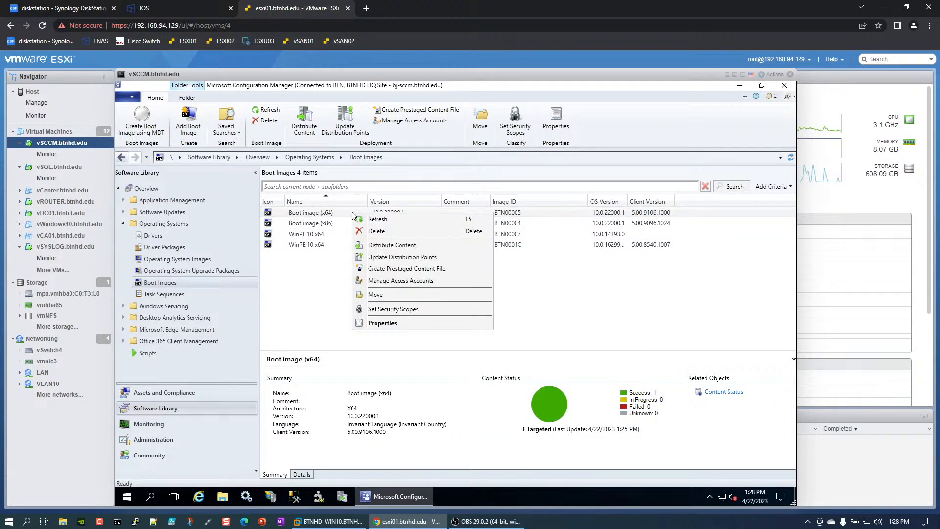
pyautogui.click(404, 258)
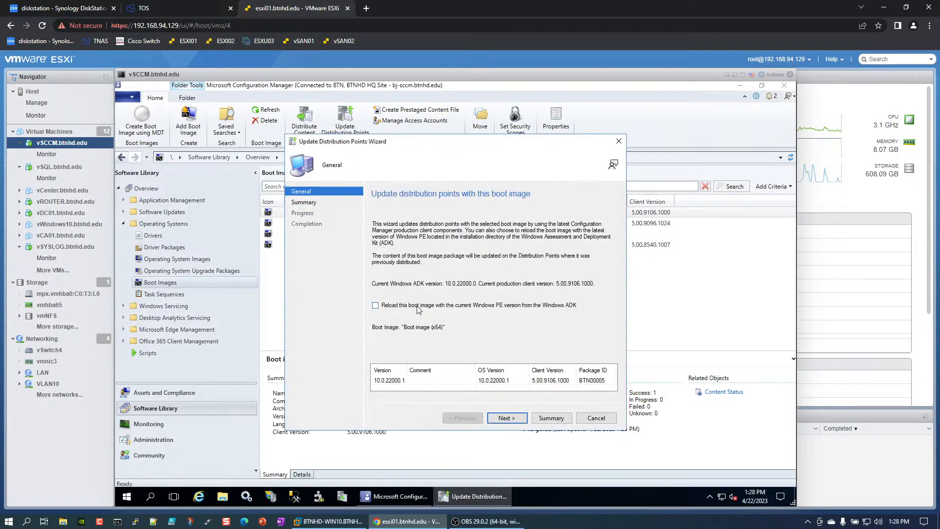
pyautogui.click(596, 418)
pyautogui.click(473, 325)
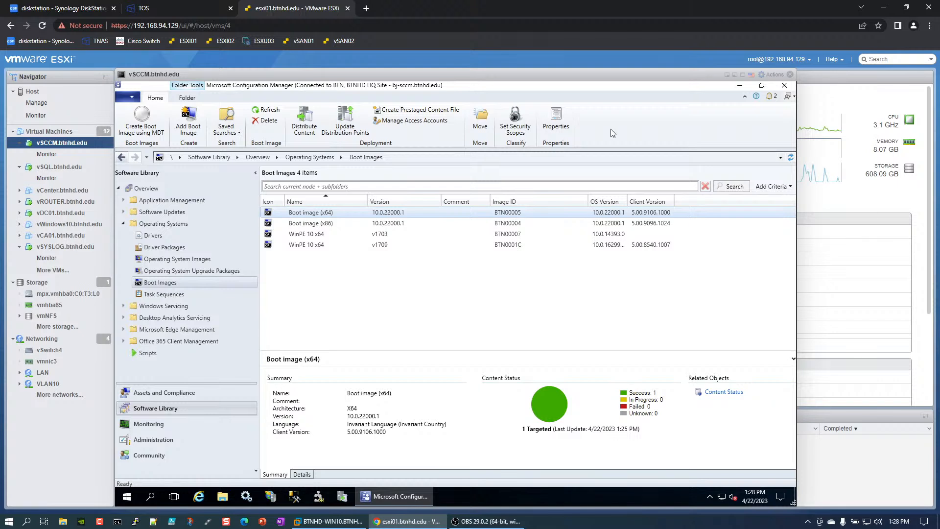
# Review the Windows 11 x64 Enterprise v2H22 operating system image and the list of task sequences
pyautogui.click(172, 260)
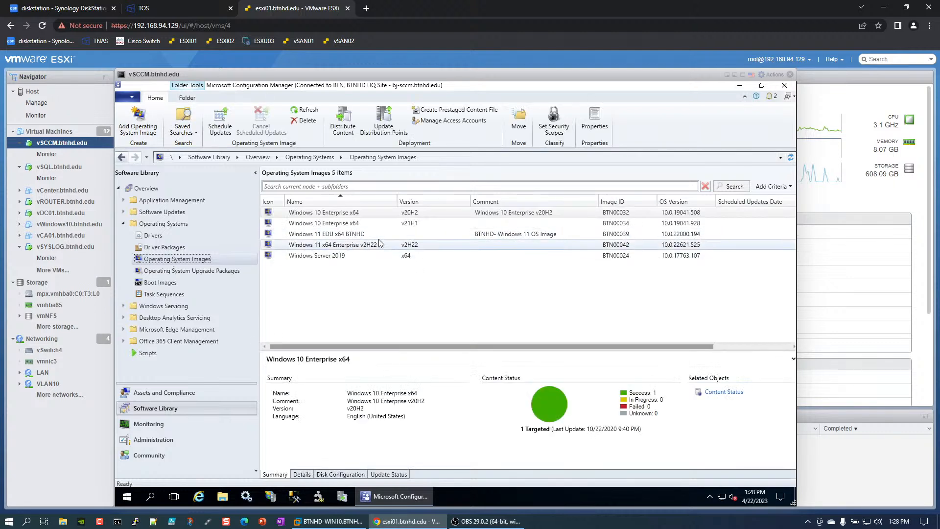
pyautogui.click(357, 247)
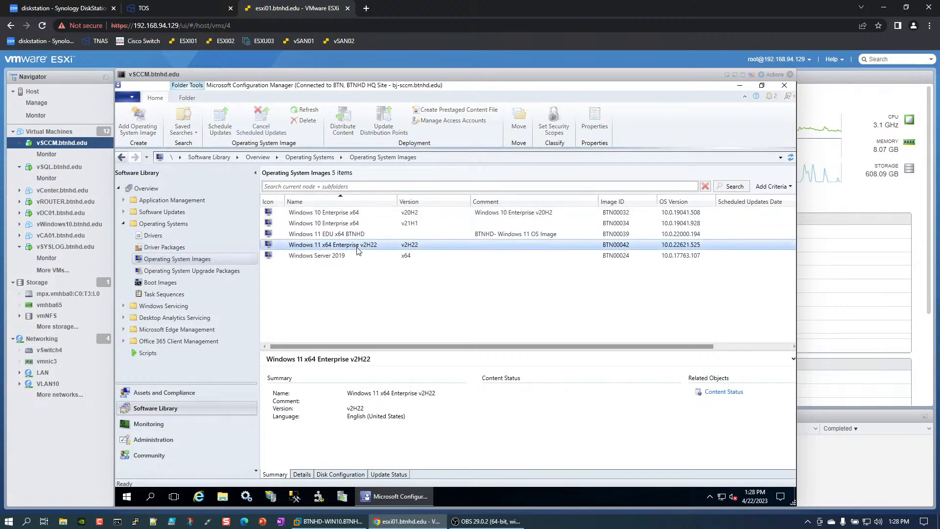
pyautogui.click(172, 295)
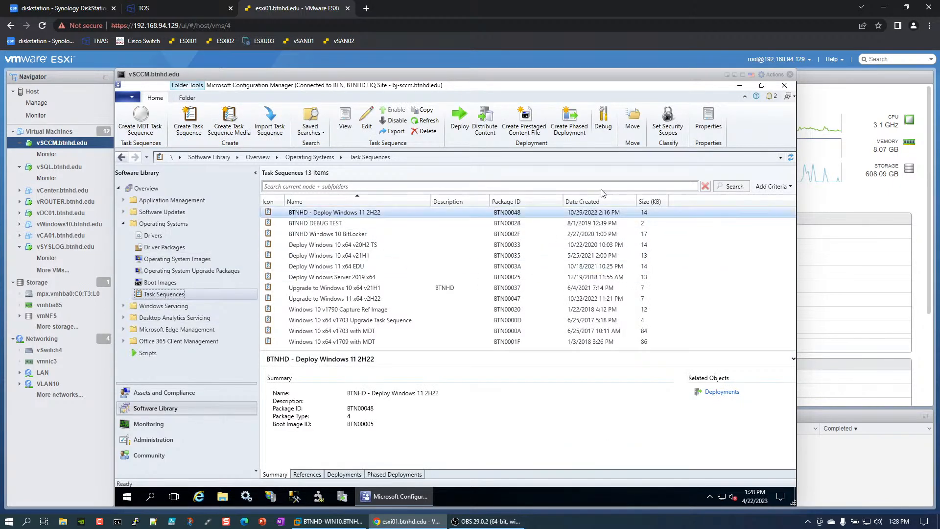
# Close the vSCCM console and start creating a new virtual machine named BTNHD-WIN11-01 on the ESXi host
pyautogui.click(790, 74)
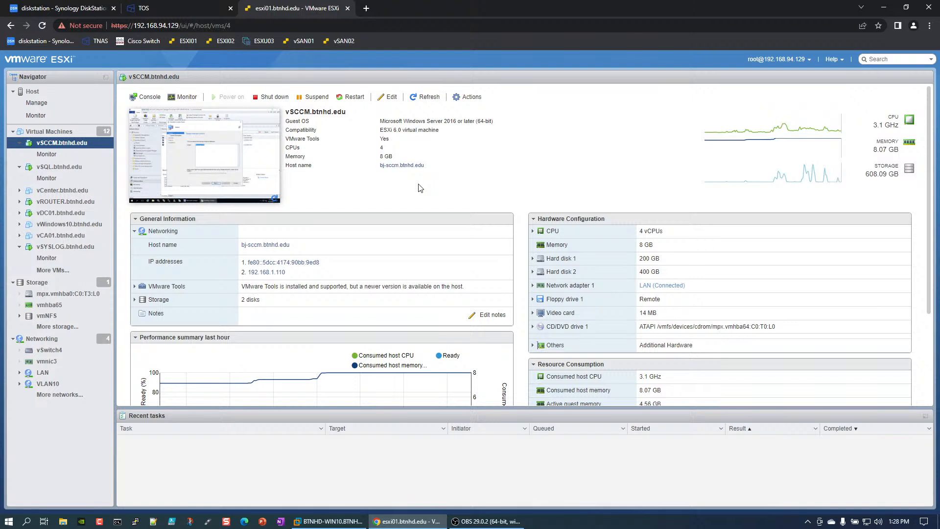
pyautogui.click(66, 133)
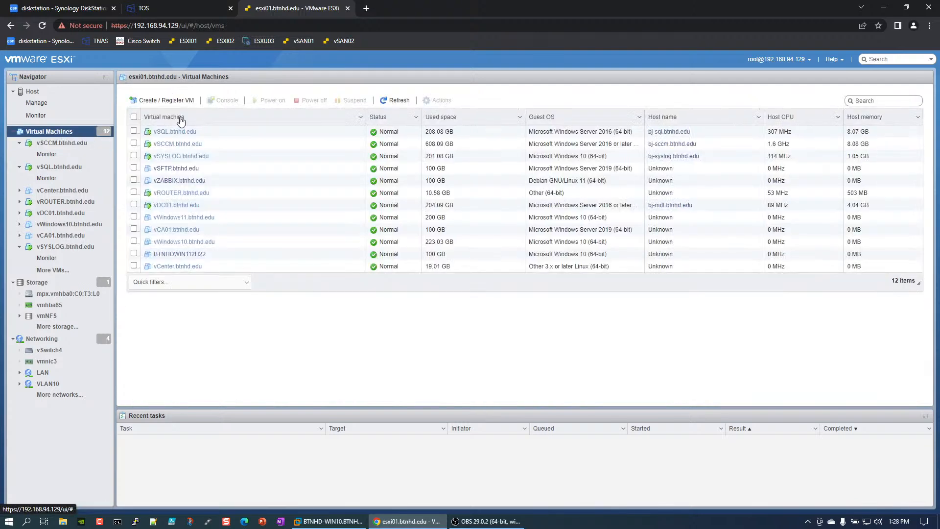
pyautogui.click(172, 100)
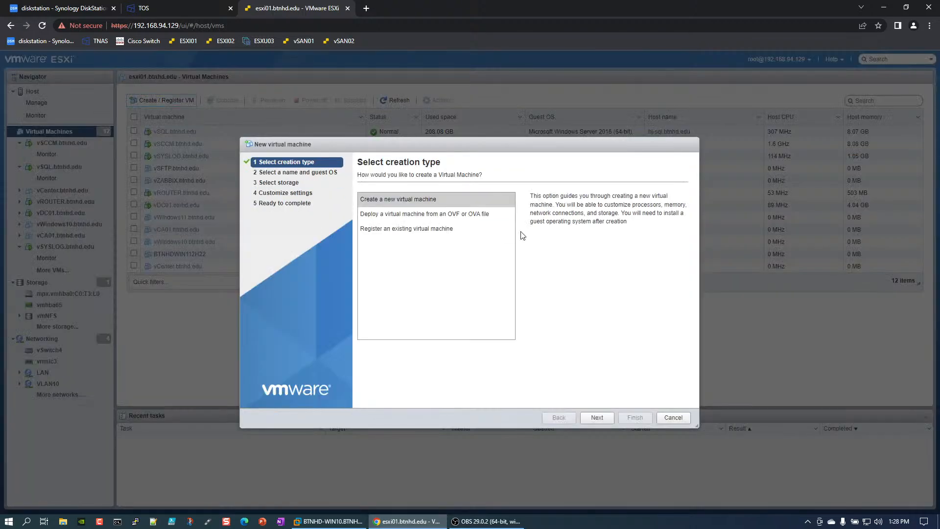
pyautogui.click(597, 418)
pyautogui.click(450, 211)
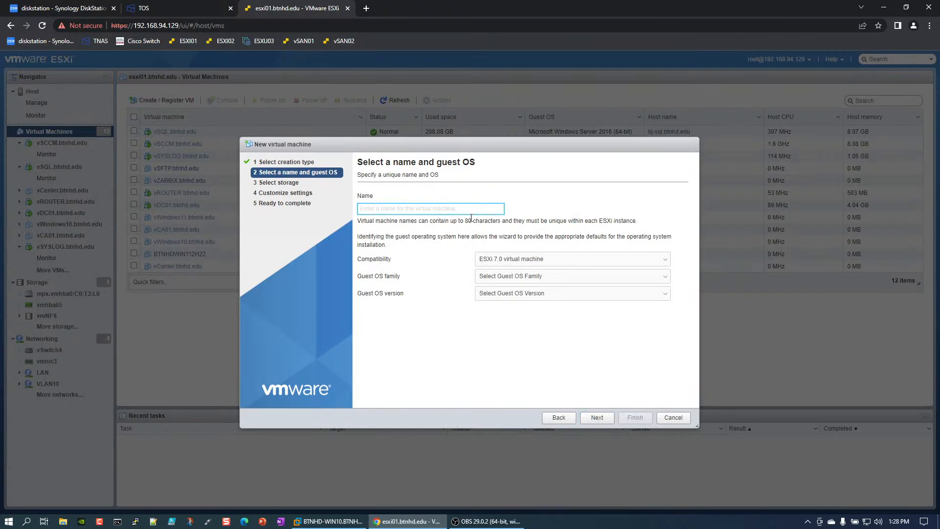
pyautogui.write('BTNHD-')
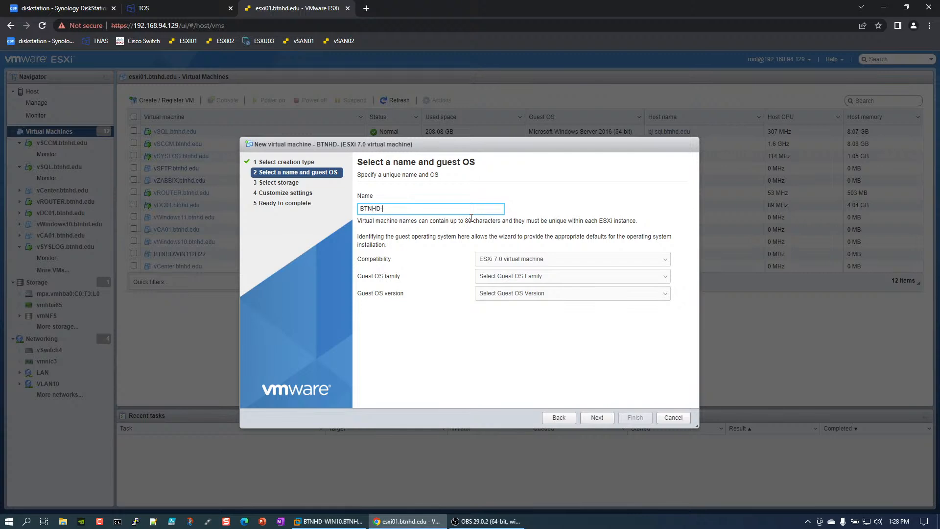
pyautogui.write('WIN11')
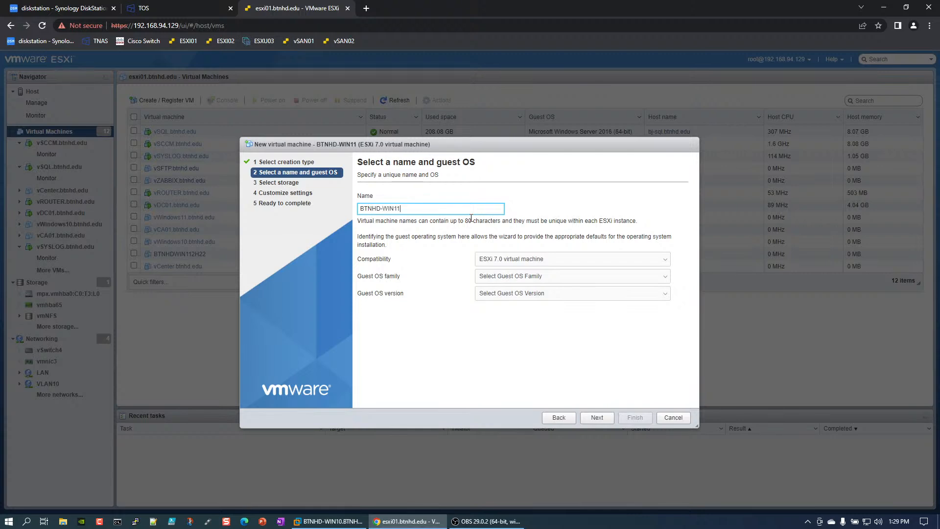
pyautogui.write('-01')
# Set the guest OS family to Windows and the version to Microsoft Windows 10 (64-bit), and continue to the storage selection
pyautogui.click(558, 276)
pyautogui.click(531, 317)
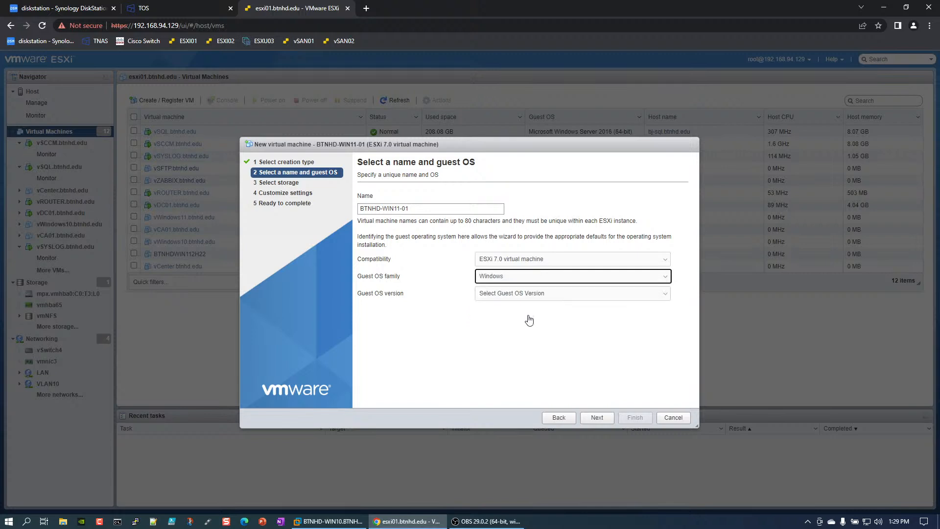
pyautogui.click(546, 297)
pyautogui.scroll(-3, 569, 408)
pyautogui.scroll(3, 568, 408)
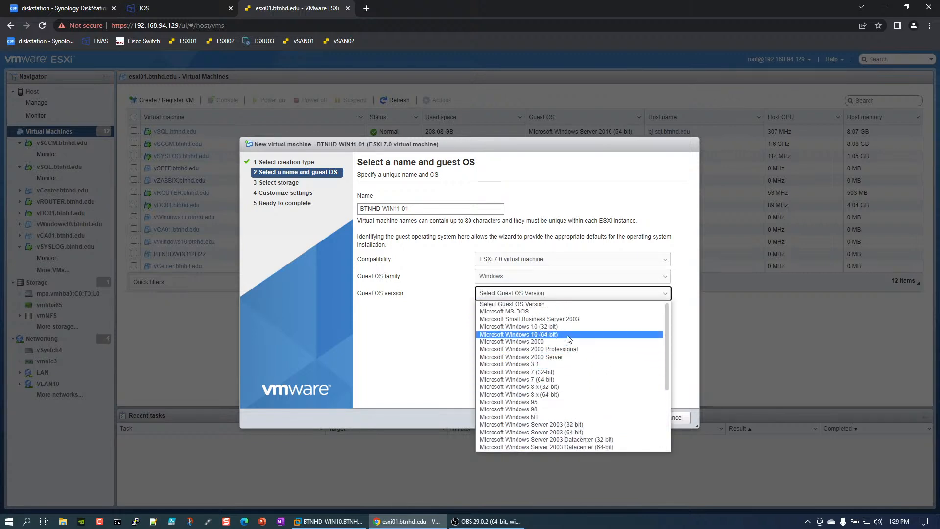
pyautogui.scroll(-3, 573, 341)
pyautogui.scroll(3, 581, 362)
pyautogui.click(580, 335)
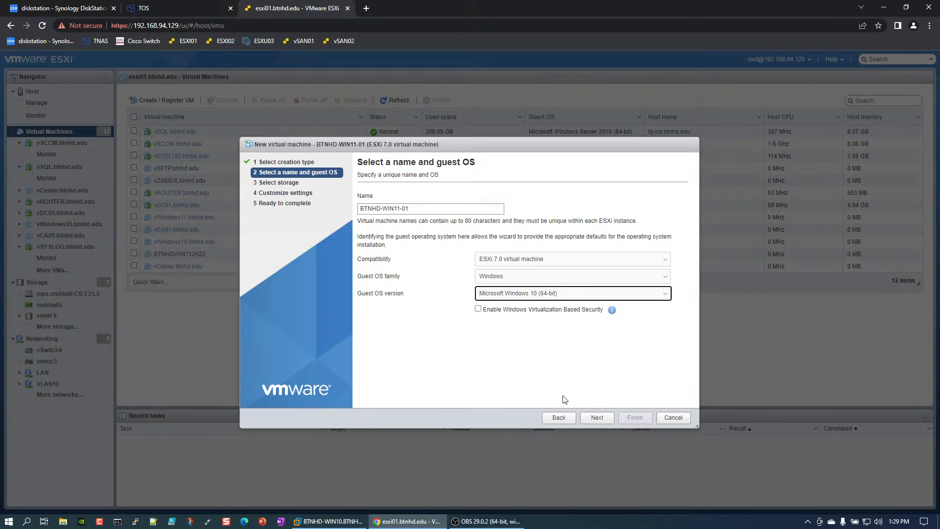
pyautogui.click(596, 418)
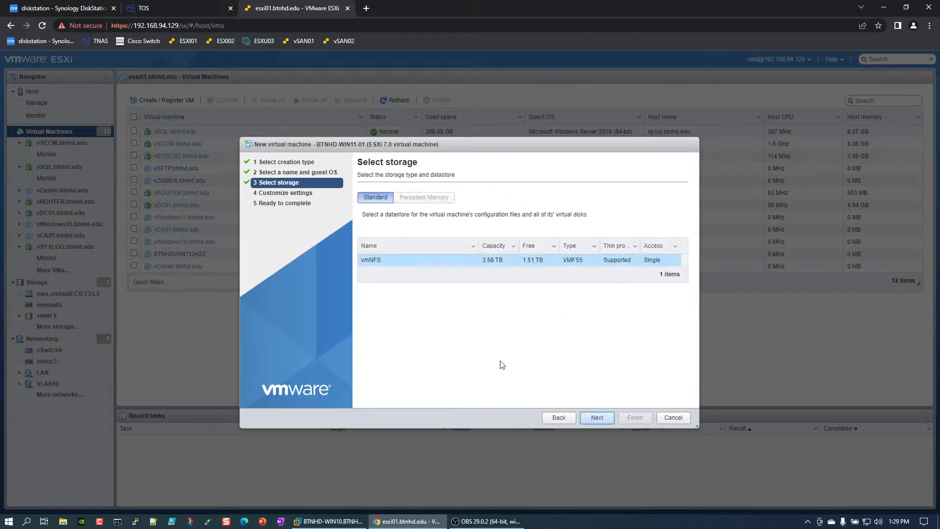
# Accept the vmNFS datastore, and set the virtual machine's hard disk to 100 GB and its memory to 8 GB
pyautogui.click(597, 418)
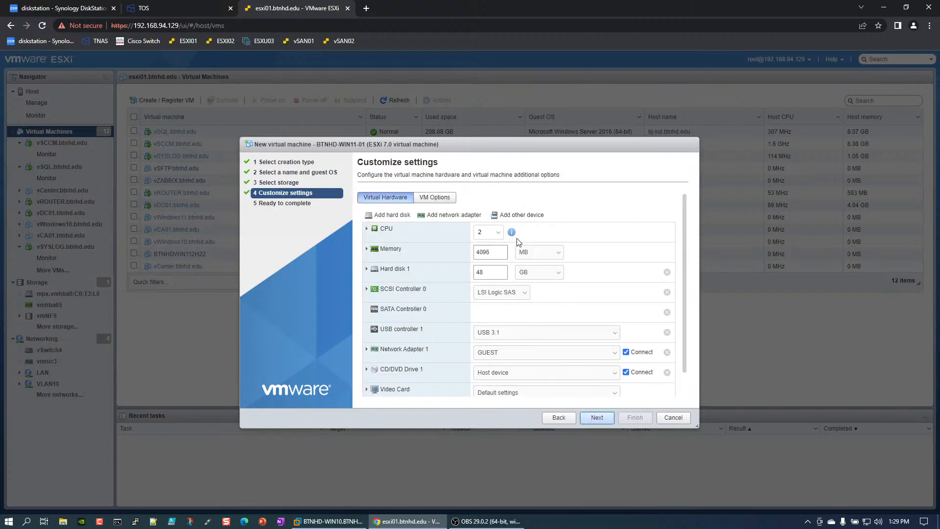
pyautogui.doubleClick(487, 276)
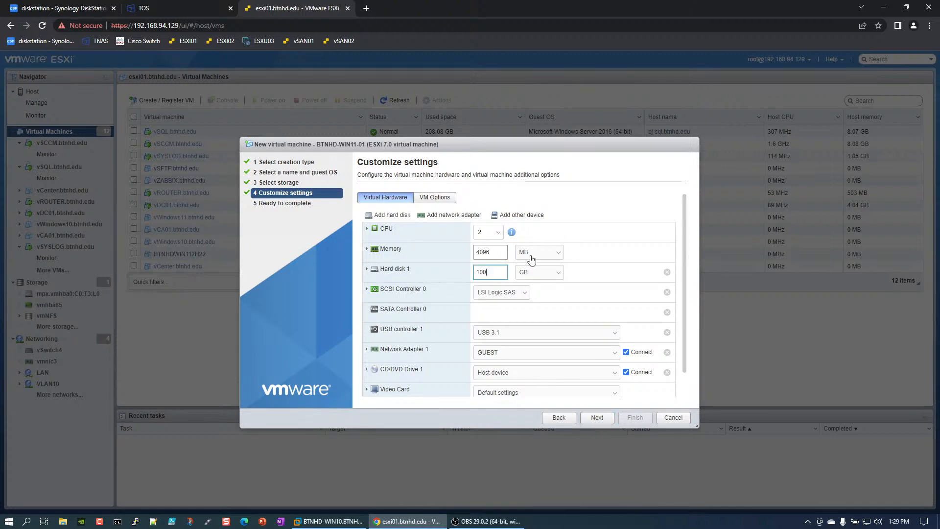
pyautogui.click(537, 253)
pyautogui.click(531, 269)
pyautogui.doubleClick(501, 254)
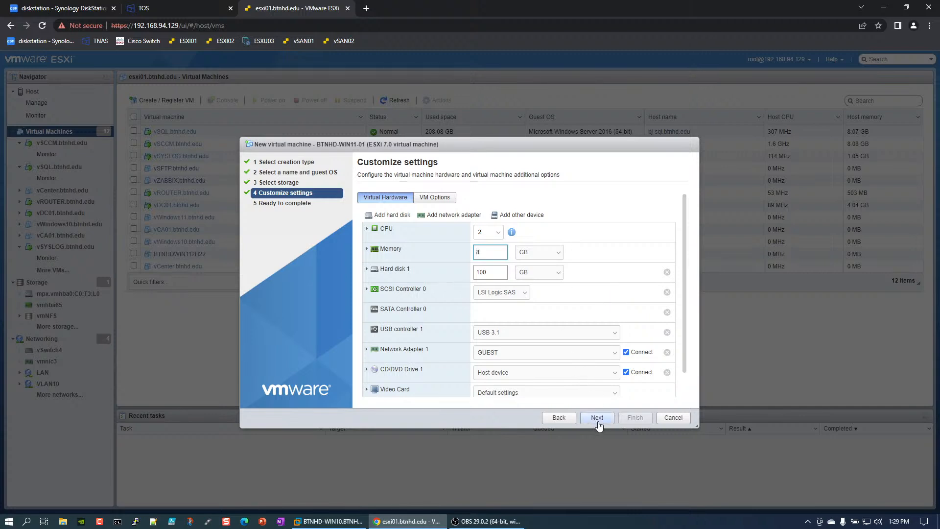
# Connect Network Adapter 1 to the LAN network and finish creating the virtual machine
pyautogui.click(612, 353)
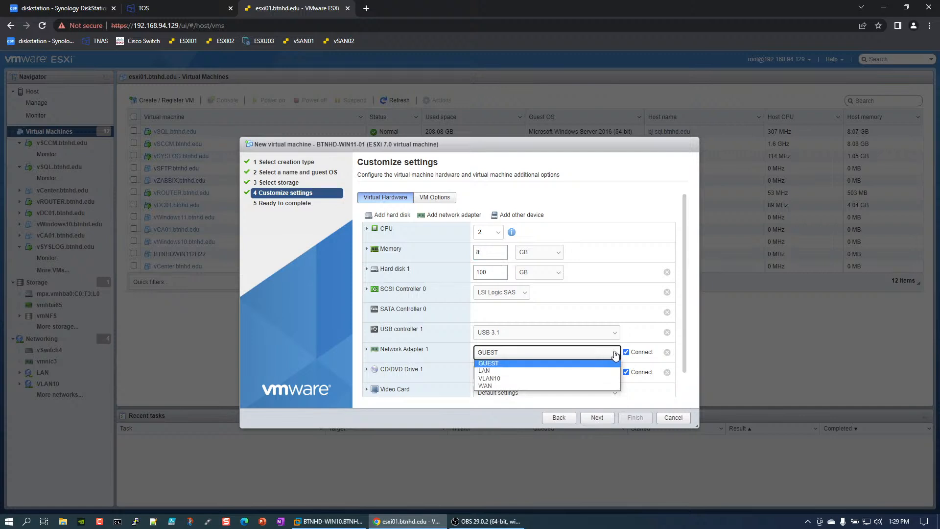
pyautogui.click(539, 370)
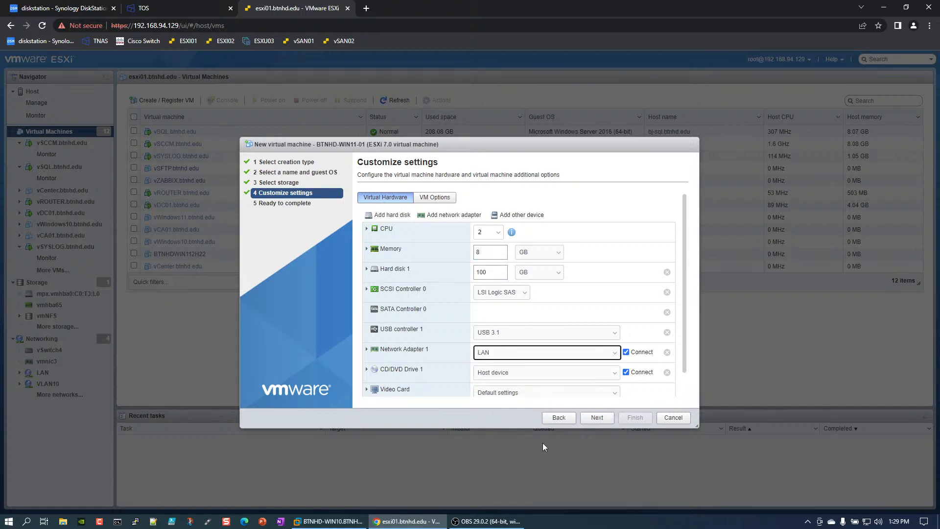
pyautogui.click(595, 418)
pyautogui.click(635, 418)
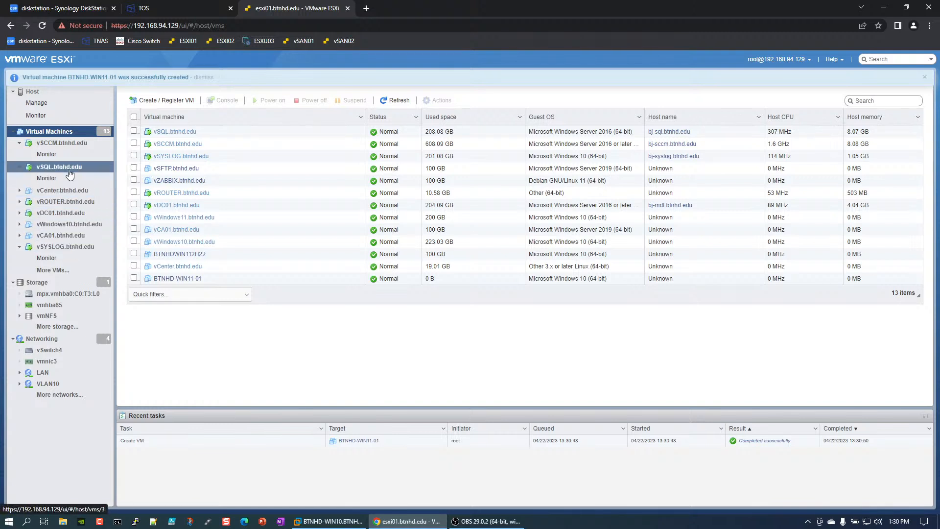
# Open the details page of the BTNHD-WIN11-01 virtual machine
pyautogui.click(70, 145)
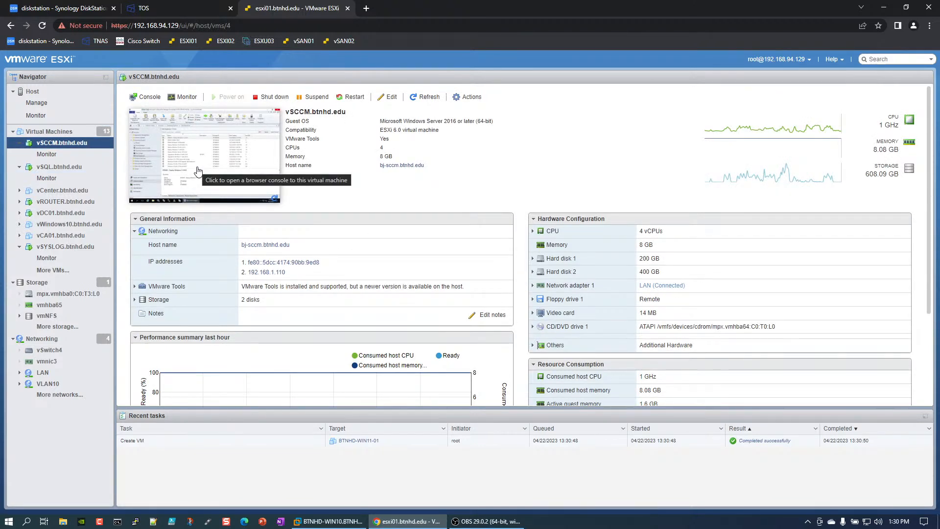
pyautogui.click(49, 132)
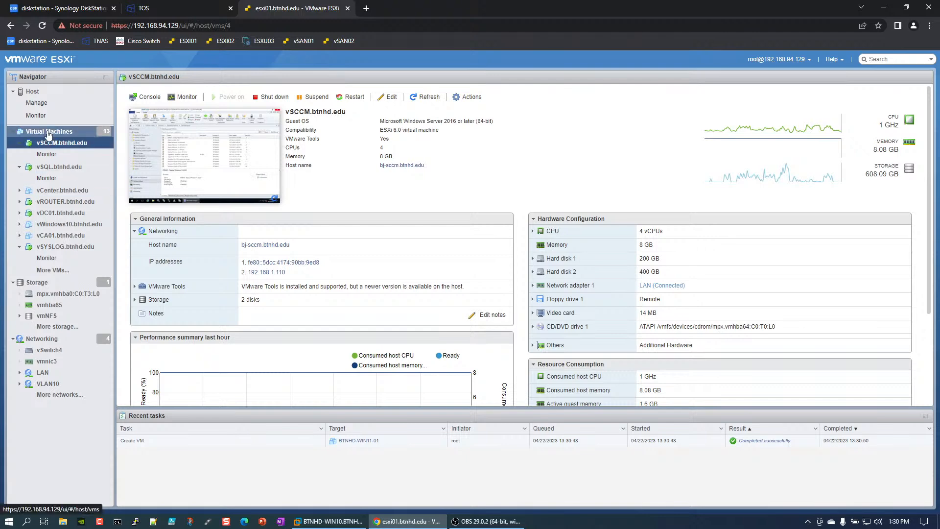
pyautogui.click(196, 279)
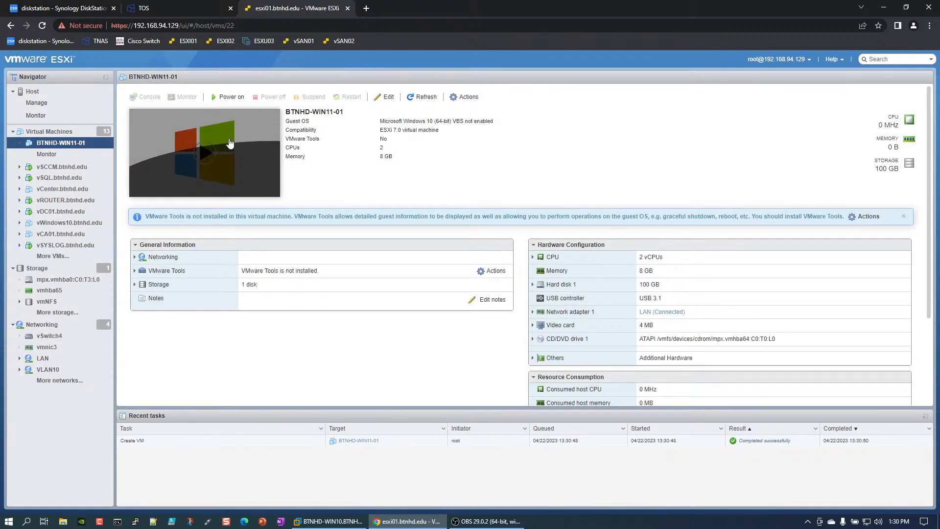
# Power on BTNHD-WIN11-01 with its console open, and reset the virtual machine
pyautogui.click(228, 165)
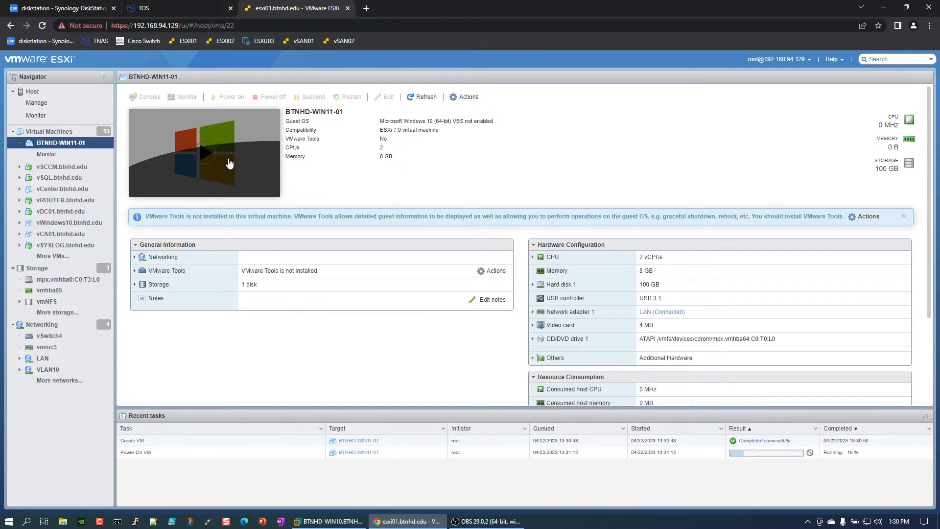
pyautogui.click(228, 165)
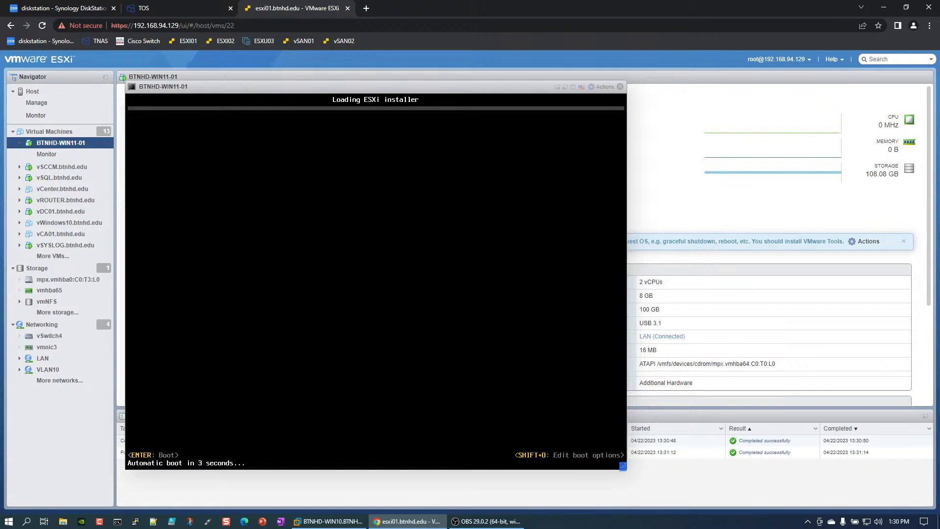
pyautogui.click(601, 88)
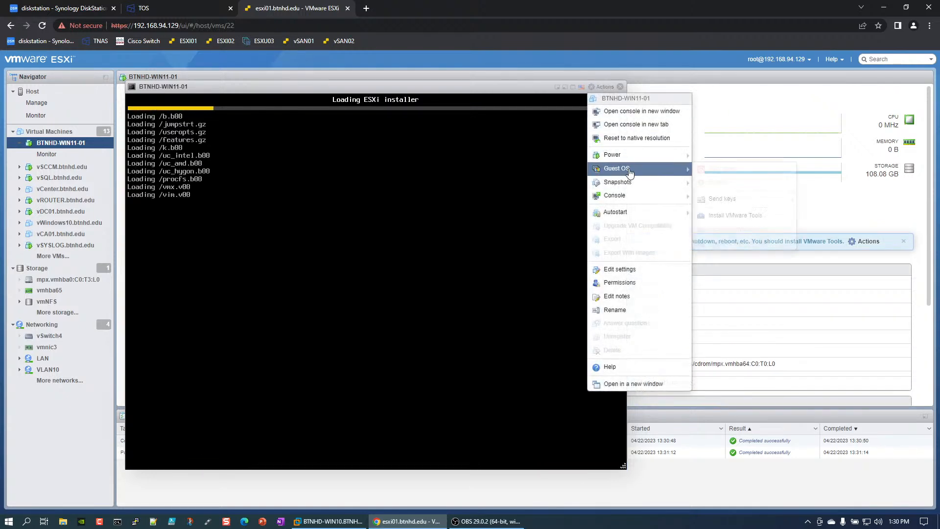
pyautogui.moveTo(637, 155)
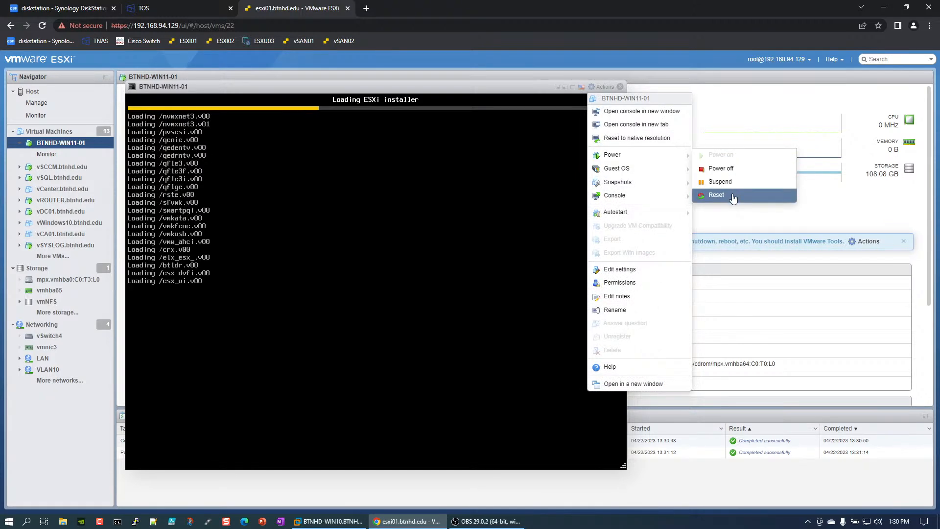
pyautogui.click(734, 196)
pyautogui.click(546, 317)
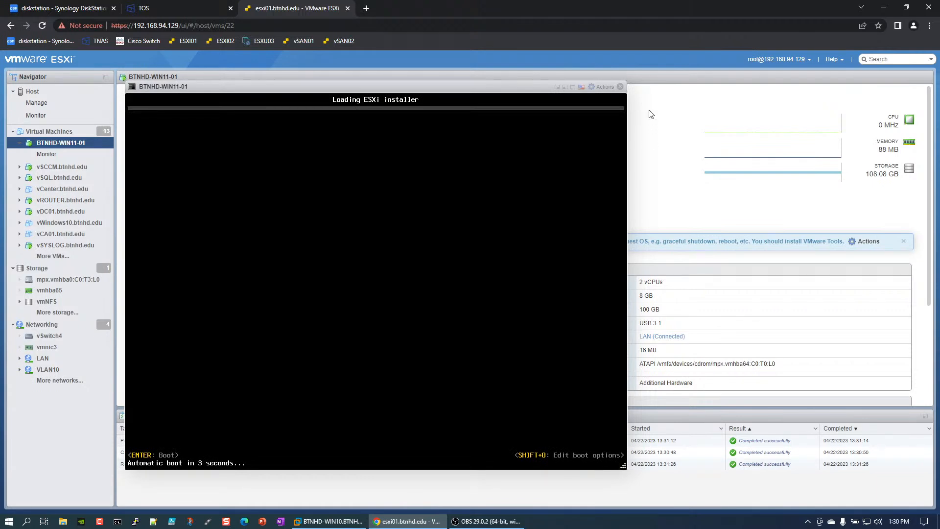
# Disconnect CD/DVD Drive 1 in the settings of the running BTNHD-WIN11-01 virtual machine and save the change
pyautogui.click(604, 88)
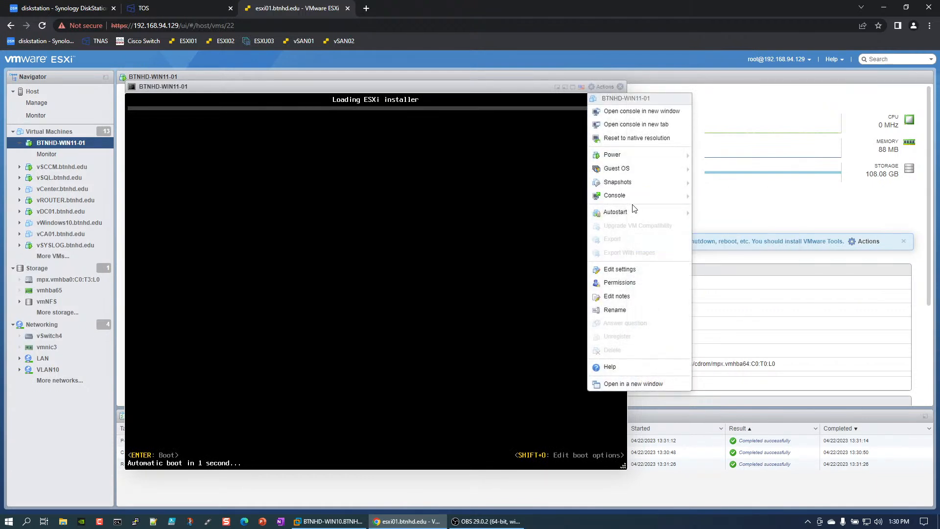
pyautogui.moveTo(635, 161)
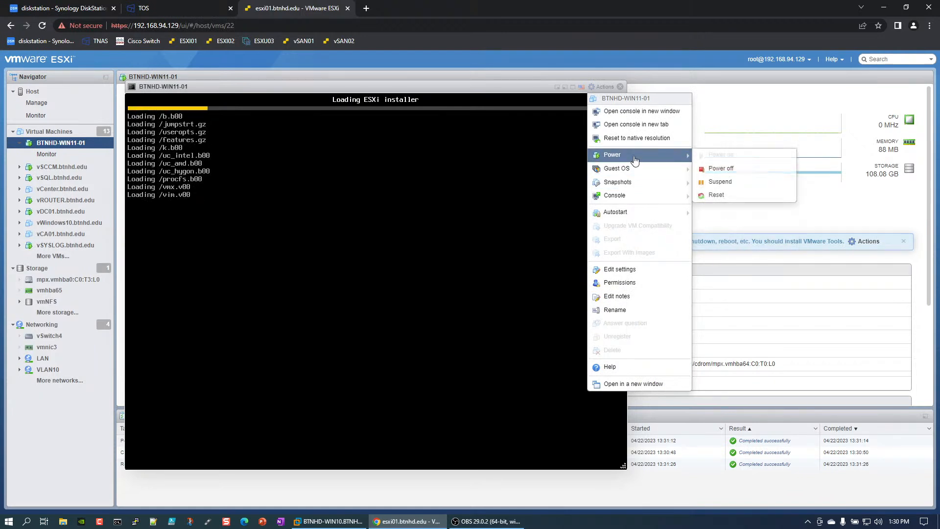
pyautogui.click(621, 269)
pyautogui.scroll(-2, 490, 272)
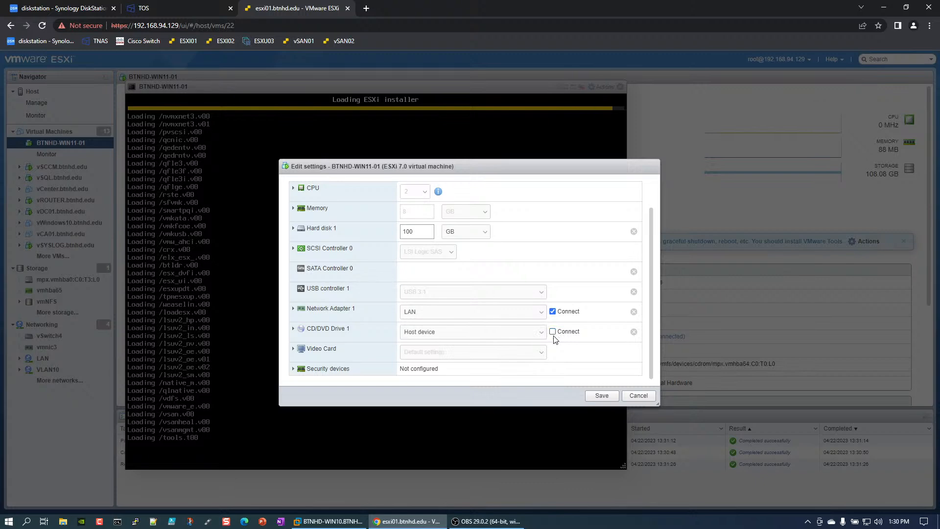
pyautogui.click(601, 395)
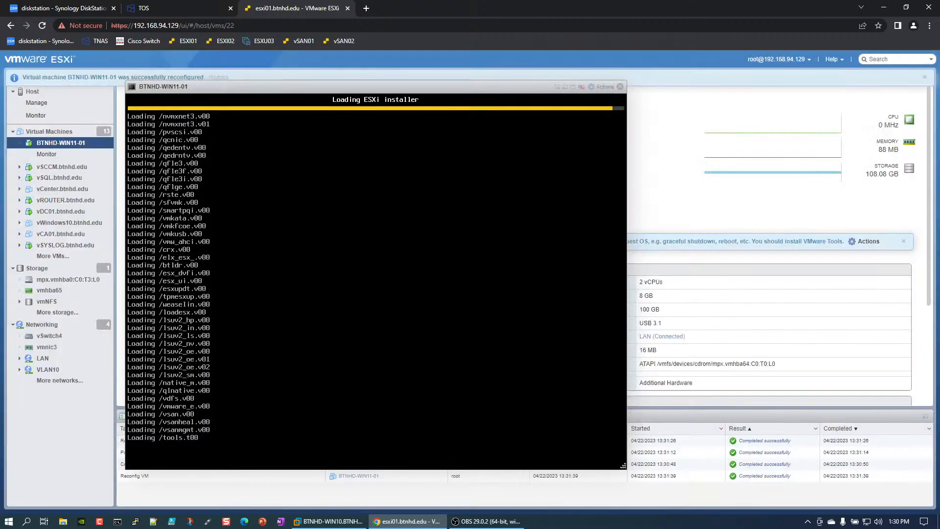
# Close the BTNHD-WIN11-01 console, and power the virtual machine on again with a fresh console
pyautogui.click(604, 87)
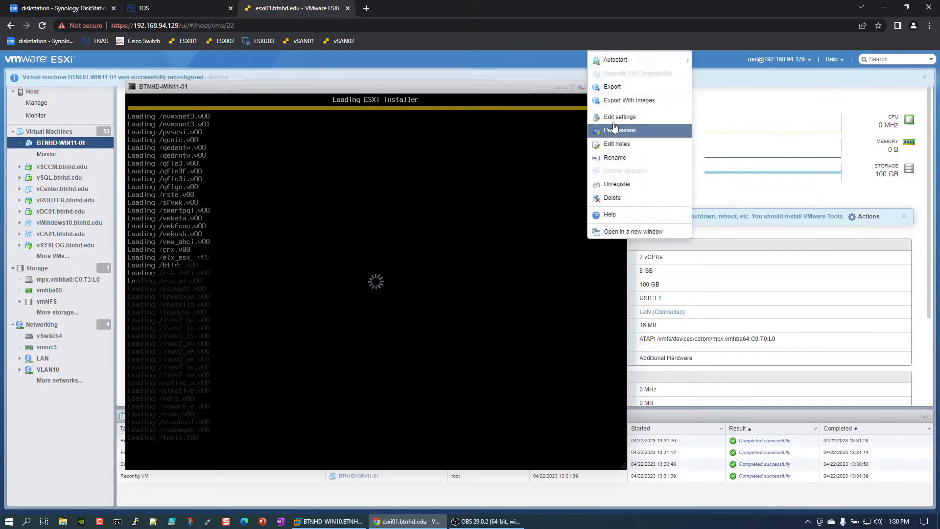
pyautogui.click(535, 108)
pyautogui.click(597, 88)
pyautogui.click(540, 140)
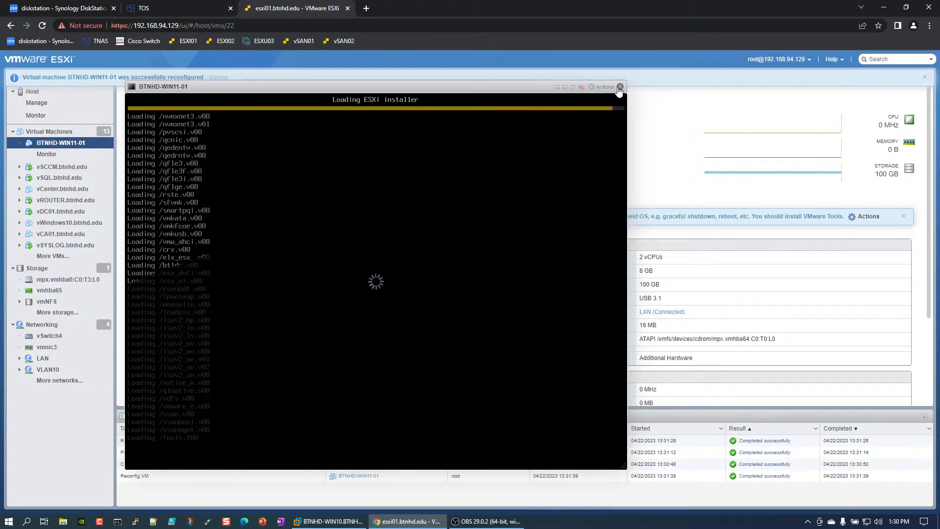
pyautogui.click(620, 87)
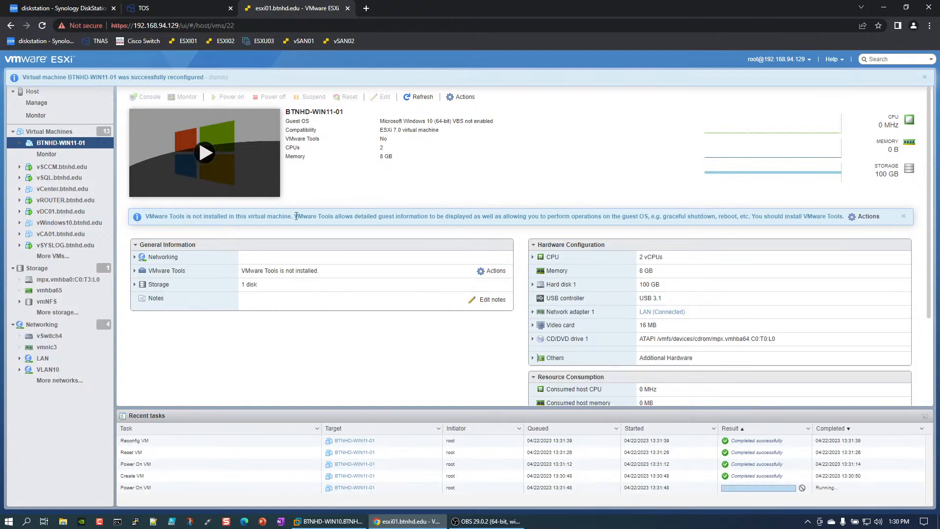
pyautogui.click(209, 156)
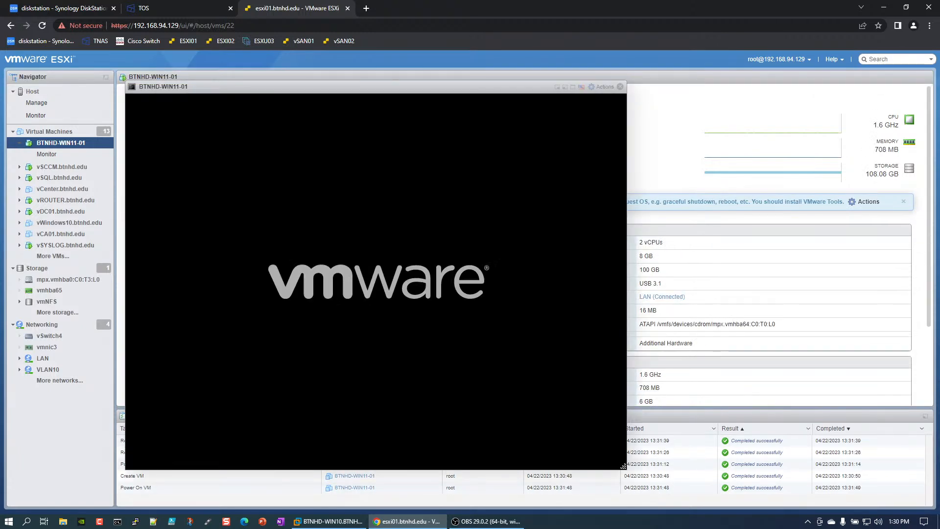
# Close the console and power off BTNHD-WIN11-01, confirming the shutdown
pyautogui.moveTo(445, 85); pyautogui.dragTo(436, 75)
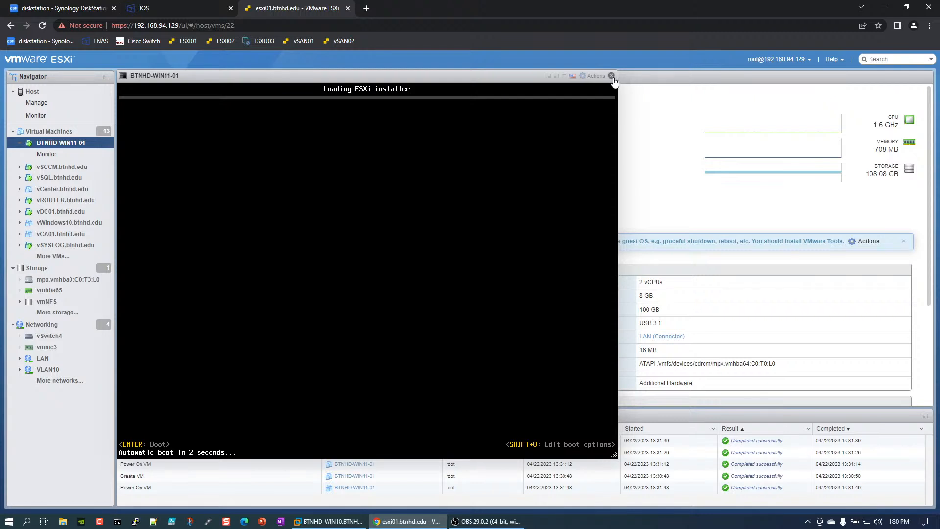
pyautogui.click(597, 76)
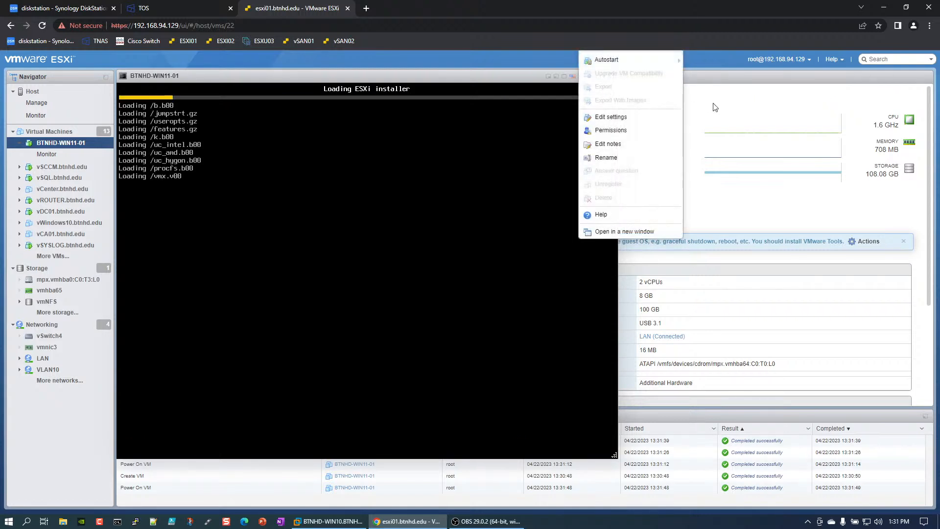
pyautogui.click(710, 105)
pyautogui.click(612, 76)
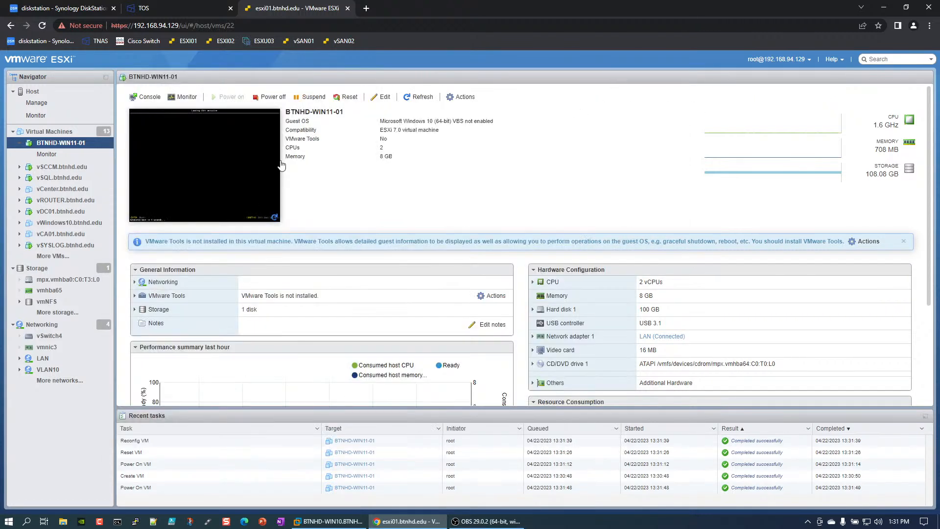
pyautogui.click(270, 97)
pyautogui.click(543, 315)
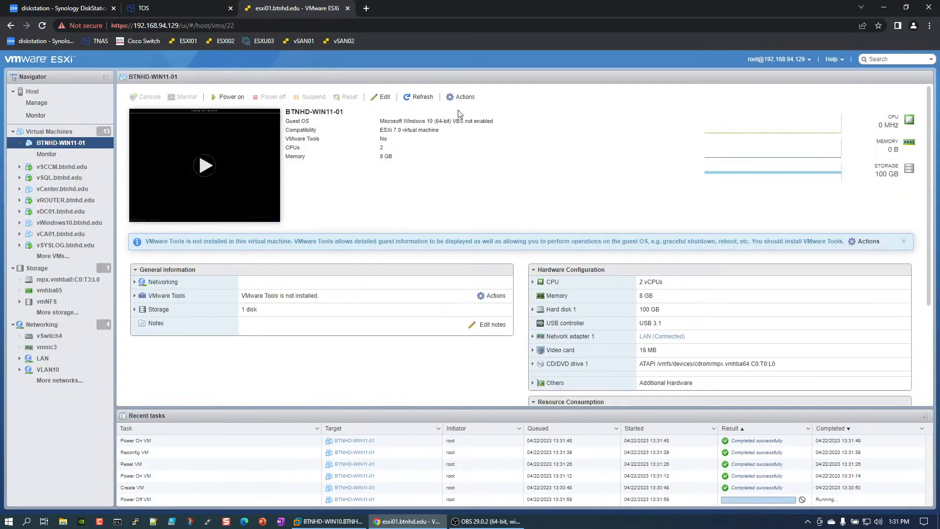
# Remove CD/DVD Drive 1 from the virtual hardware of BTNHD-WIN11-01
pyautogui.click(460, 97)
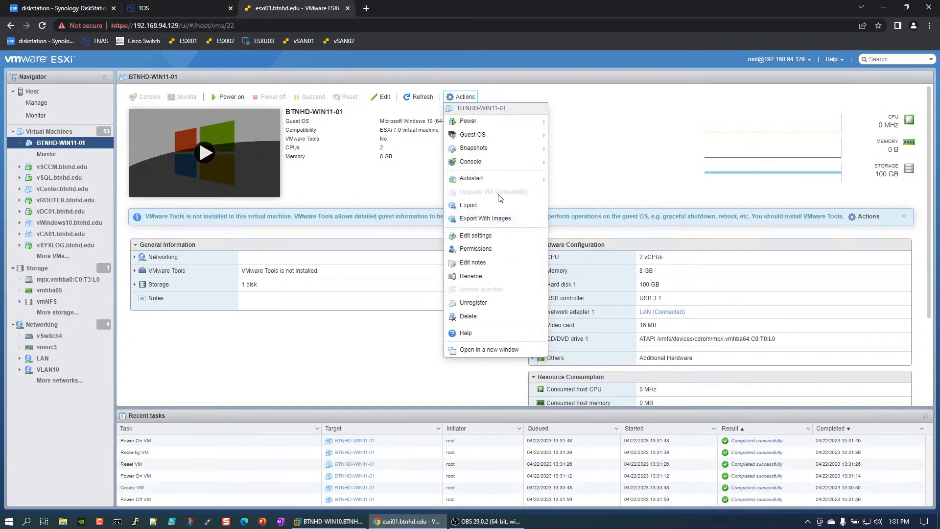
pyautogui.click(492, 235)
pyautogui.scroll(-2, 451, 319)
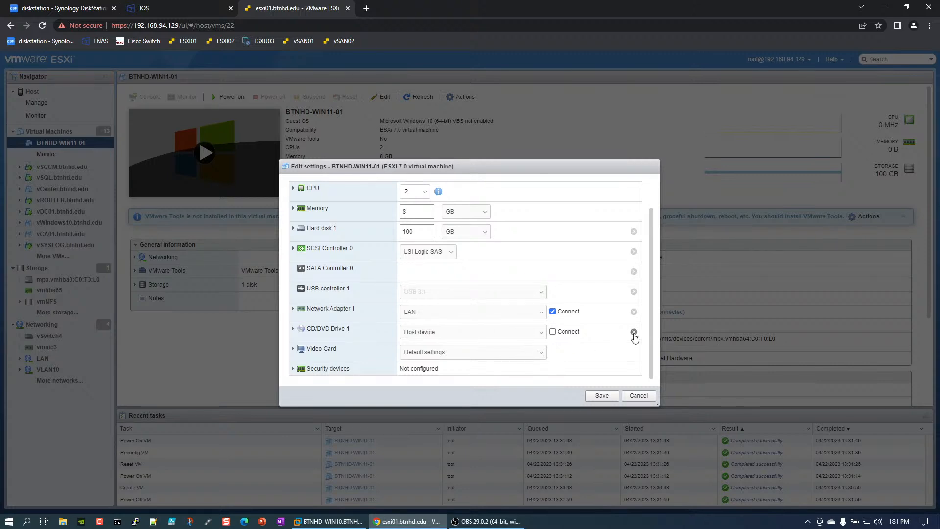
pyautogui.click(633, 331)
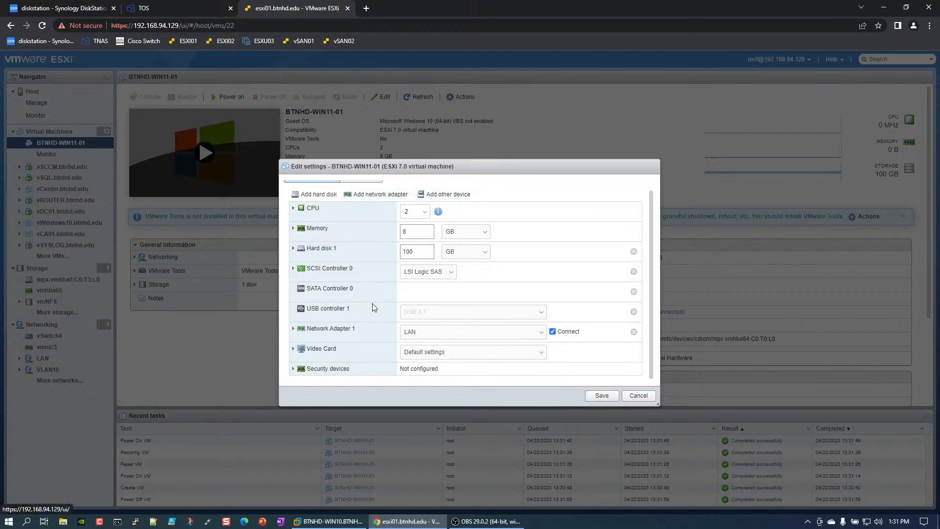
pyautogui.scroll(1, 480, 252)
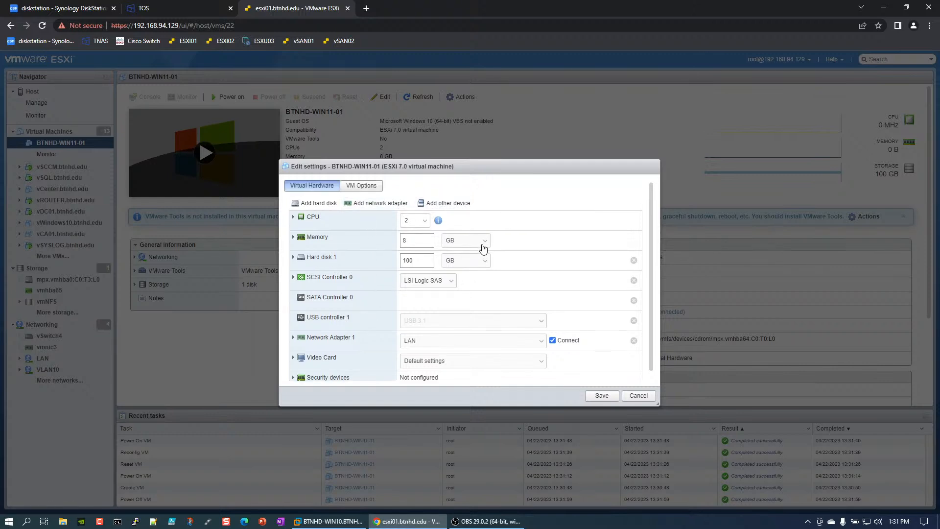
# Review the firmware and UEFI secure boot settings in the boot options of BTNHD-WIN11-01, and save the virtual machine's configuration
pyautogui.click(350, 189)
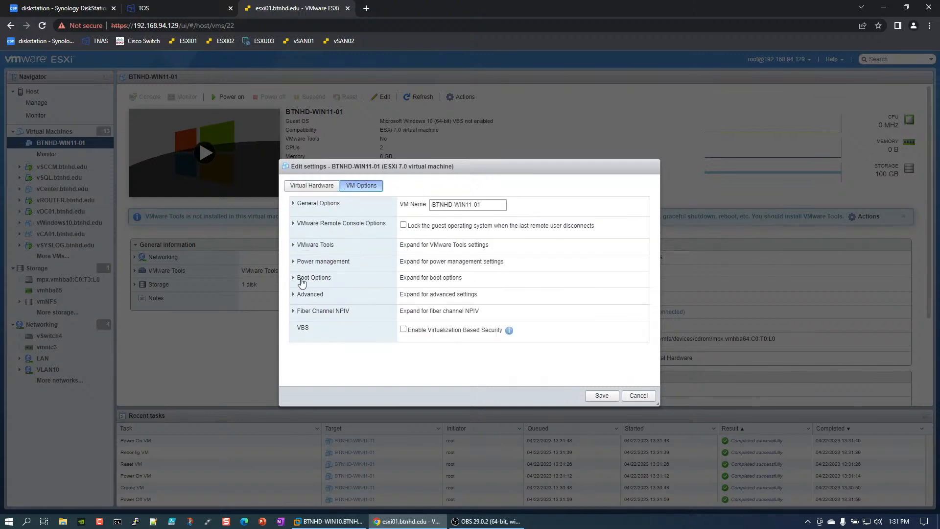
pyautogui.click(301, 279)
pyautogui.scroll(-1, 354, 287)
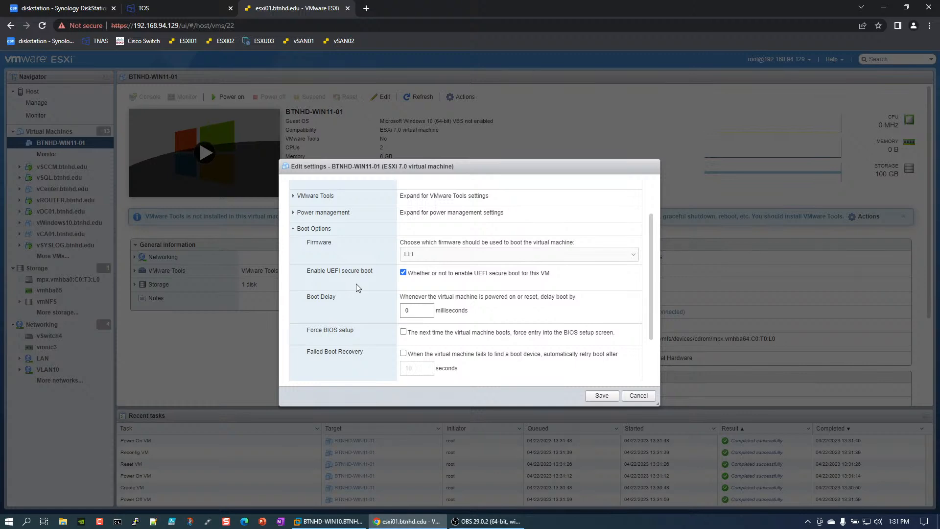
pyautogui.scroll(-1, 465, 296)
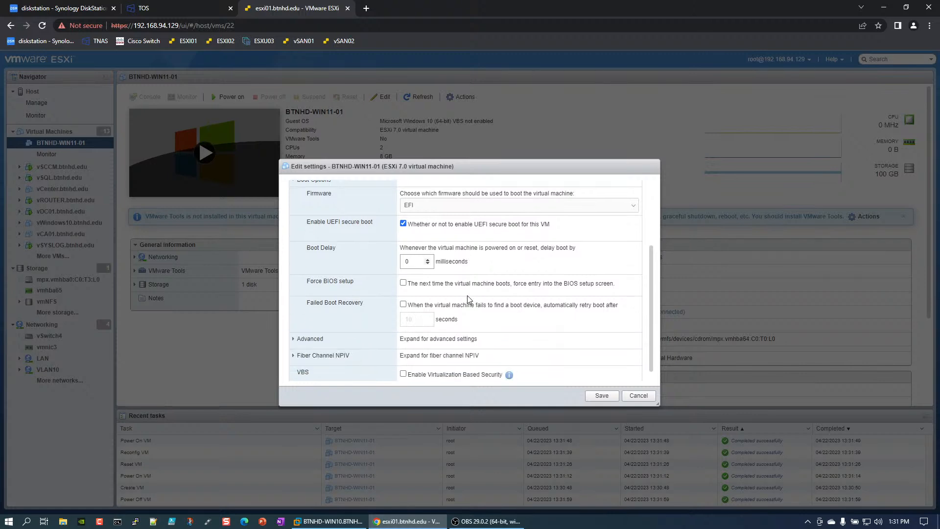
pyautogui.scroll(-1, 467, 299)
pyautogui.scroll(2, 468, 298)
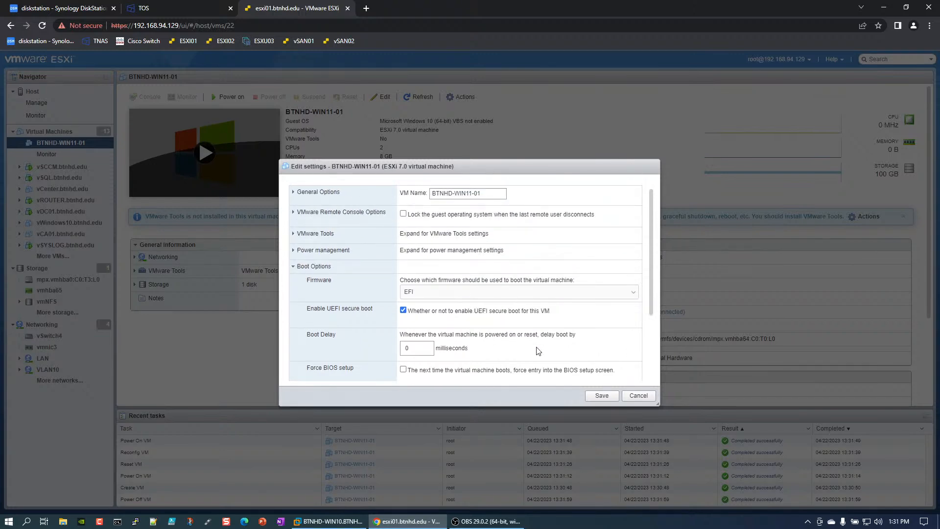
pyautogui.click(601, 396)
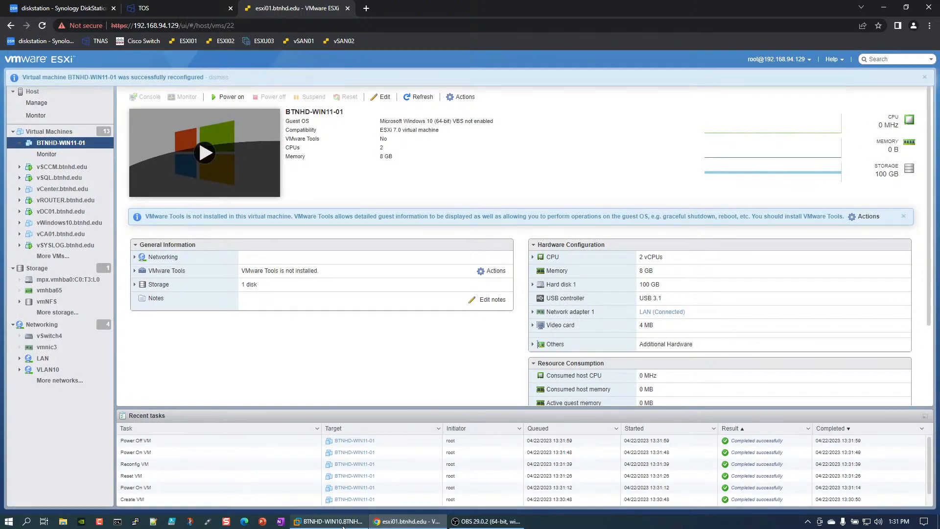
# In VMware Workstation, disconnect the CD/DVD (IDE) drive of ESXI01.BTNHD.EDU and disable its connection at power on
pyautogui.click(342, 521)
pyautogui.click(98, 41)
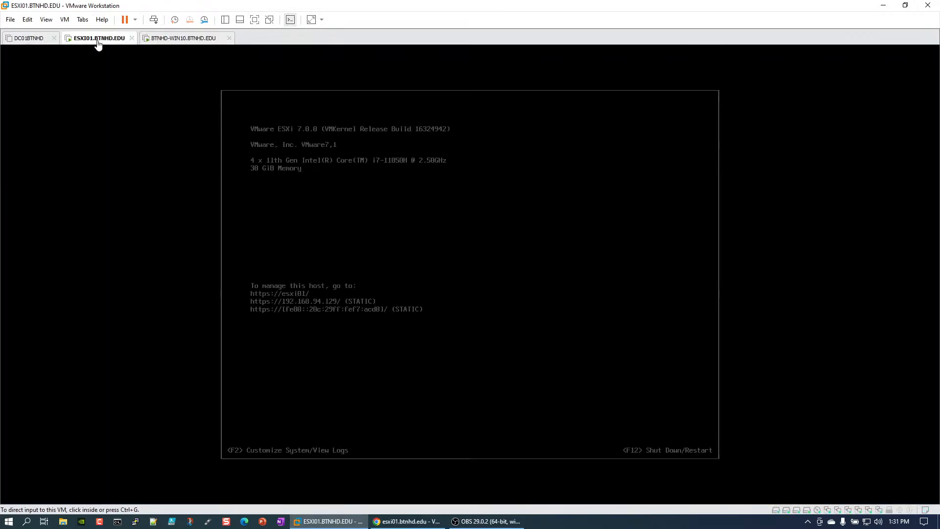
pyautogui.rightClick(101, 37)
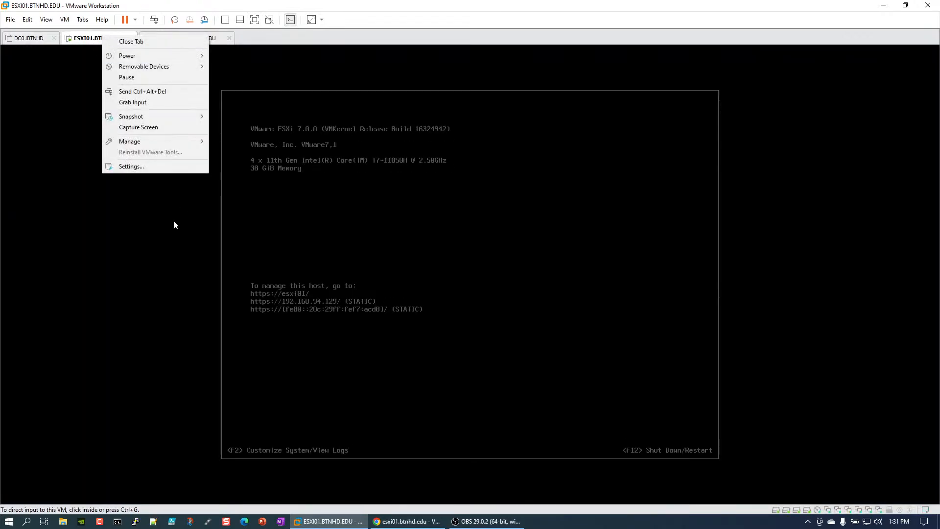
pyautogui.click(160, 167)
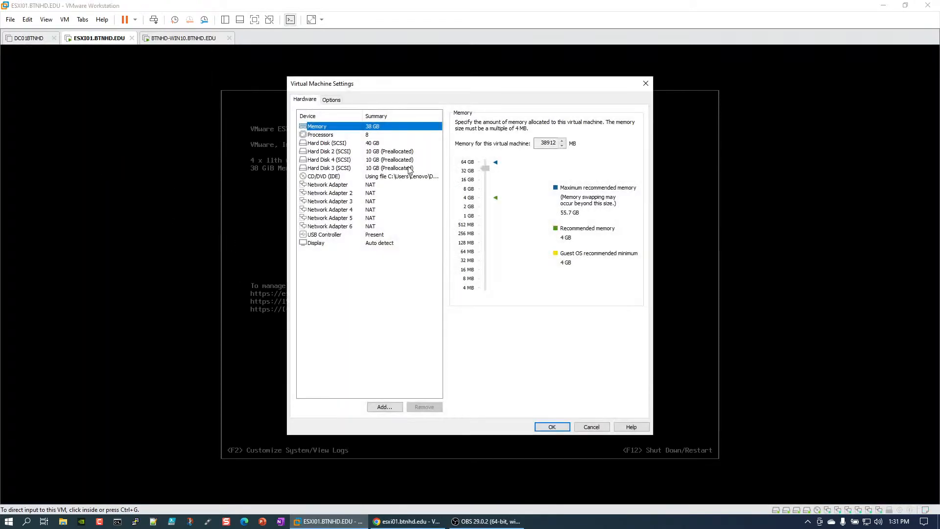
pyautogui.click(404, 177)
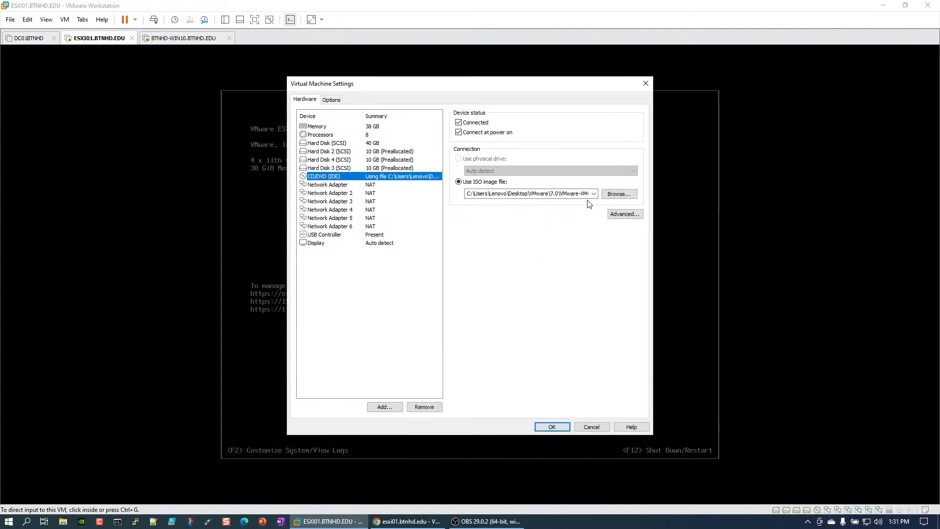
pyautogui.click(538, 191)
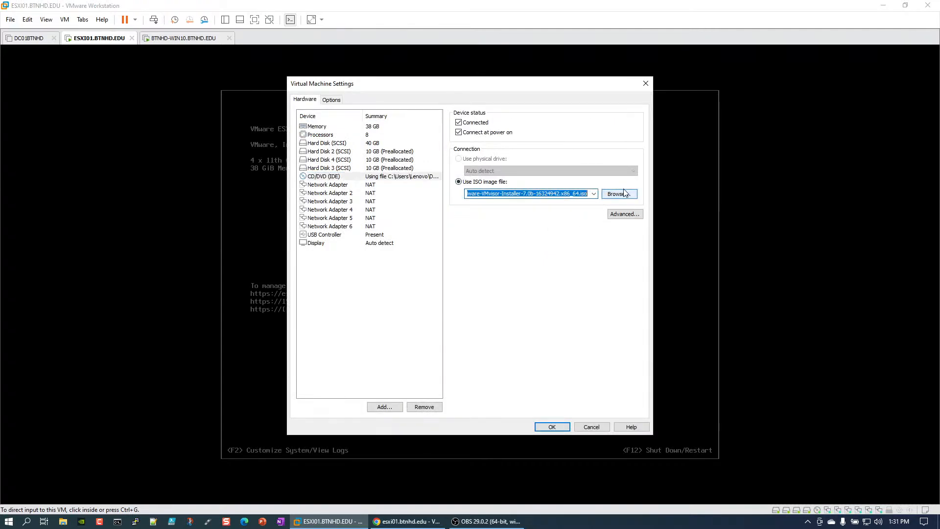
pyautogui.click(458, 123)
pyautogui.click(458, 132)
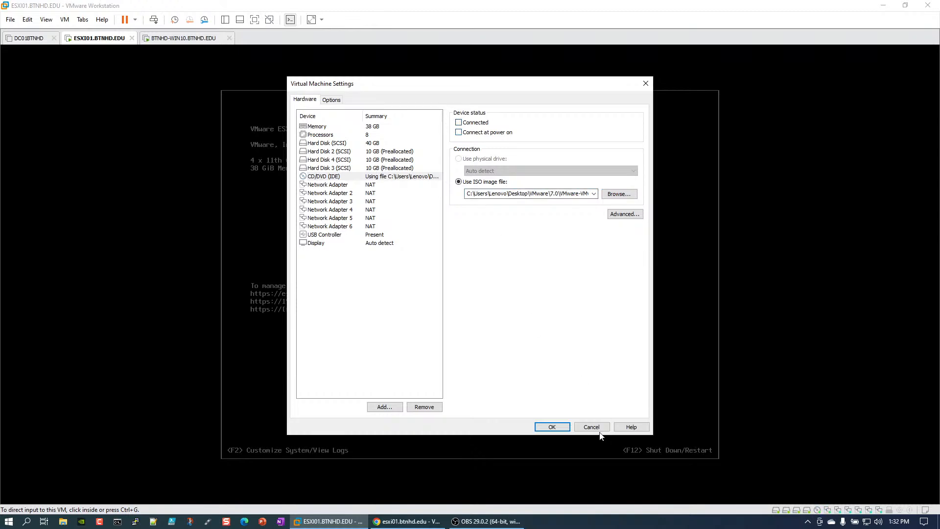
pyautogui.click(548, 427)
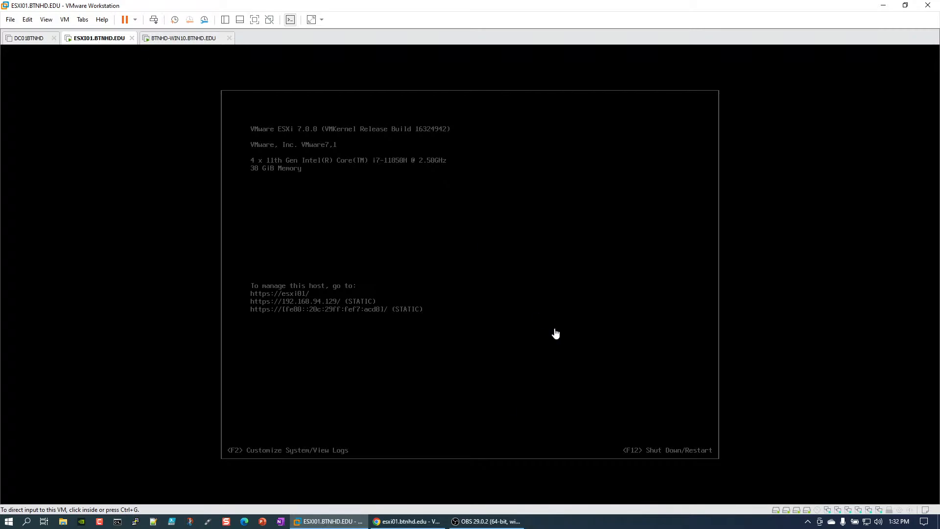
# Switch back to the ESXi web client in Chrome, and power on BTNHD-WIN11-01 with its console open
pyautogui.click(418, 524)
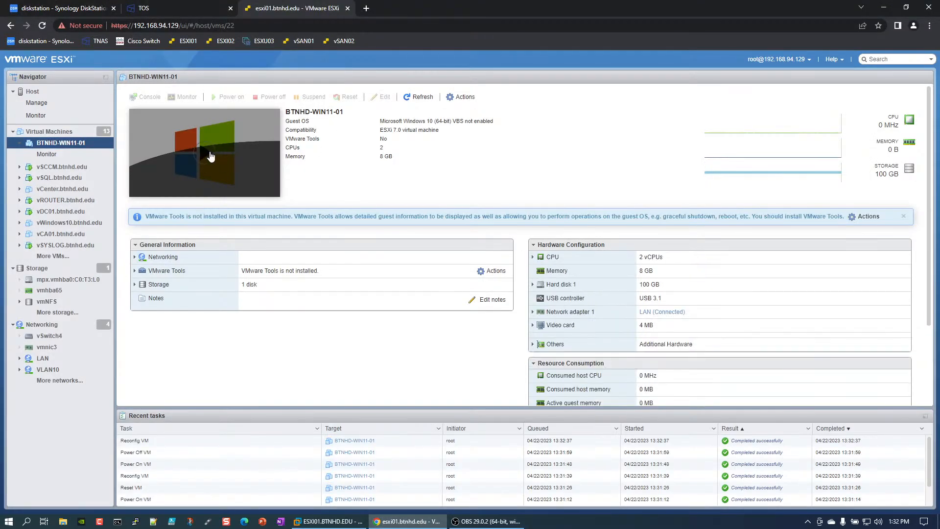
pyautogui.click(212, 157)
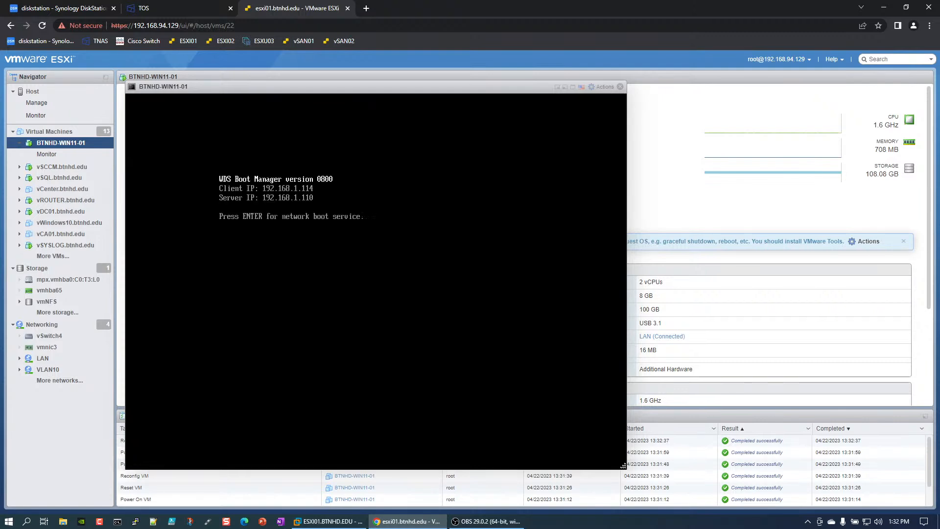
# Start the network boot service on BTNHD-WIN11-01, and check the IP addresses of vSCCM.btnhd.edu while the boot image loads
pyautogui.press('Return')
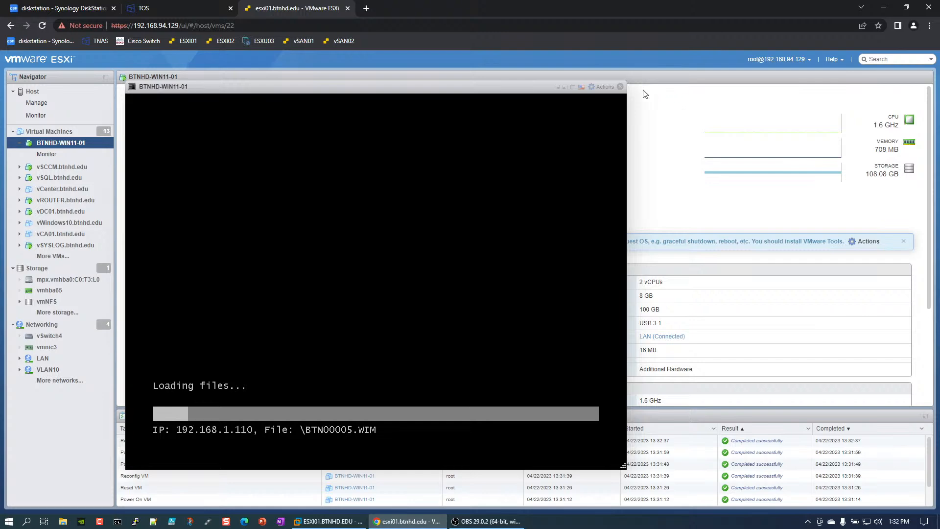
pyautogui.click(620, 87)
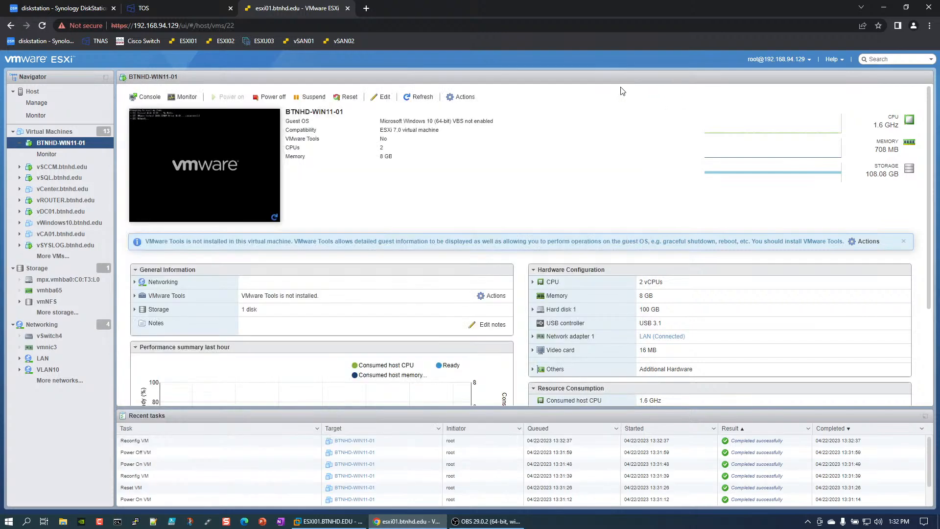
pyautogui.click(71, 169)
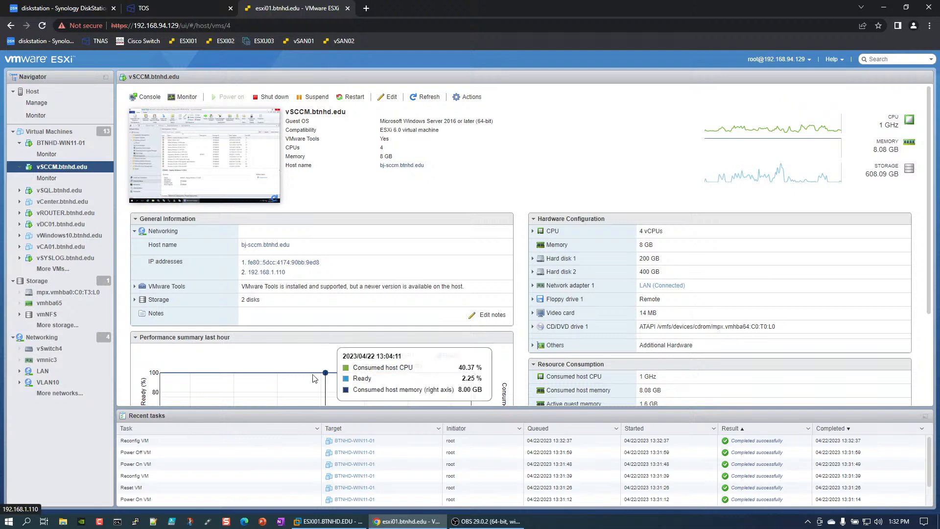
pyautogui.click(61, 143)
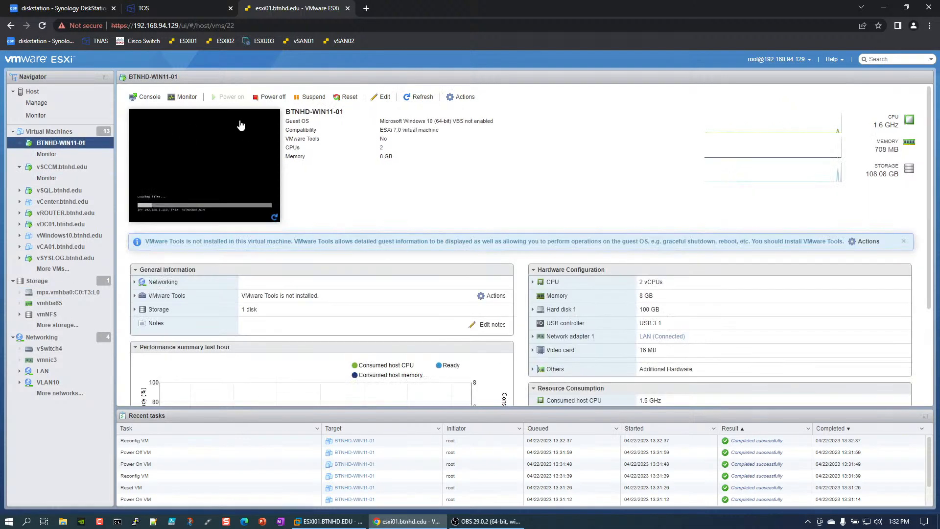
pyautogui.click(236, 133)
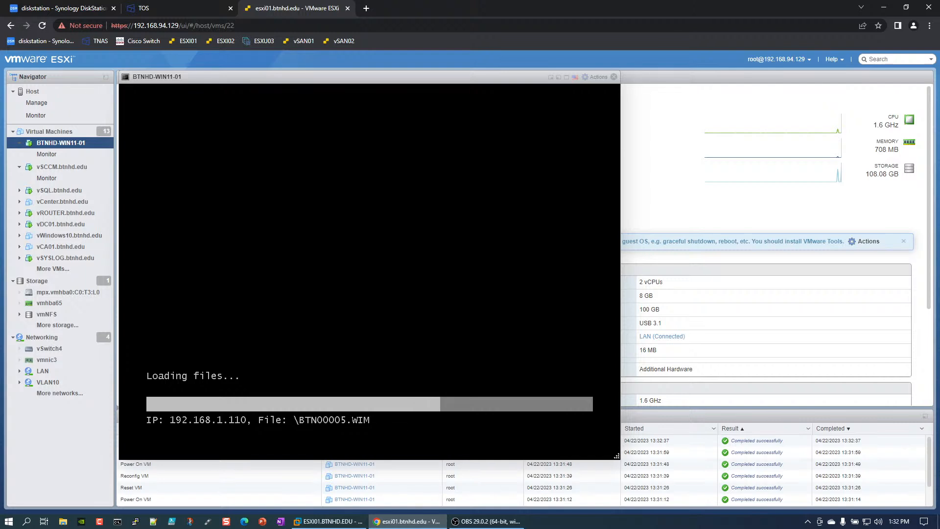
pyautogui.hotkey('alt', 'Tab')
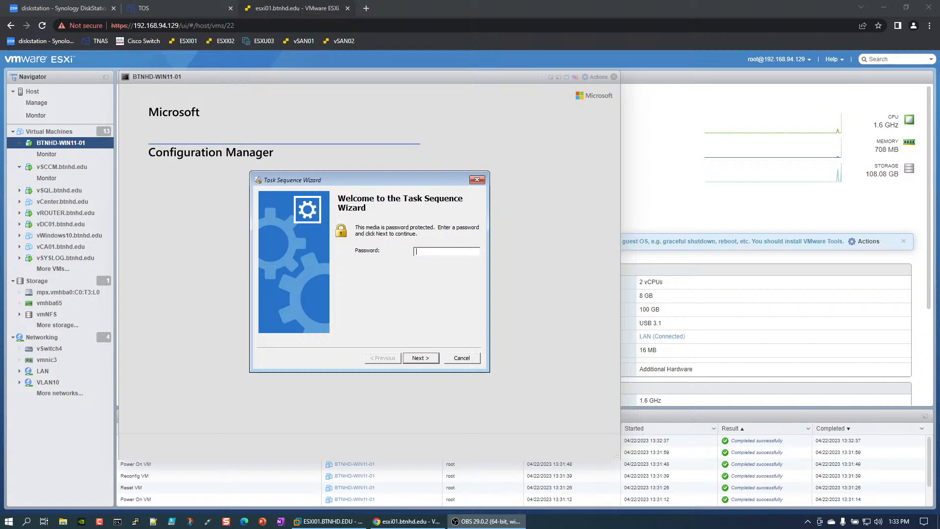
# Open google.com in Microsoft Edge, declining the recommended browser settings and the offer to switch to Chrome
pyautogui.click(244, 521)
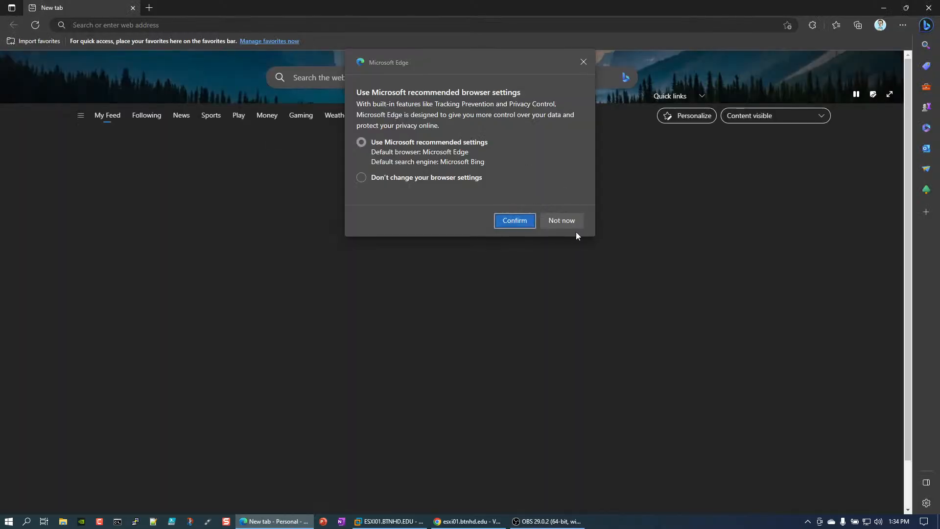
pyautogui.click(561, 218)
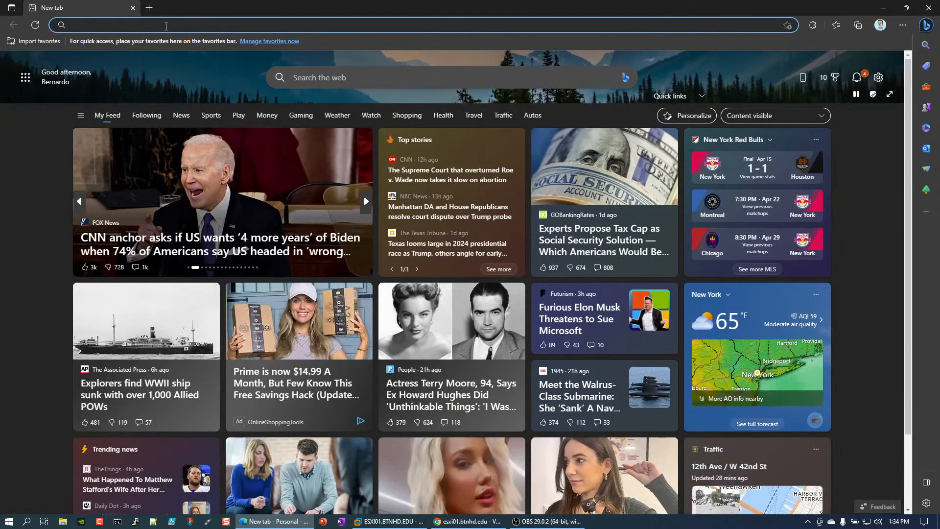
pyautogui.write('google.com')
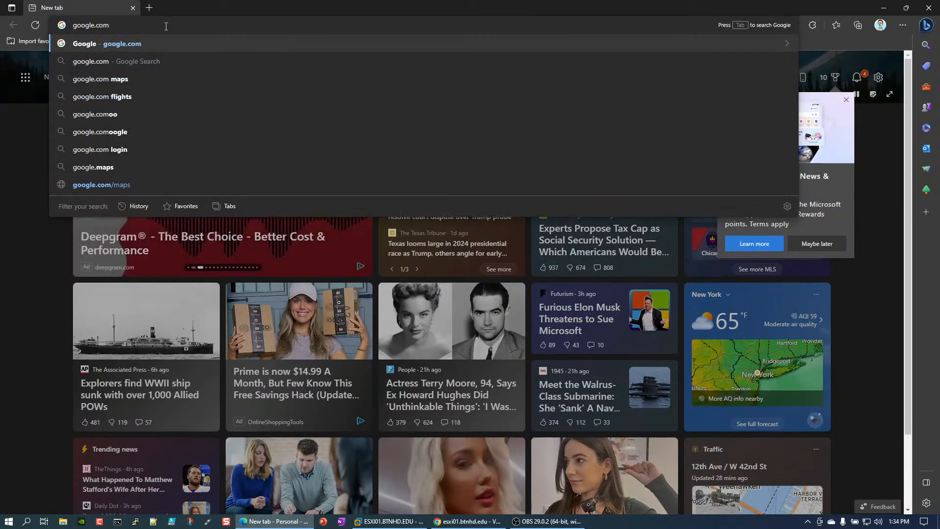
pyautogui.press('Return')
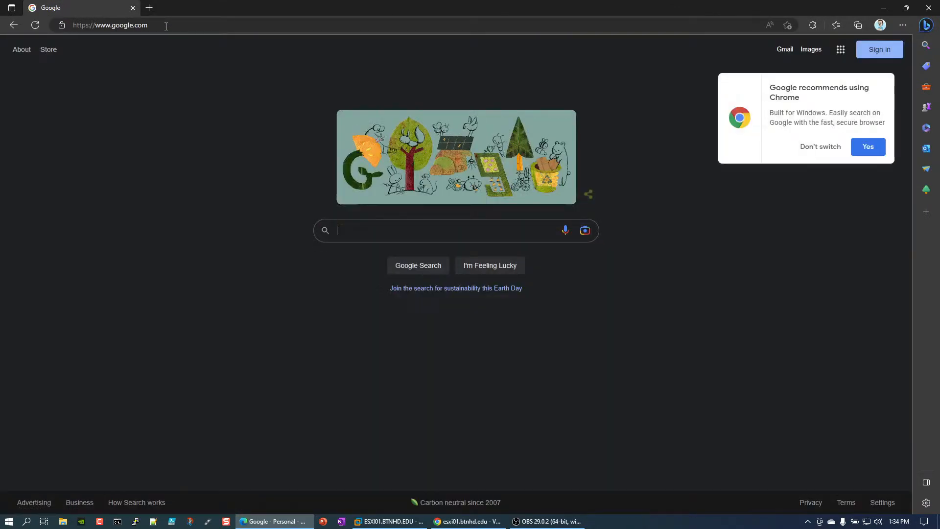
pyautogui.click(823, 147)
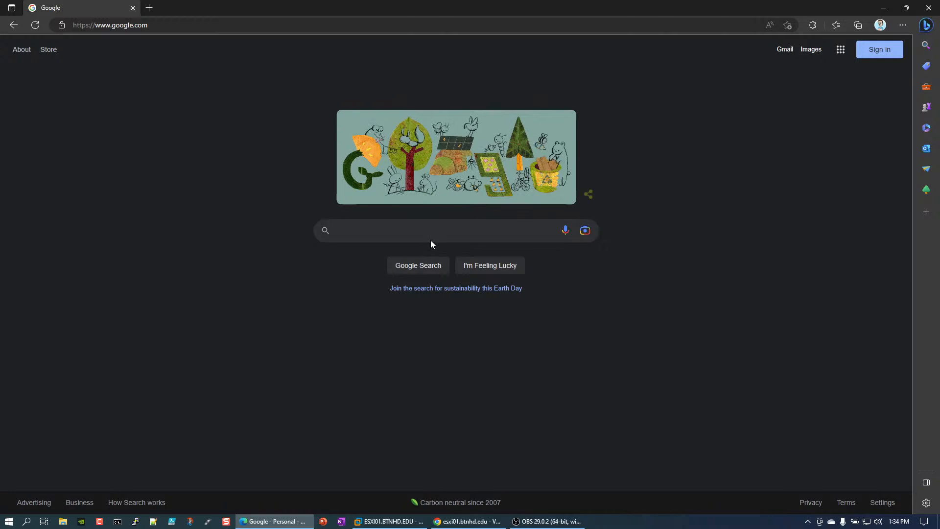
# Search Google for "pki module powershell" and open Microsoft's pki Module reference page
pyautogui.click(403, 235)
pyautogui.write('pki ')
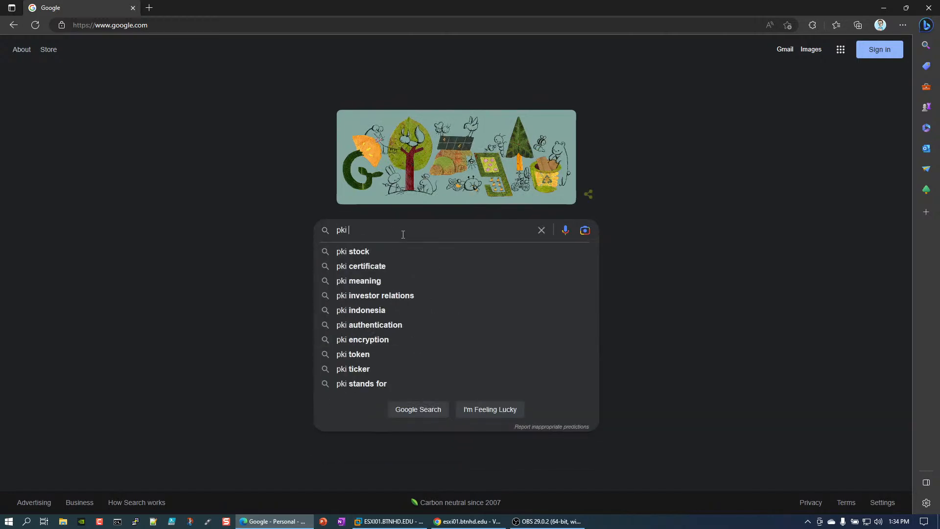
pyautogui.write('mod')
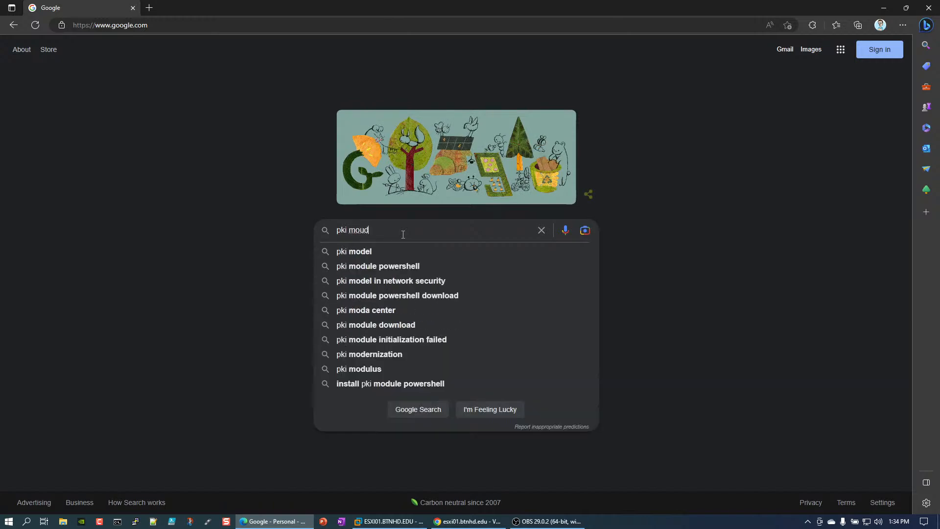
pyautogui.press('BackSpace')
pyautogui.write('u')
pyautogui.press('BackSpace')
pyautogui.write('dule')
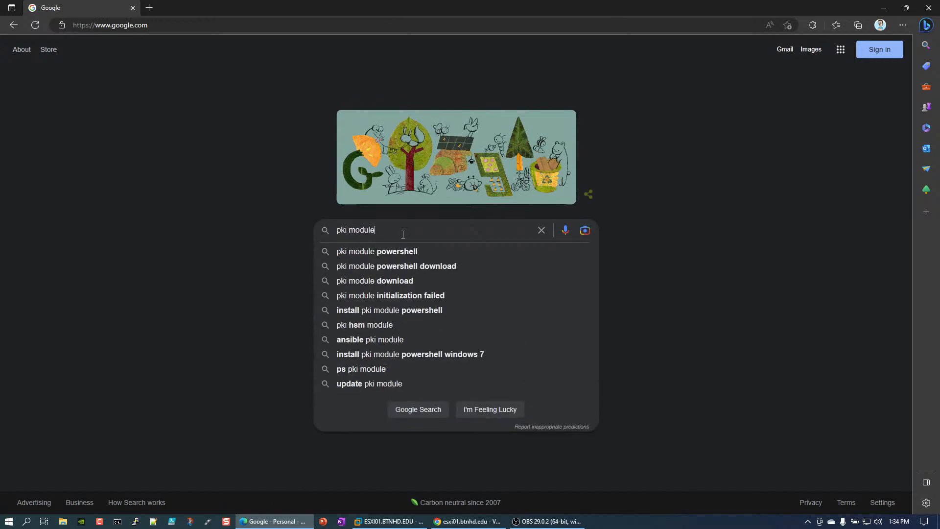
pyautogui.press('Down')
pyautogui.press('Return')
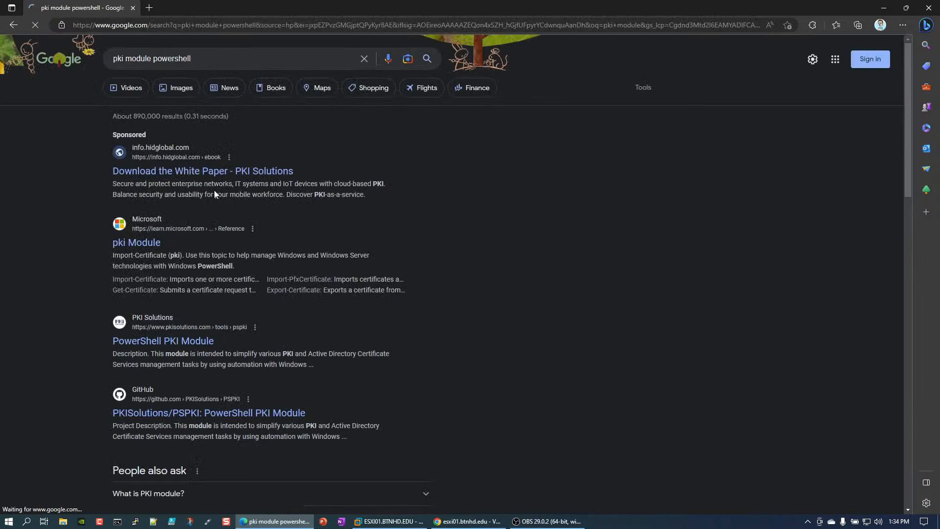
pyautogui.click(141, 245)
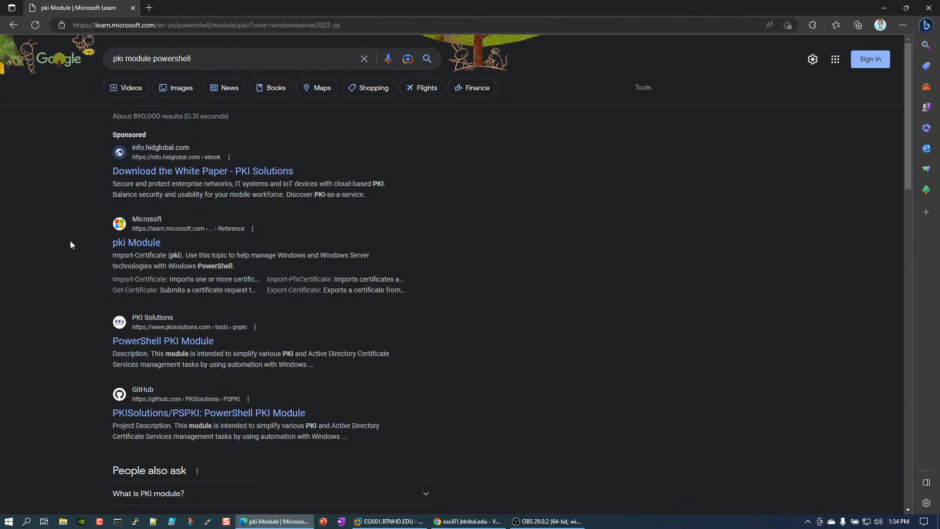
# Examine the cmdlets listed in the pki module reference for Windows Server 2022 PowerShell, and close the Edge window
pyautogui.scroll(-1, 346, 354)
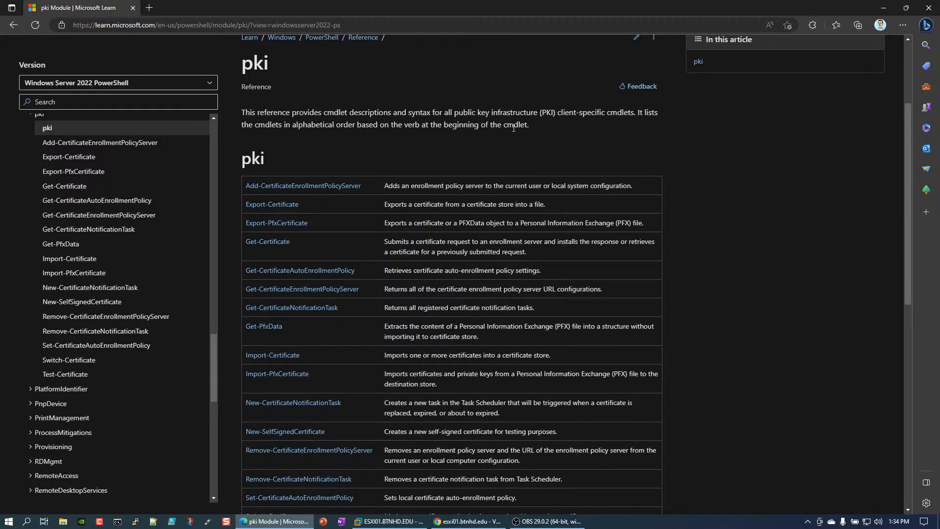
pyautogui.scroll(-3, 515, 140)
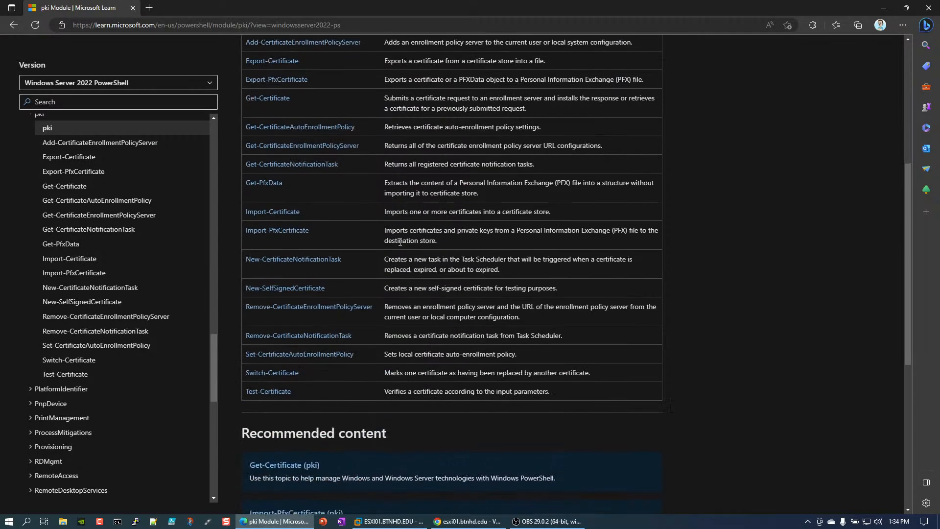
pyautogui.scroll(5, 398, 245)
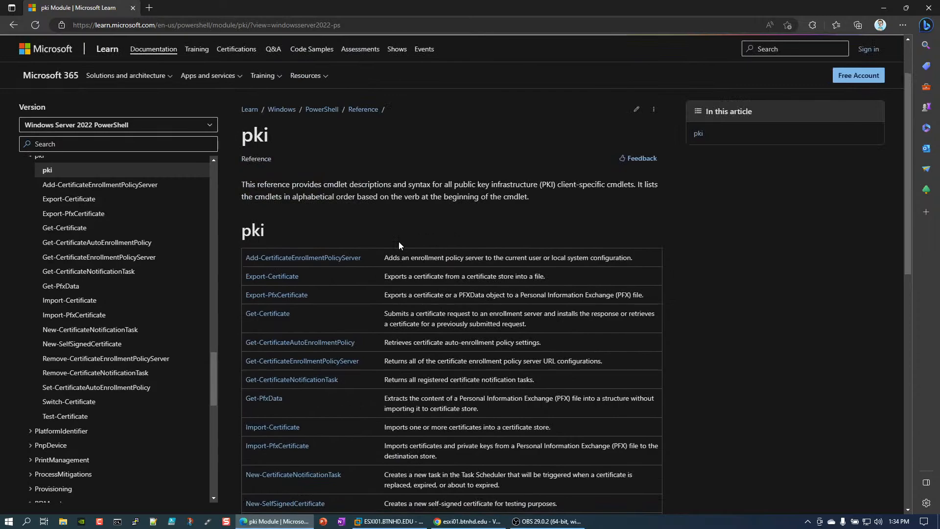
pyautogui.scroll(-3, 399, 245)
pyautogui.scroll(4, 398, 242)
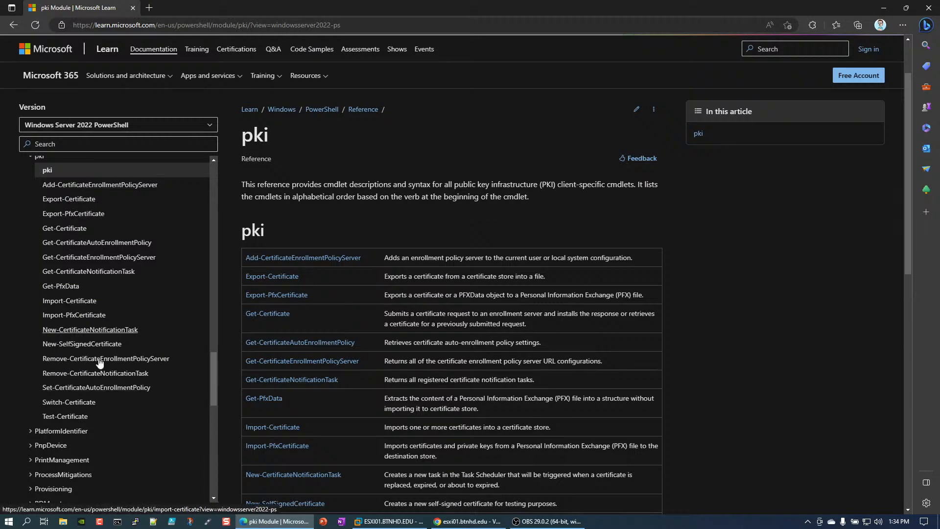
pyautogui.scroll(1, 95, 252)
pyautogui.scroll(2, 94, 252)
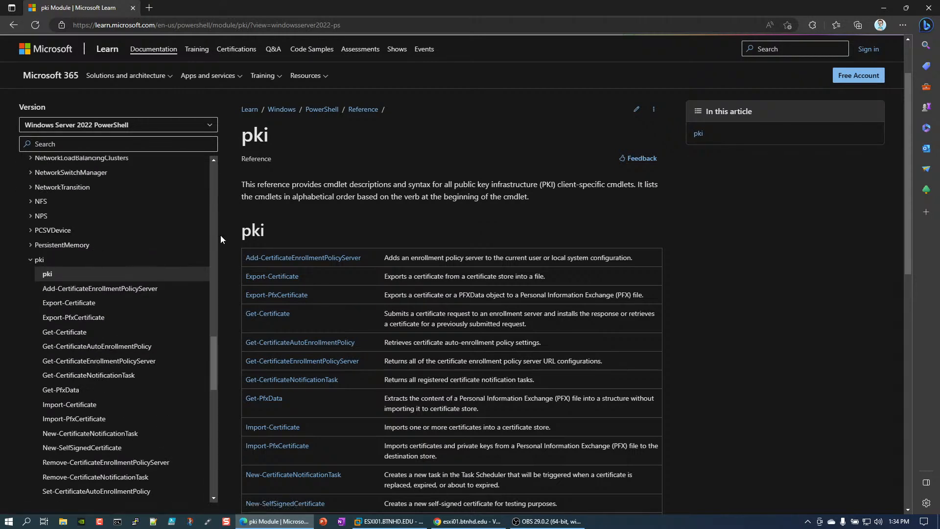
pyautogui.click(926, 11)
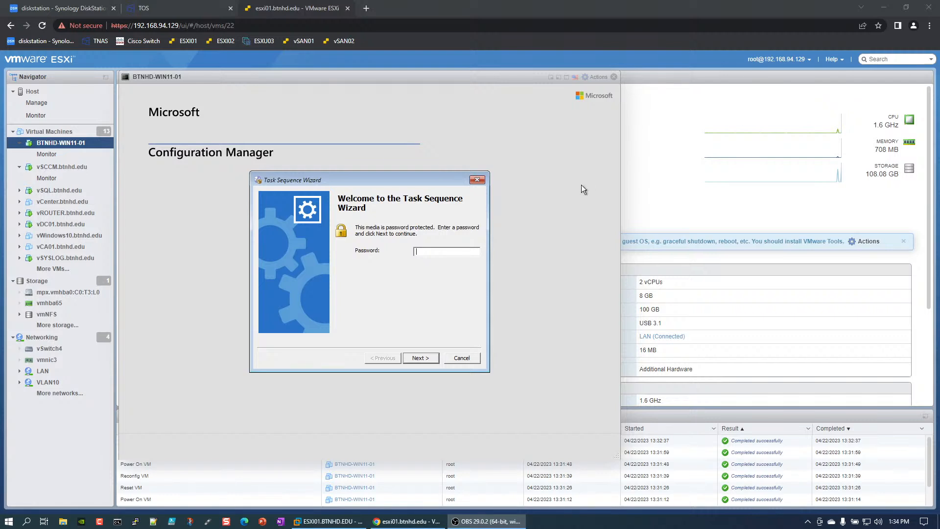
# Enter the media password in the Task Sequence Wizard and run the BTNHD - Deploy Windows 11 2H22 task sequence
pyautogui.click(431, 251)
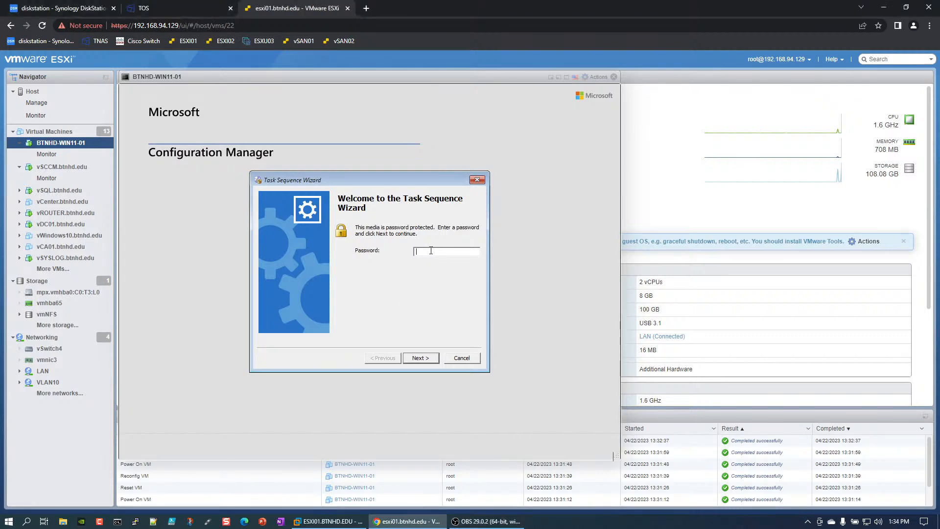
pyautogui.write('********')
pyautogui.click(414, 359)
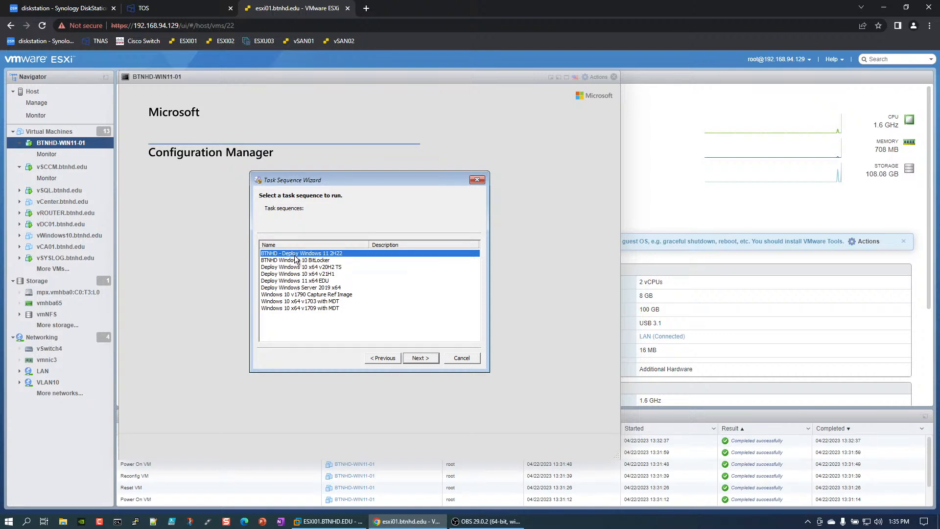
pyautogui.click(416, 355)
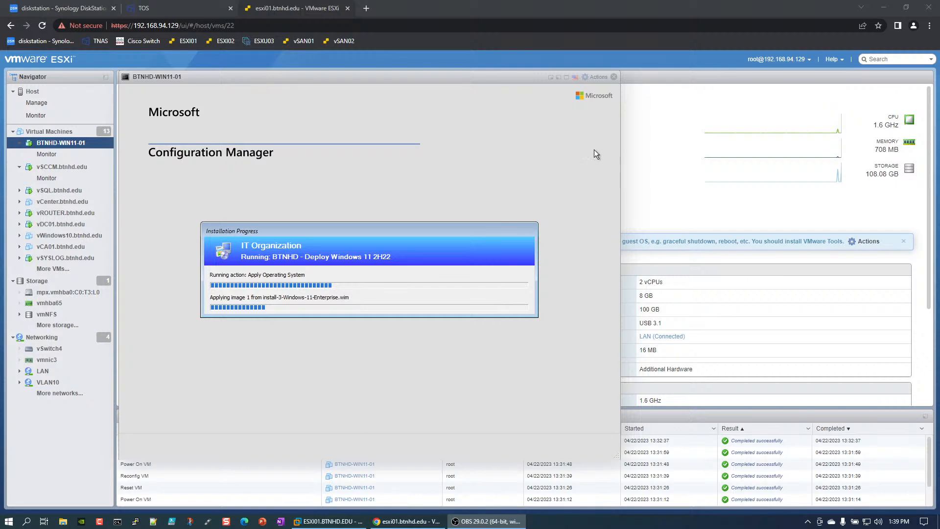
# Close the BTNHD-WIN11-01 console, view the vSCCM.btnhd.edu summary, and switch to the BTNHD-WIN10.BTNHD.EDU machine in VMware Workstation
pyautogui.click(613, 77)
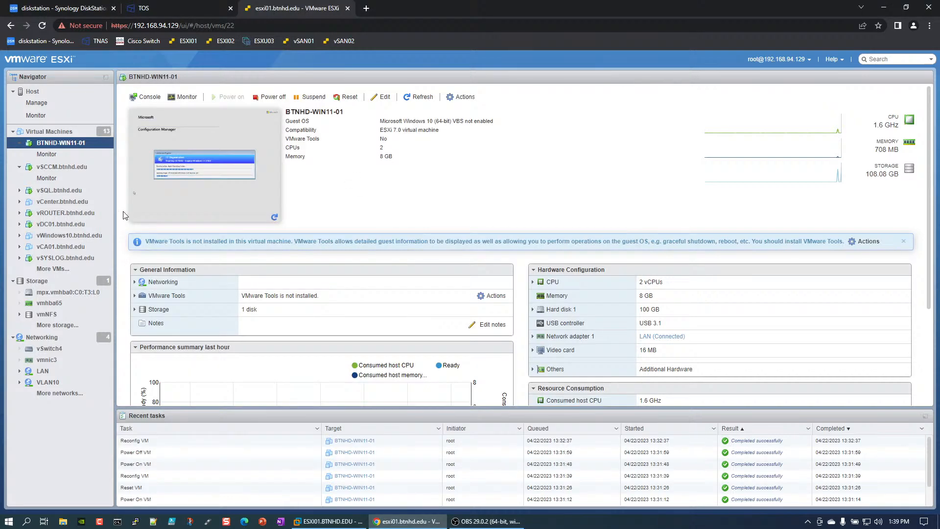
pyautogui.click(69, 170)
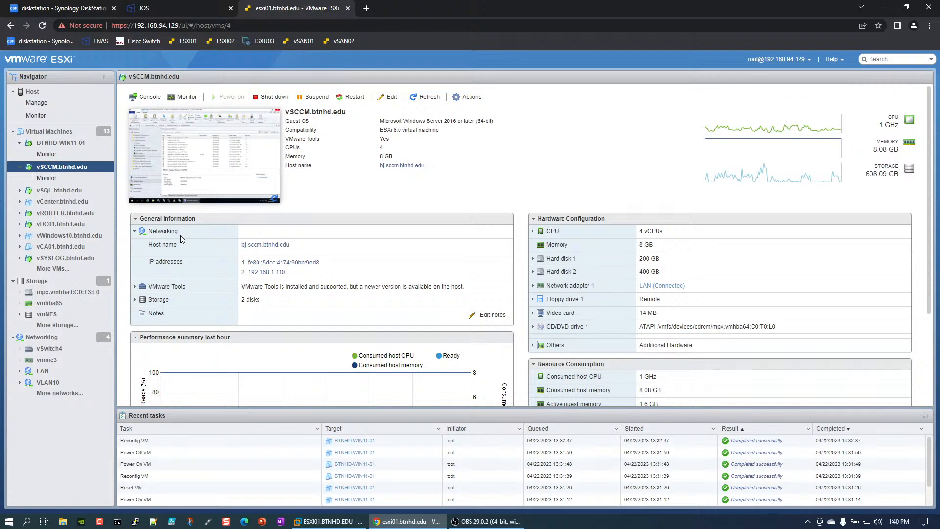
pyautogui.click(329, 521)
pyautogui.click(183, 38)
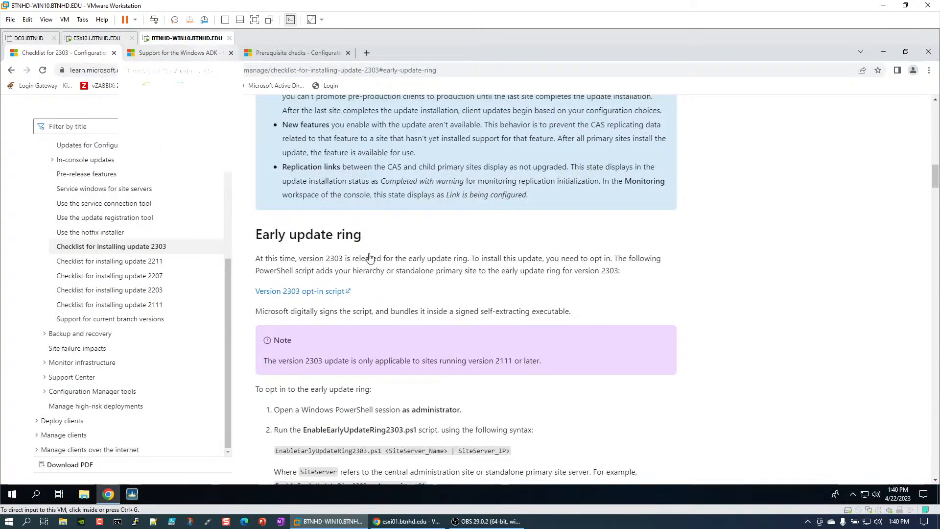
# Review the update 2303 checklist from its introduction and address through the early update ring, licensing, .NET and Windows ADK sections
pyautogui.scroll(15, 392, 254)
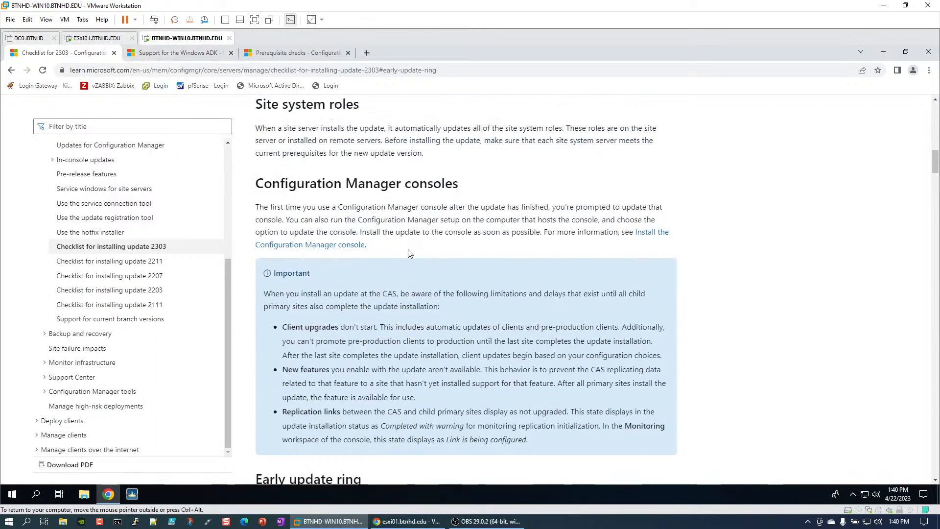
pyautogui.scroll(8, 410, 254)
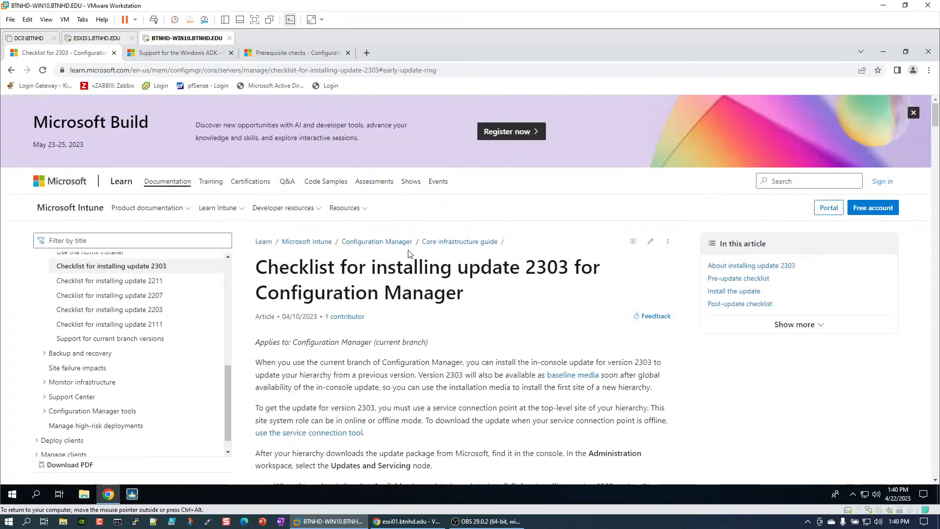
pyautogui.click(194, 72)
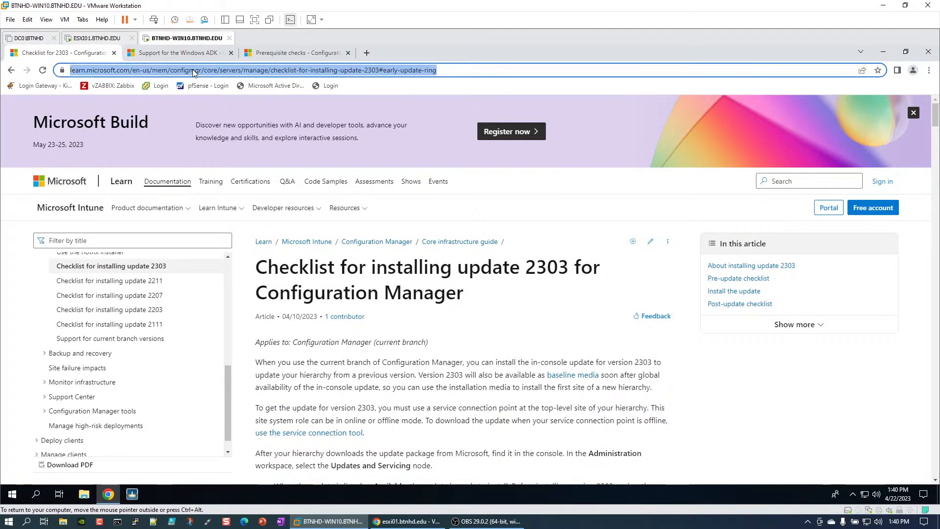
pyautogui.scroll(-5, 333, 256)
pyautogui.scroll(-14, 333, 256)
pyautogui.scroll(-2, 360, 351)
pyautogui.scroll(-2, 310, 389)
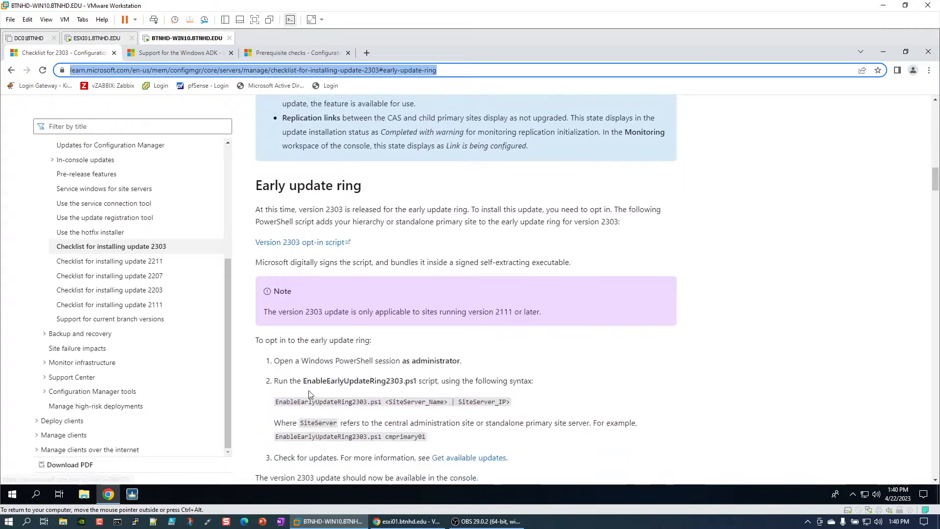
pyautogui.scroll(-4, 307, 391)
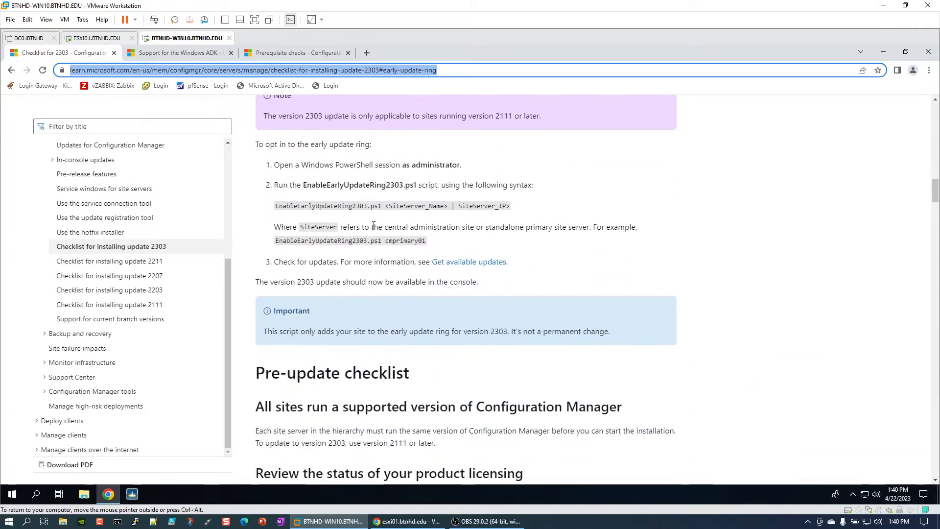
pyautogui.scroll(-6, 392, 226)
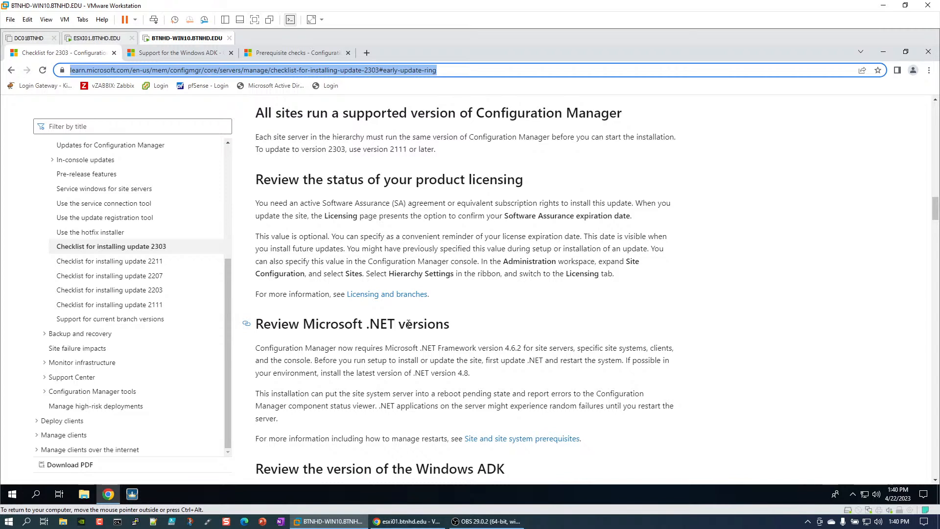
pyautogui.scroll(-1, 408, 324)
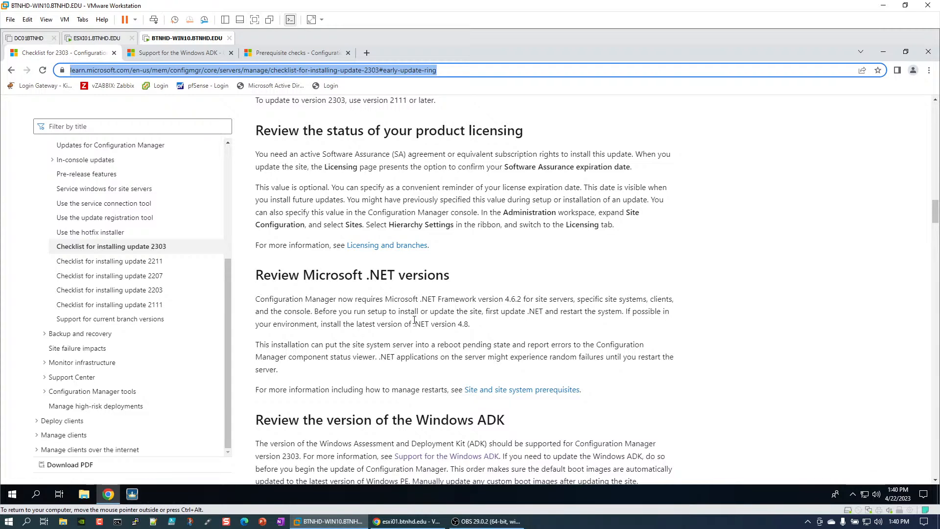
# Check the Windows ADK version support table for ConfigMgr 2303, highlighting the Windows 11 versions 10.1.22000 and 10.1.22621.1
pyautogui.scroll(-3, 506, 331)
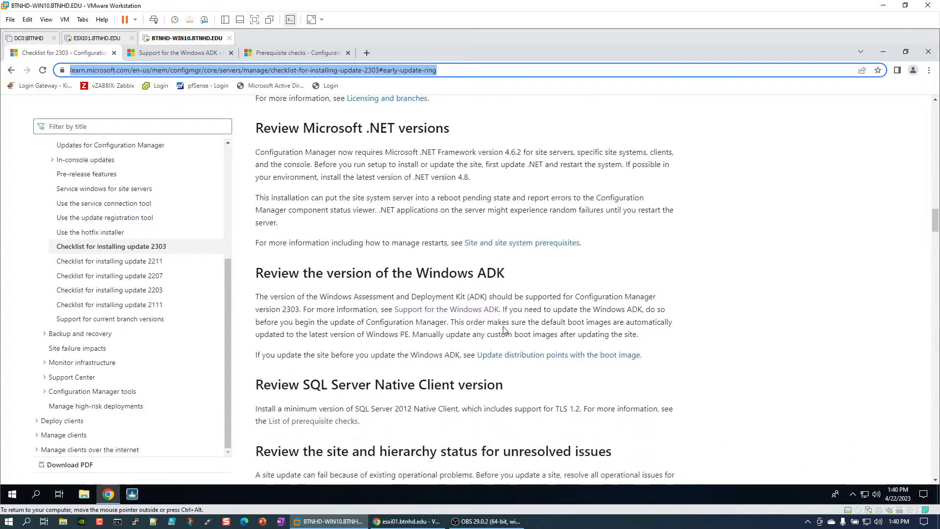
pyautogui.click(185, 54)
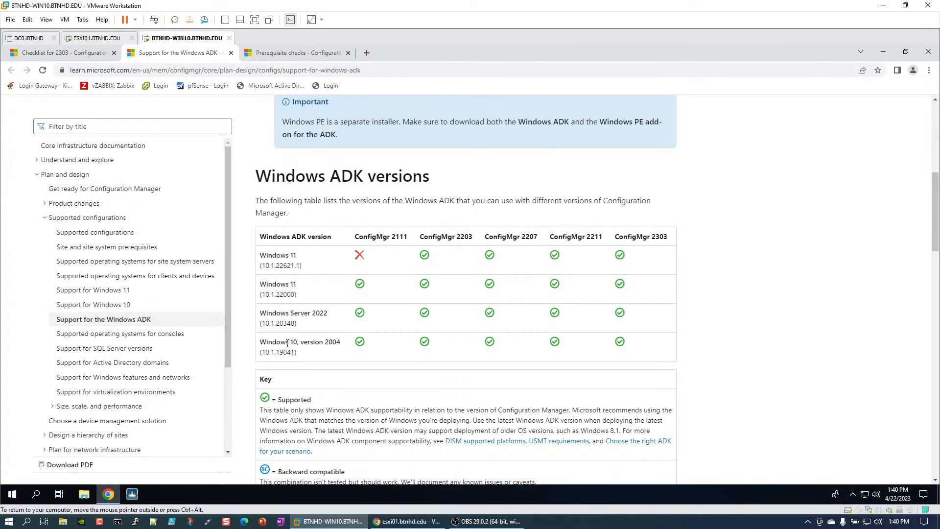
pyautogui.doubleClick(286, 296)
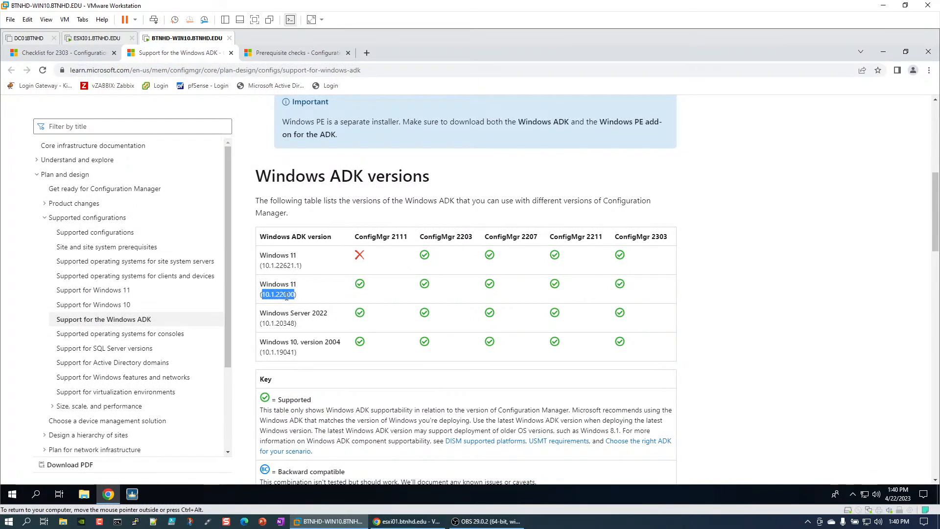
pyautogui.doubleClick(283, 265)
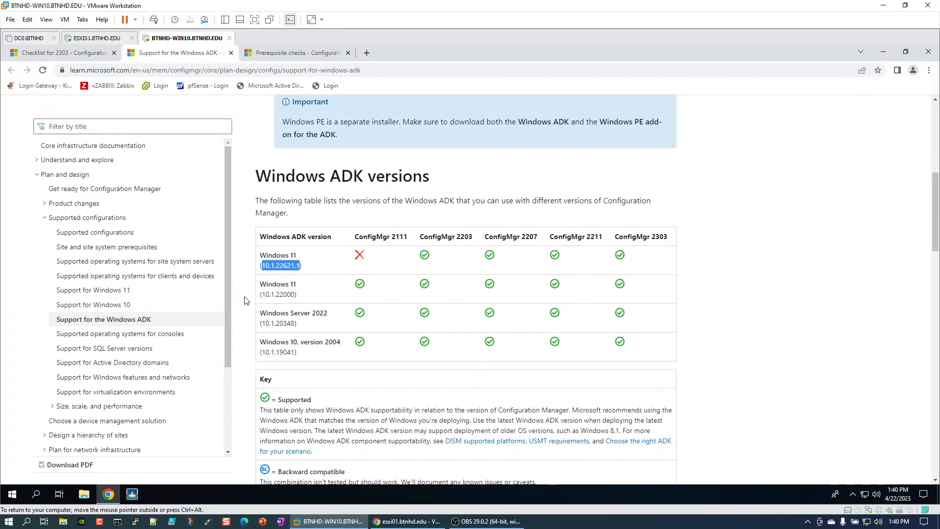
pyautogui.click(296, 295)
# Review the SQL Server Native Client prerequisite check, and return to the 2303 checklist's site status and replication sections
pyautogui.click(273, 53)
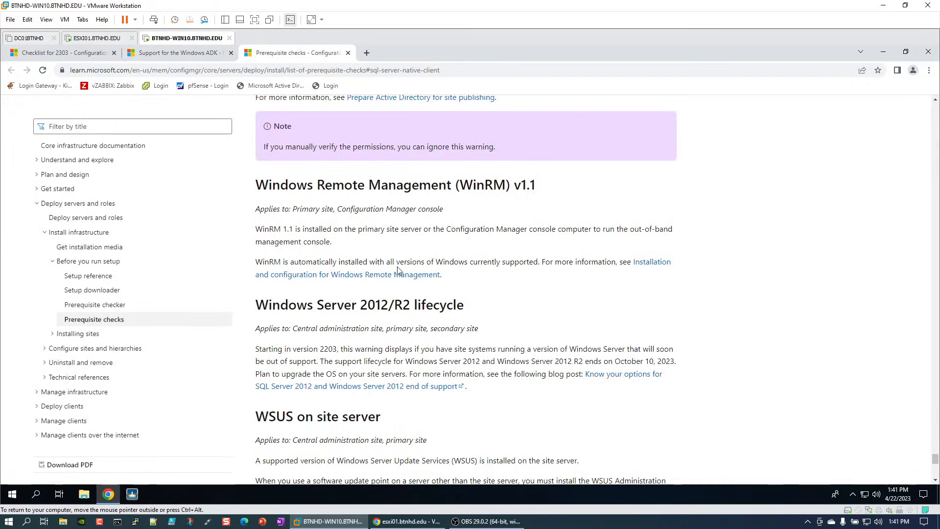
pyautogui.scroll(15, 398, 269)
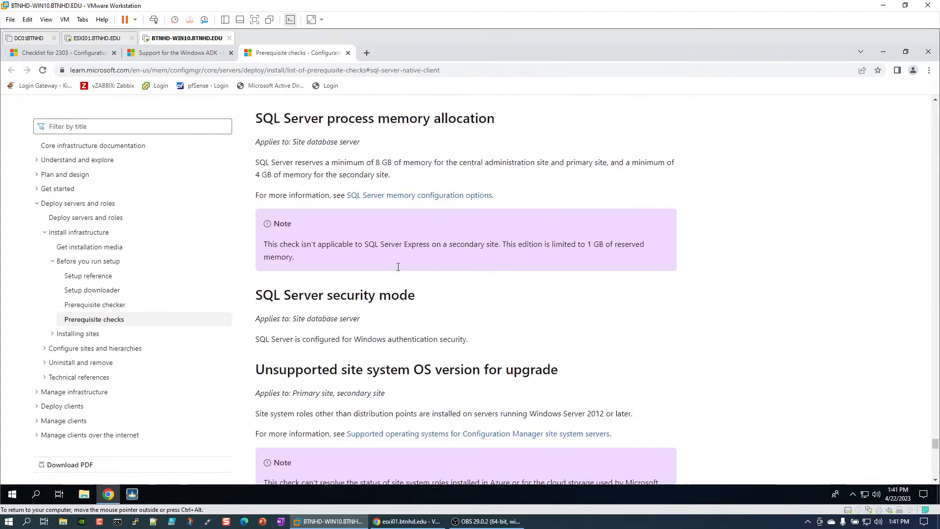
pyautogui.scroll(12, 397, 270)
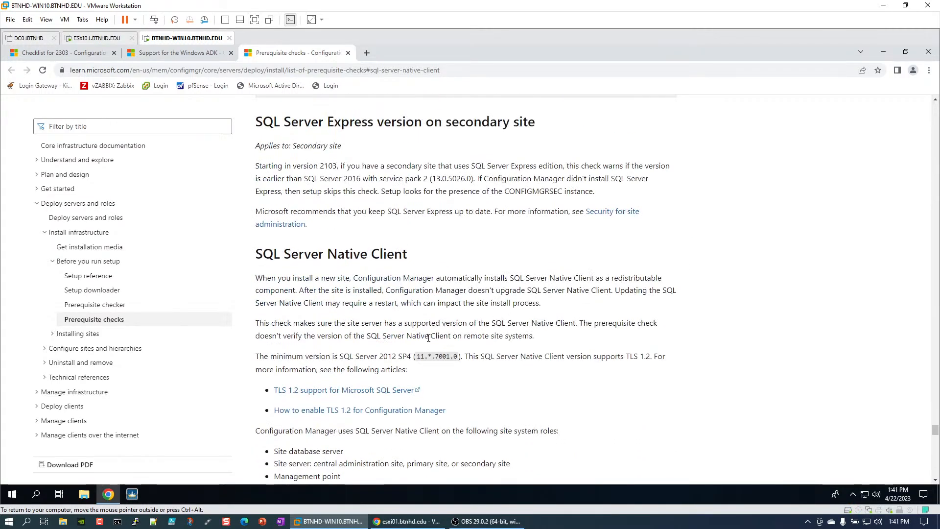
pyautogui.click(81, 57)
pyautogui.scroll(-8, 426, 260)
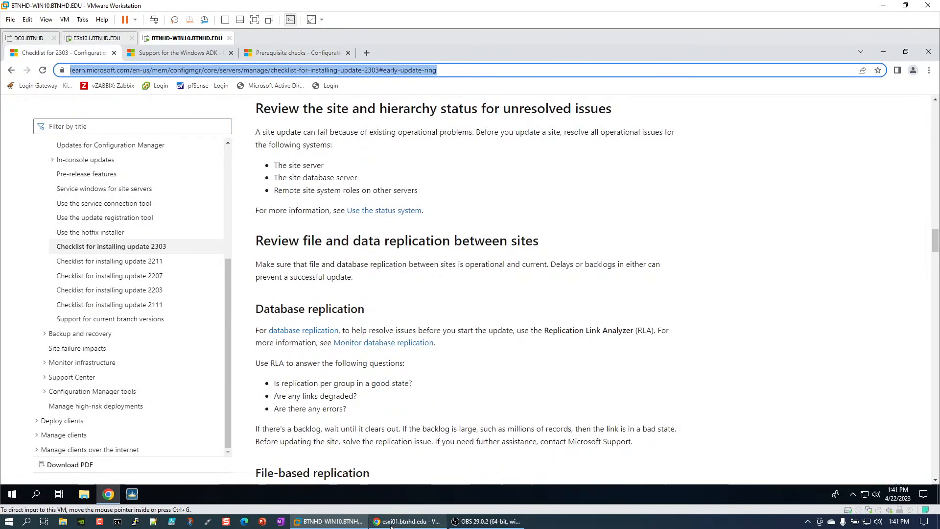
# Switch to the ESXi page in Chrome, view Updates and Servicing in the vSCCM.btnhd.edu Configuration Manager console, and close that machine's console
pyautogui.moveTo(392, 523)
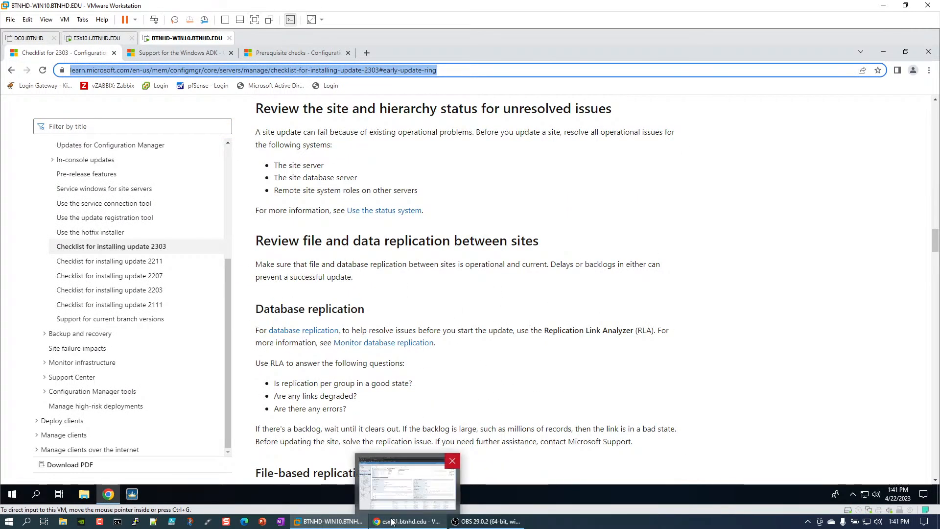
pyautogui.moveTo(356, 523)
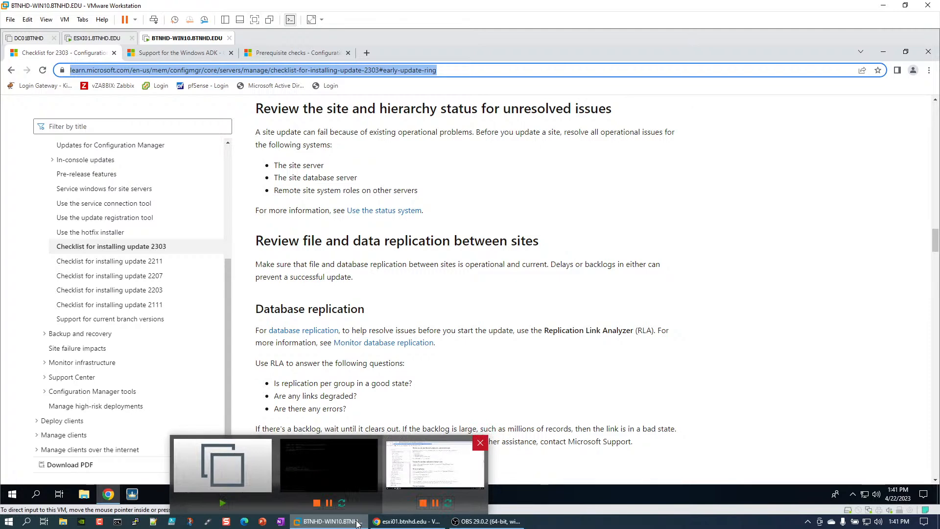
pyautogui.click(396, 521)
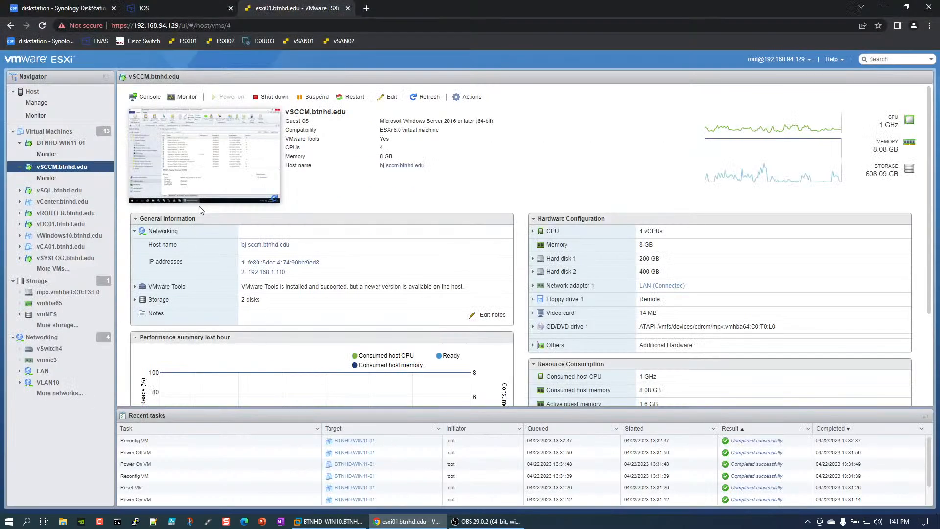
pyautogui.click(192, 154)
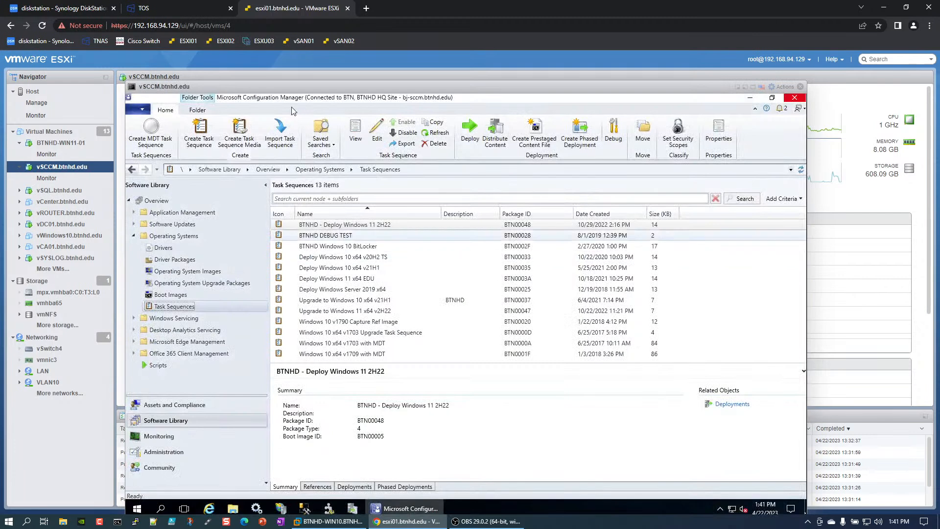
pyautogui.moveTo(282, 81); pyautogui.dragTo(273, 69)
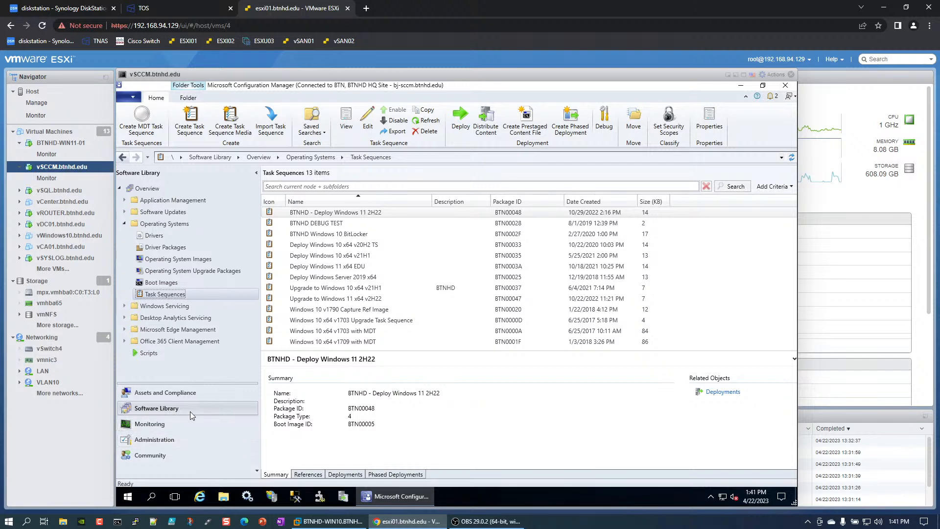
pyautogui.click(186, 441)
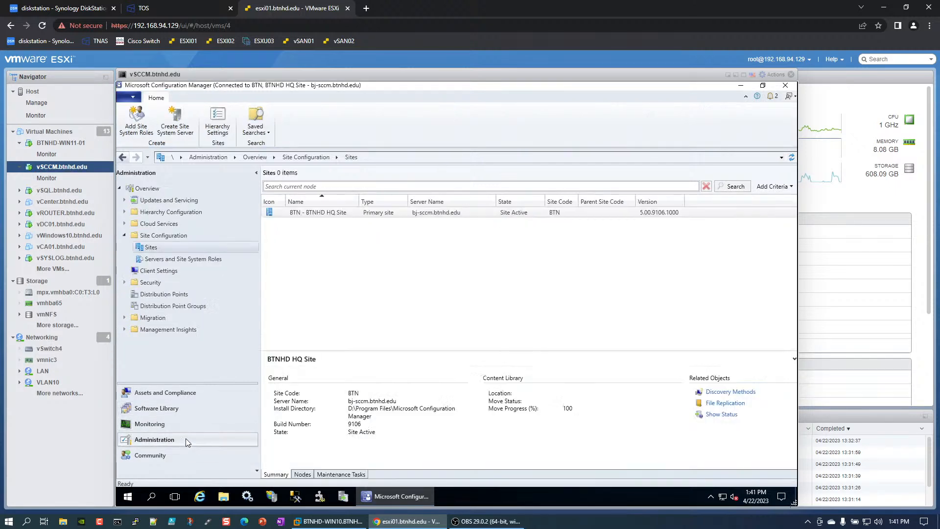
pyautogui.click(166, 200)
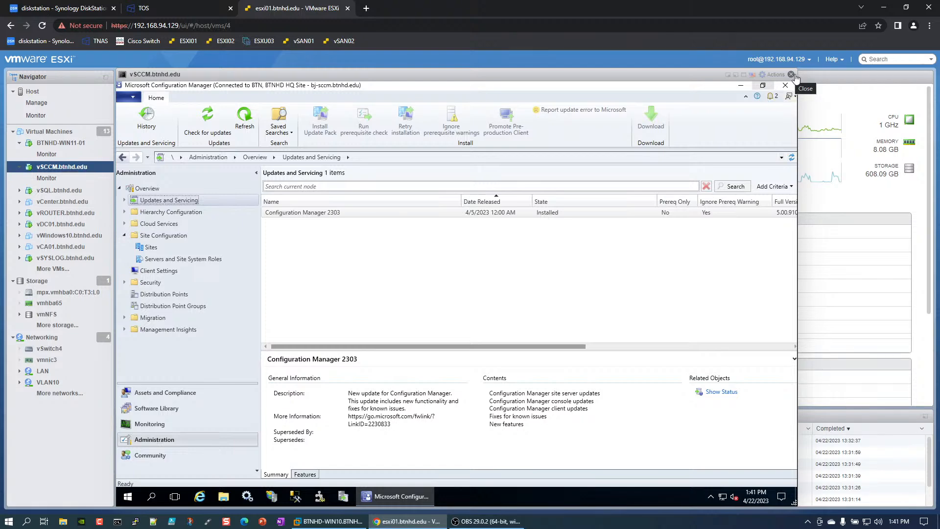
pyautogui.click(792, 75)
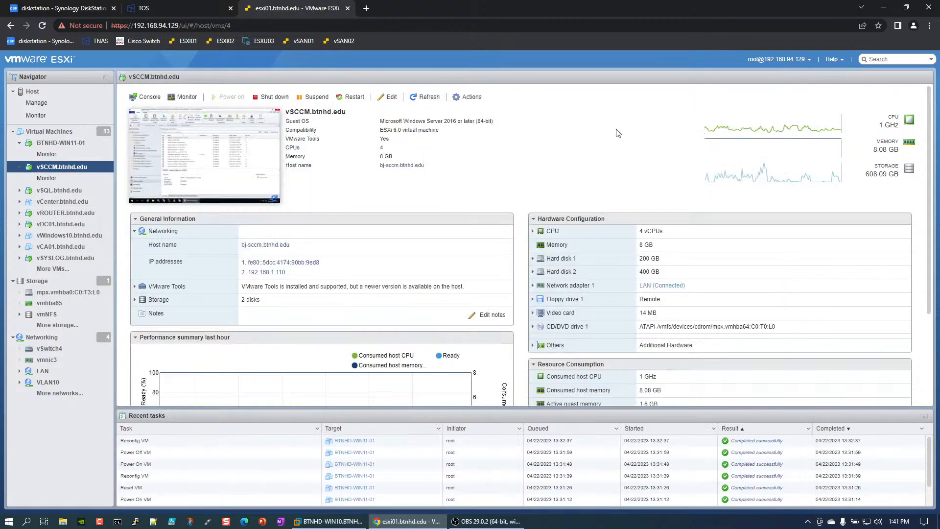
# Open the BTNHD-WIN11-01 console and monitor the progress of the BTNHD - Deploy Windows 11 2H22 task sequence
pyautogui.click(55, 143)
pyautogui.click(192, 164)
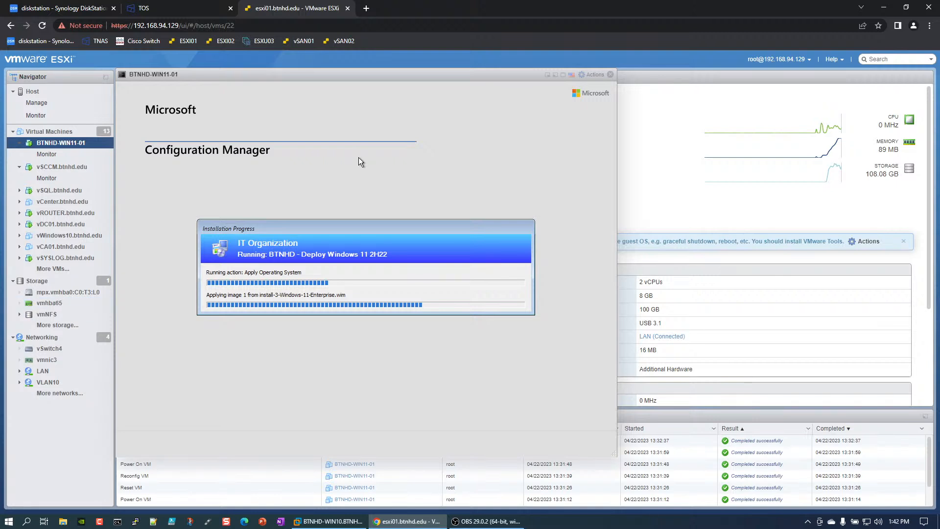
pyautogui.hotkey('alt', 'Tab')
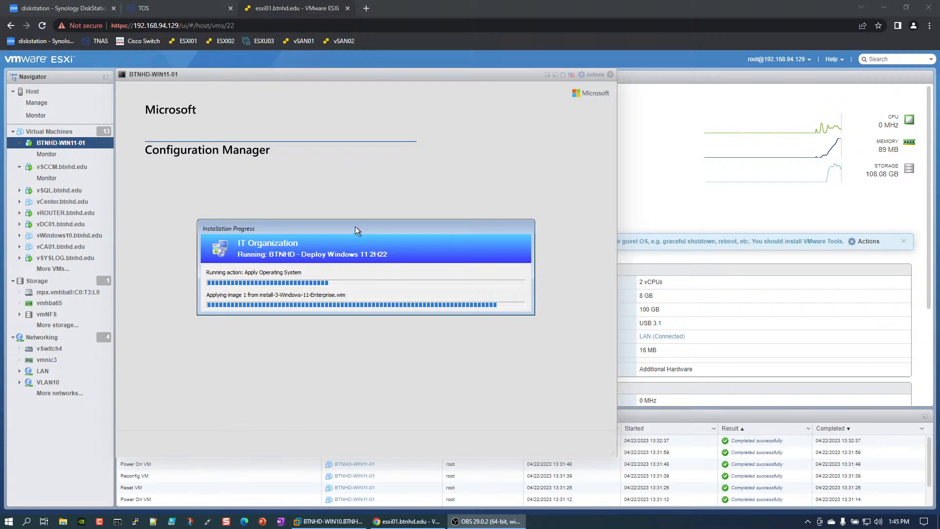
pyautogui.moveTo(404, 521)
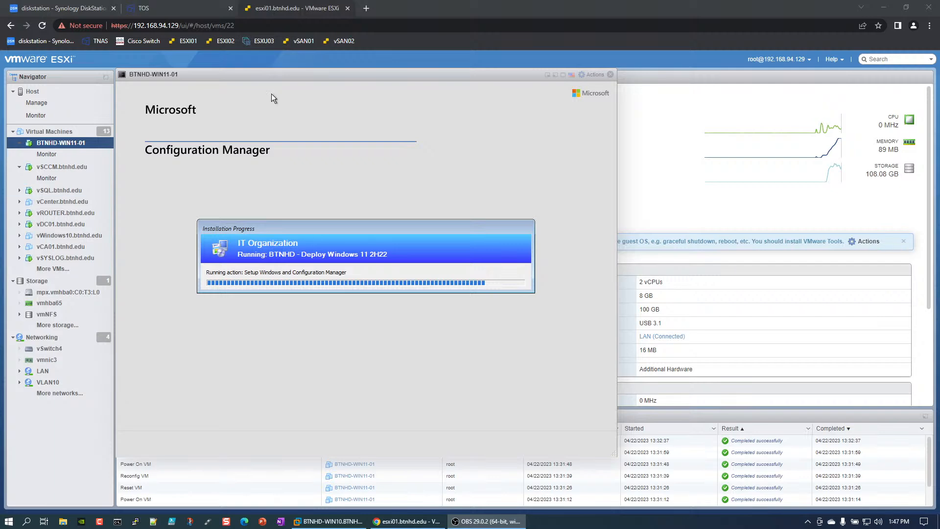
# Connect to localhost in Veeam Backup & Replication, examine the last run of the BTNHD LAB v2 backup job, and close Veeam
pyautogui.click(884, 9)
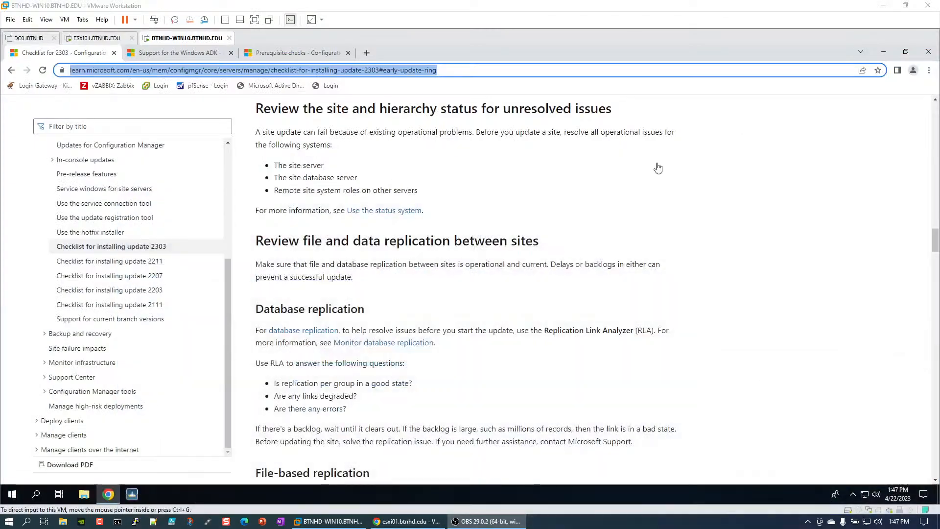
pyautogui.click(885, 8)
pyautogui.doubleClick(19, 264)
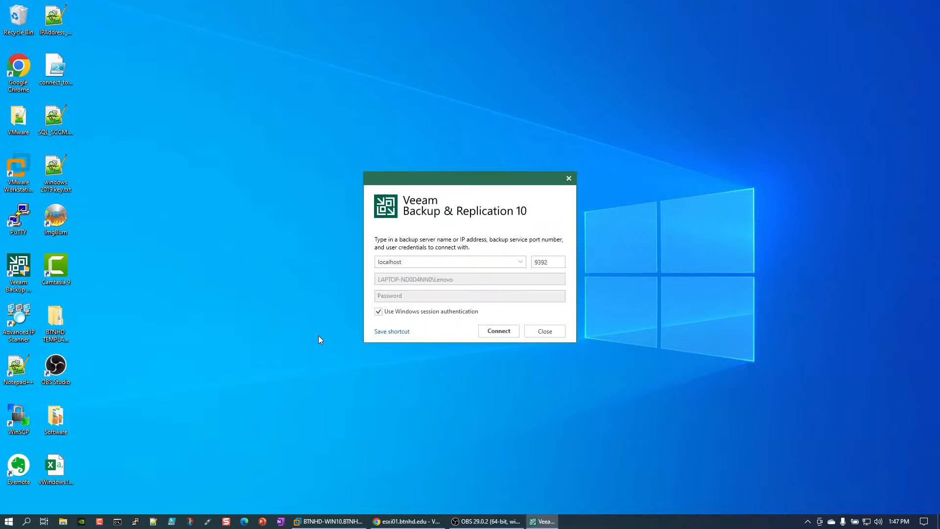
pyautogui.click(509, 331)
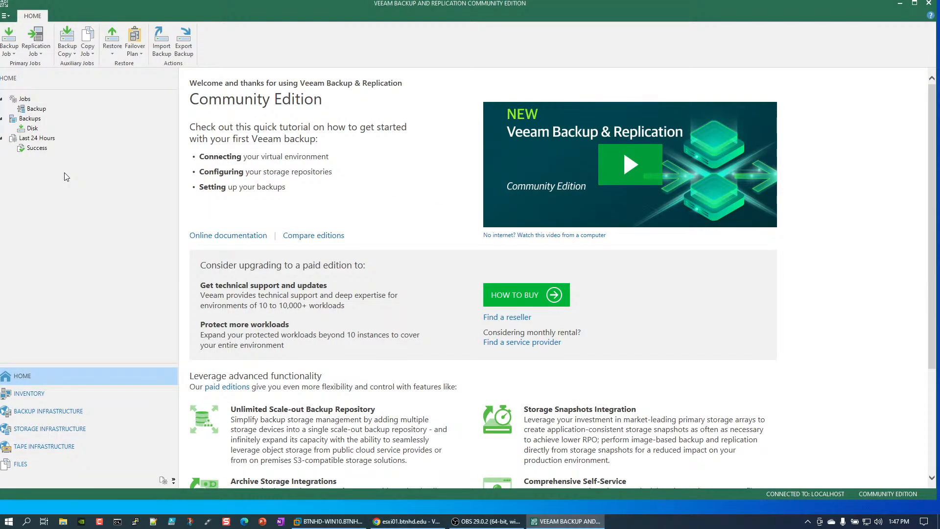
pyautogui.click(38, 113)
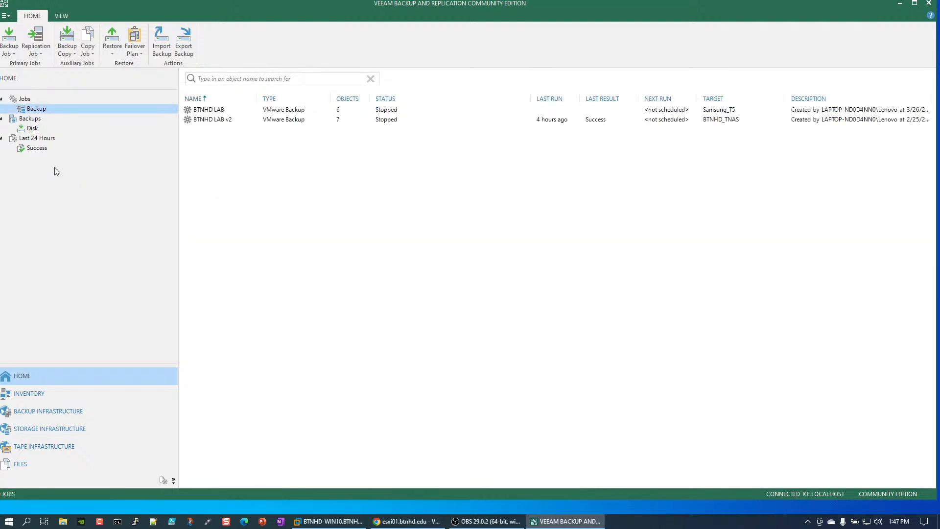
pyautogui.click(211, 120)
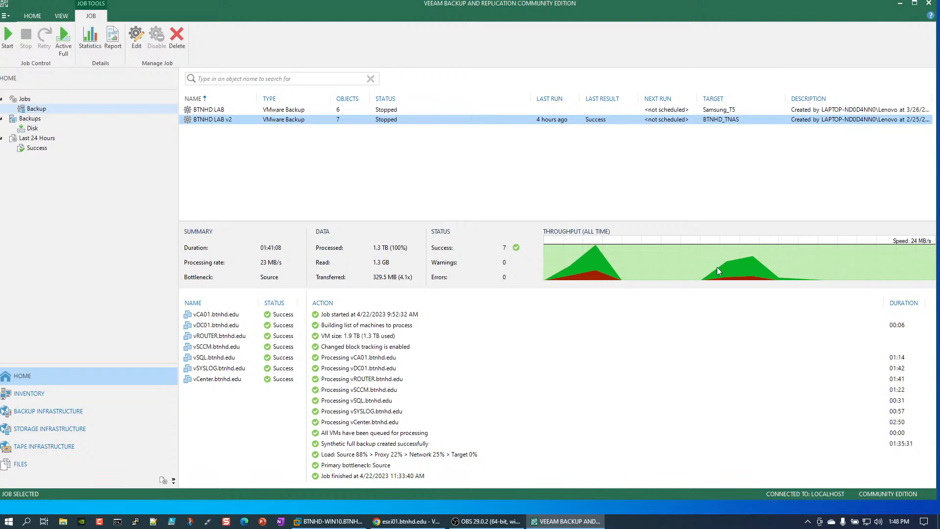
pyautogui.click(915, 4)
pyautogui.click(933, 7)
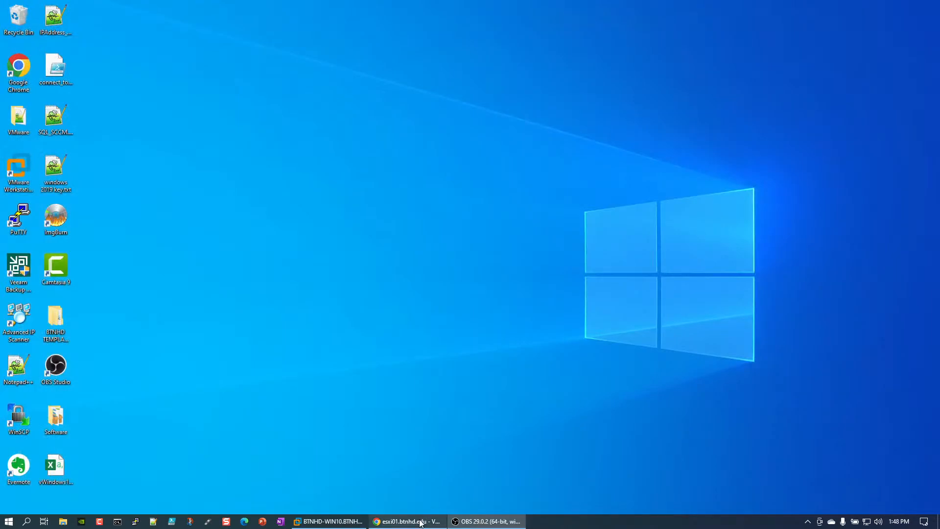
# Return to the ESXi page, close the BTNHD-WIN11-01 console, and view the snapshot options for that virtual machine
pyautogui.click(420, 521)
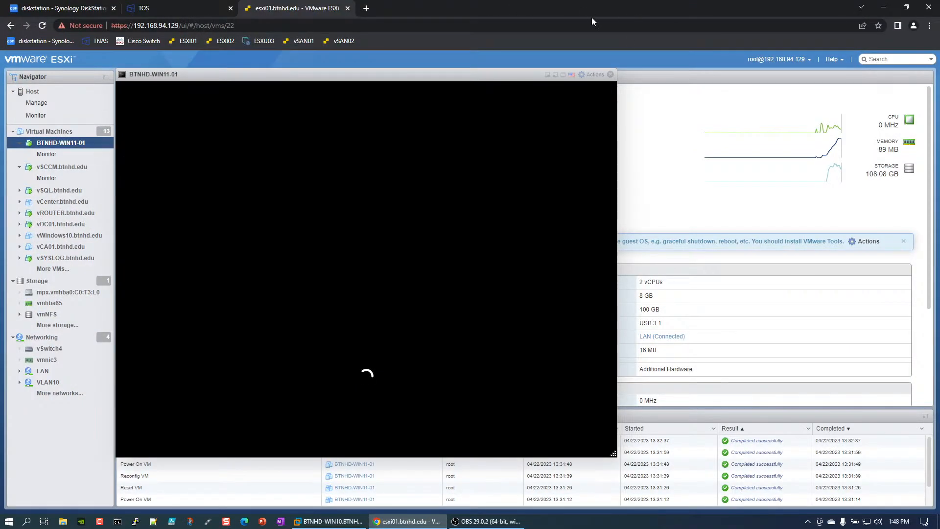
pyautogui.click(610, 74)
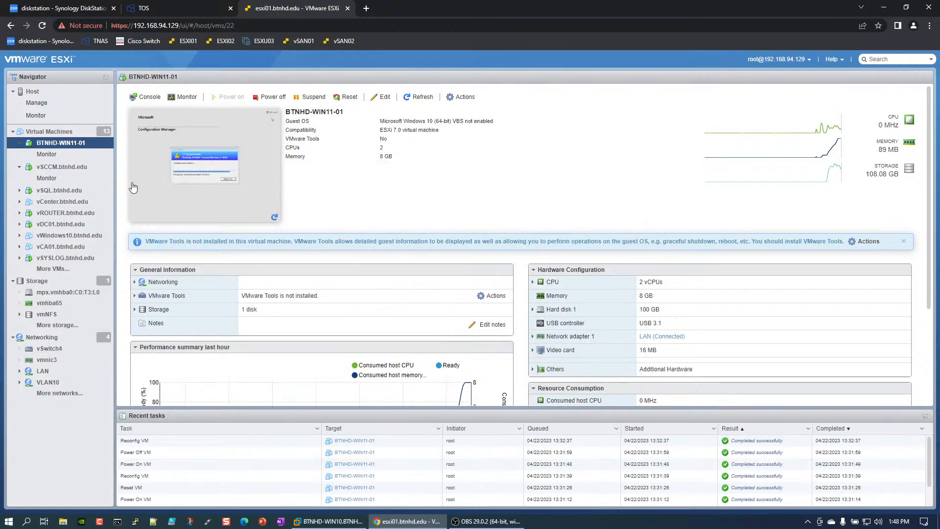
pyautogui.rightClick(56, 145)
pyautogui.moveTo(86, 198)
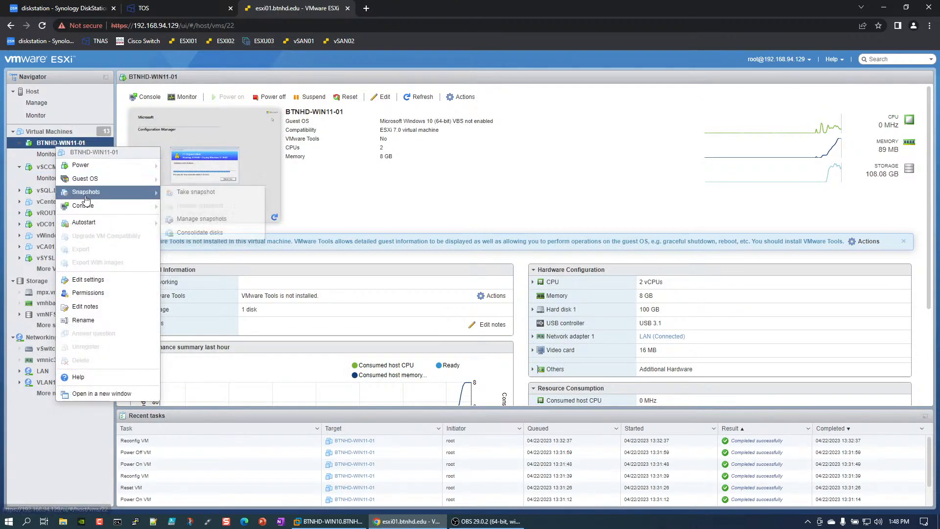
pyautogui.click(394, 189)
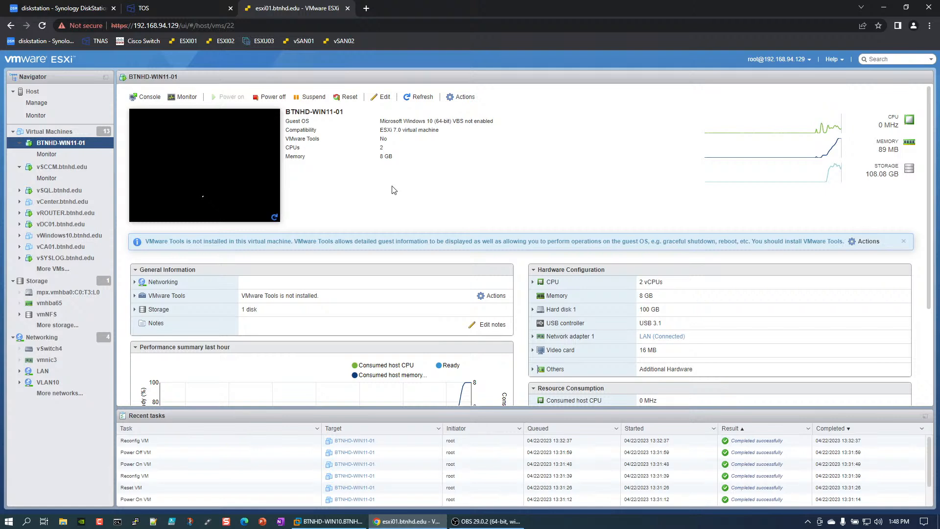
# Reopen the BTNHD-WIN11-01 console and monitor the Windows 11 setup until the lock screen
pyautogui.click(219, 188)
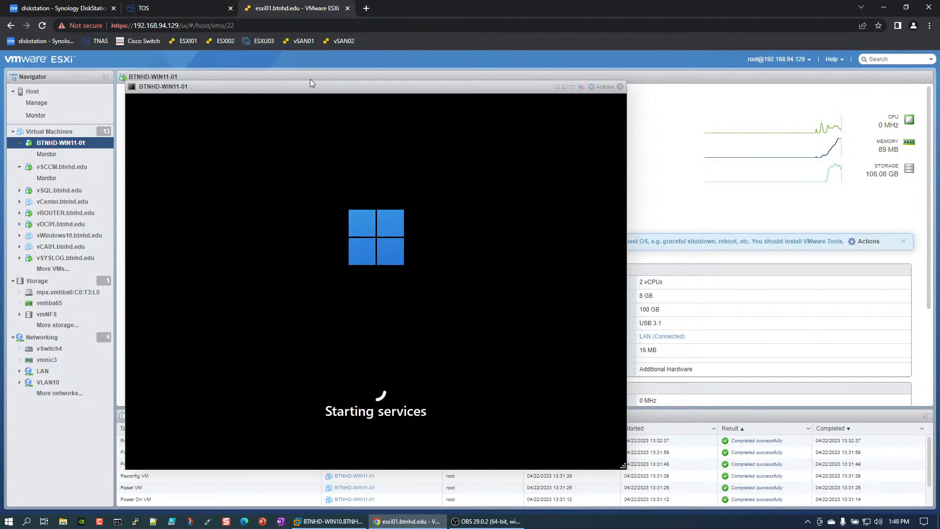
pyautogui.moveTo(308, 87); pyautogui.dragTo(299, 73)
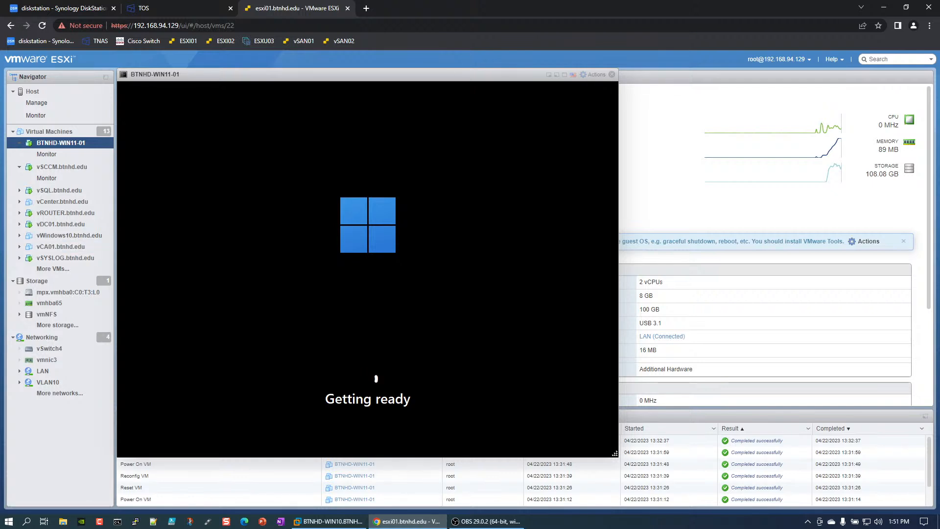
pyautogui.hotkey('alt', 'Tab')
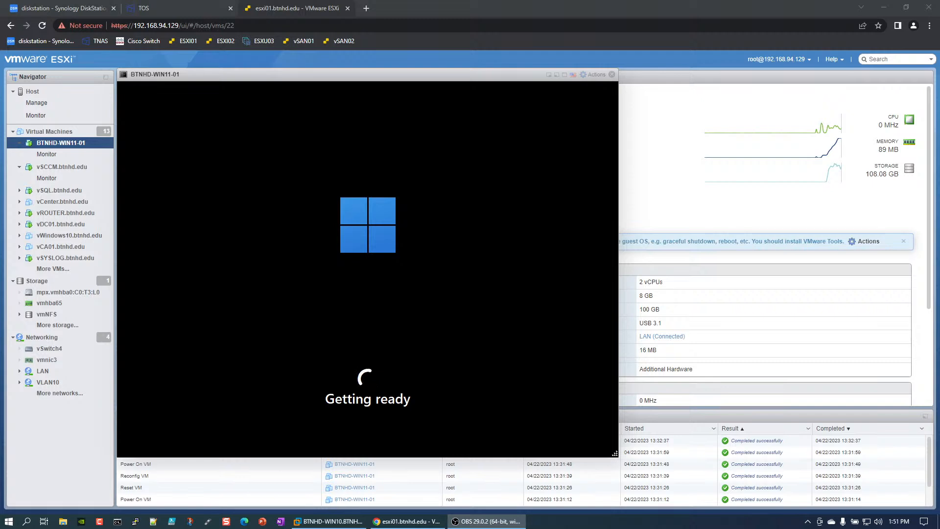
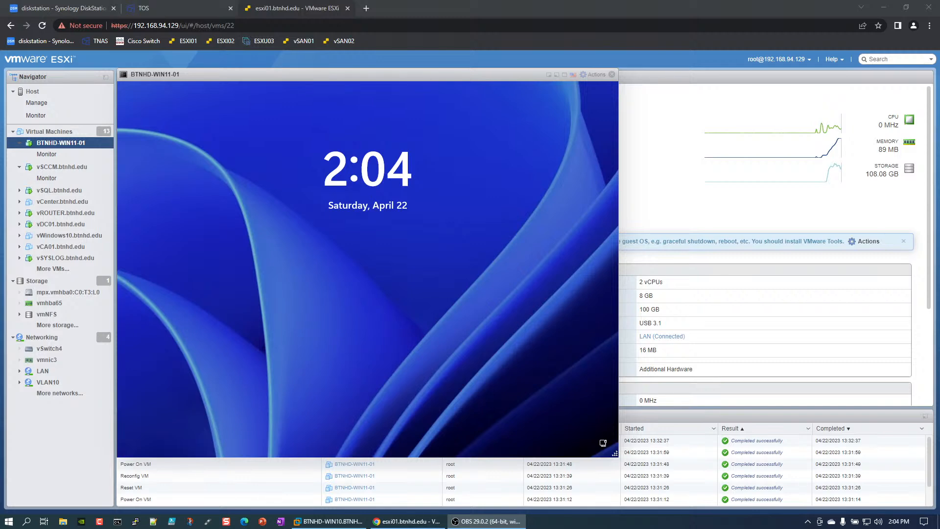
# Sign in to BTNHD-WIN11-01 as Administrator with the account password and dismiss the Start menu to show the desktop
pyautogui.click(370, 231)
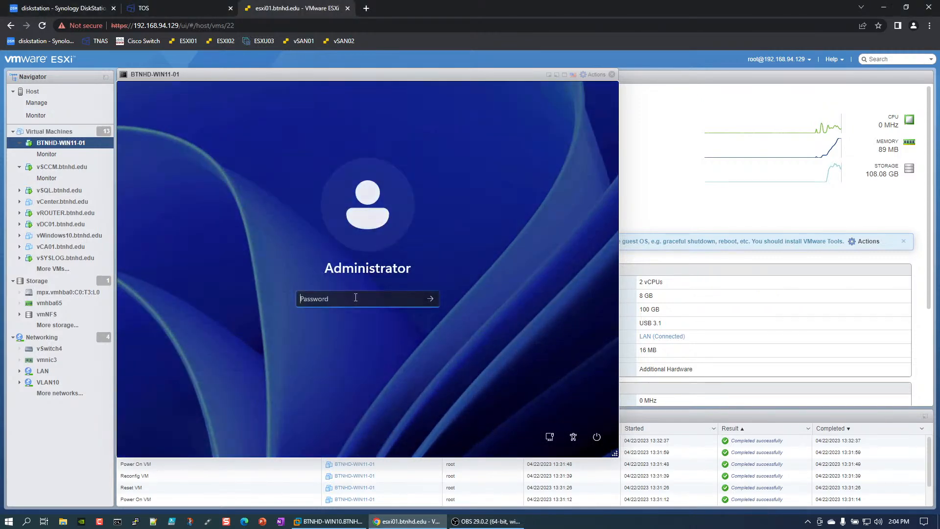
pyautogui.write('****')
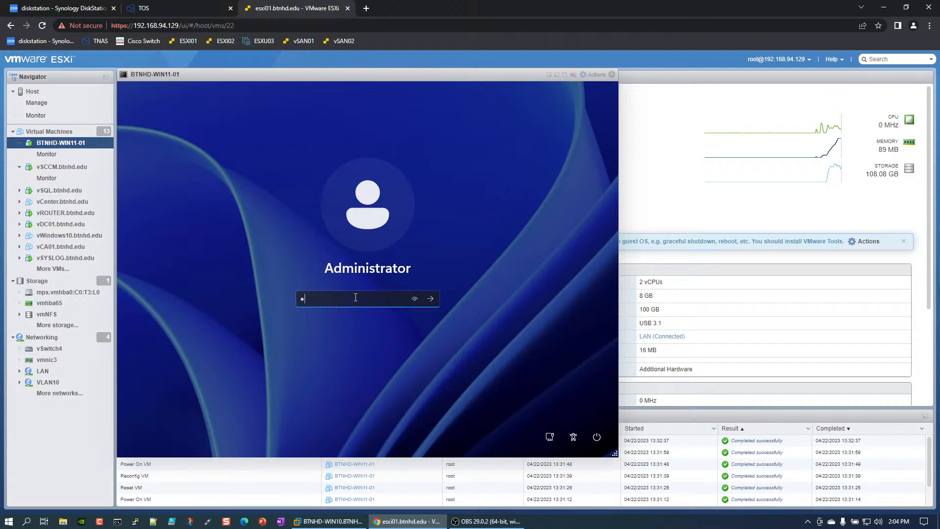
pyautogui.write('****')
pyautogui.press('Return')
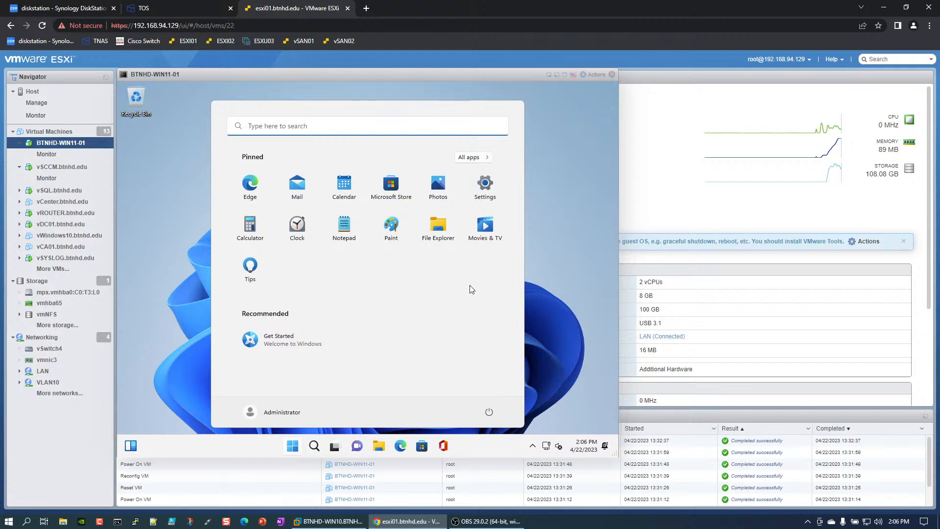
pyautogui.click(563, 307)
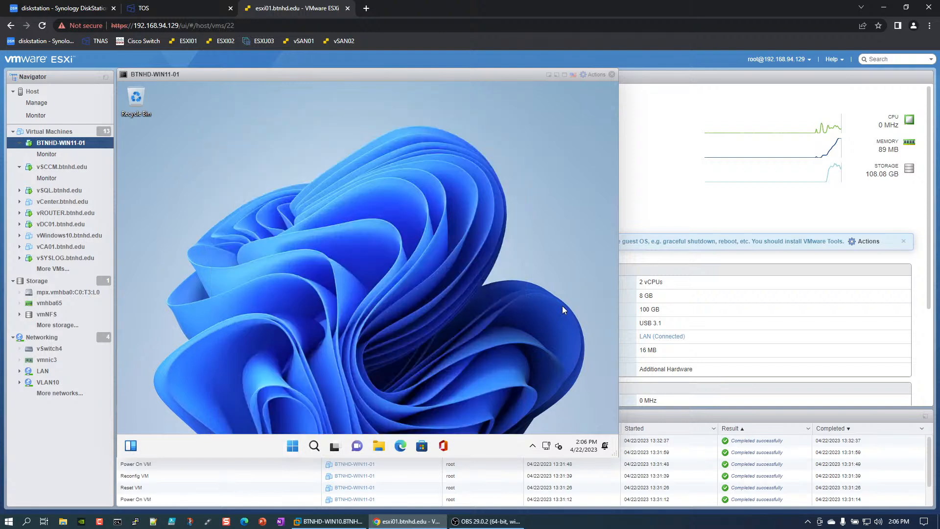
# Run winver on BTNHD-WIN11-01 to check the deployed Windows version and build
pyautogui.rightClick(293, 446)
pyautogui.click(287, 393)
pyautogui.write('w')
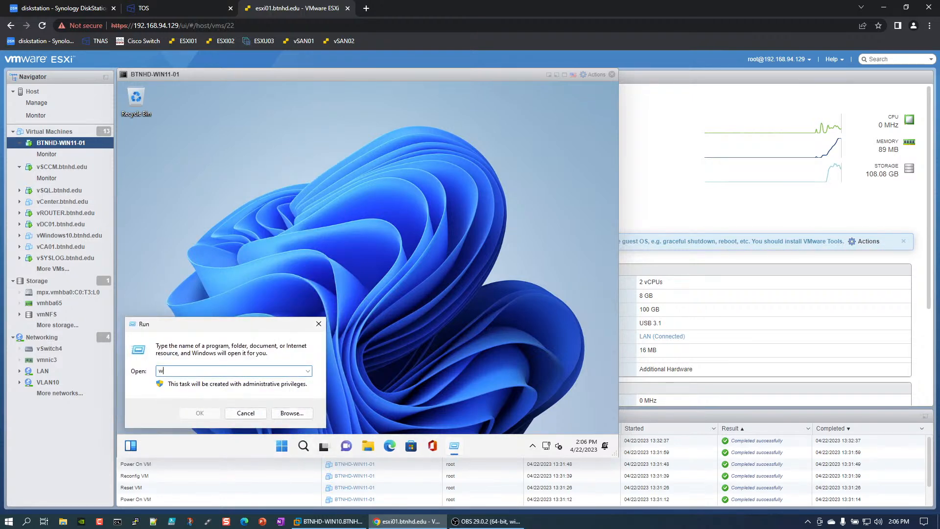
pyautogui.write('inver')
pyautogui.click(213, 411)
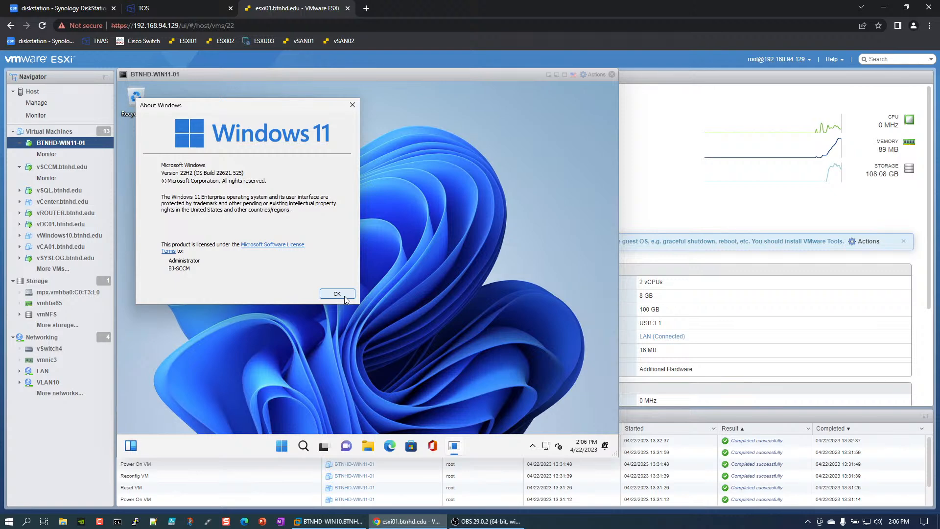
# Close the BTNHD-WIN11-01 console, open the vSCCM.btnhd.edu console, and reposition its window to show the whole Configuration Manager console
pyautogui.click(612, 75)
pyautogui.click(62, 167)
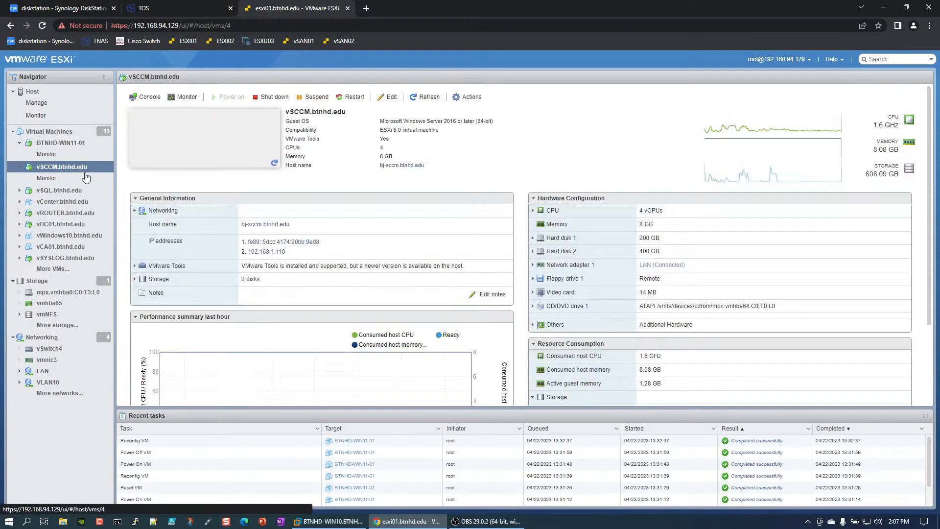
pyautogui.click(213, 177)
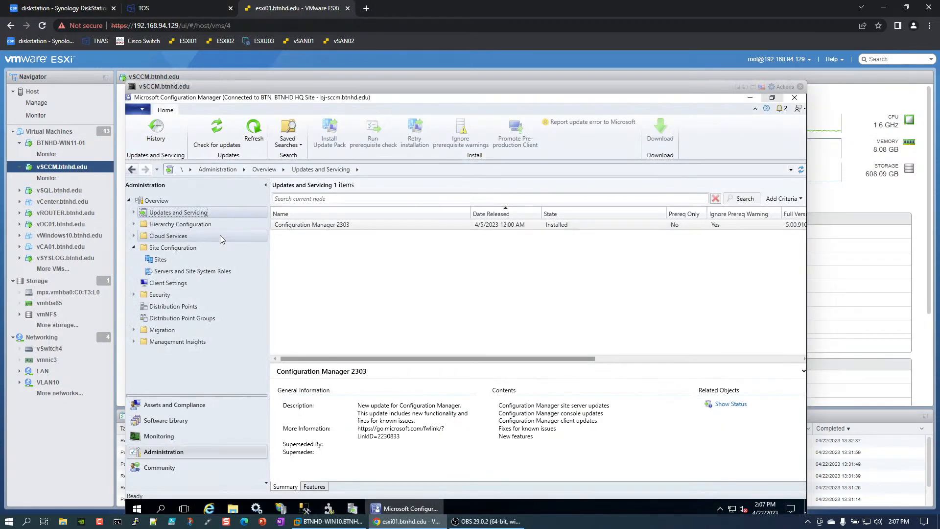
pyautogui.moveTo(232, 87); pyautogui.dragTo(224, 69)
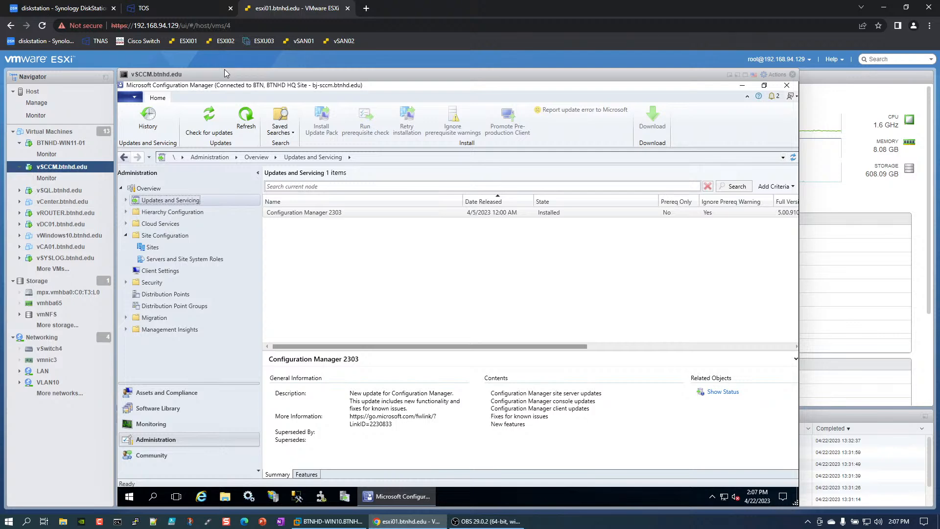
# Review the update 2303 checklist in the BTNHD-WIN10 virtual machine, from the .NET requirements to the early update ring, then return to the vSCCM console
pyautogui.click(329, 521)
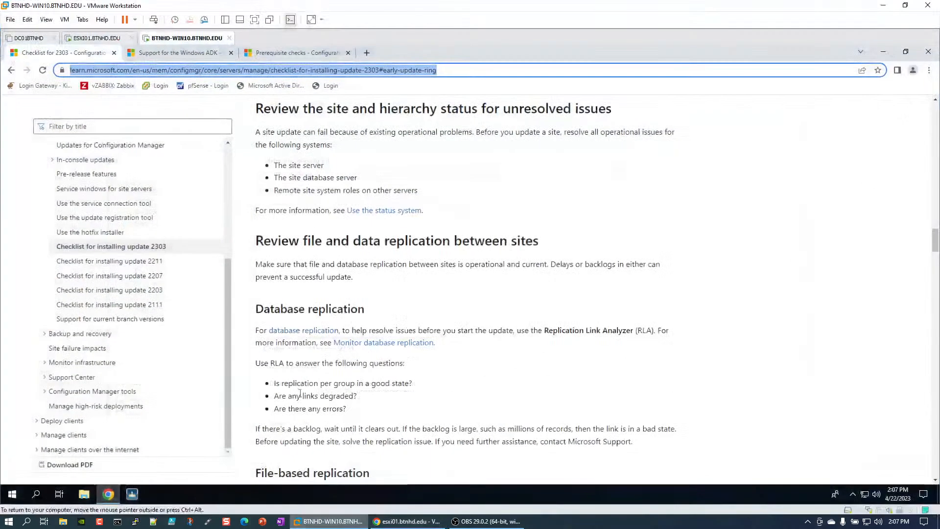
pyautogui.scroll(12, 377, 316)
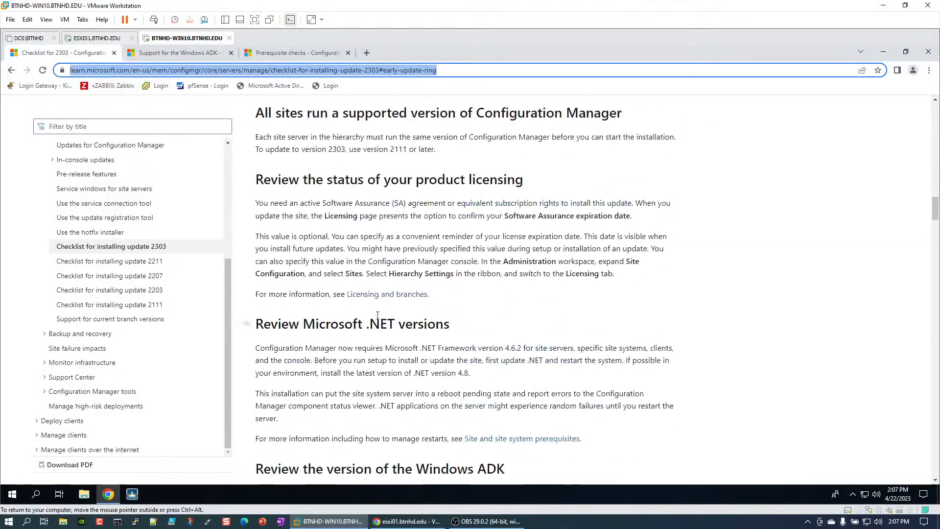
pyautogui.scroll(3, 377, 316)
pyautogui.scroll(-2, 379, 321)
pyautogui.scroll(-4, 380, 321)
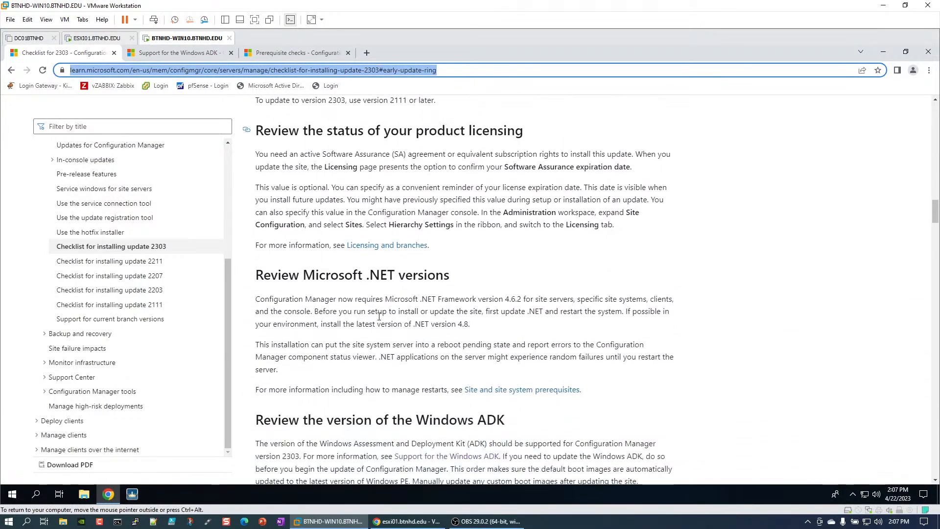
pyautogui.scroll(12, 379, 316)
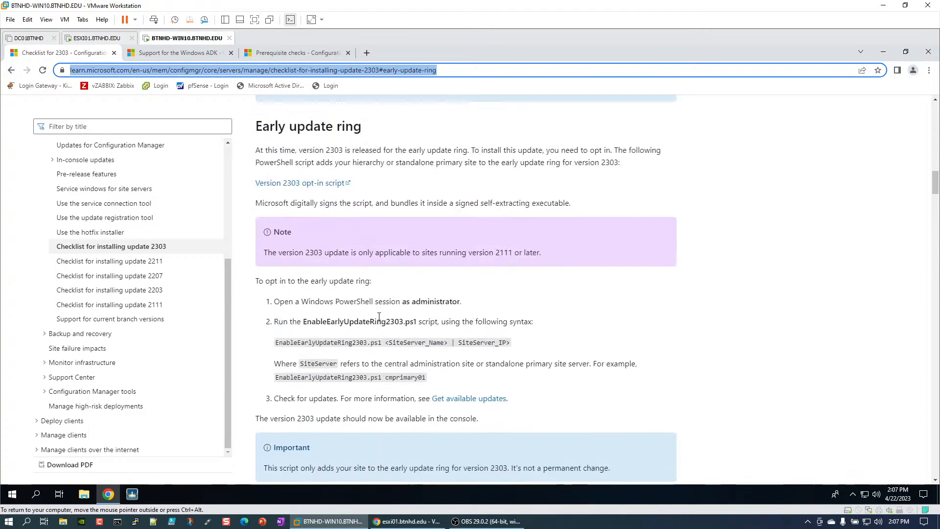
pyautogui.scroll(2, 382, 318)
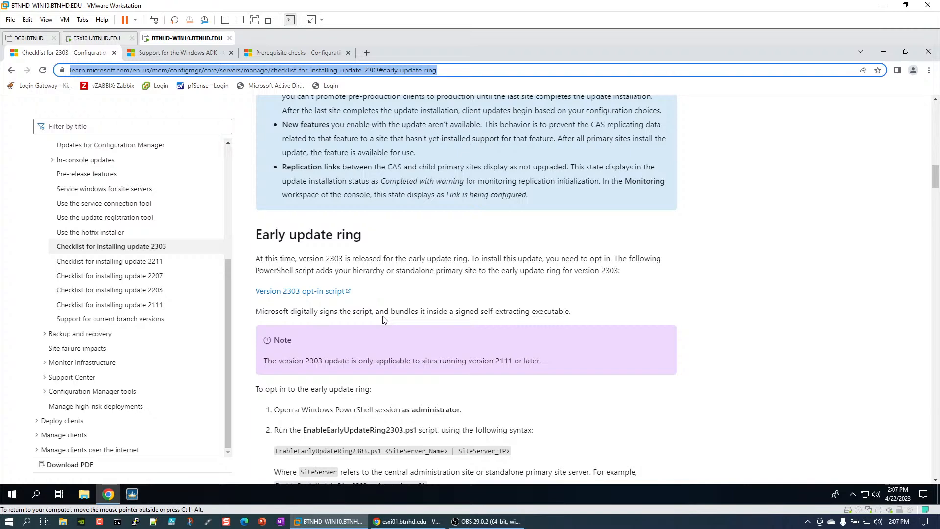
pyautogui.click(406, 521)
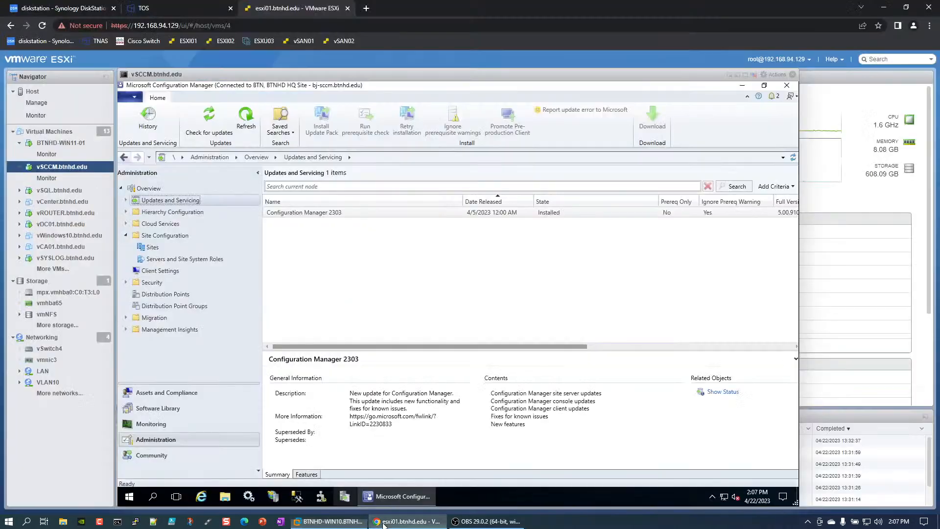
pyautogui.moveTo(325, 522)
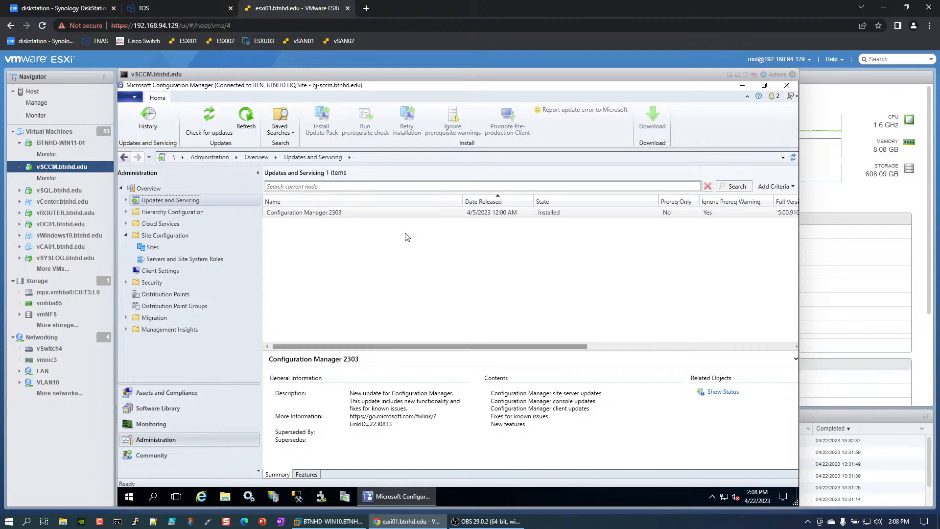
# Open the desktop script Check .NET Framework Version.ps1 in PowerShell ISE, run it, and close the script and the editor
pyautogui.click(742, 85)
pyautogui.click(138, 299)
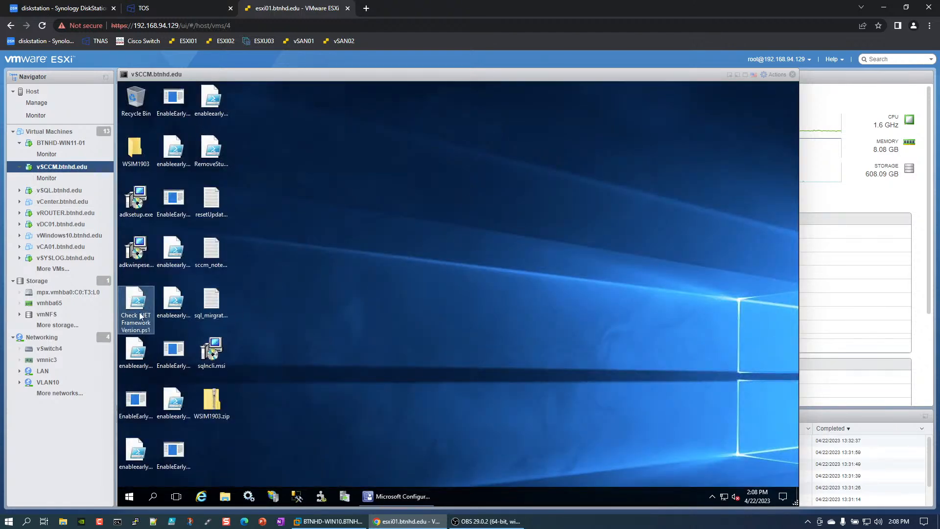
pyautogui.rightClick(136, 296)
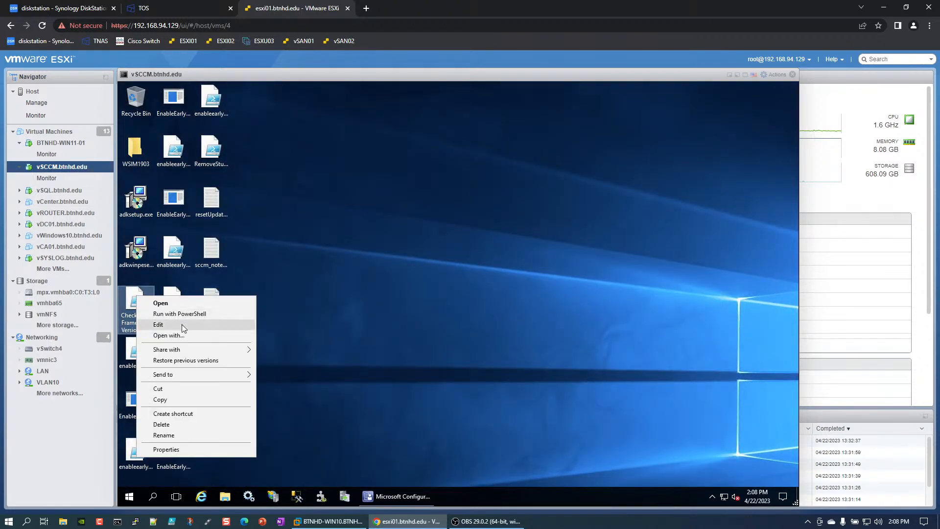
pyautogui.click(181, 325)
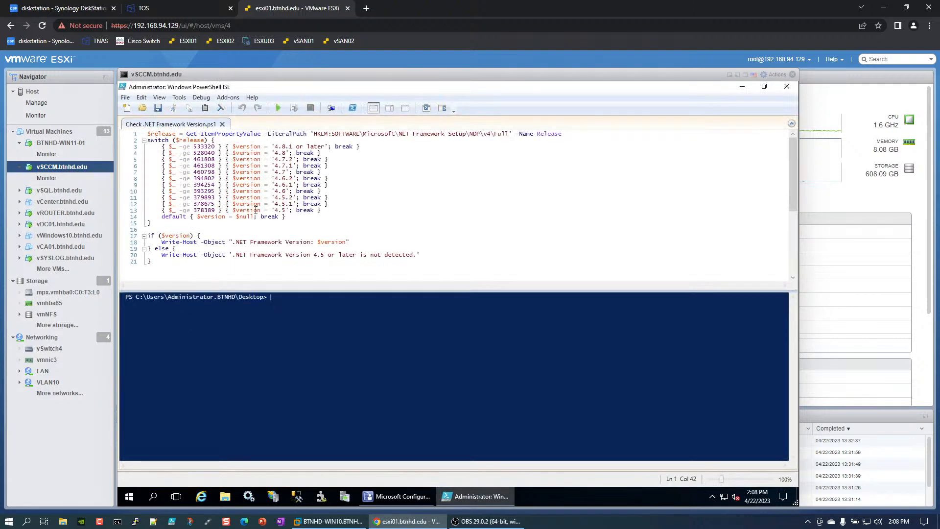
pyautogui.click(279, 109)
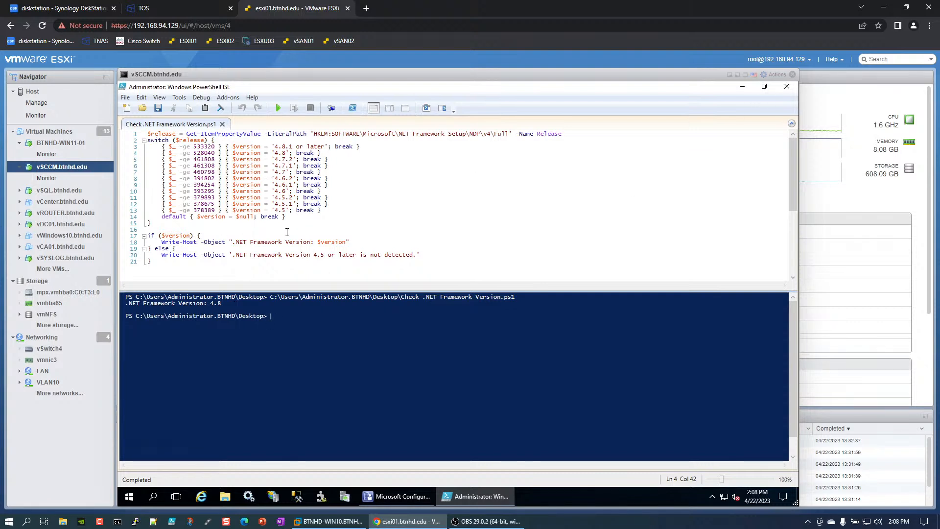
pyautogui.click(222, 125)
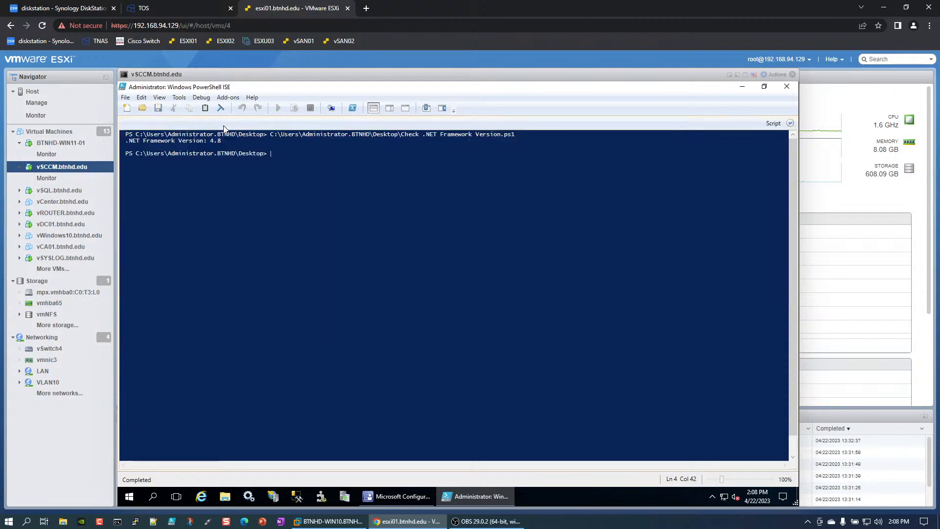
pyautogui.click(786, 87)
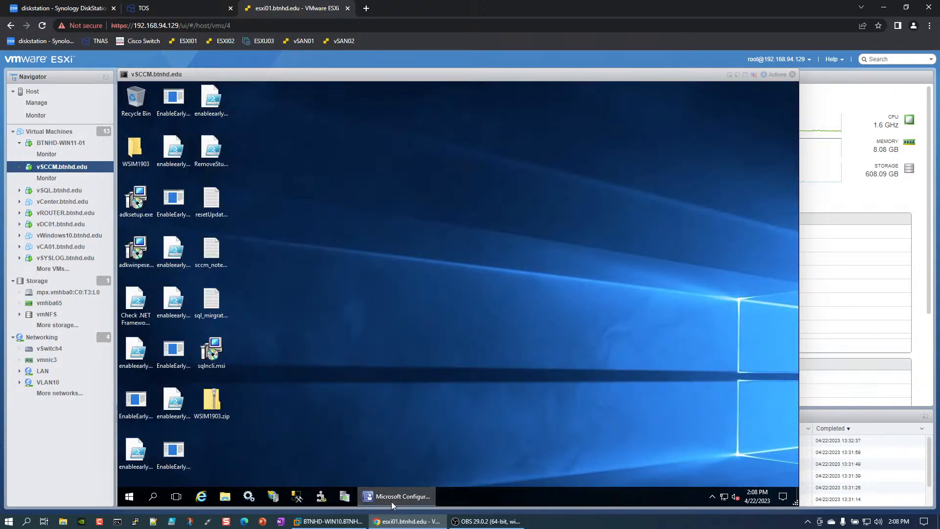
# Restore Configuration Manager and examine the Boot Images in the Software Library, including the client version of Boot image (x64)
pyautogui.click(394, 496)
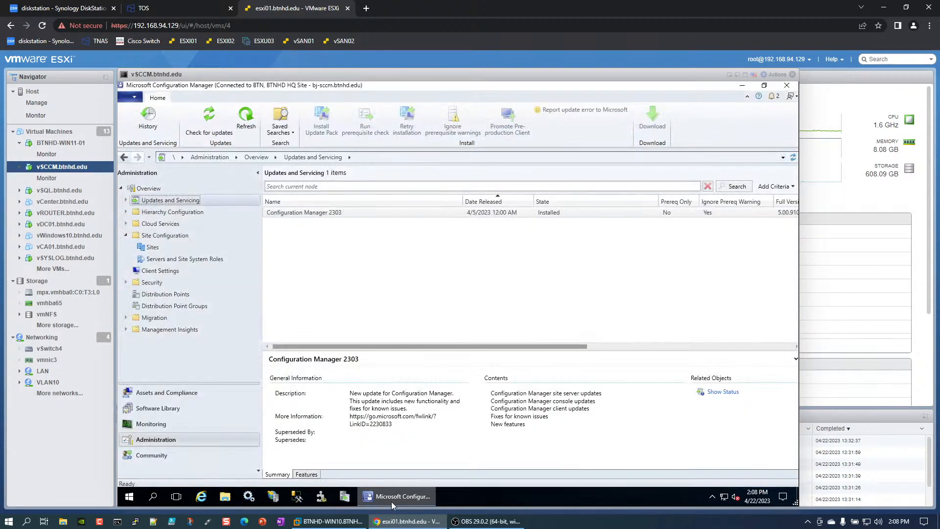
pyautogui.click(185, 407)
pyautogui.click(162, 283)
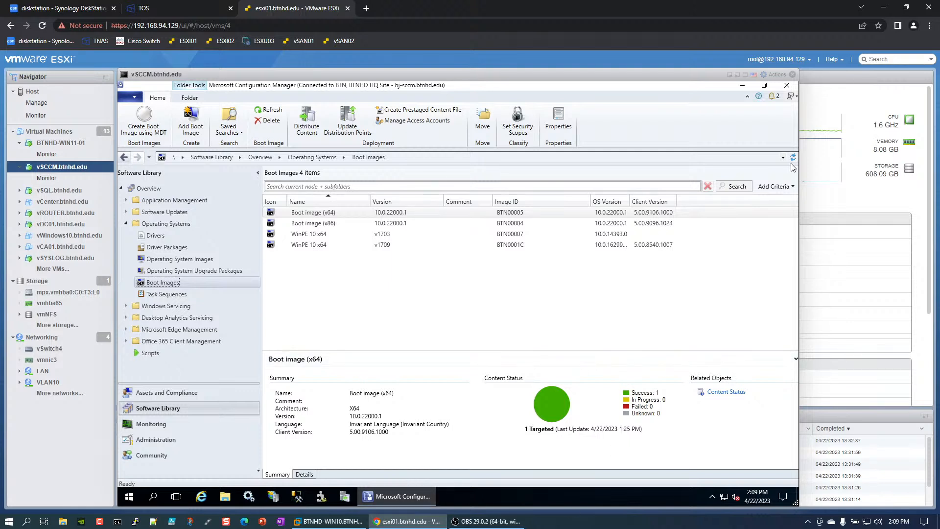
# Close the vSCCM console, reopen the BTNHD-WIN11-01 console, and dismiss its About Windows dialog
pyautogui.click(793, 74)
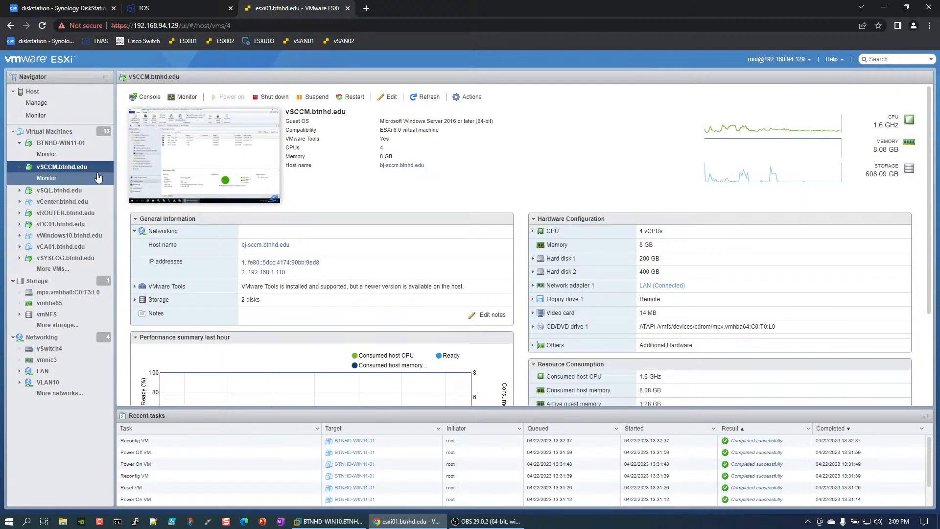
pyautogui.click(69, 143)
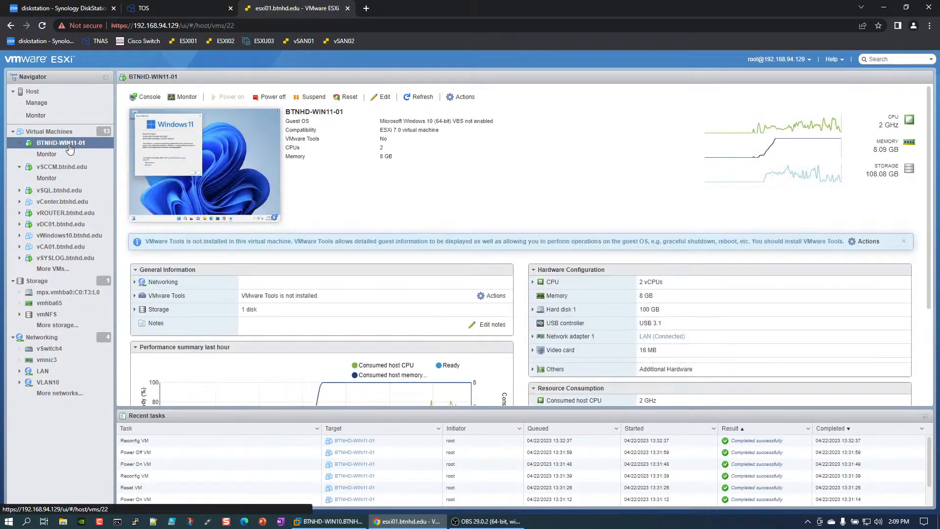
pyautogui.click(215, 162)
pyautogui.moveTo(240, 87); pyautogui.dragTo(232, 76)
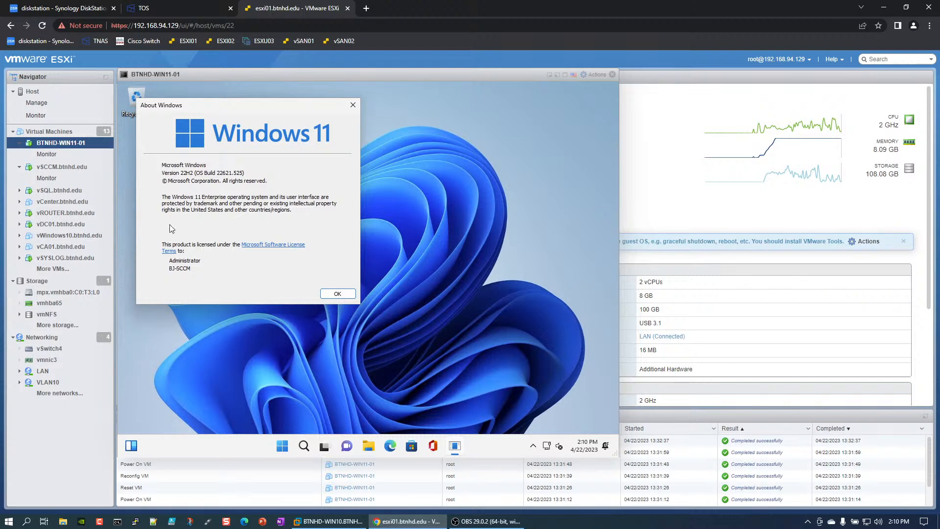
pyautogui.hotkey('alt', 'Tab')
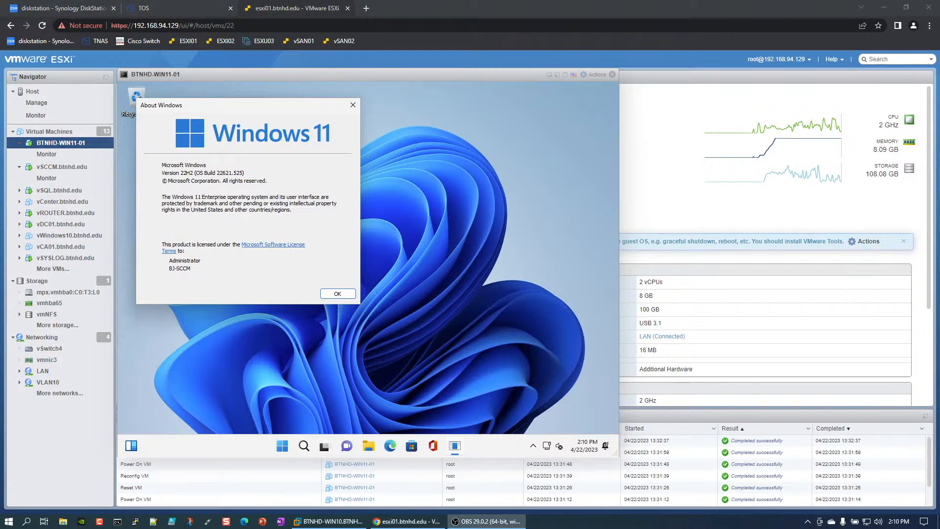
pyautogui.click(338, 294)
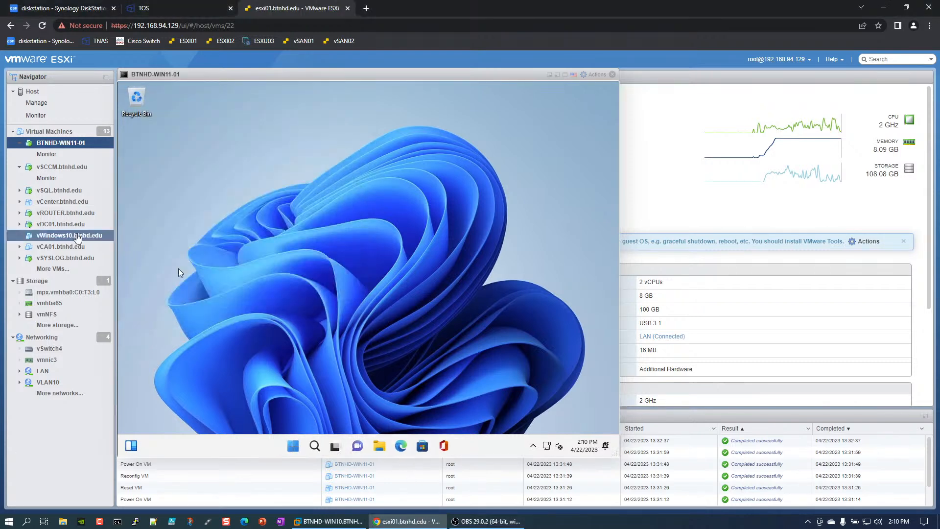